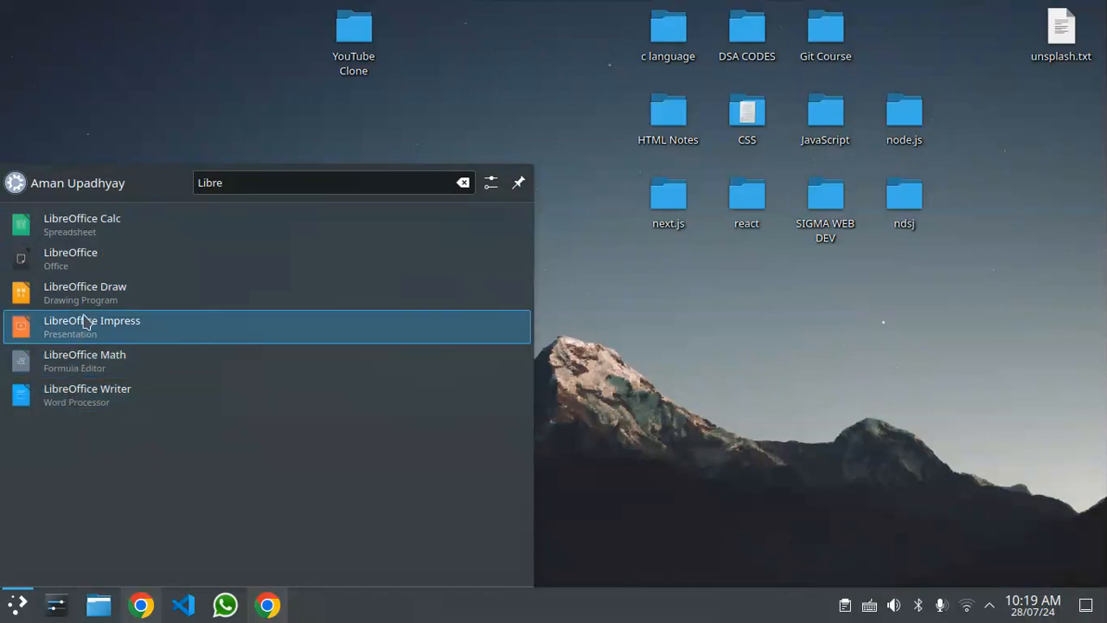
# - Launch LibreOffice Calc, open the Dummy Data.ods spreadsheet and dismiss the macros notice
pyautogui.click(108, 227)
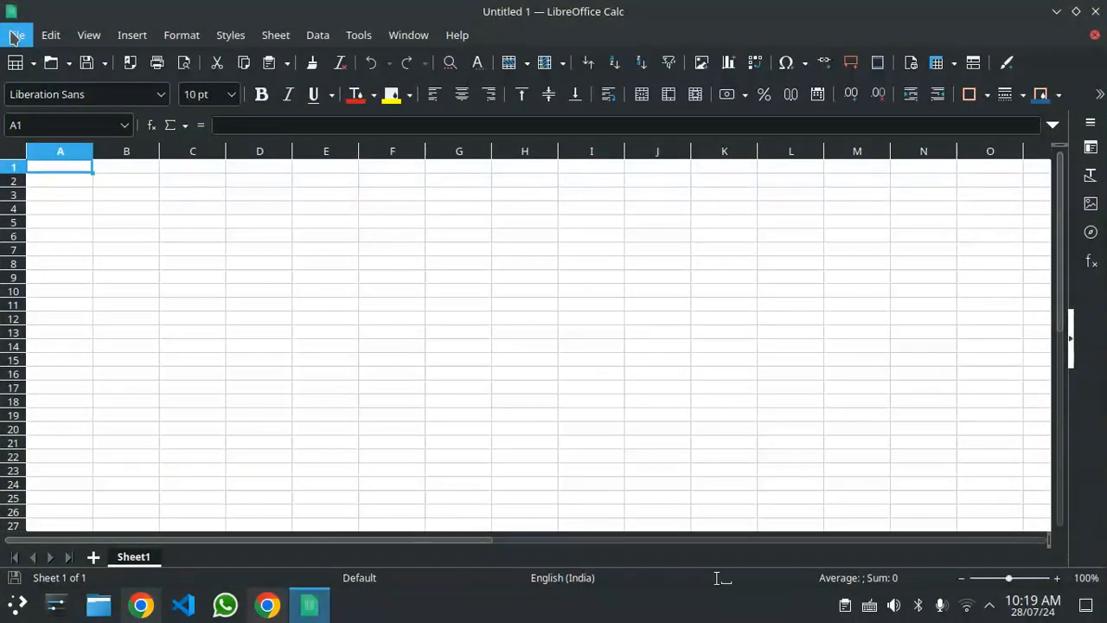
pyautogui.click(16, 35)
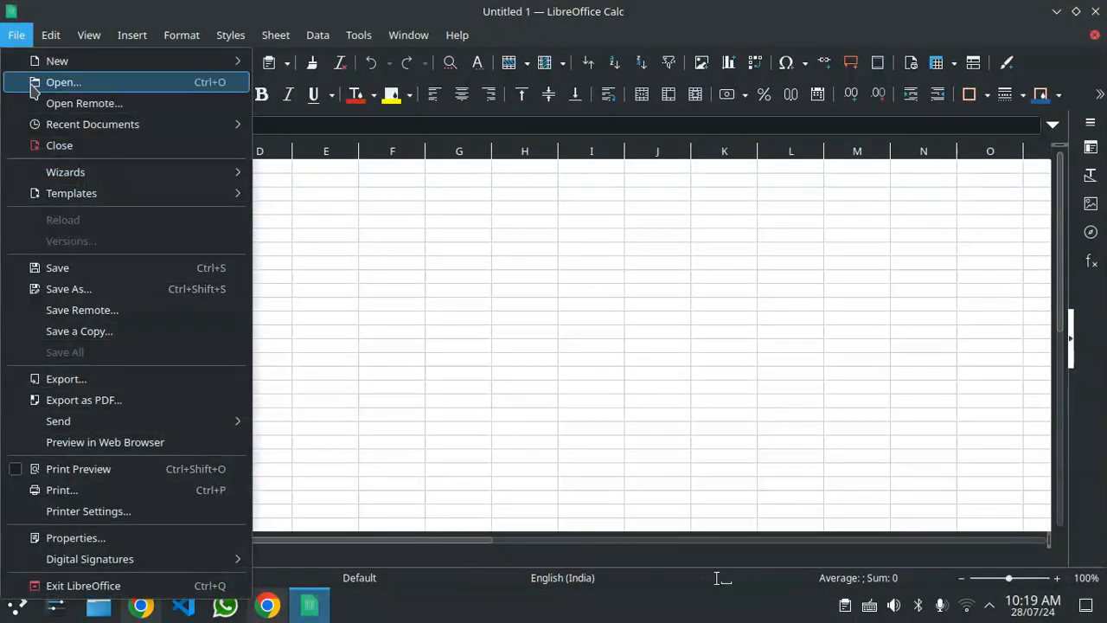
pyautogui.click(86, 84)
pyautogui.click(373, 139)
pyautogui.click(786, 488)
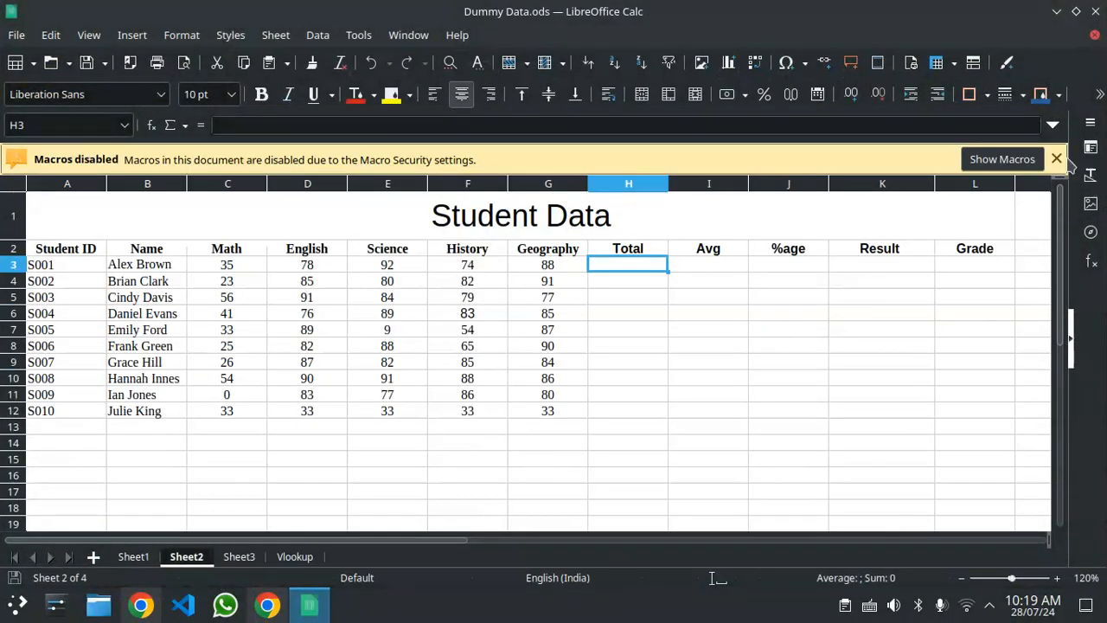
pyautogui.click(1057, 159)
# - Look through Sheet1, Sheet3 and the Vlookup sheet, and return to the student data on Sheet2
pyautogui.moveTo(448, 542); pyautogui.dragTo(321, 570)
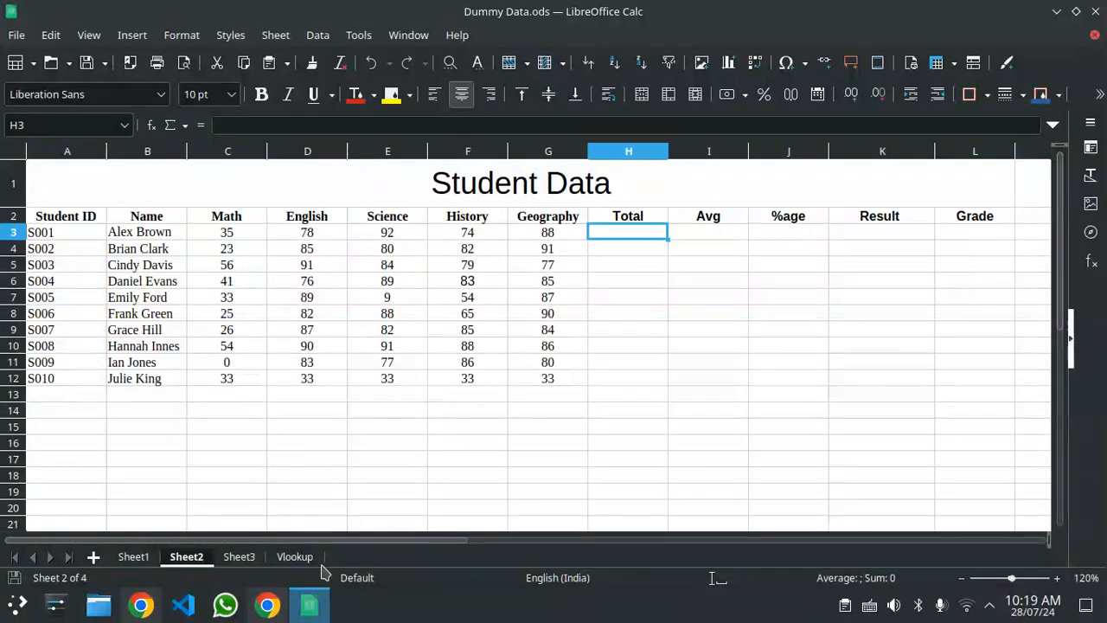
pyautogui.click(138, 558)
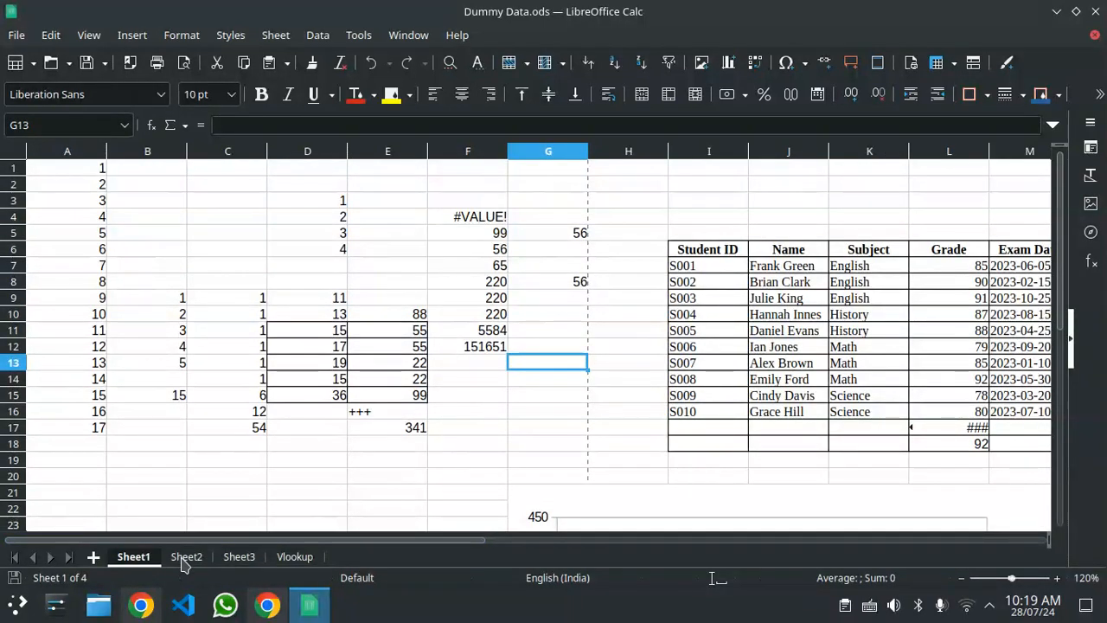
pyautogui.click(184, 558)
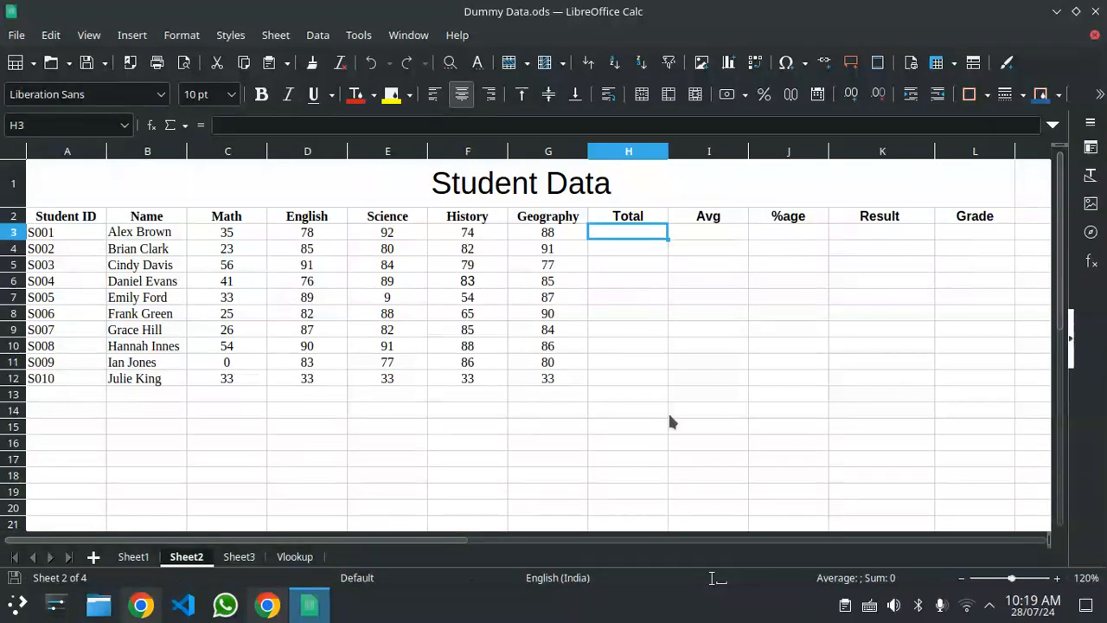
pyautogui.click(242, 558)
pyautogui.scroll(-5, 295, 308)
pyautogui.scroll(-5, 296, 306)
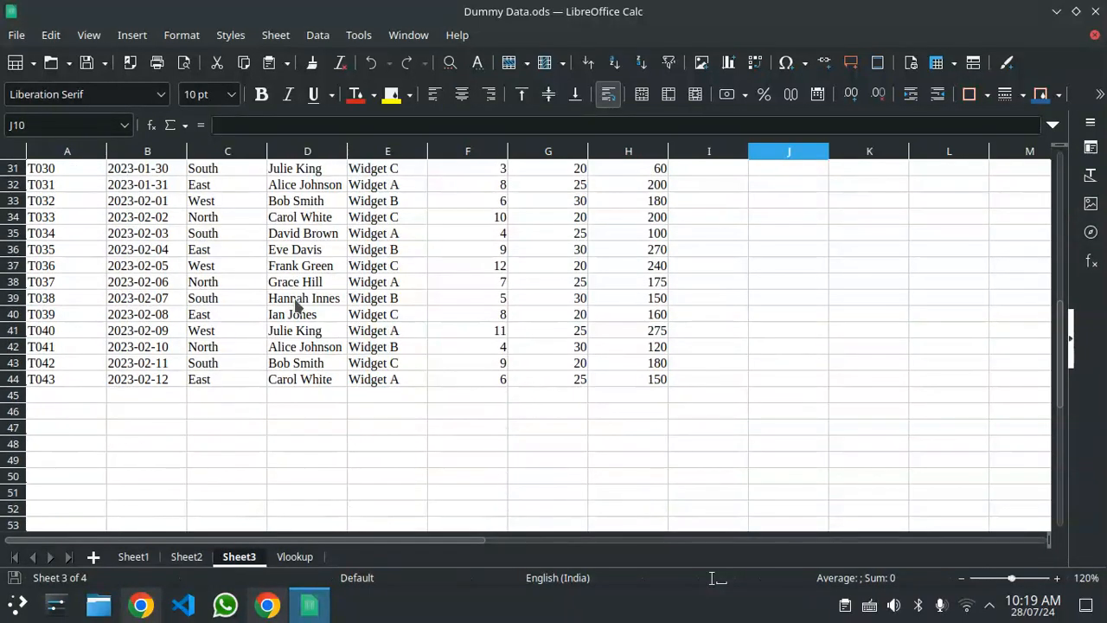
pyautogui.scroll(10, 296, 306)
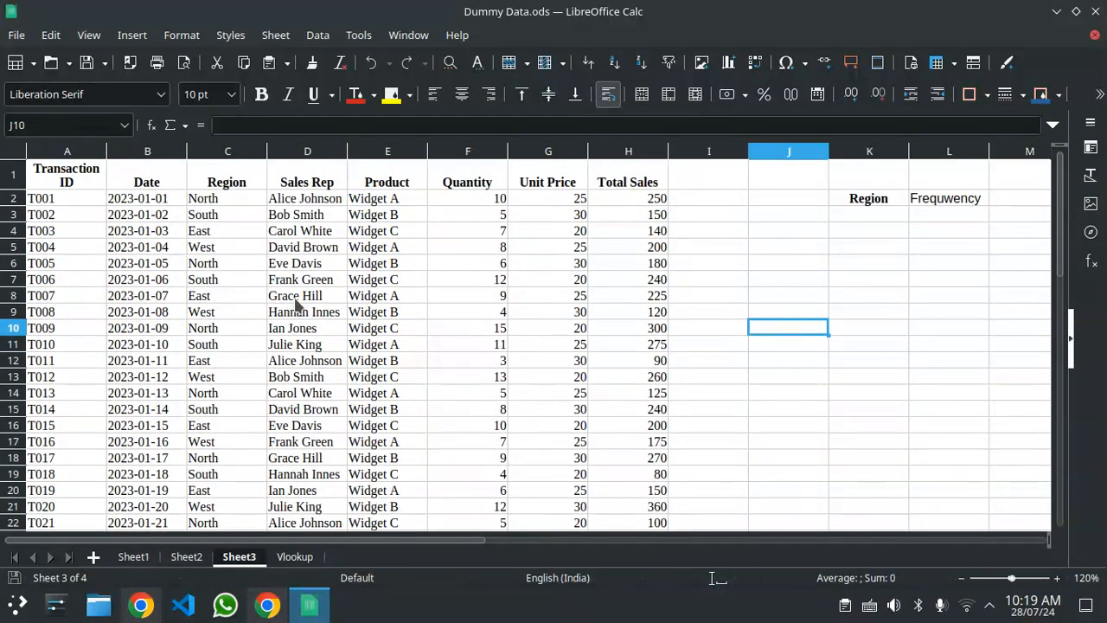
pyautogui.click(294, 558)
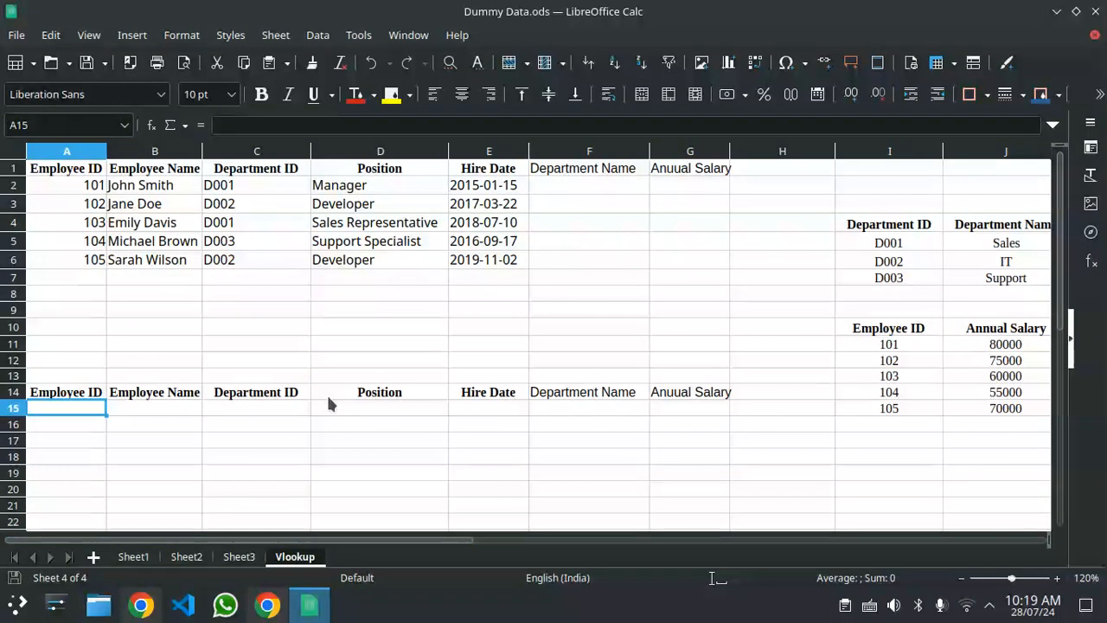
pyautogui.click(194, 559)
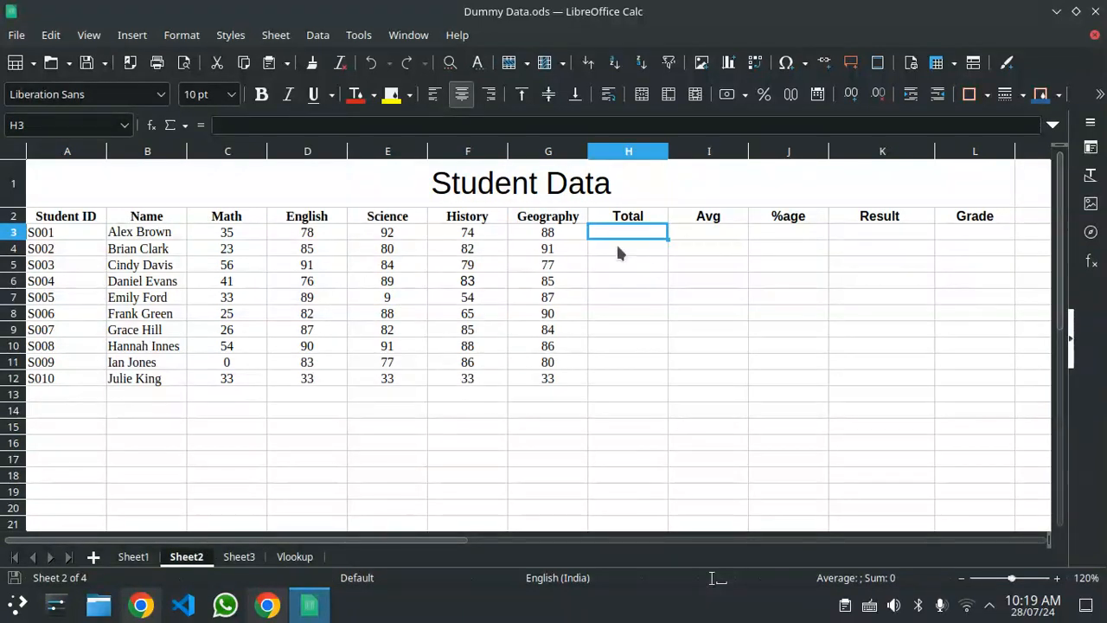
# - Total the five subject marks in H3 with =SUM(C3:G3) and fill the formula down to H12
pyautogui.write('=Sum')
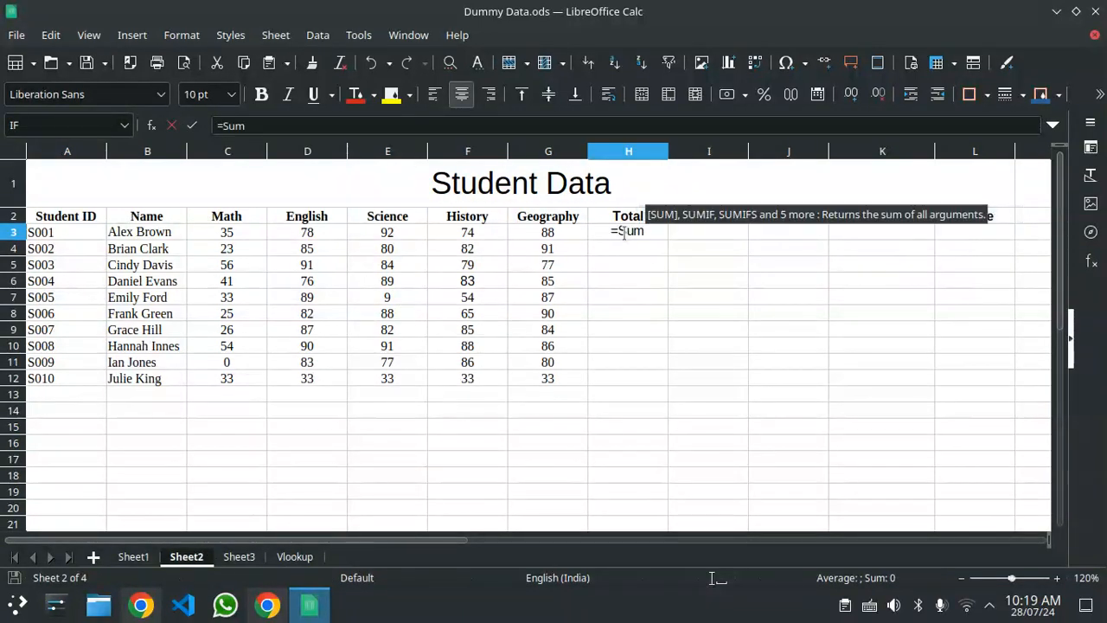
pyautogui.press('Return')
pyautogui.moveTo(242, 231); pyautogui.dragTo(556, 238)
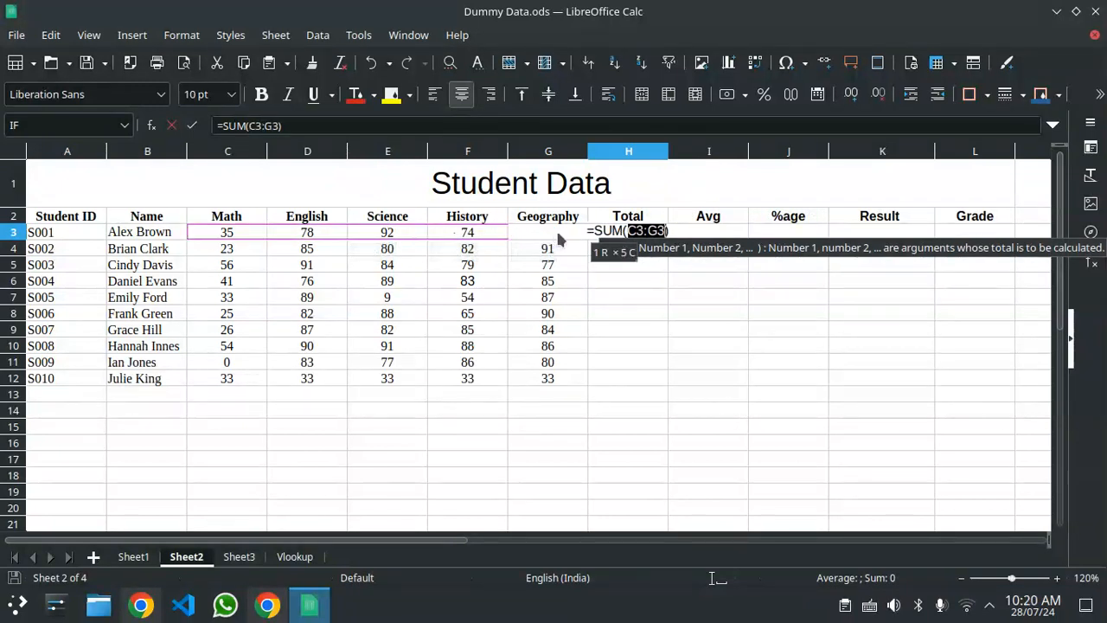
pyautogui.press('Return')
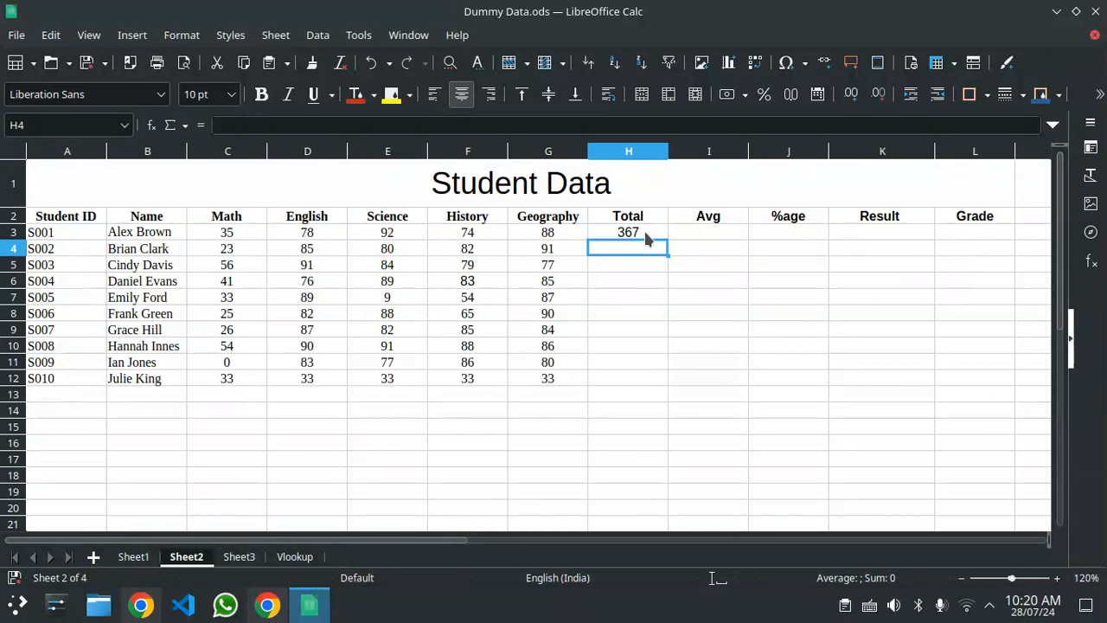
pyautogui.click(643, 228)
pyautogui.moveTo(666, 238); pyautogui.dragTo(642, 388)
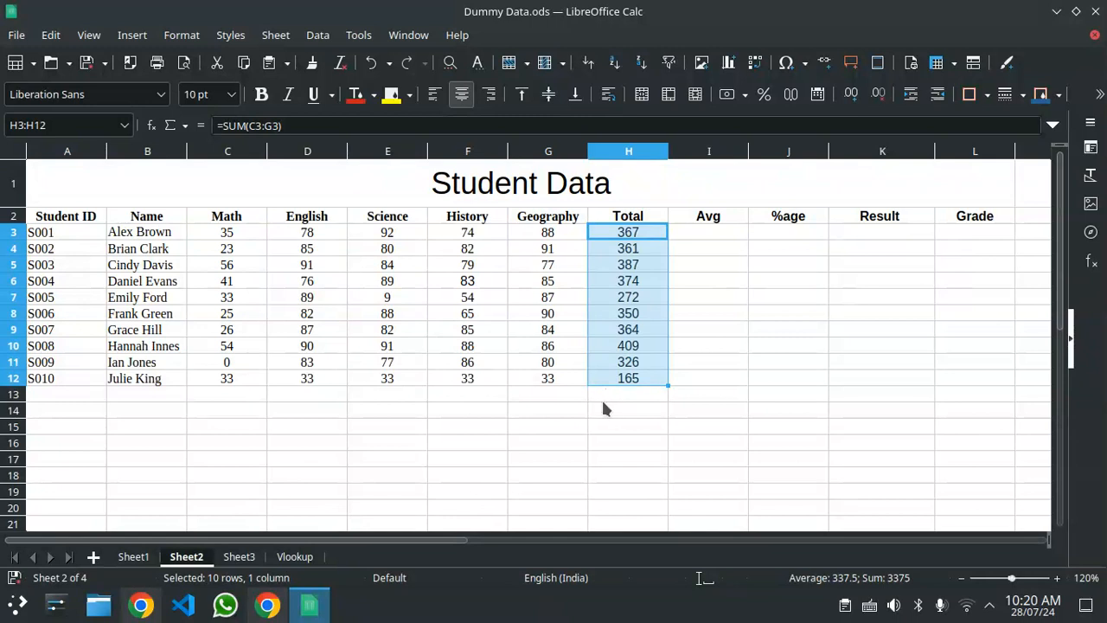
pyautogui.click(603, 426)
# - Try to fill the total formula from H3 across into the Avg cell I3, and undo that fill
pyautogui.click(642, 232)
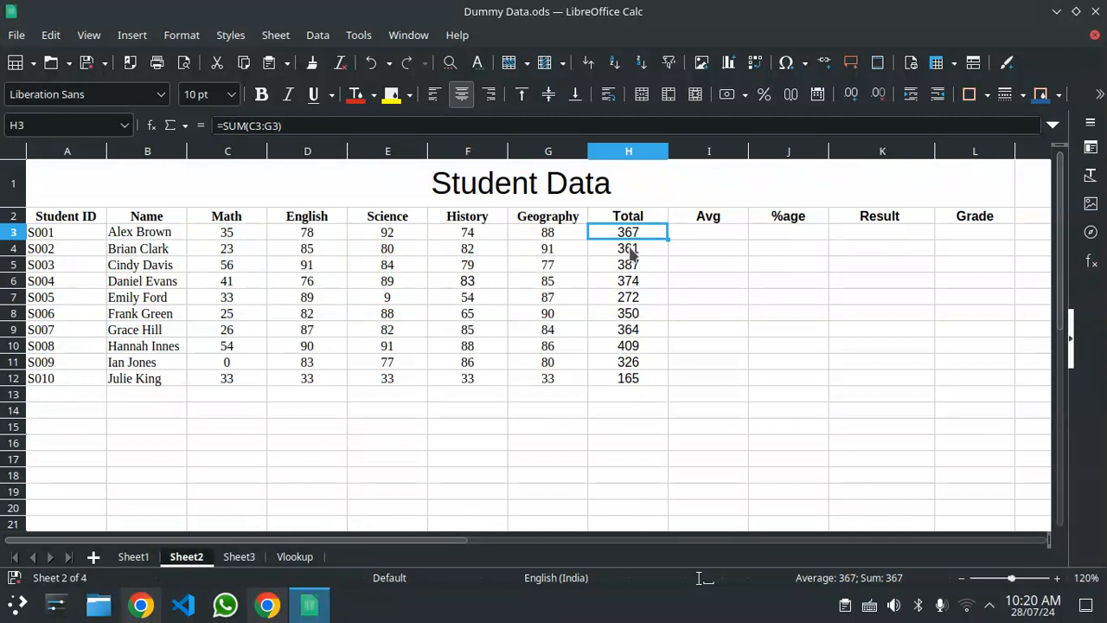
pyautogui.click(630, 249)
pyautogui.click(641, 237)
pyautogui.moveTo(668, 239); pyautogui.dragTo(722, 237)
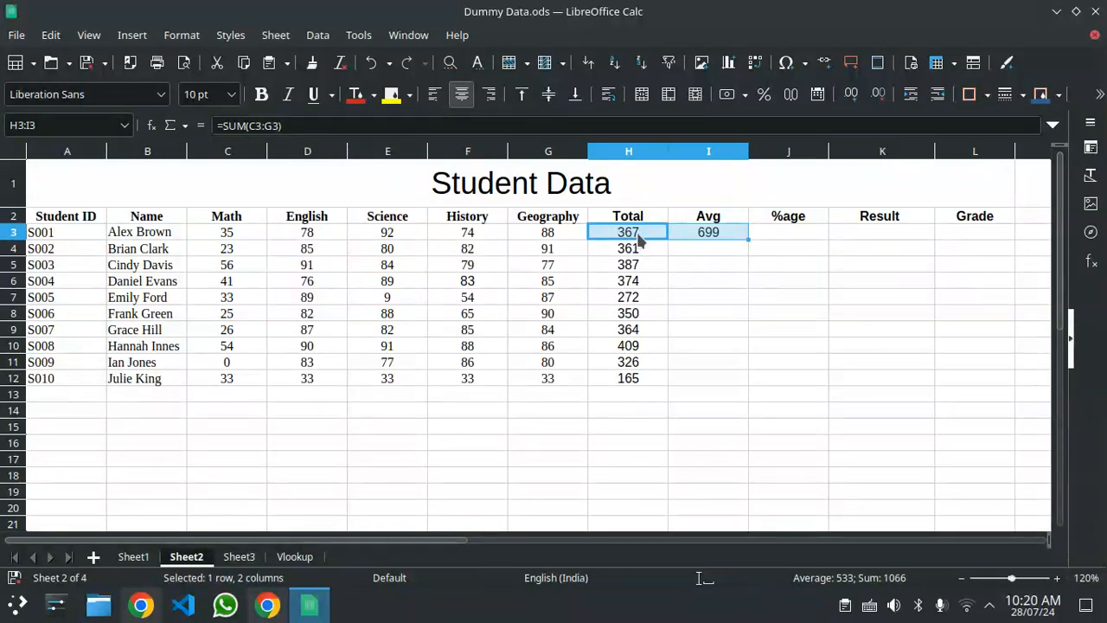
pyautogui.hotkey('ctrl', 'z')
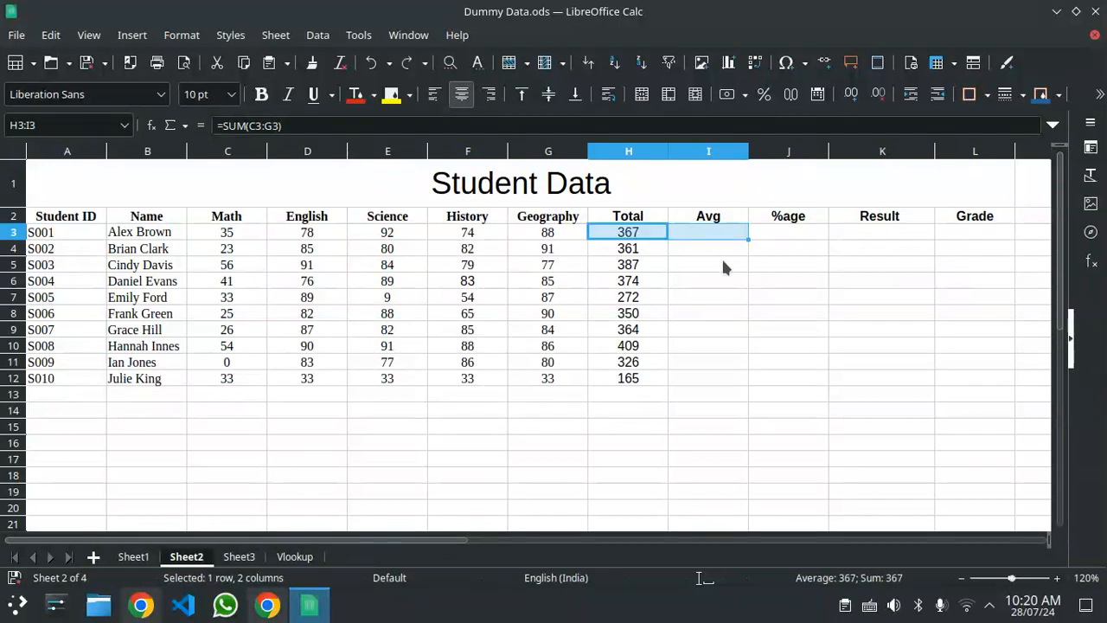
pyautogui.click(722, 262)
pyautogui.click(720, 217)
pyautogui.click(718, 226)
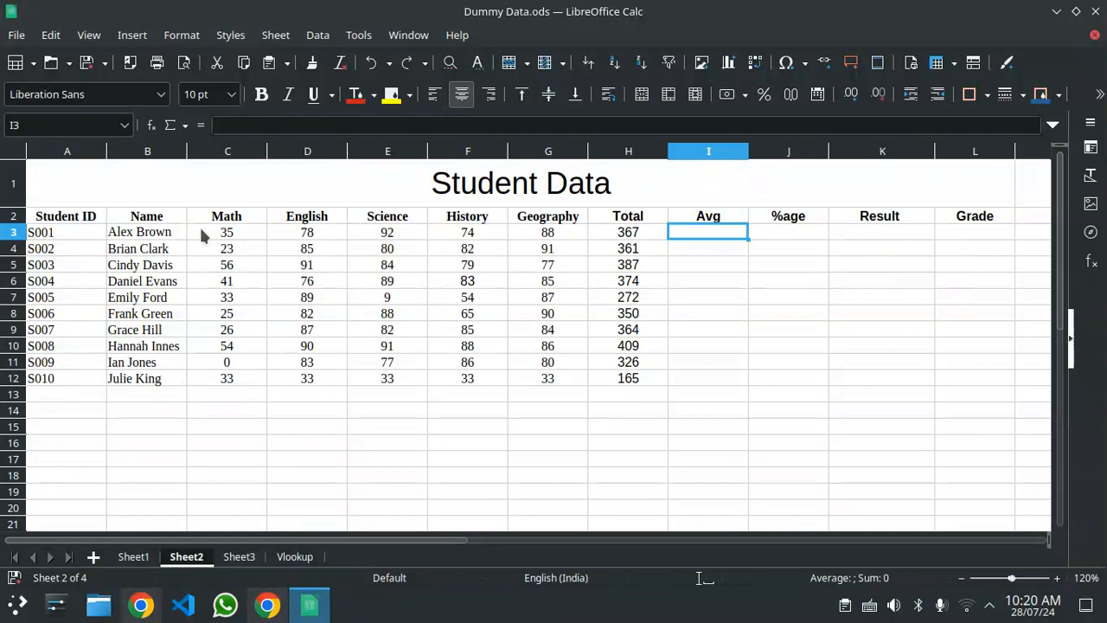
pyautogui.click(231, 227)
pyautogui.moveTo(231, 229); pyautogui.dragTo(538, 242)
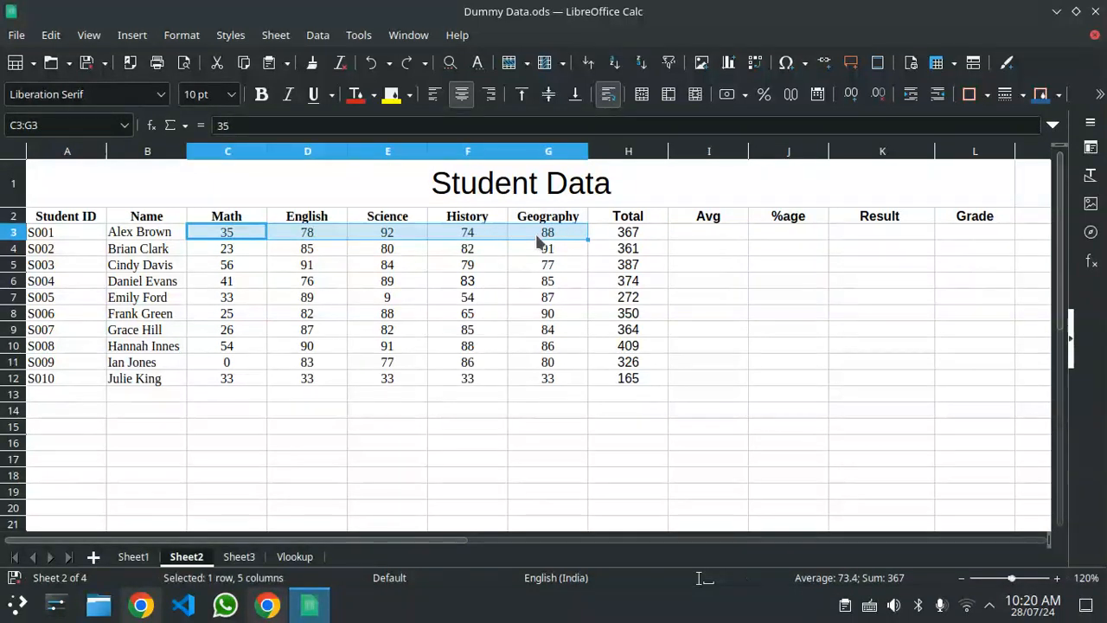
pyautogui.click(175, 229)
pyautogui.moveTo(238, 229); pyautogui.dragTo(279, 227)
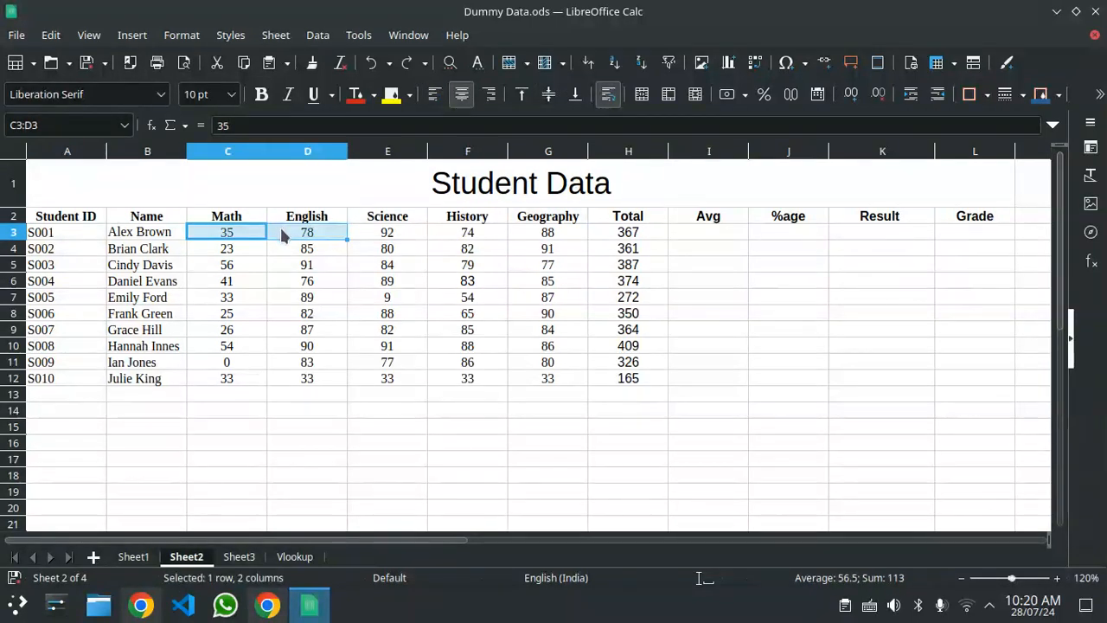
# - Calculate the first student's average mark in I3 with =AVERAGE(C3:G3)
pyautogui.click(688, 234)
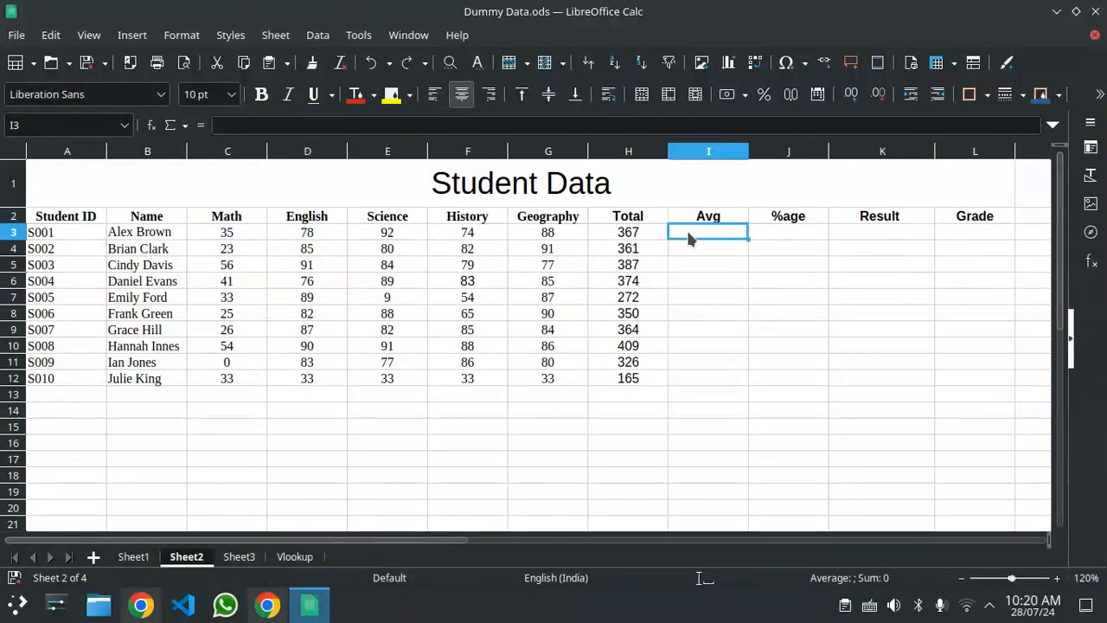
pyautogui.write('=Ave')
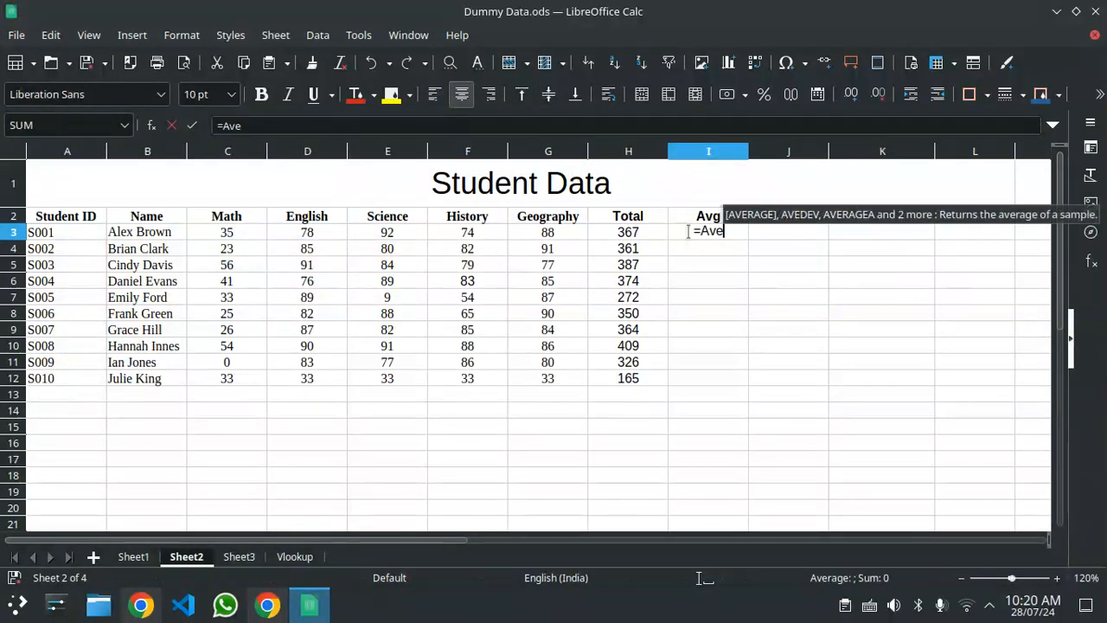
pyautogui.press('Return')
pyautogui.click(229, 234)
pyautogui.moveTo(230, 242); pyautogui.dragTo(559, 230)
pyautogui.press('Return')
# - Fill the average formula from I3 down to I12 for the remaining students
pyautogui.click(727, 234)
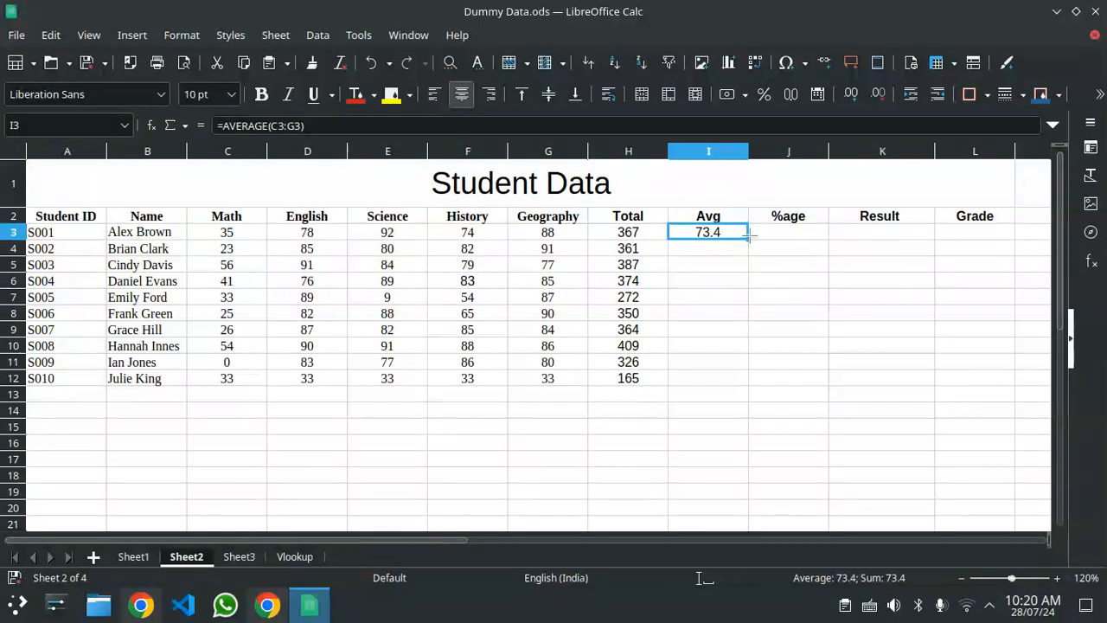
pyautogui.moveTo(749, 234); pyautogui.dragTo(753, 388)
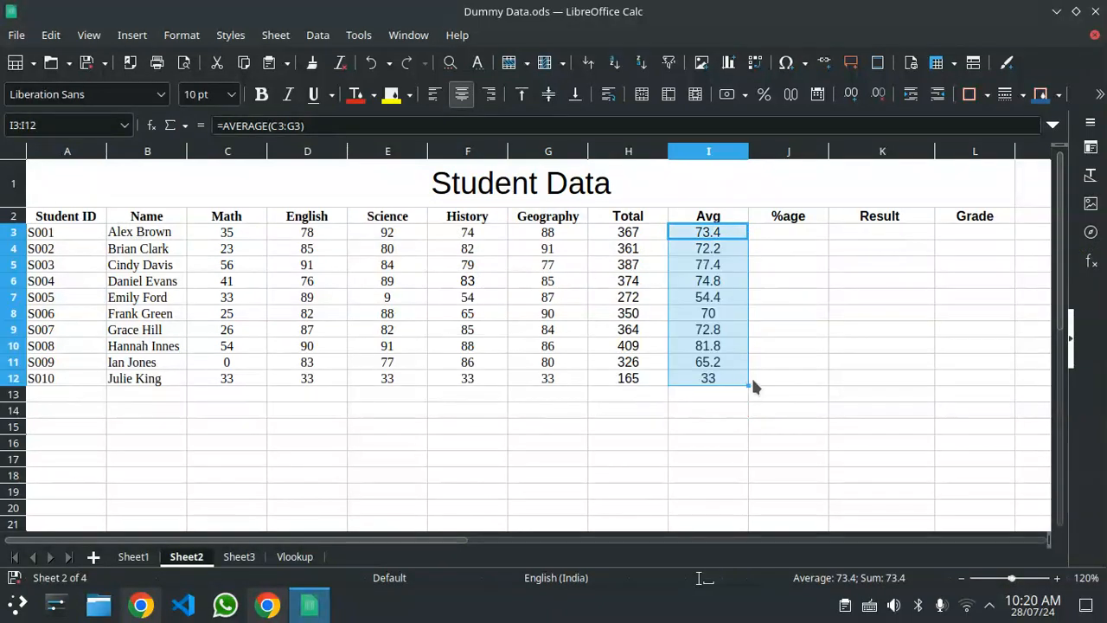
pyautogui.click(728, 474)
# - Calculate the first student's percentage in J3 with =SUM(C3:G3)/5
pyautogui.click(775, 234)
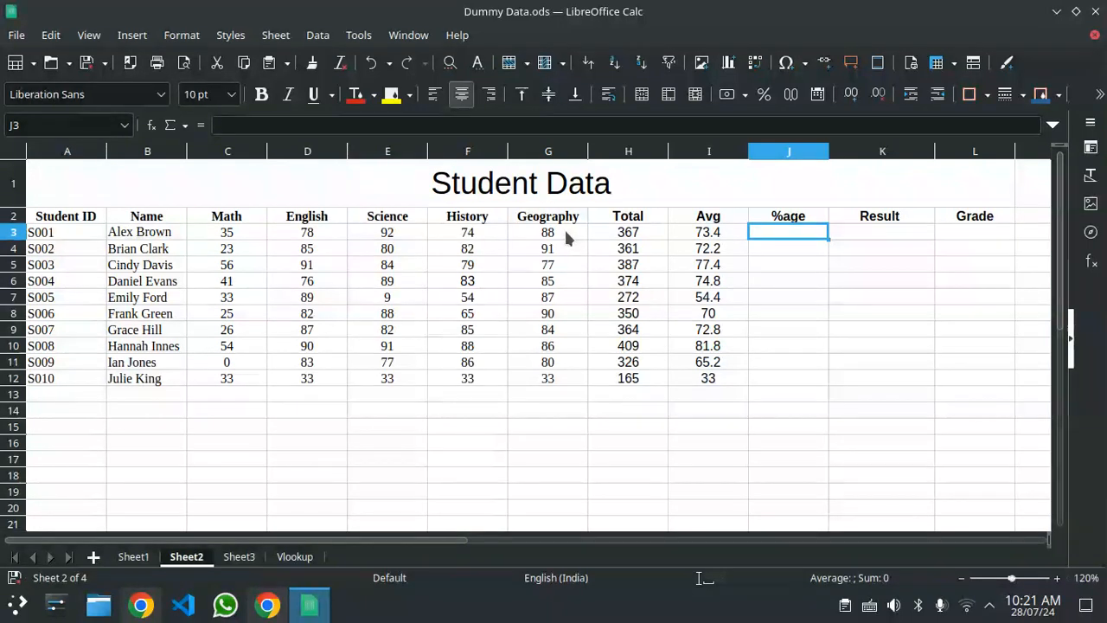
pyautogui.write('=Sum')
pyautogui.press('Return')
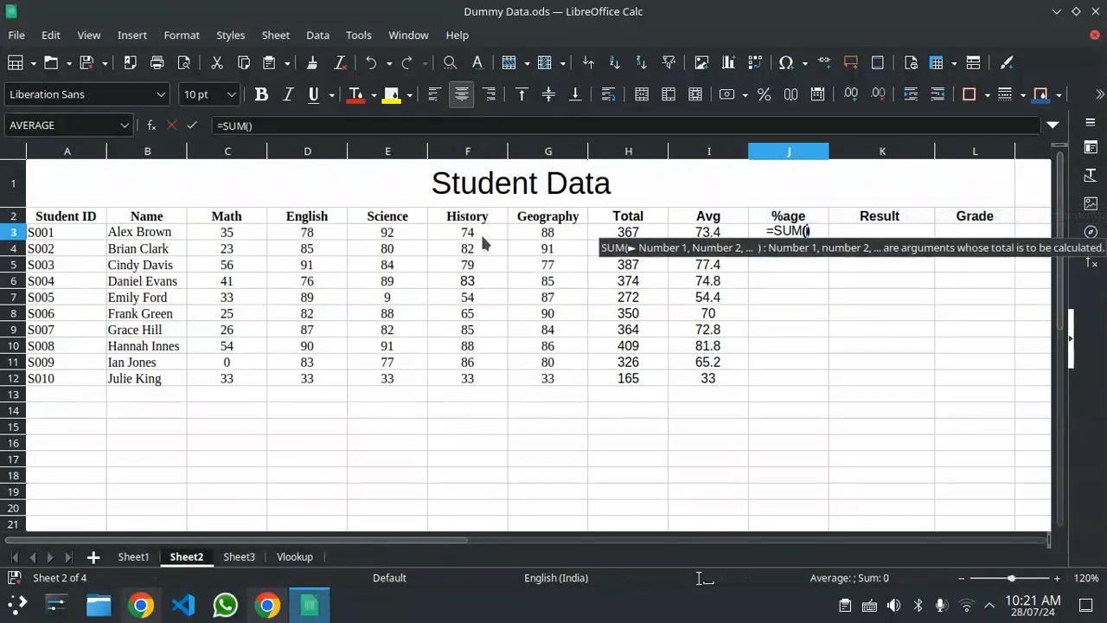
pyautogui.moveTo(192, 229); pyautogui.dragTo(570, 241)
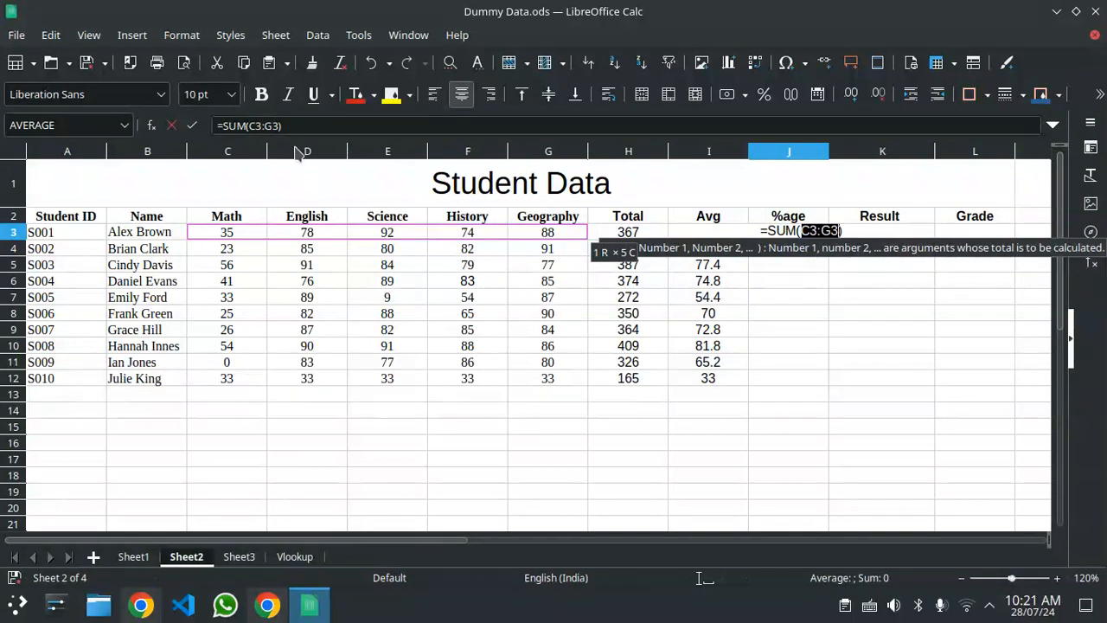
pyautogui.click(315, 122)
pyautogui.write('/5')
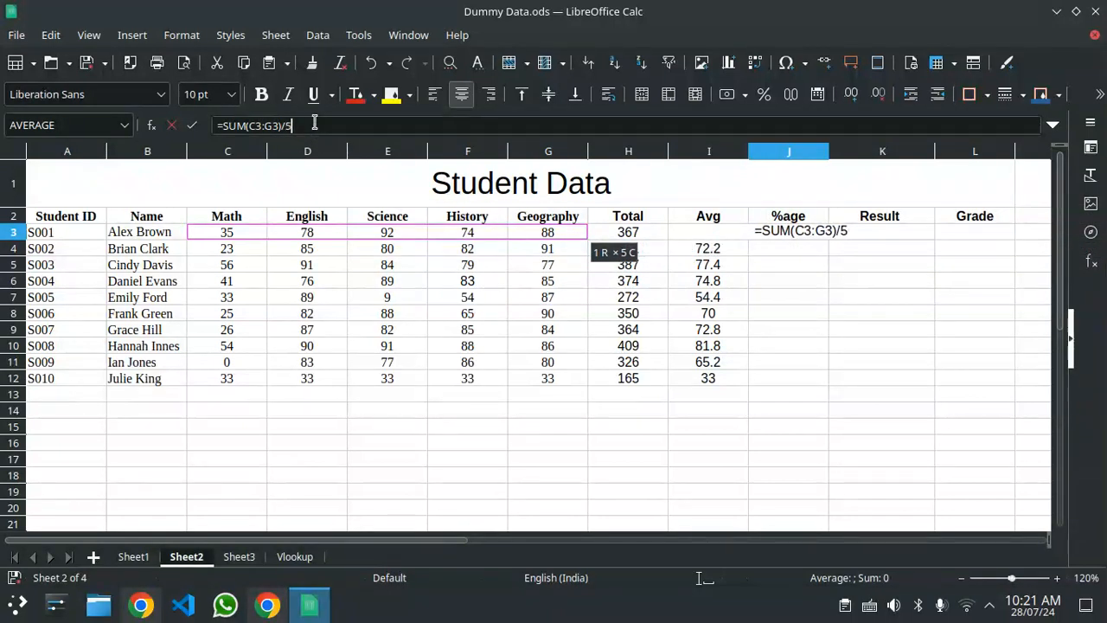
pyautogui.press('Return')
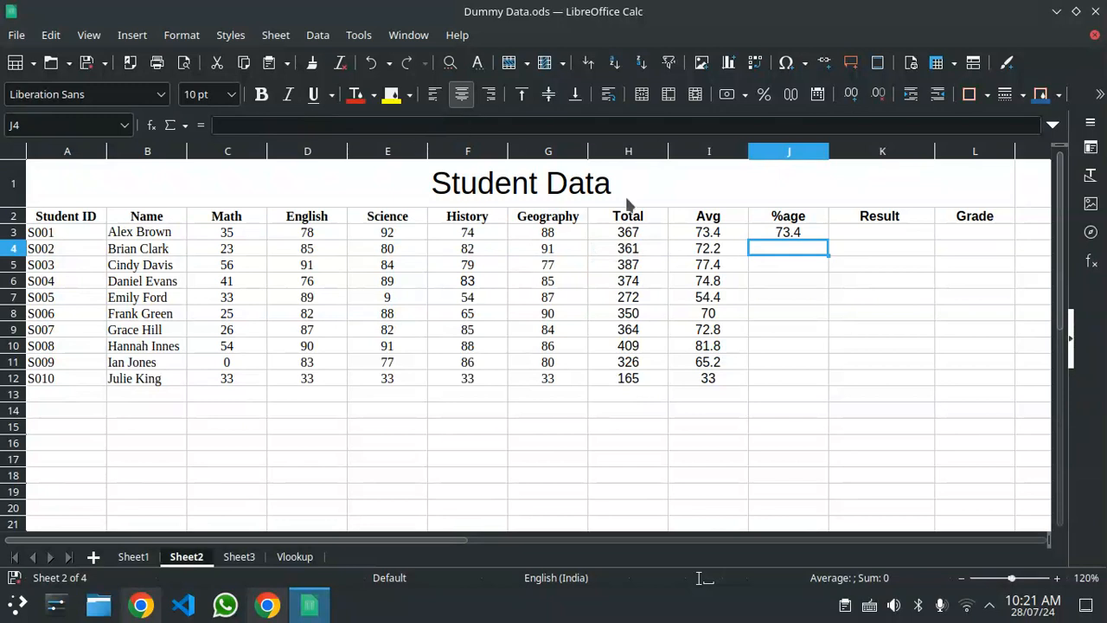
# - Fill the percentage formula from J3 down to J12 for the remaining students
pyautogui.click(789, 238)
pyautogui.moveTo(828, 238); pyautogui.dragTo(831, 388)
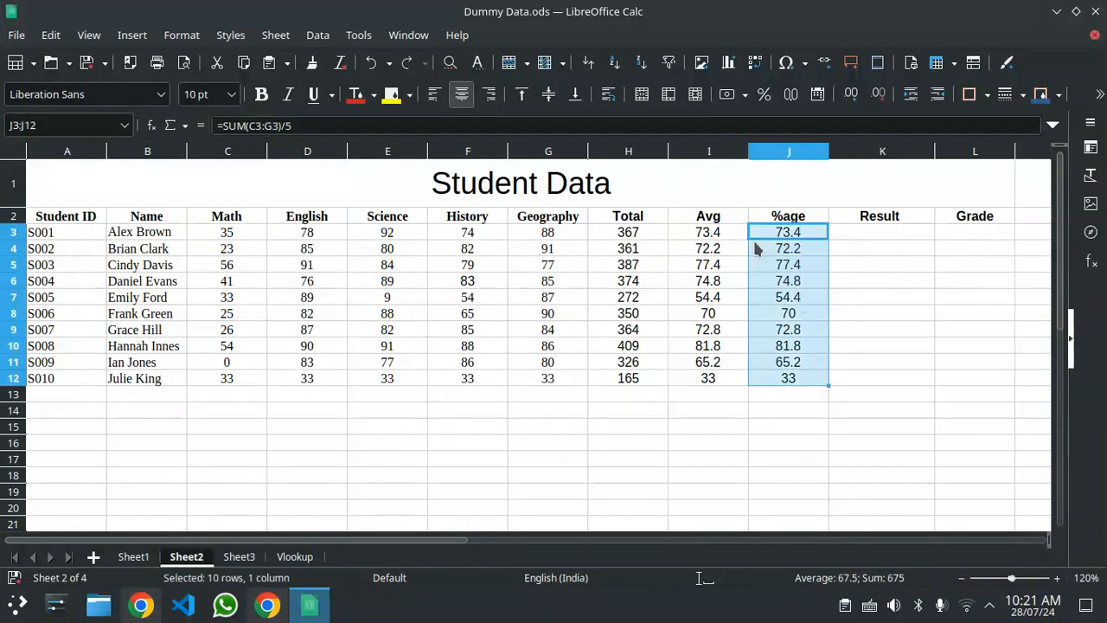
pyautogui.click(768, 435)
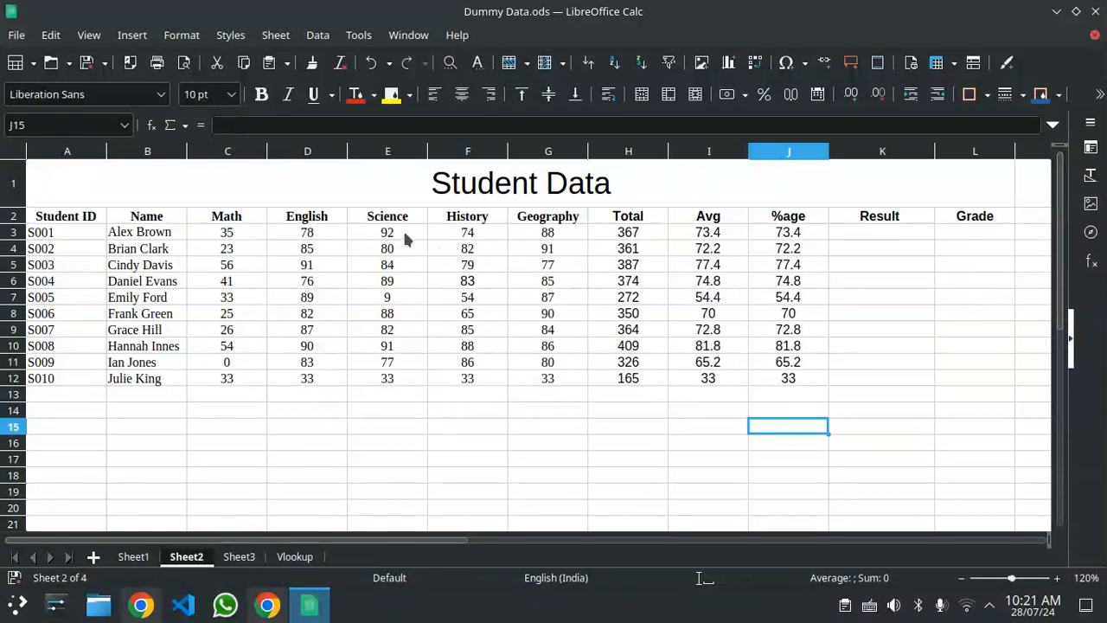
pyautogui.click(229, 231)
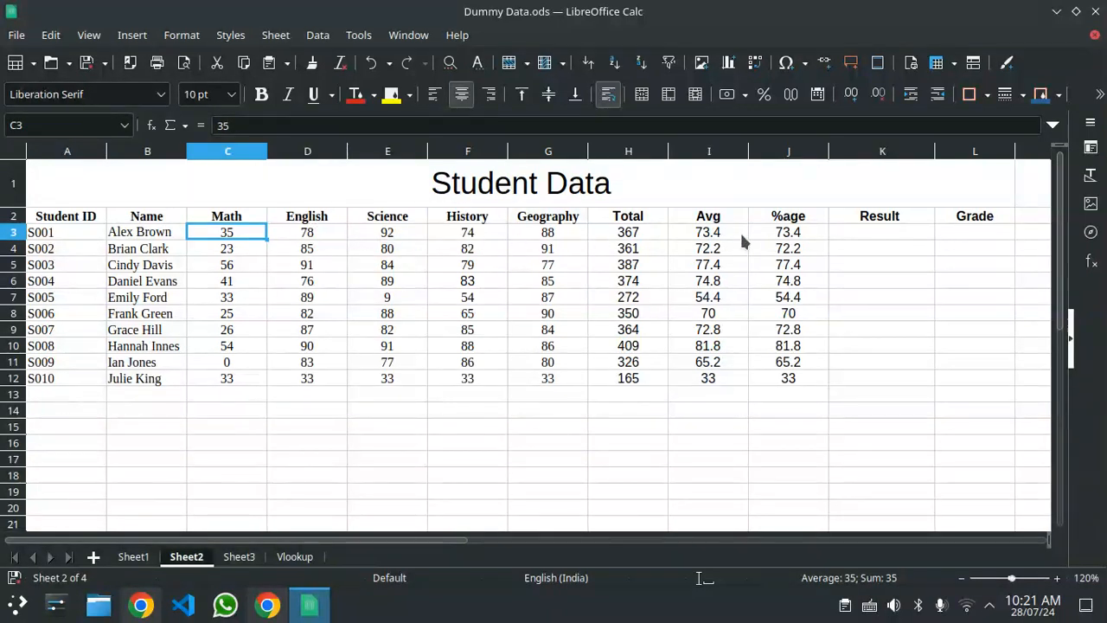
pyautogui.click(772, 236)
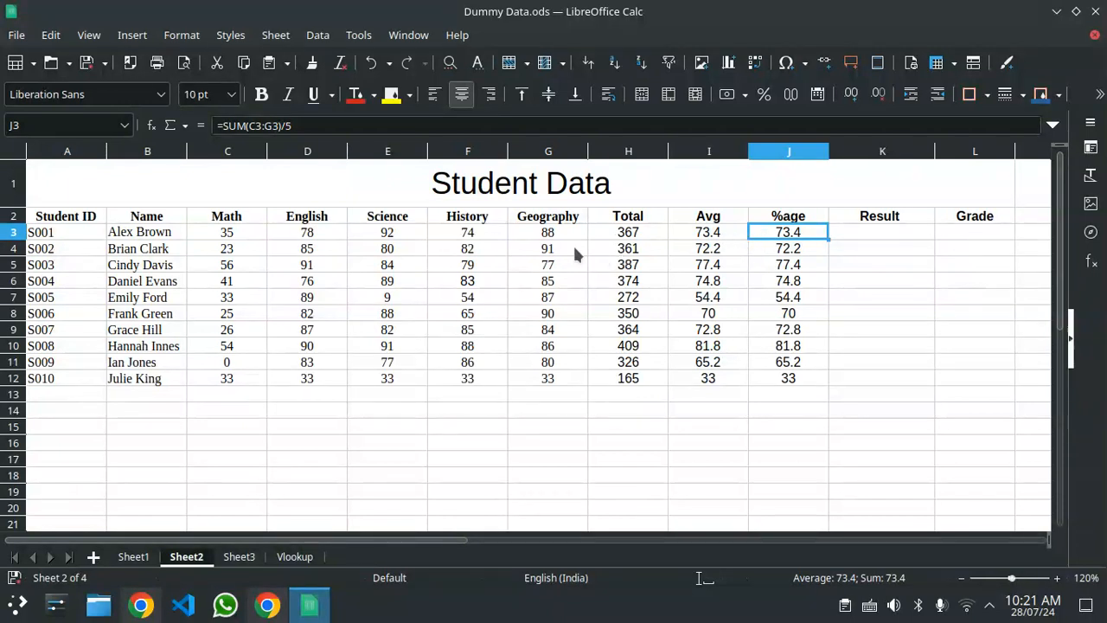
pyautogui.click(234, 232)
pyautogui.click(236, 249)
pyautogui.click(227, 237)
pyautogui.moveTo(225, 235); pyautogui.dragTo(555, 230)
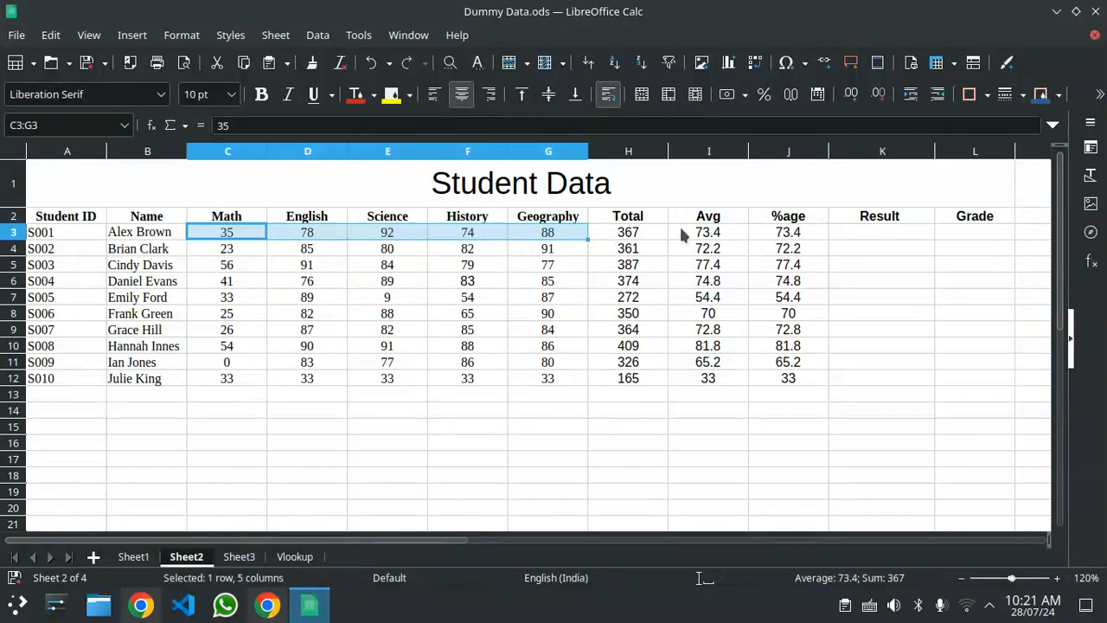
pyautogui.click(753, 411)
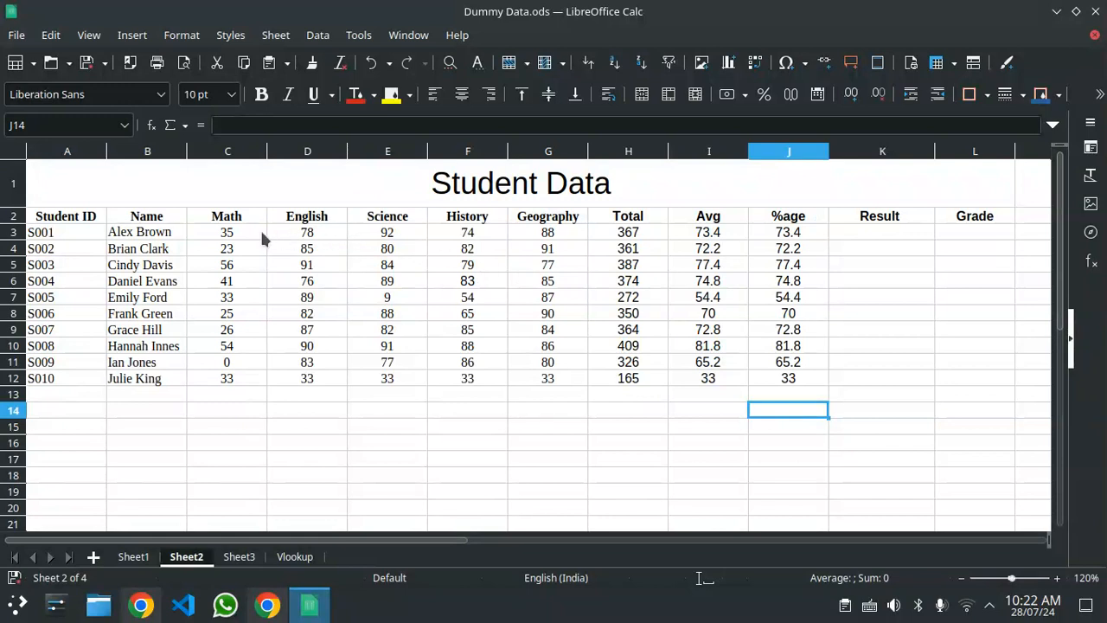
pyautogui.click(905, 233)
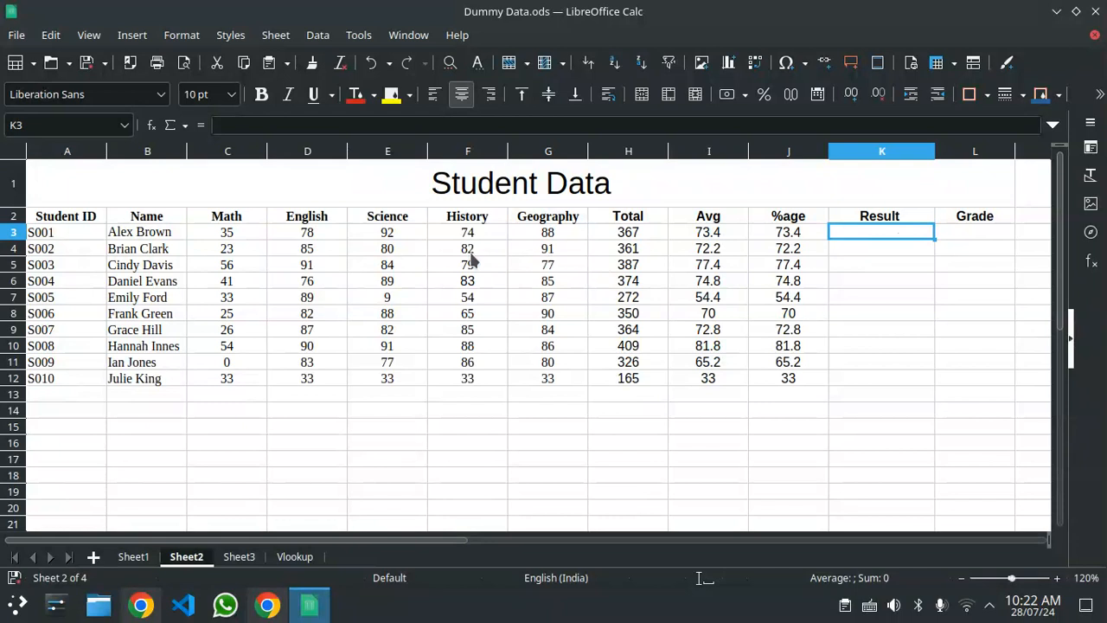
pyautogui.click(238, 236)
pyautogui.moveTo(637, 246); pyautogui.dragTo(789, 235)
pyautogui.click(843, 264)
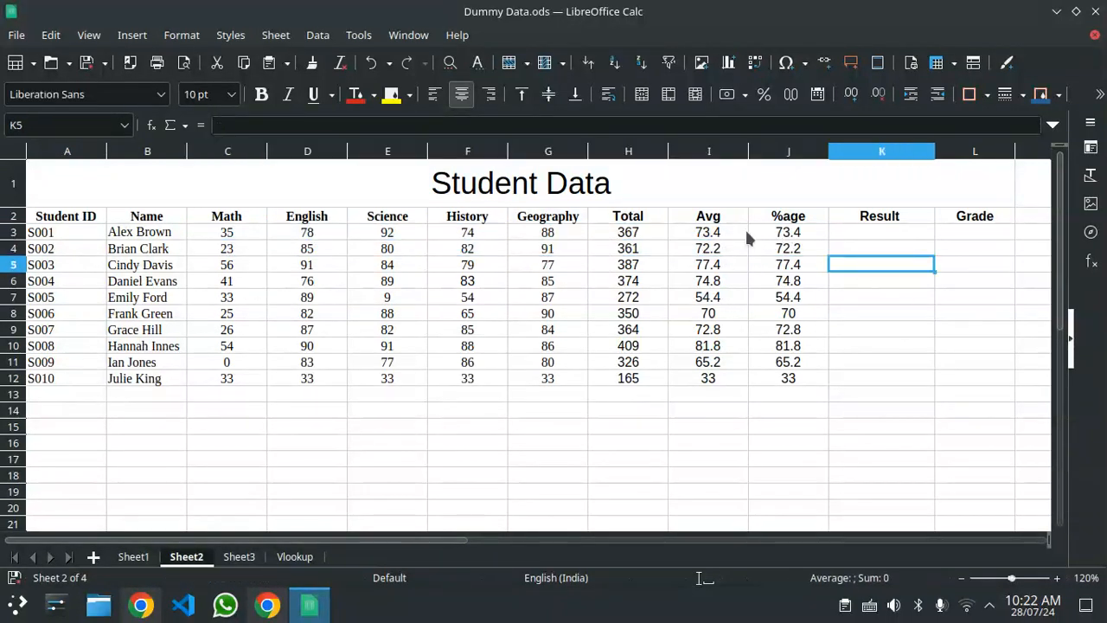
# - Begin an IF formula in Result cell K3 for the first student
pyautogui.click(849, 225)
pyautogui.write('=IF')
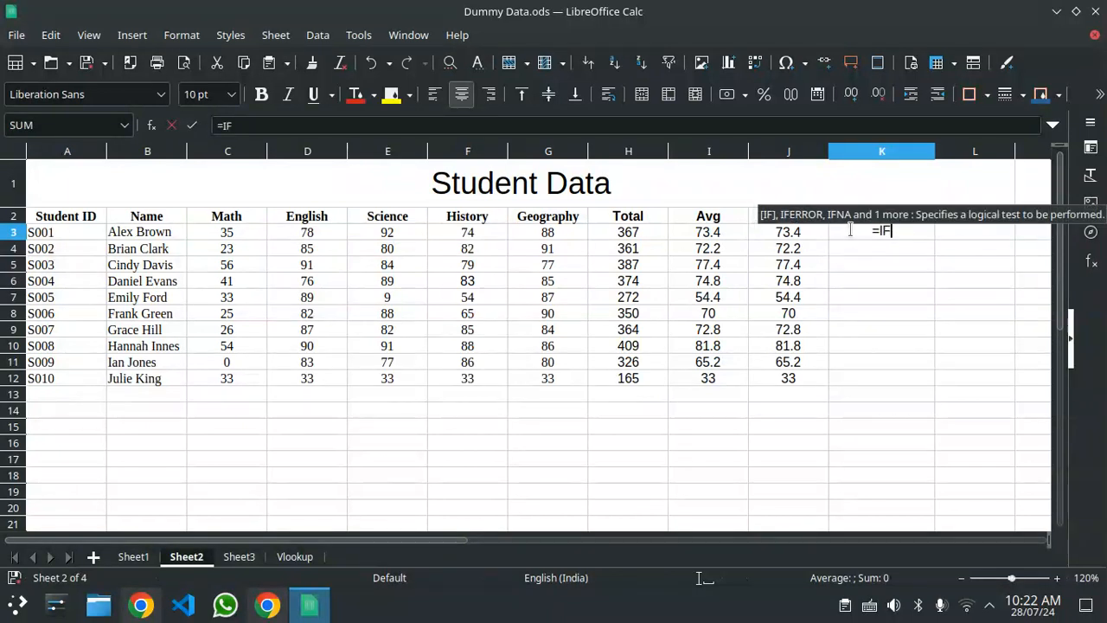
pyautogui.press('Return')
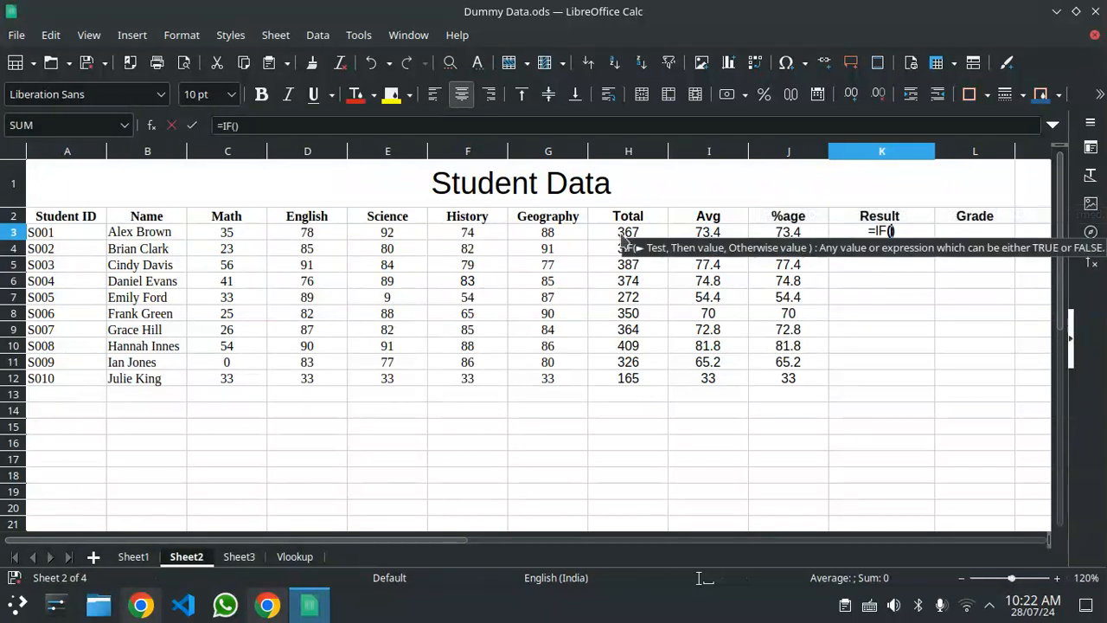
pyautogui.click(220, 235)
pyautogui.moveTo(260, 233); pyautogui.dragTo(534, 237)
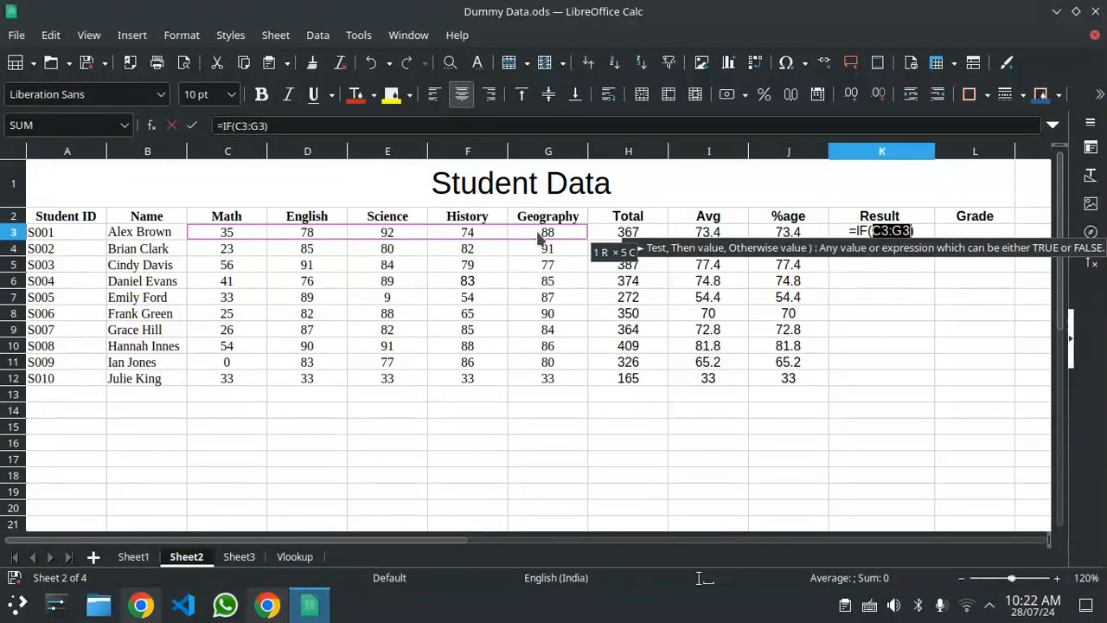
pyautogui.press('BackSpace')
pyautogui.press('BackSpace')
pyautogui.press('BackSpace')
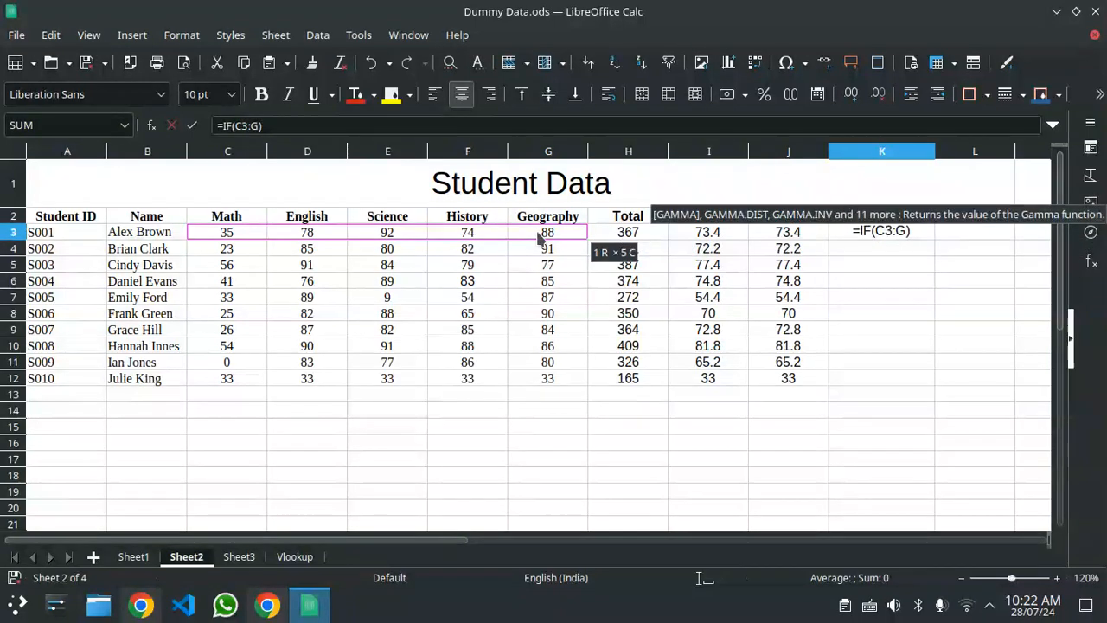
pyautogui.press('BackSpace')
pyautogui.press('BackSpace')
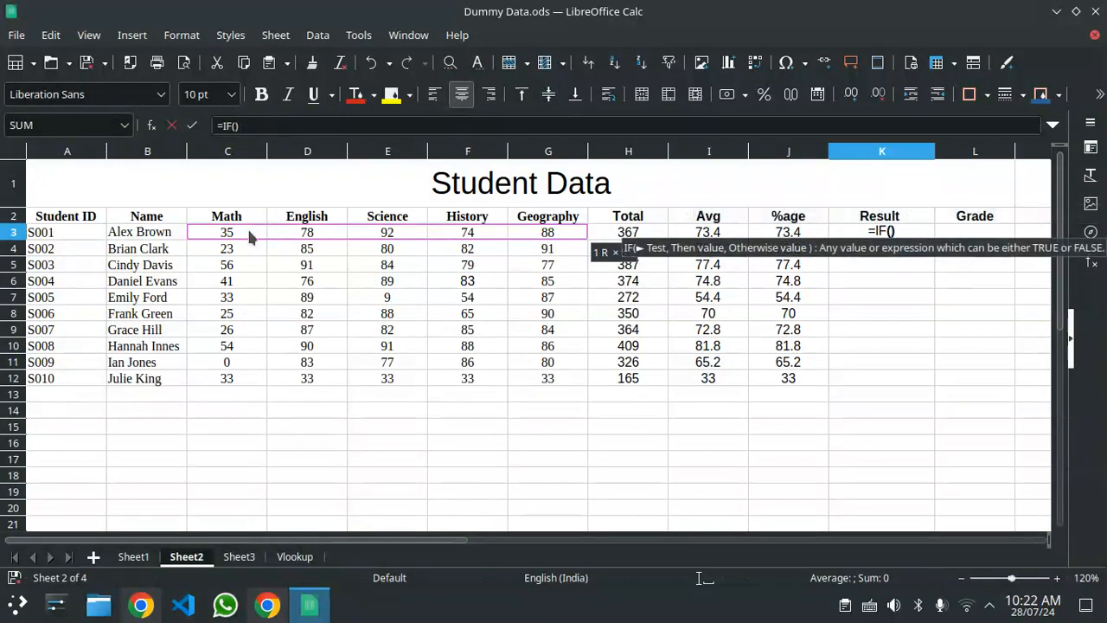
pyautogui.write('And')
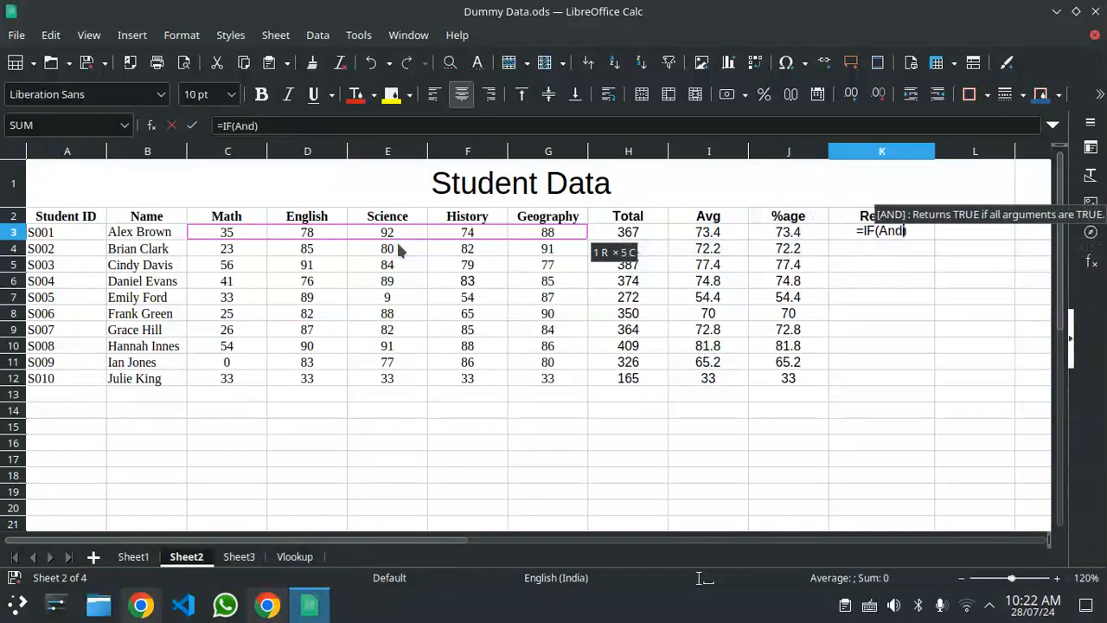
pyautogui.press('Return')
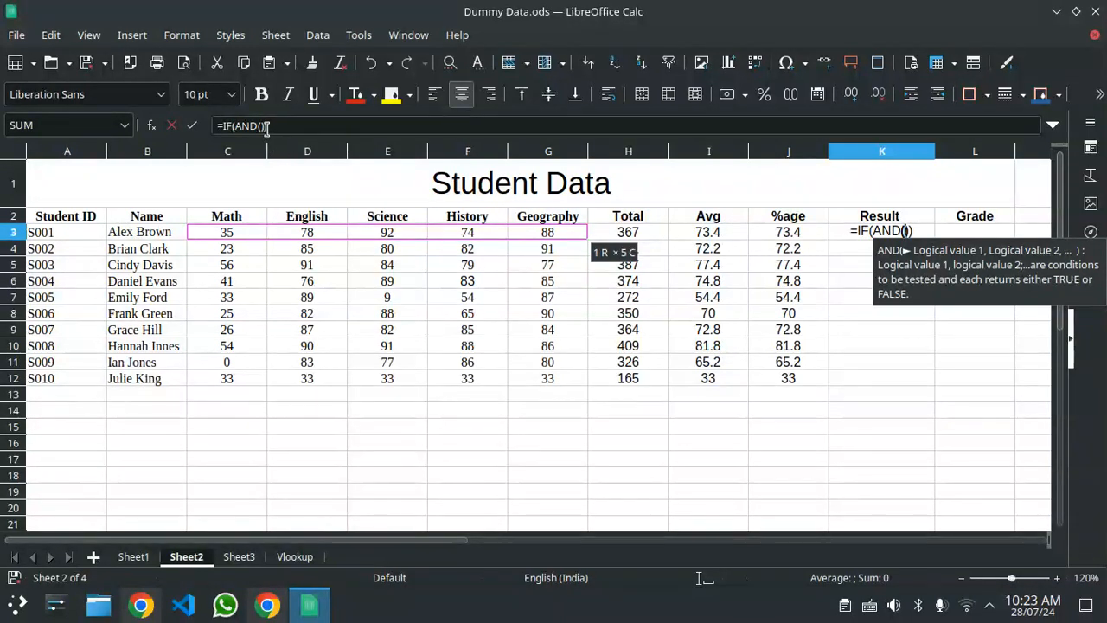
pyautogui.write(')')
pyautogui.press('BackSpace')
pyautogui.press('BackSpace')
pyautogui.press('BackSpace')
pyautogui.press('BackSpace')
pyautogui.press('BackSpace')
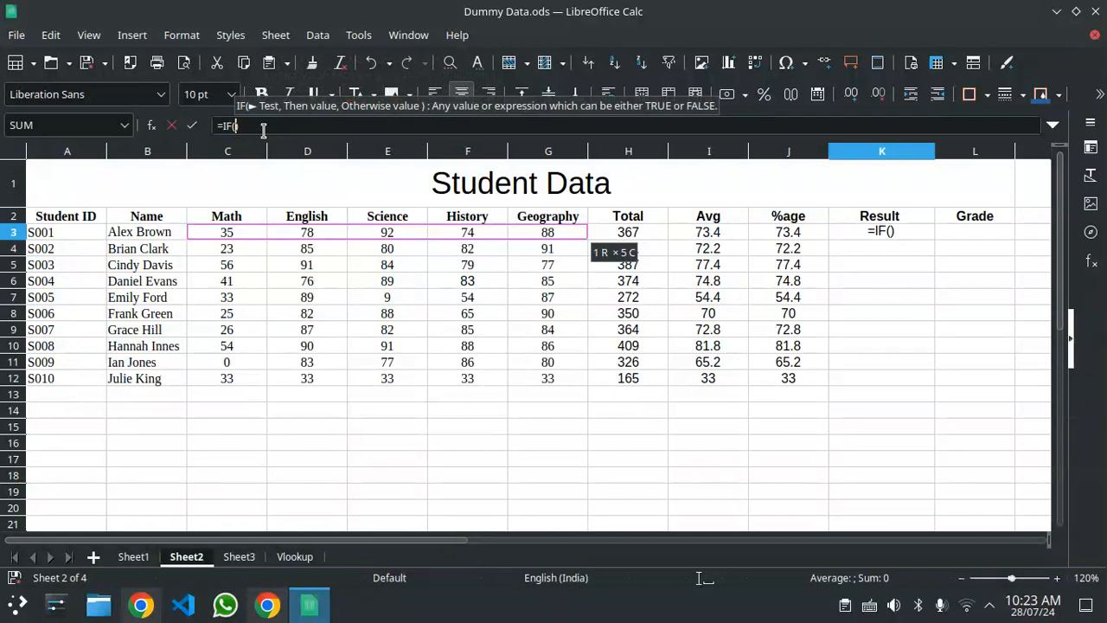
# - Set the IF condition in K3 to MIN(C3:G3)<33 to test the student's lowest subject mark
pyautogui.write('min')
pyautogui.press('Return')
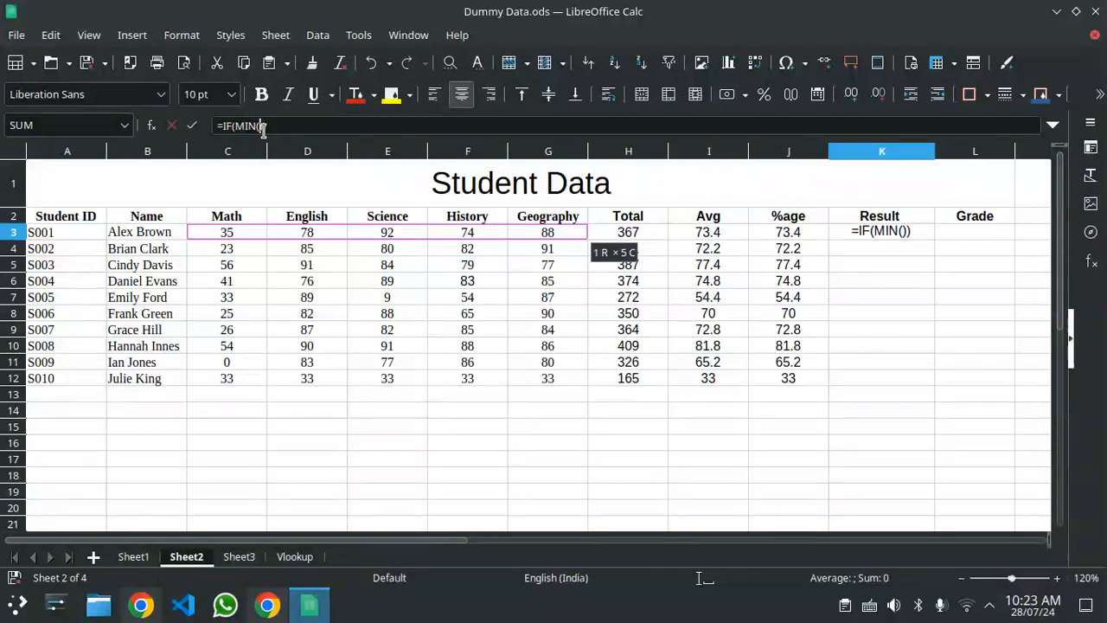
pyautogui.moveTo(192, 230); pyautogui.dragTo(544, 235)
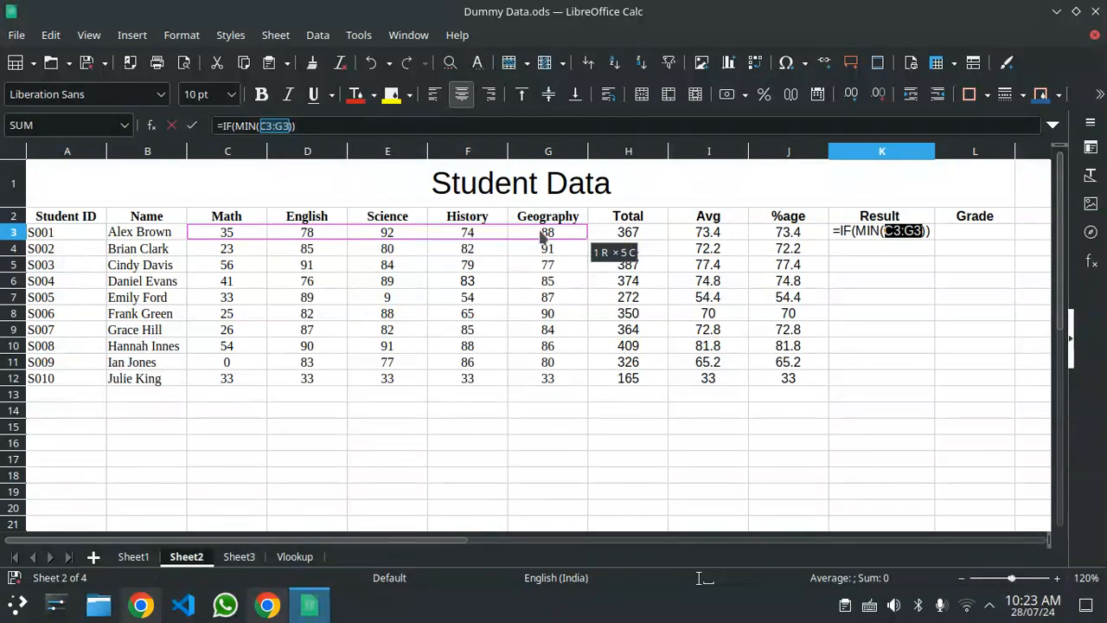
pyautogui.click(292, 126)
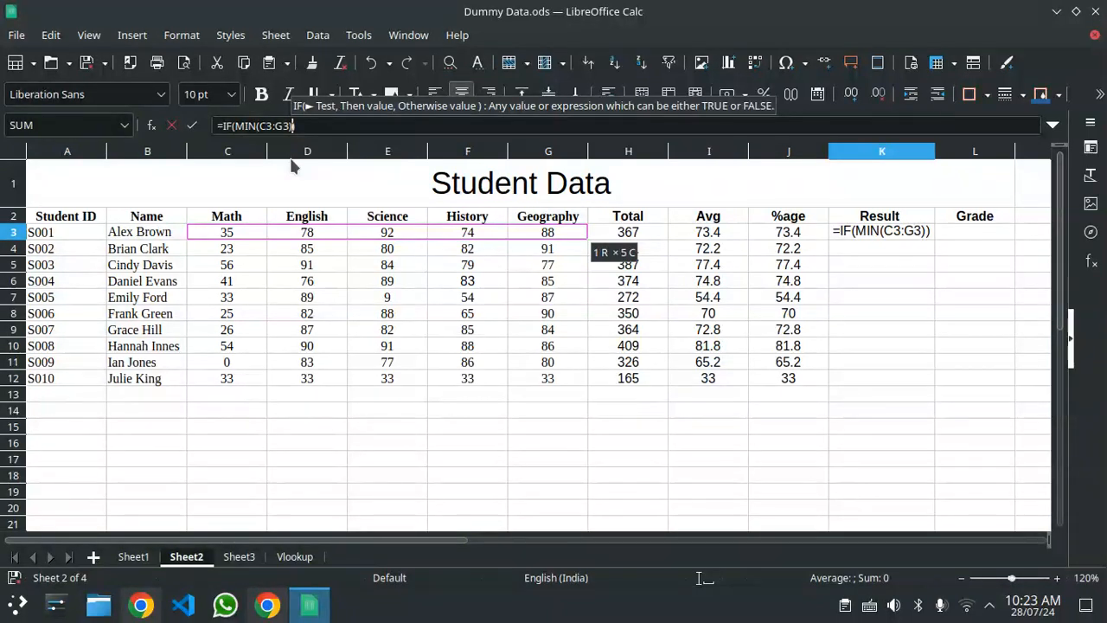
pyautogui.write('<33')
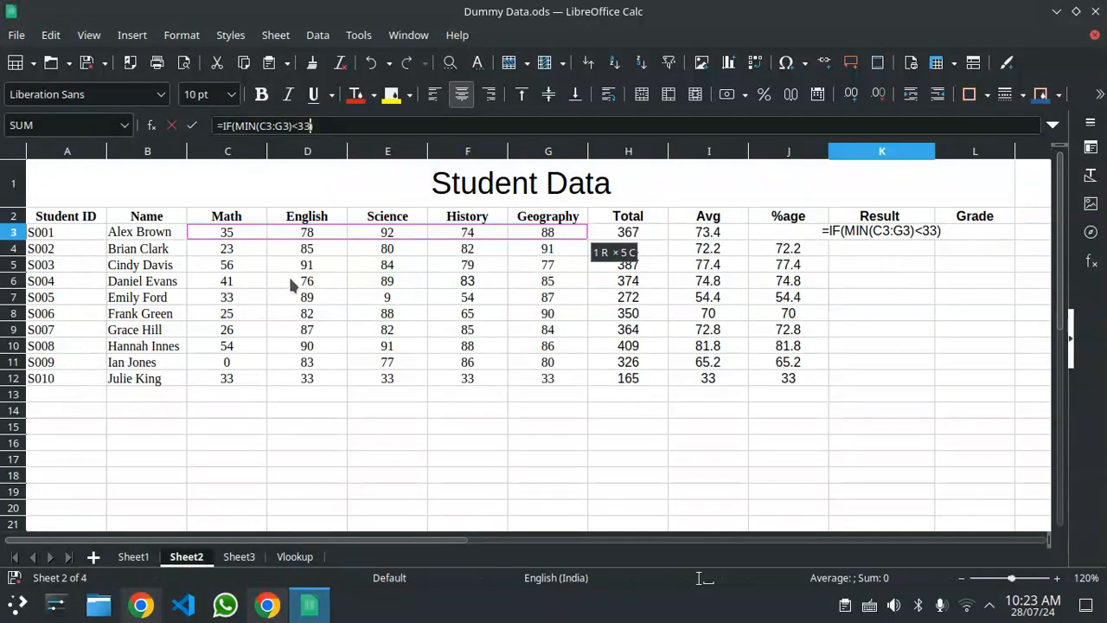
# - Complete the K3 formula so it returns "Fail" when the condition is true and "Pass" otherwise
pyautogui.click(937, 232)
pyautogui.write(',')
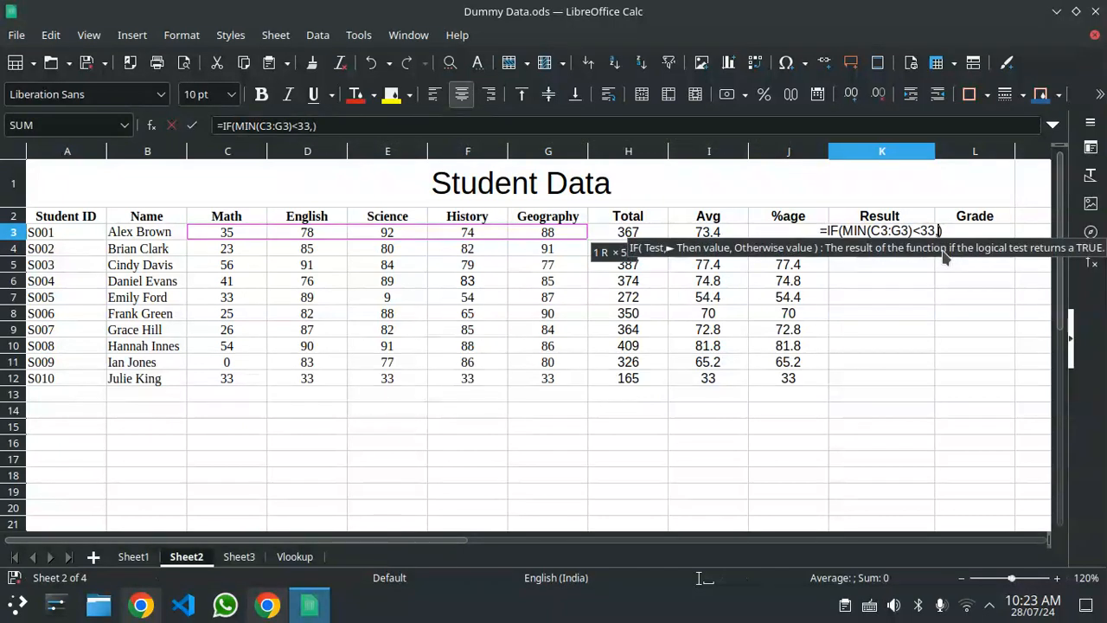
pyautogui.write('"')
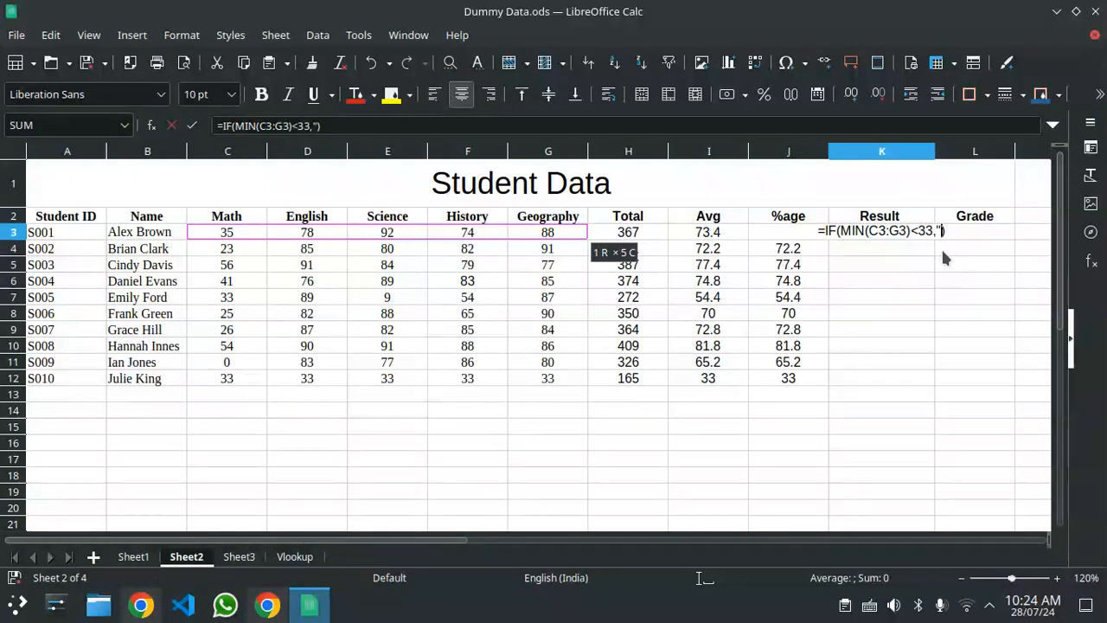
pyautogui.write('Fail"')
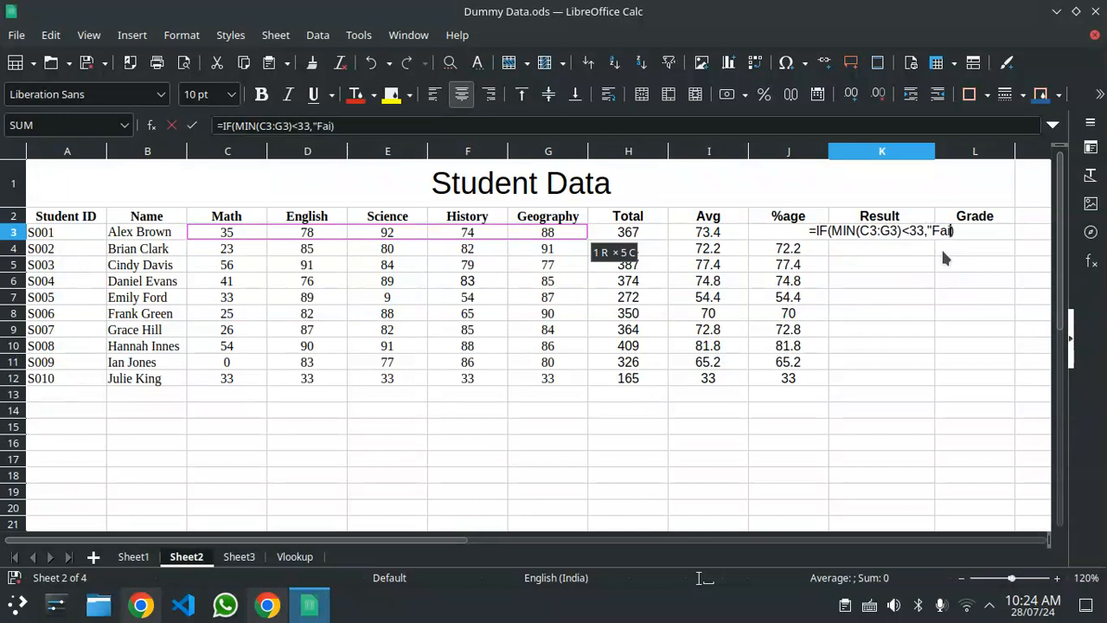
pyautogui.write(',PA')
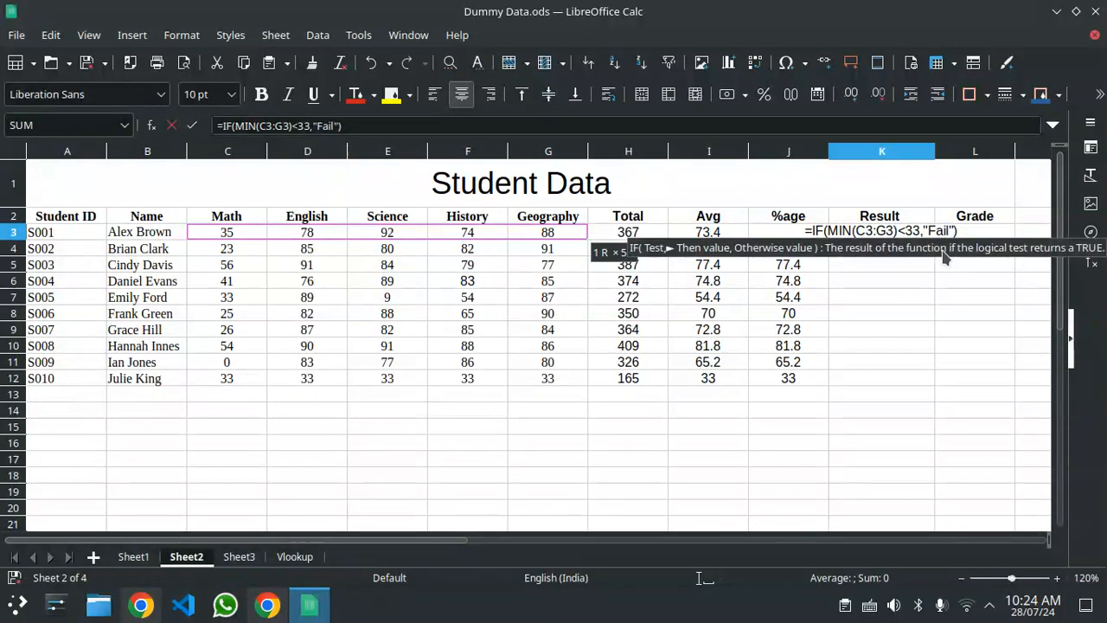
pyautogui.press('BackSpace')
pyautogui.press('BackSpace')
pyautogui.write('"')
pyautogui.write('PAss')
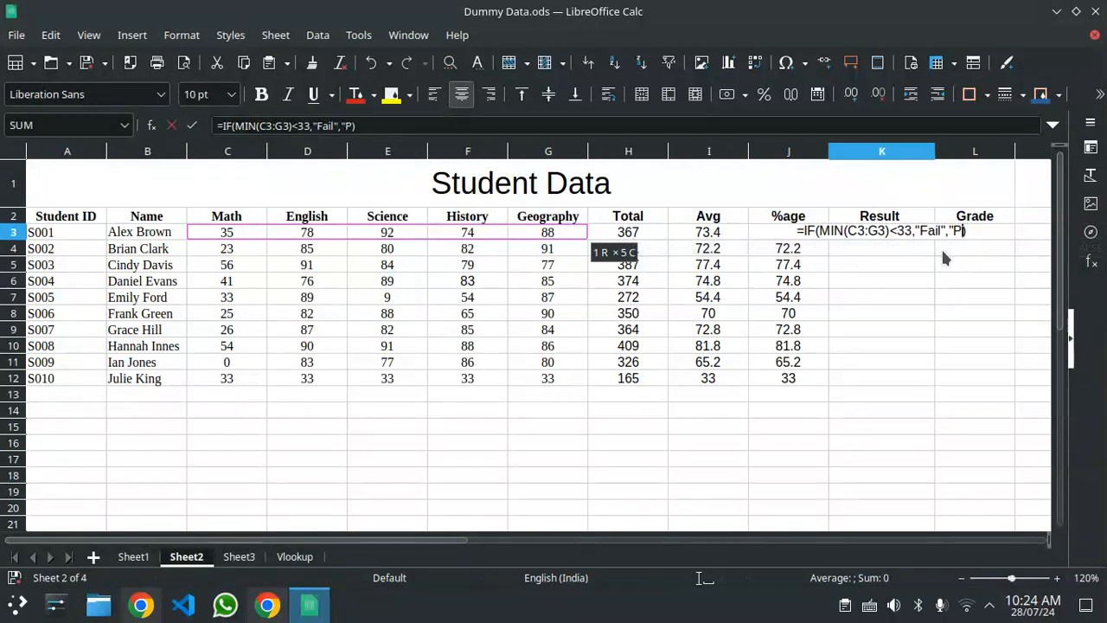
pyautogui.press('BackSpace')
pyautogui.press('BackSpace')
pyautogui.press('BackSpace')
pyautogui.write('ass')
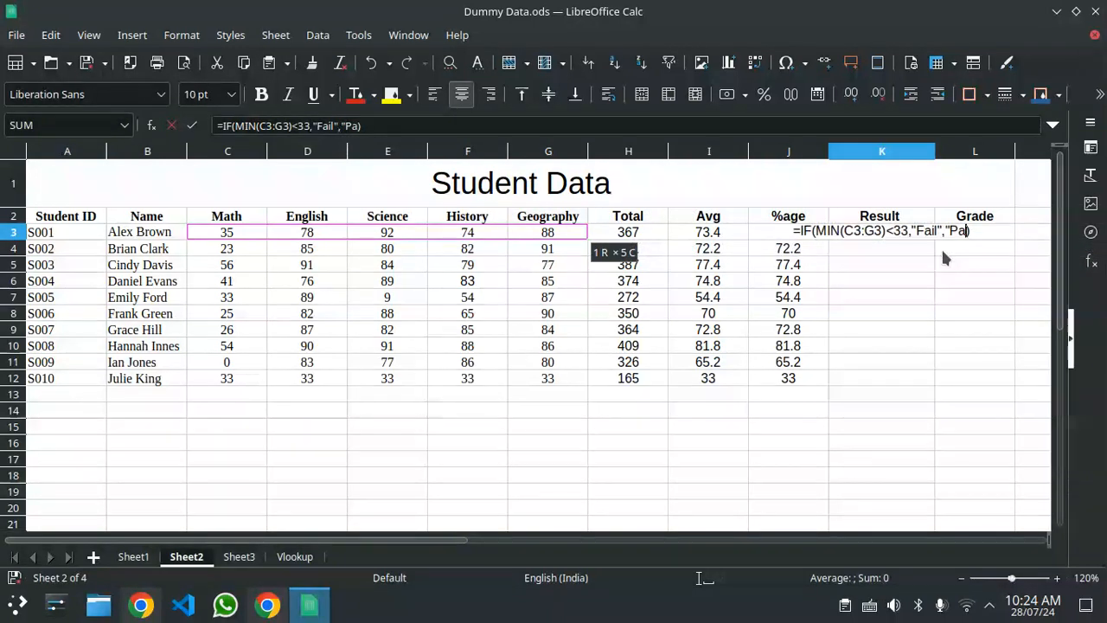
pyautogui.write('"')
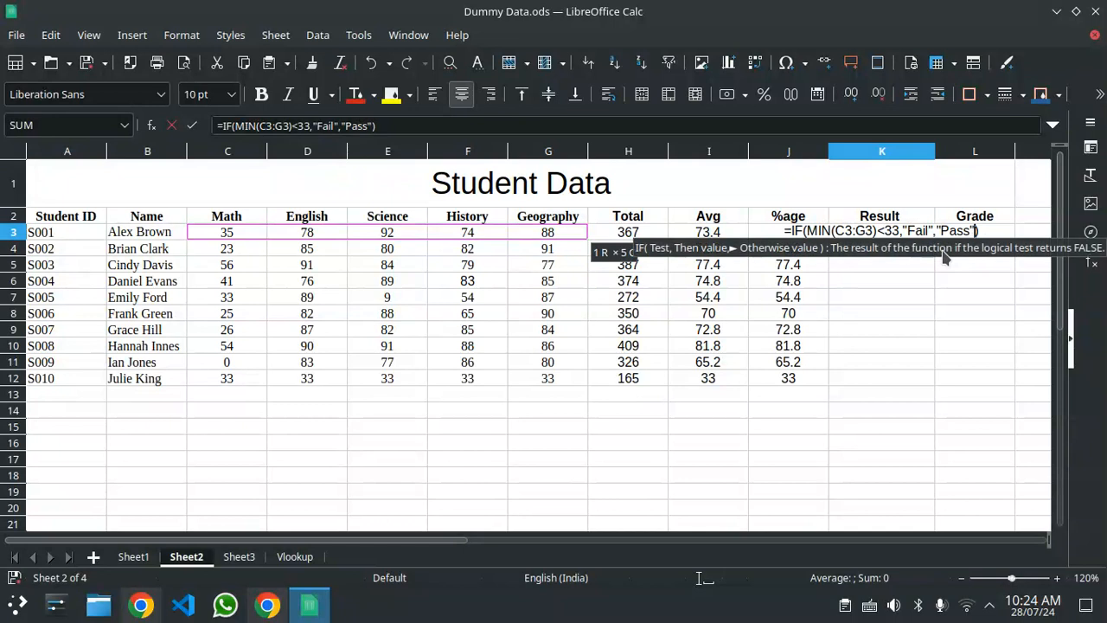
pyautogui.press('Return')
# - Fill the result formula from K3 down to K12 for the remaining students
pyautogui.click(900, 232)
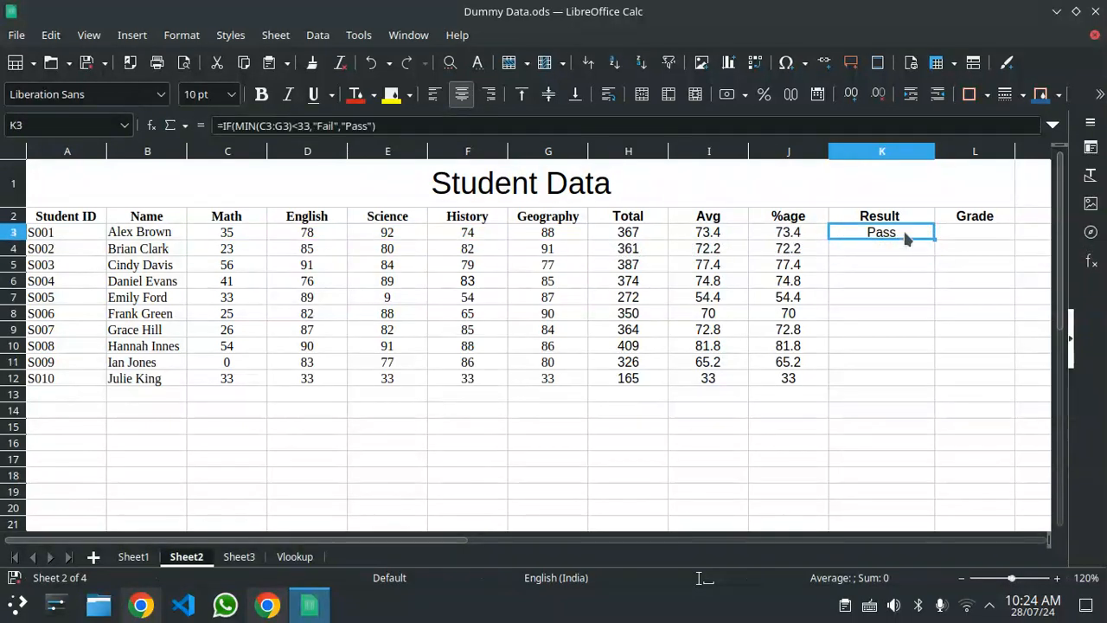
pyautogui.moveTo(933, 239); pyautogui.dragTo(914, 381)
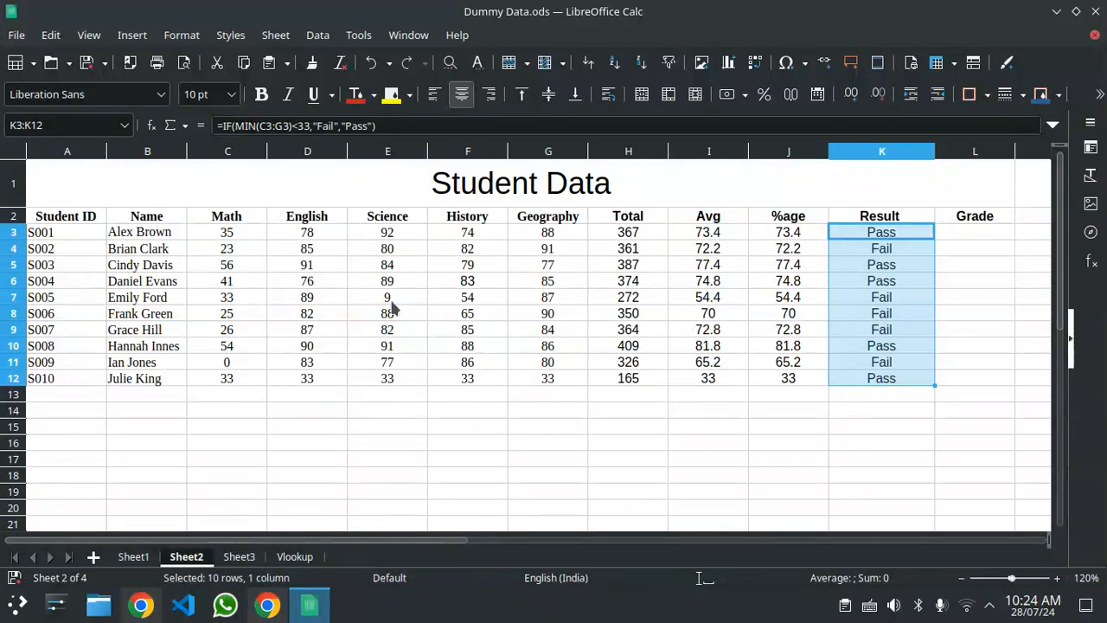
pyautogui.click(468, 444)
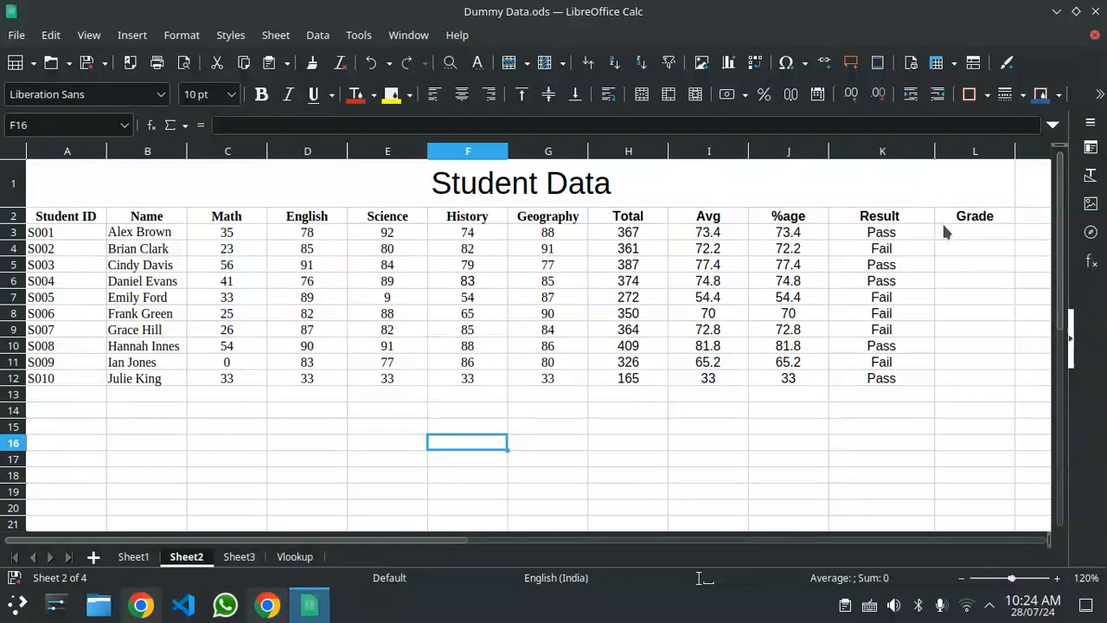
# - Begin an IF formula in Grade cell L3 with the condition K3="Pass"
pyautogui.click(964, 240)
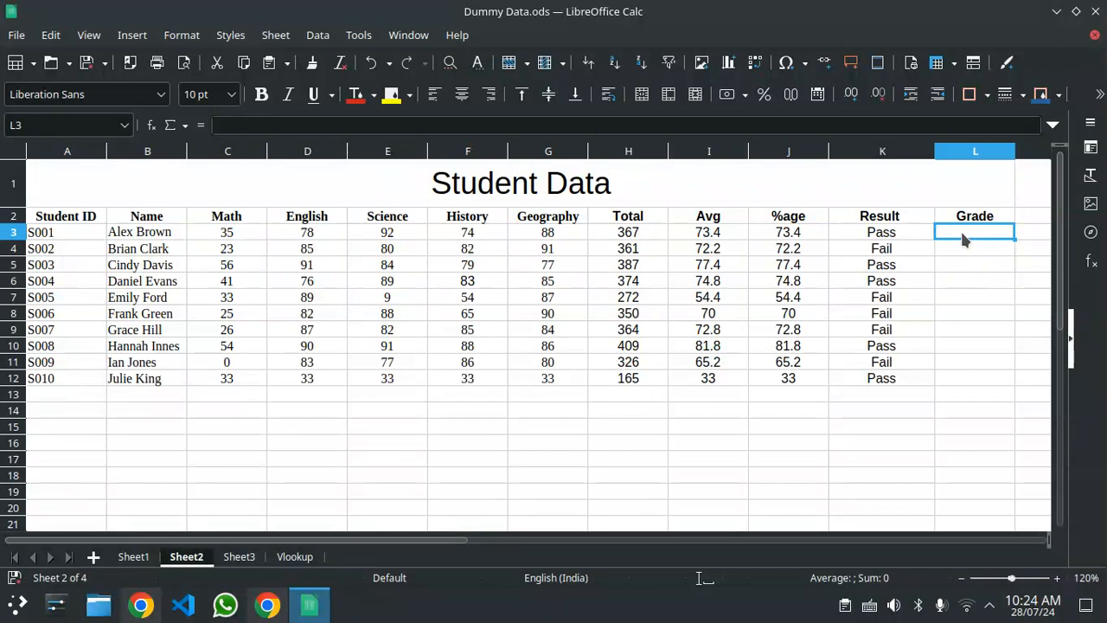
pyautogui.moveTo(390, 546); pyautogui.dragTo(484, 549)
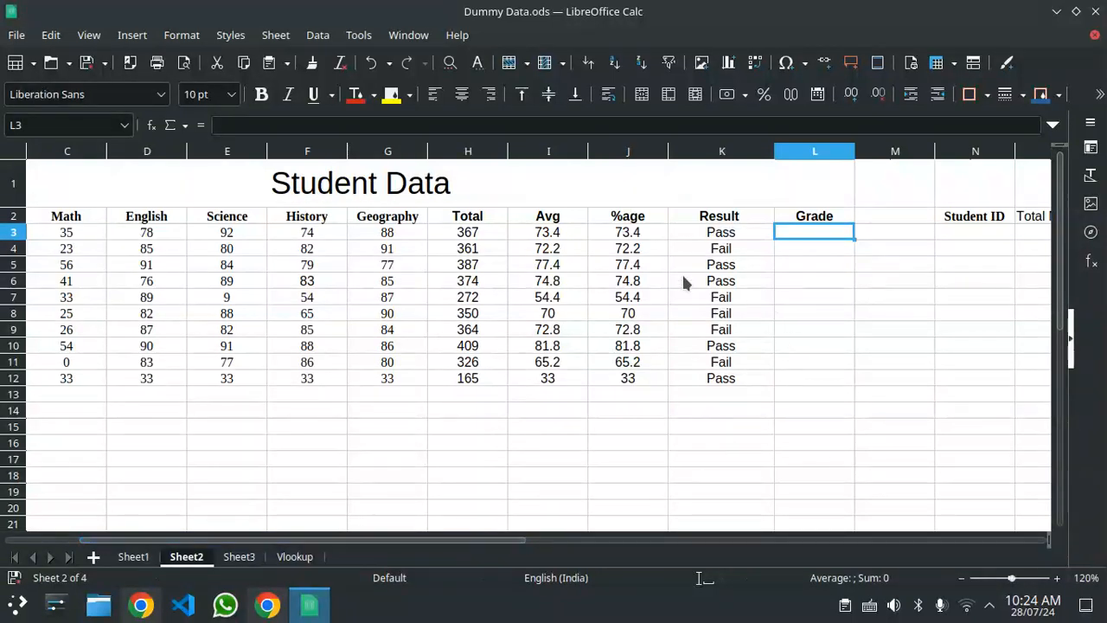
pyautogui.click(342, 128)
pyautogui.write('=')
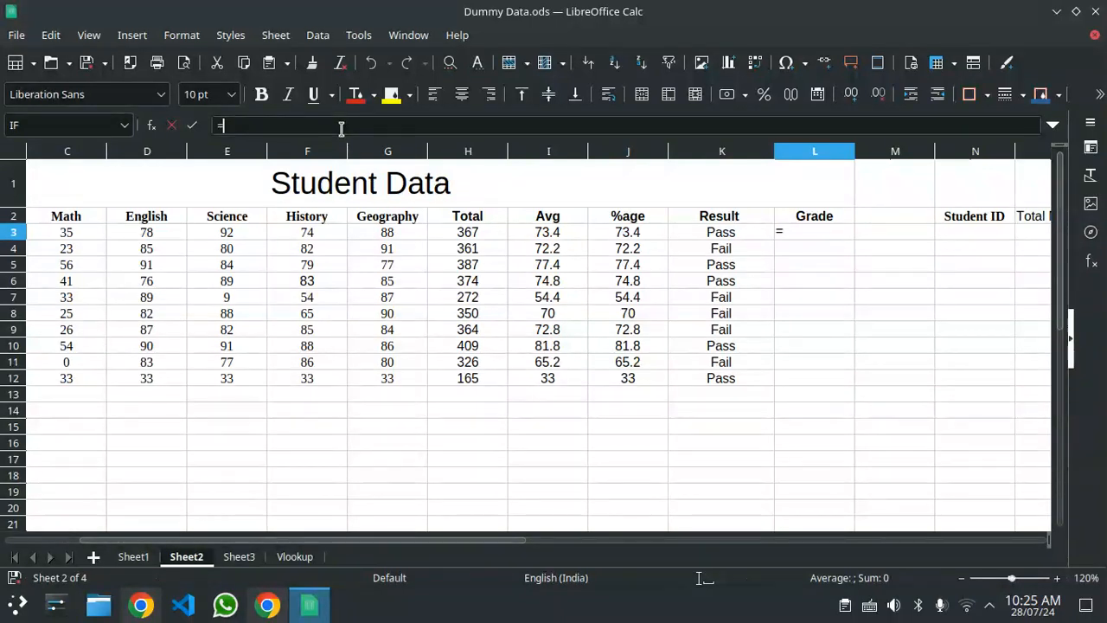
pyautogui.write('IF')
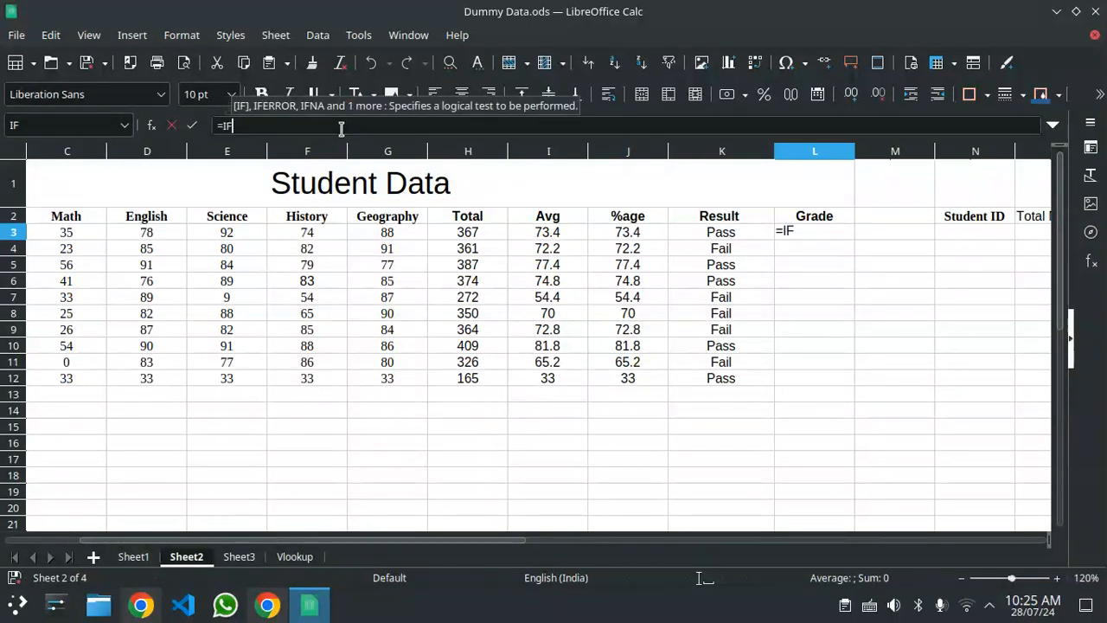
pyautogui.press('Return')
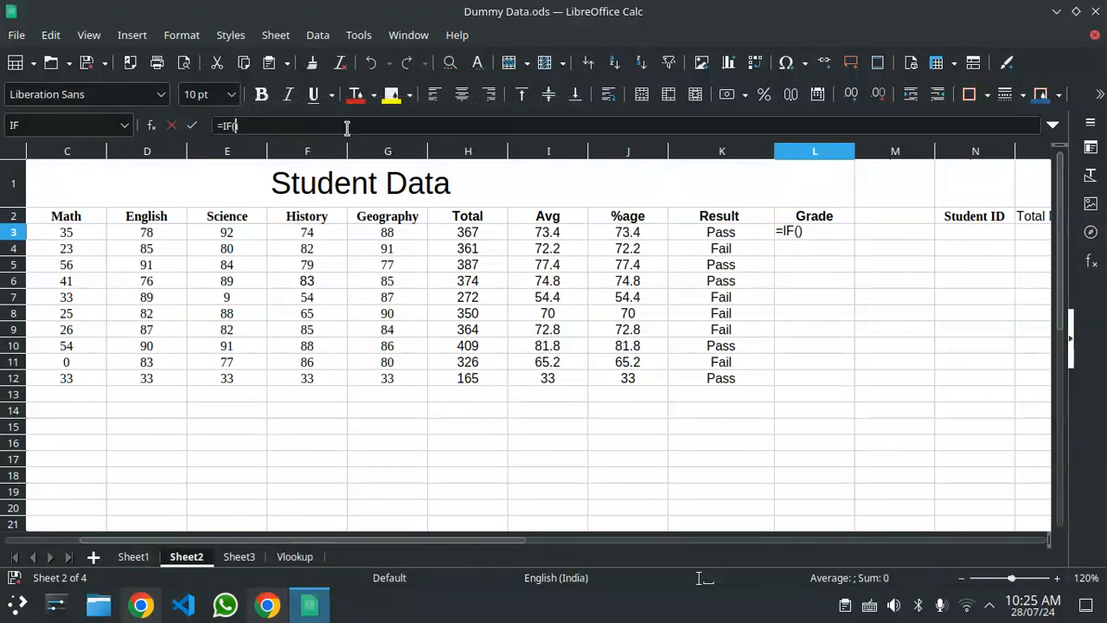
pyautogui.click(702, 232)
pyautogui.write('+')
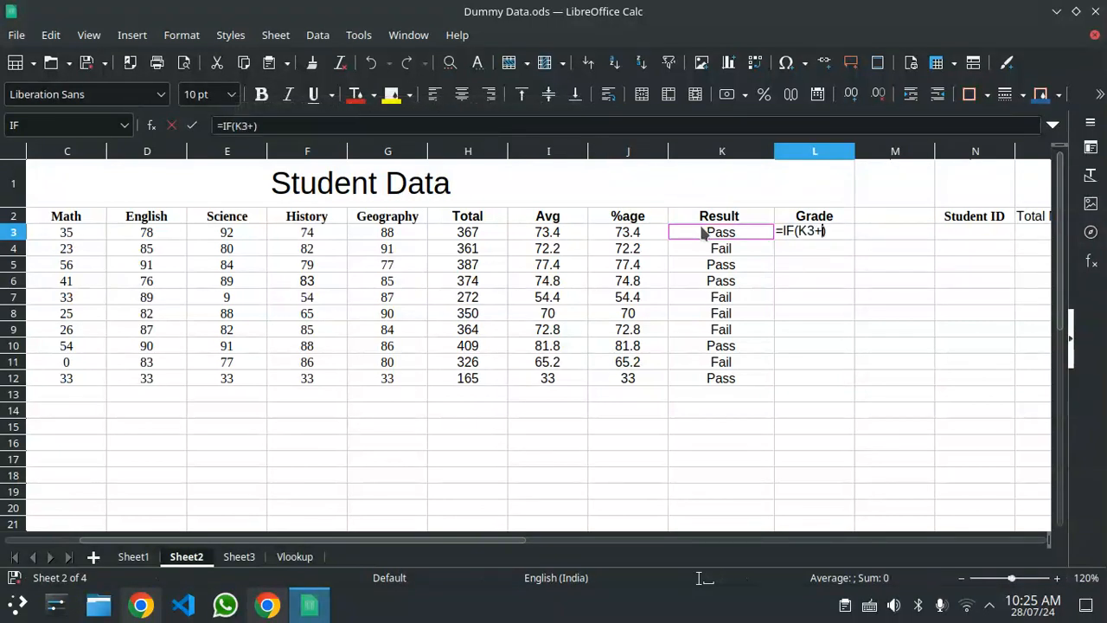
pyautogui.press('BackSpace')
pyautogui.write('="PAss')
pyautogui.press('BackSpace')
pyautogui.press('BackSpace')
pyautogui.press('BackSpace')
pyautogui.write('ass')
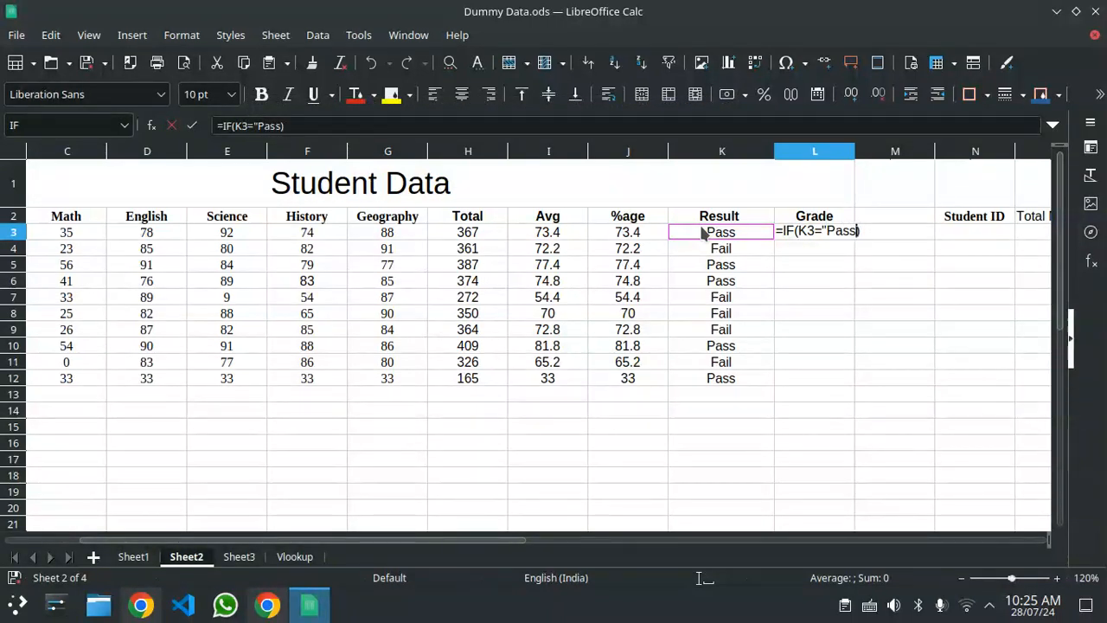
pyautogui.write('"')
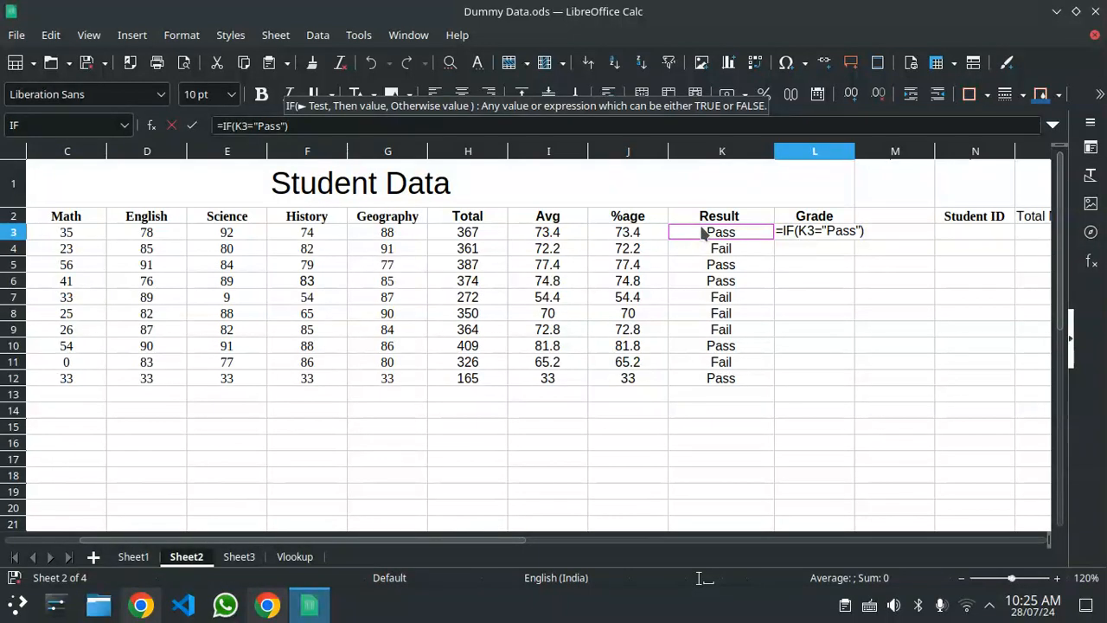
# - Nest an IF as the Pass outcome of the L3 formula, returning "A" when J3>80
pyautogui.write(',')
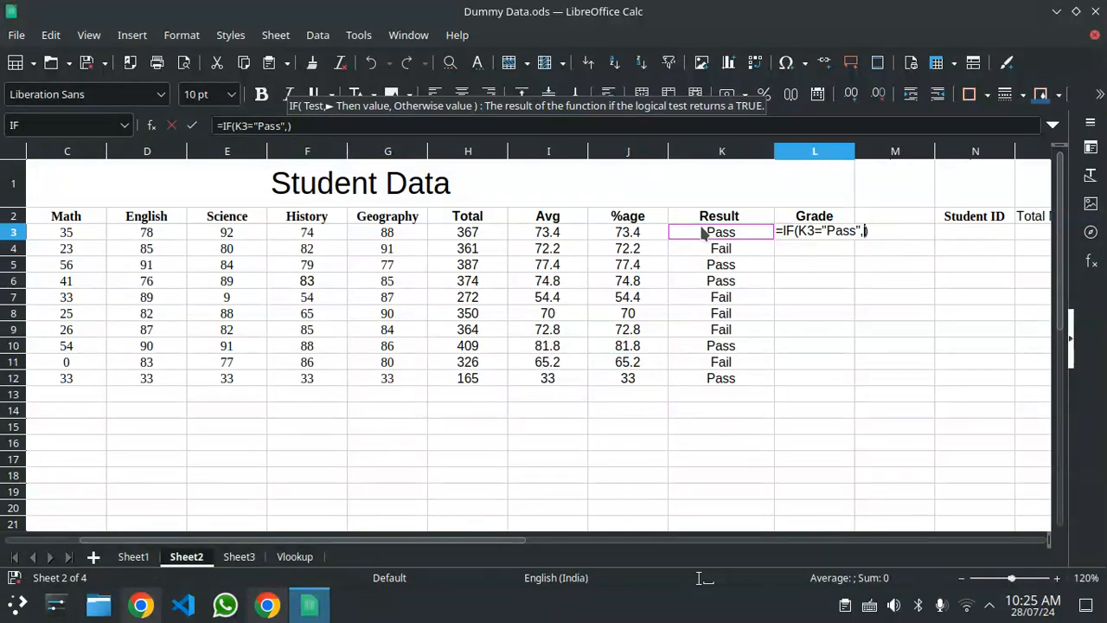
pyautogui.write('IF')
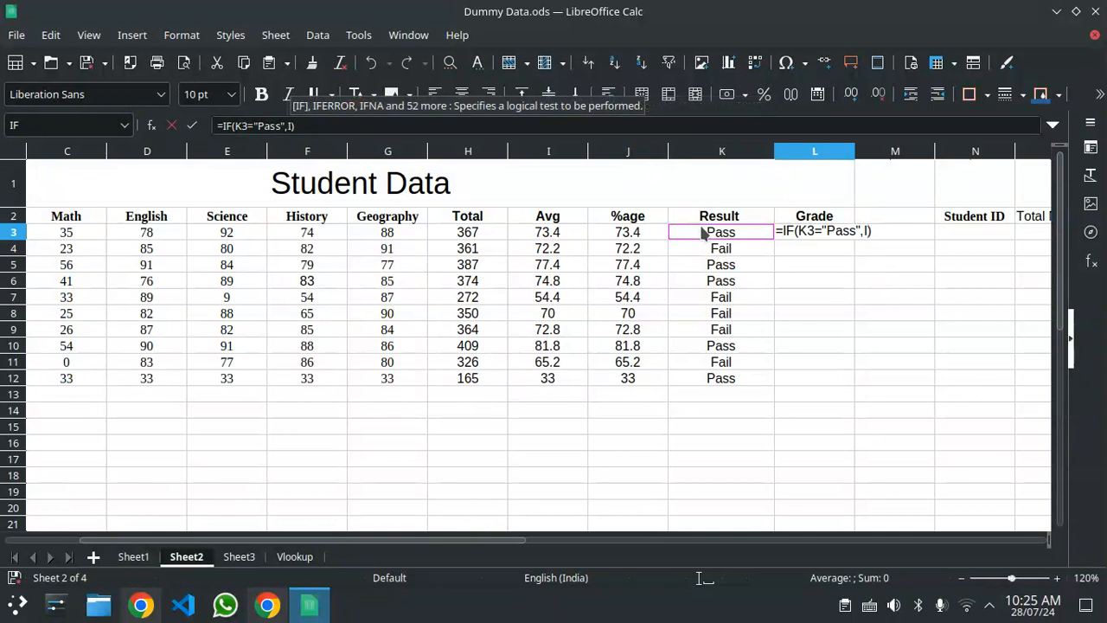
pyautogui.press('Return')
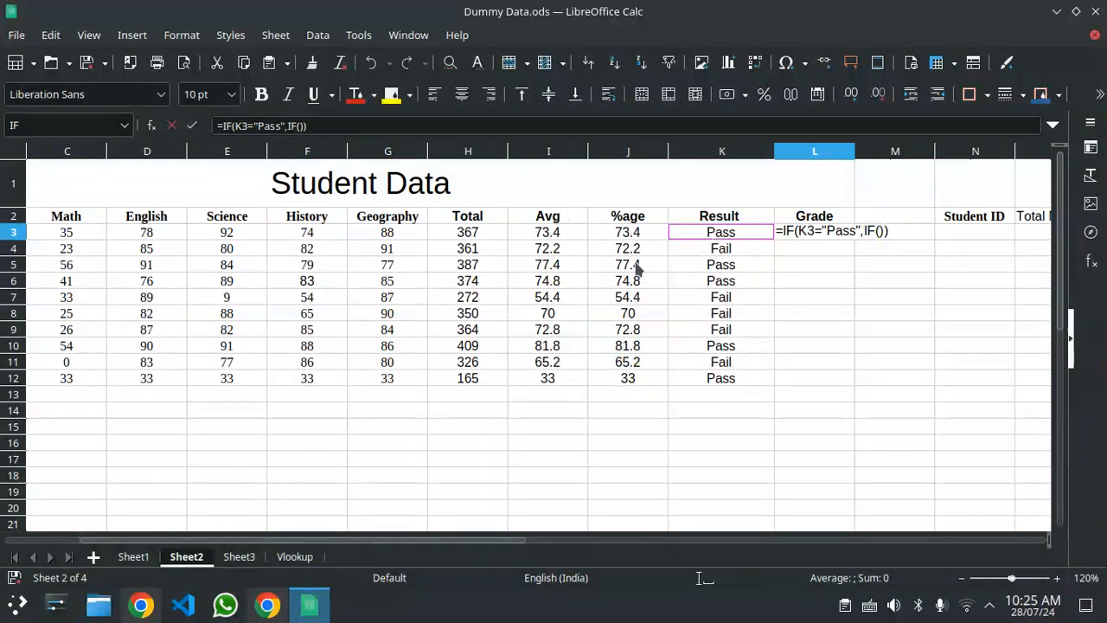
pyautogui.click(302, 126)
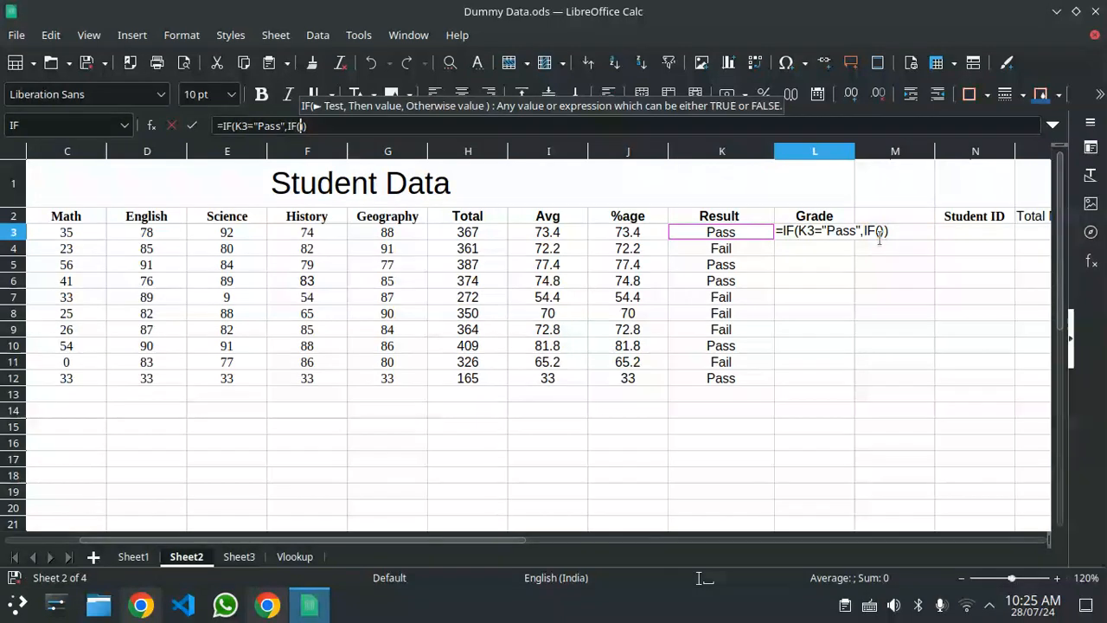
pyautogui.click(641, 235)
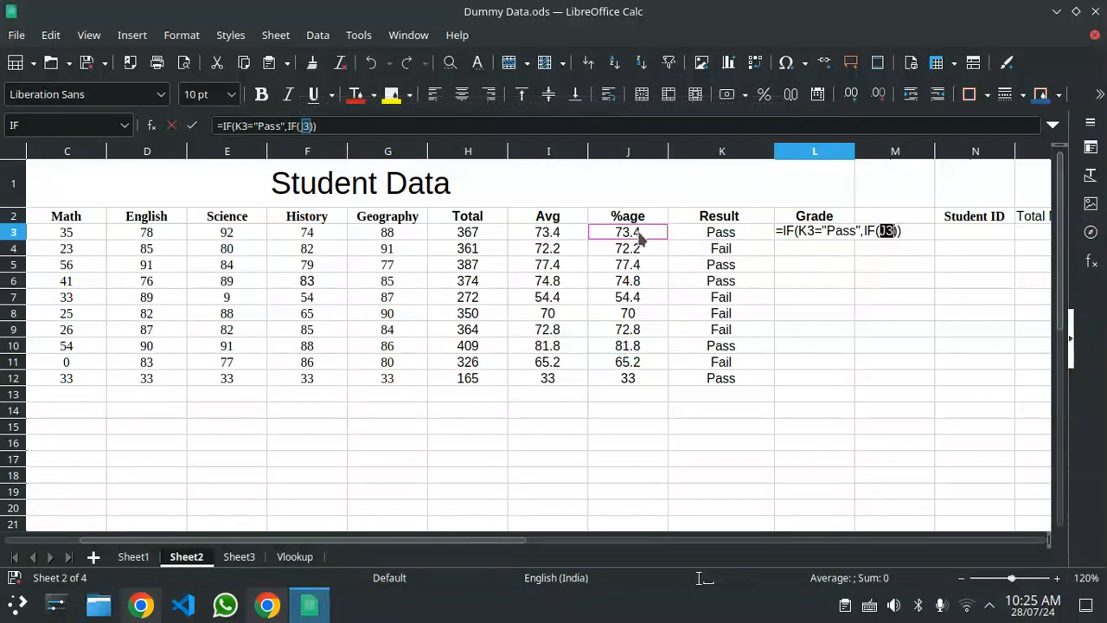
pyautogui.write('>')
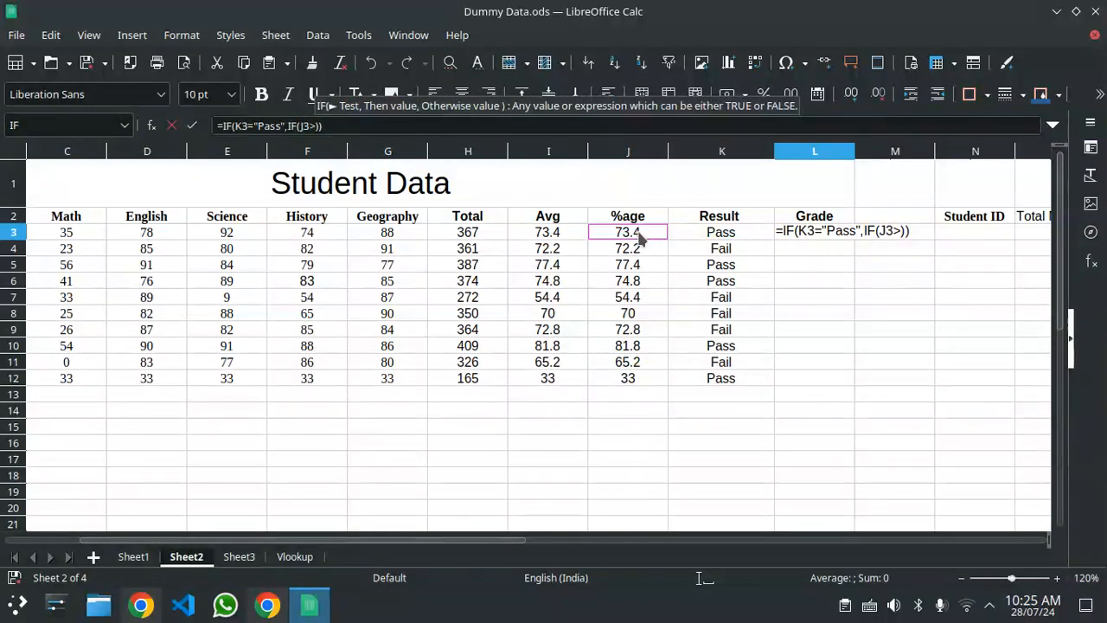
pyautogui.write('80')
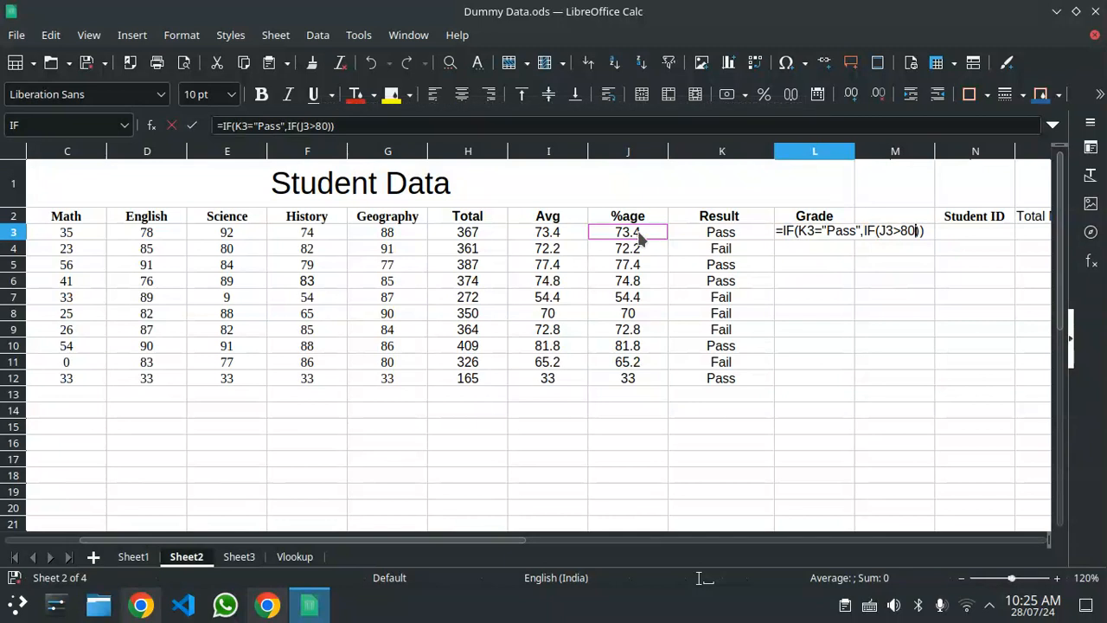
pyautogui.write(',"A"<')
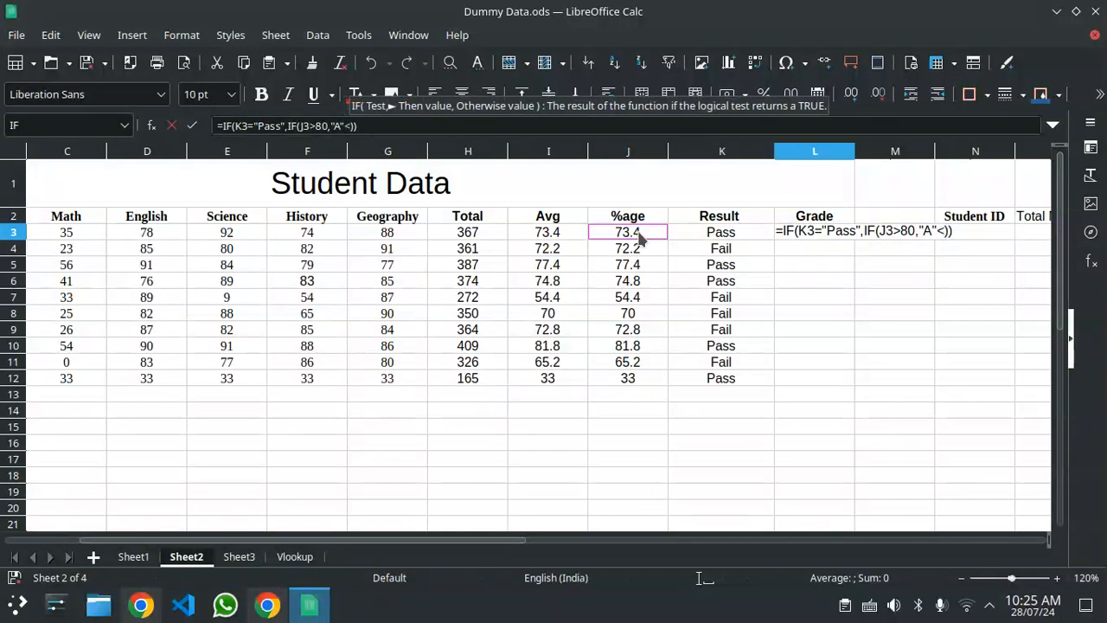
pyautogui.press('BackSpace')
# - Nest another IF as the otherwise value of the "A" test, returning "B" when J3>60
pyautogui.write(',')
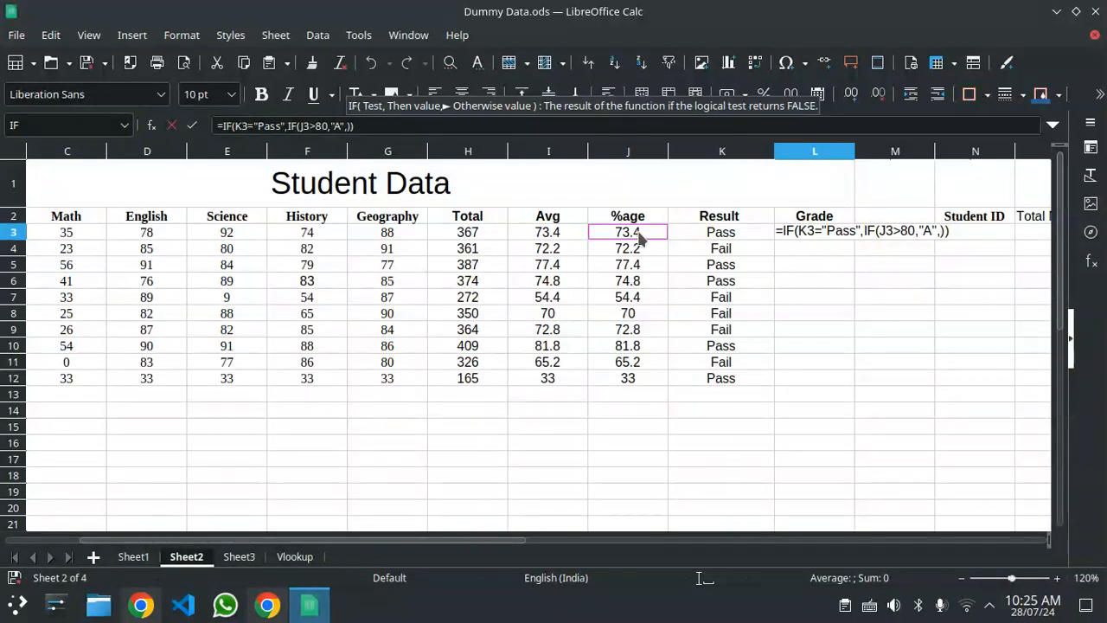
pyautogui.write('IF')
pyautogui.press('Return')
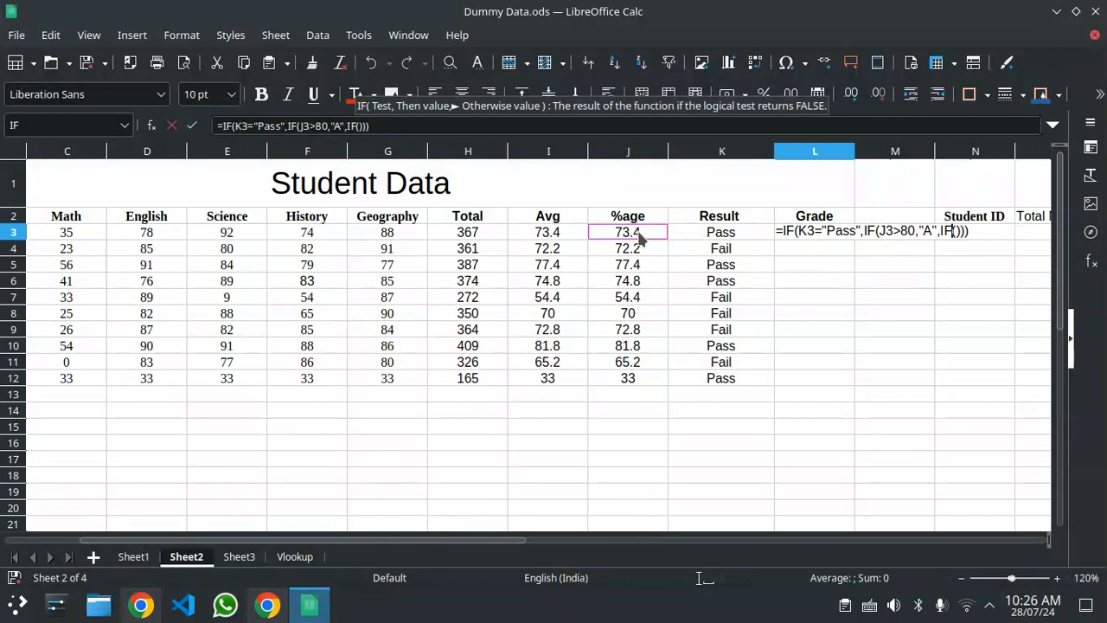
pyautogui.click(359, 126)
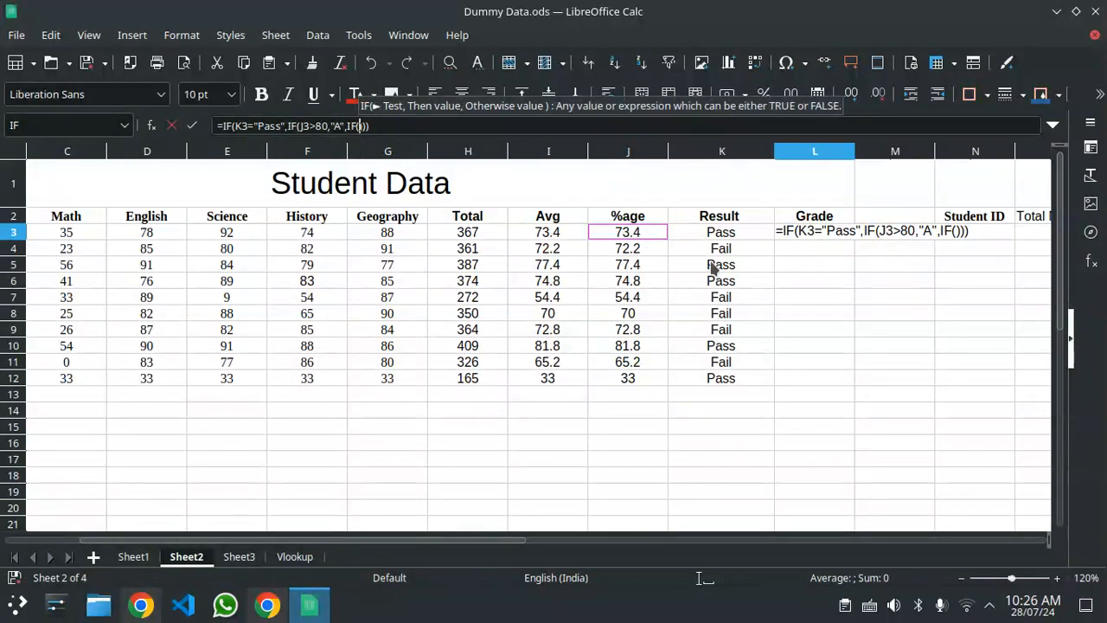
pyautogui.click(642, 239)
pyautogui.write('>')
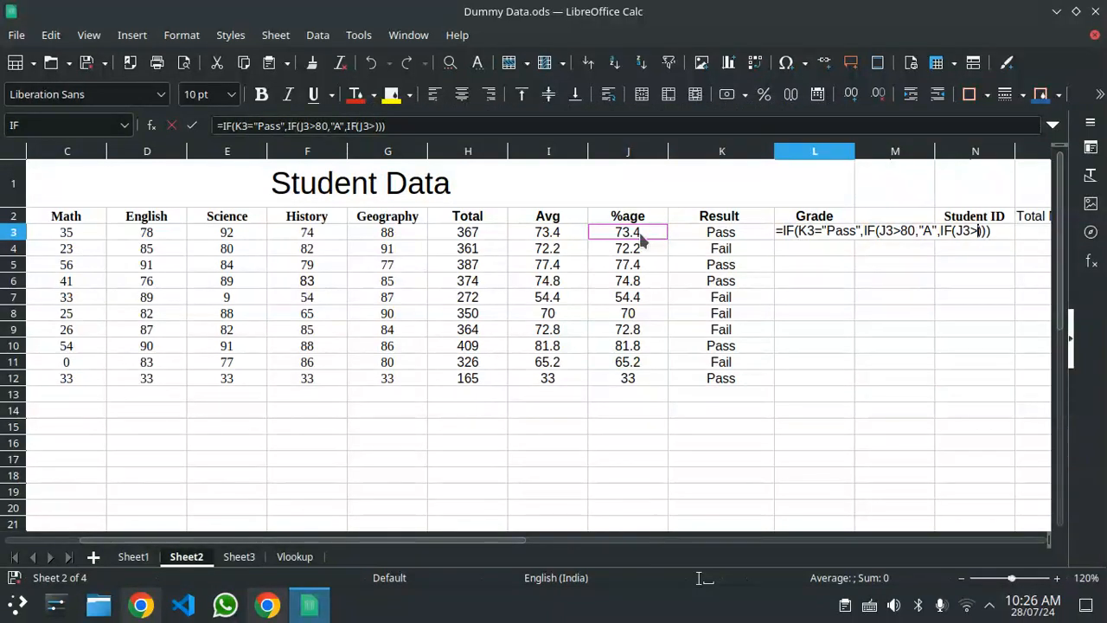
pyautogui.write('^)')
pyautogui.press('BackSpace')
pyautogui.write('60')
pyautogui.write(',"B"')
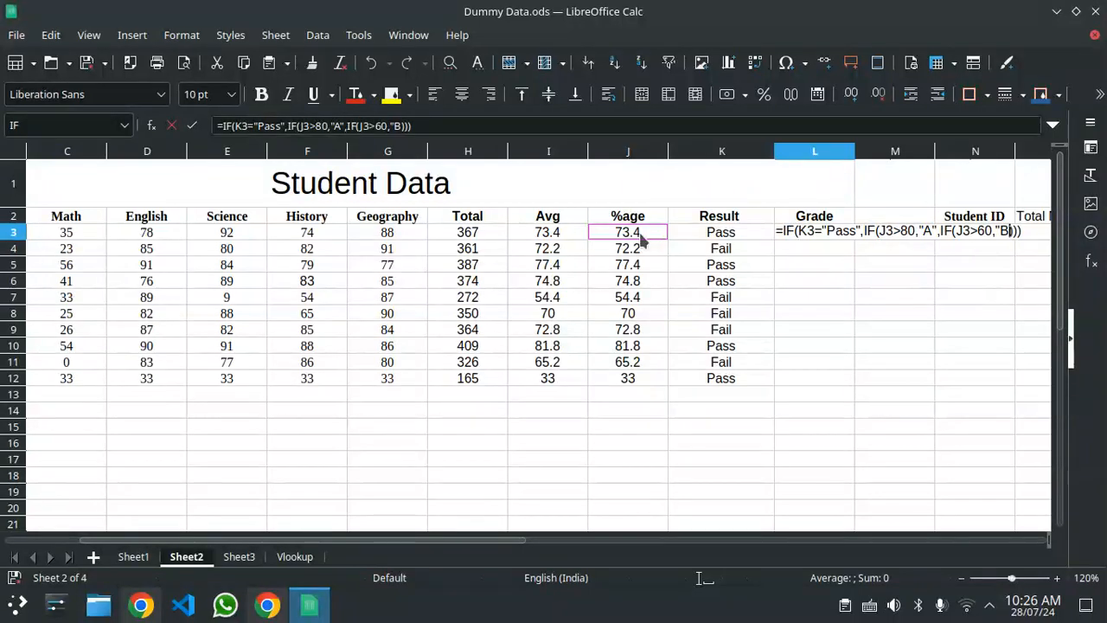
pyautogui.write('<')
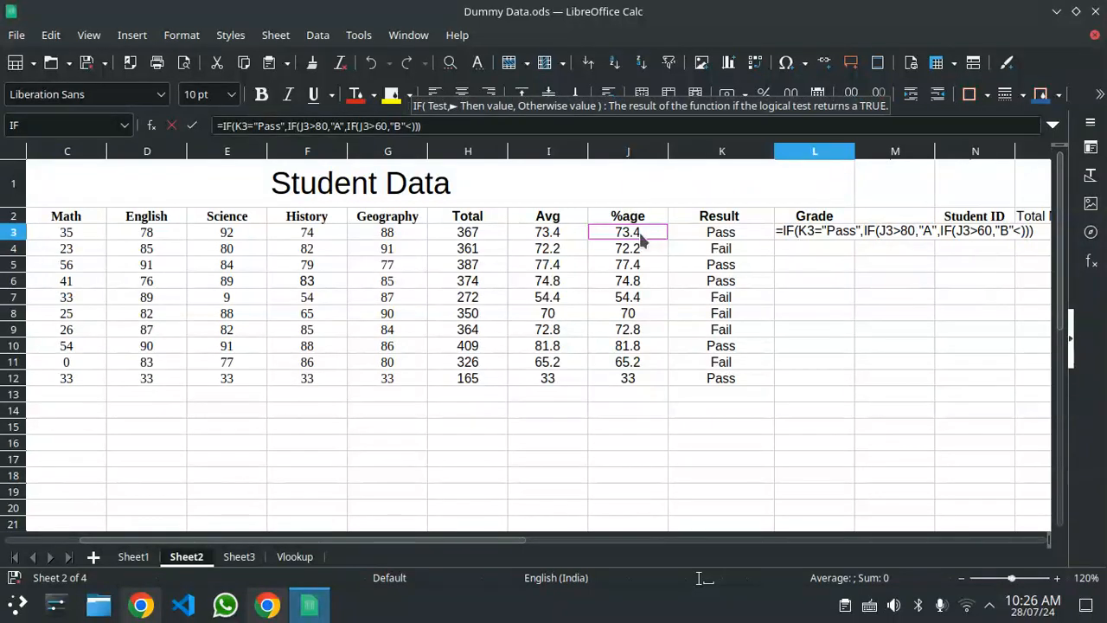
pyautogui.press('BackSpace')
# - Nest a further IF after the "B" test that returns "C" when J3>40 and "D" otherwise
pyautogui.write(',')
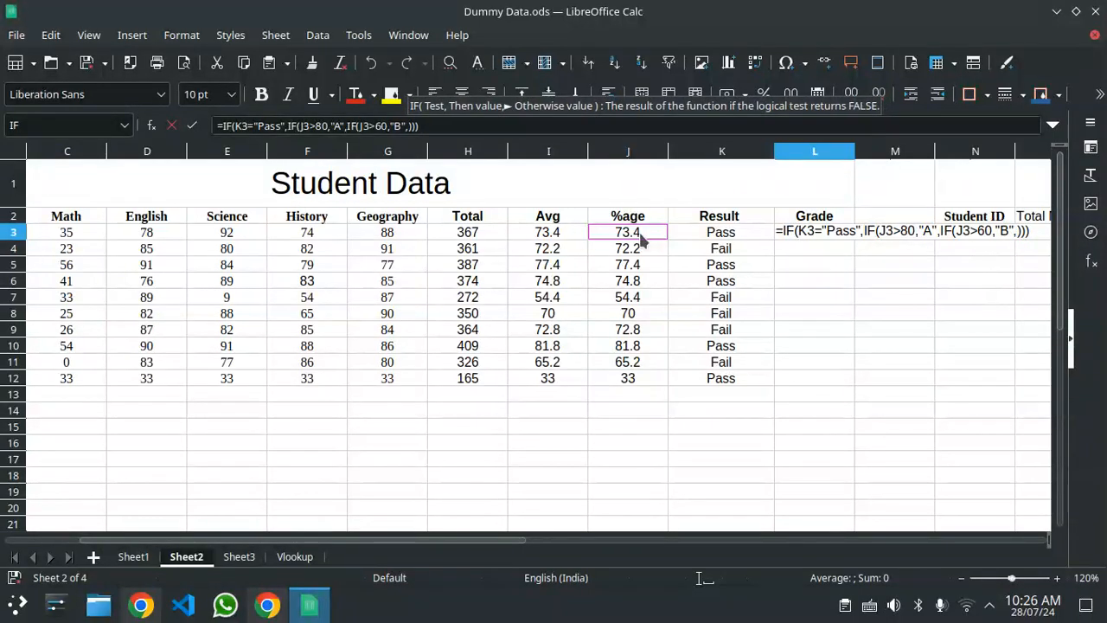
pyautogui.write('IF(')
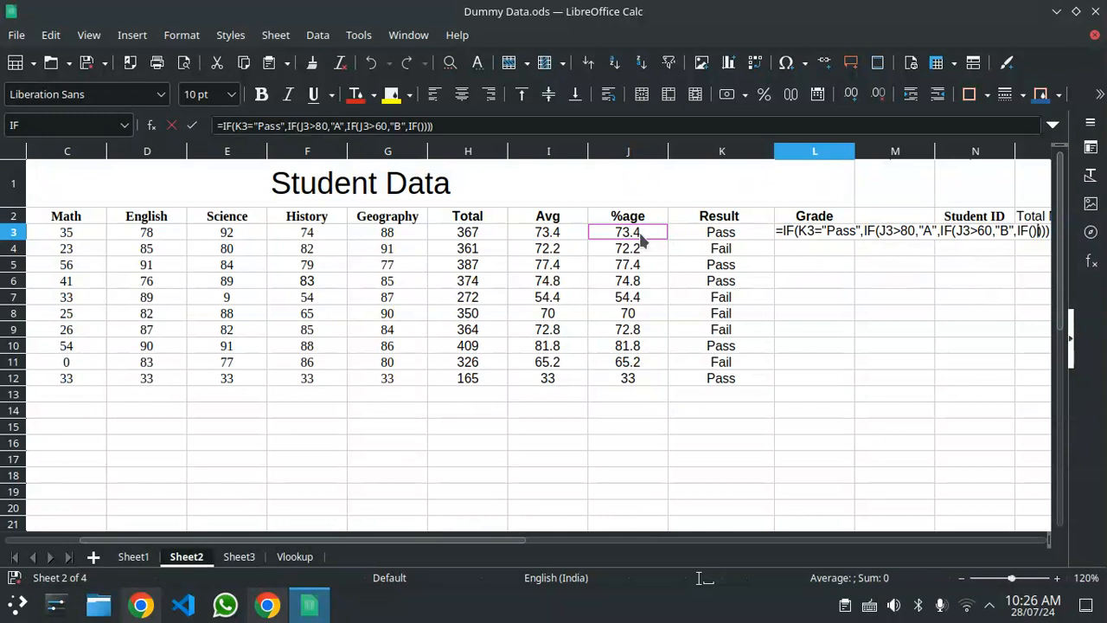
pyautogui.press('Right')
pyautogui.press('Left')
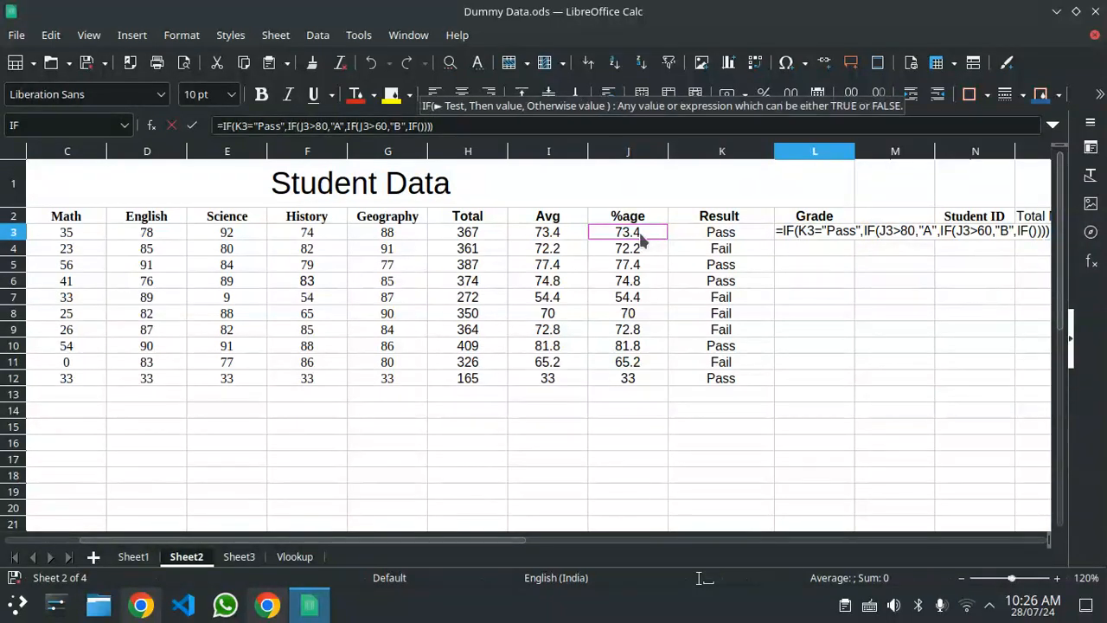
pyautogui.write('J3>')
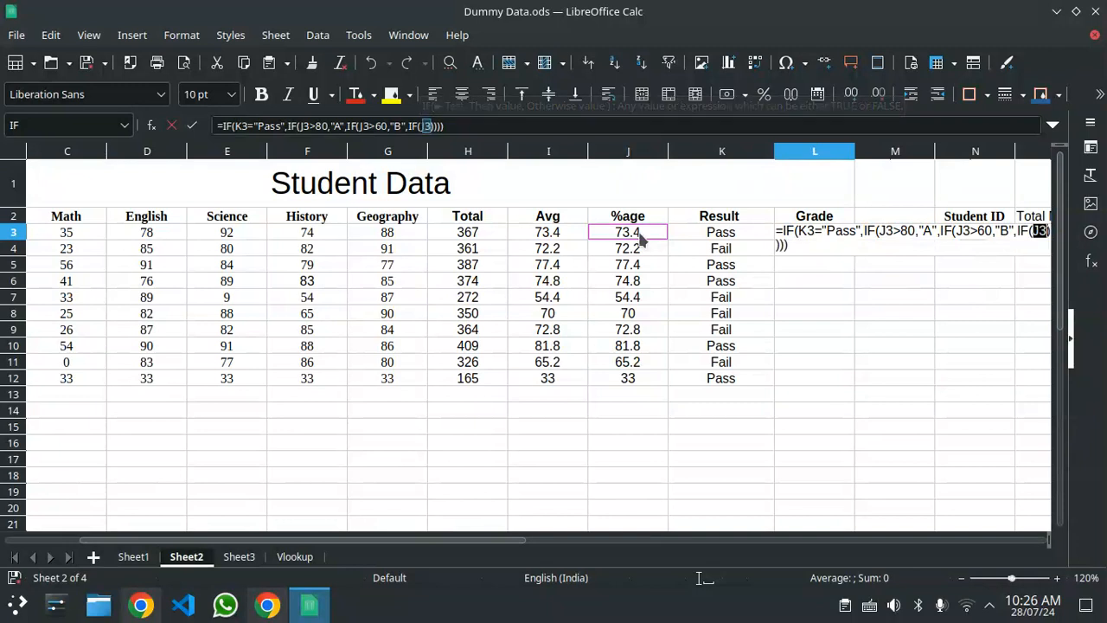
pyautogui.write('$')
pyautogui.press('BackSpace')
pyautogui.write('40,"C"')
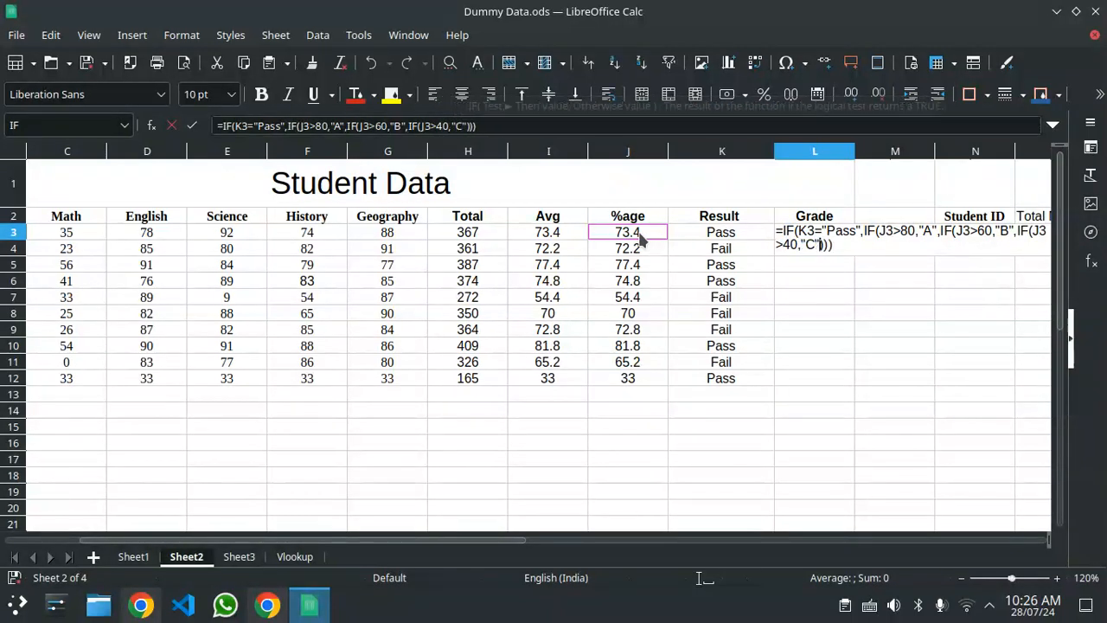
pyautogui.write(',')
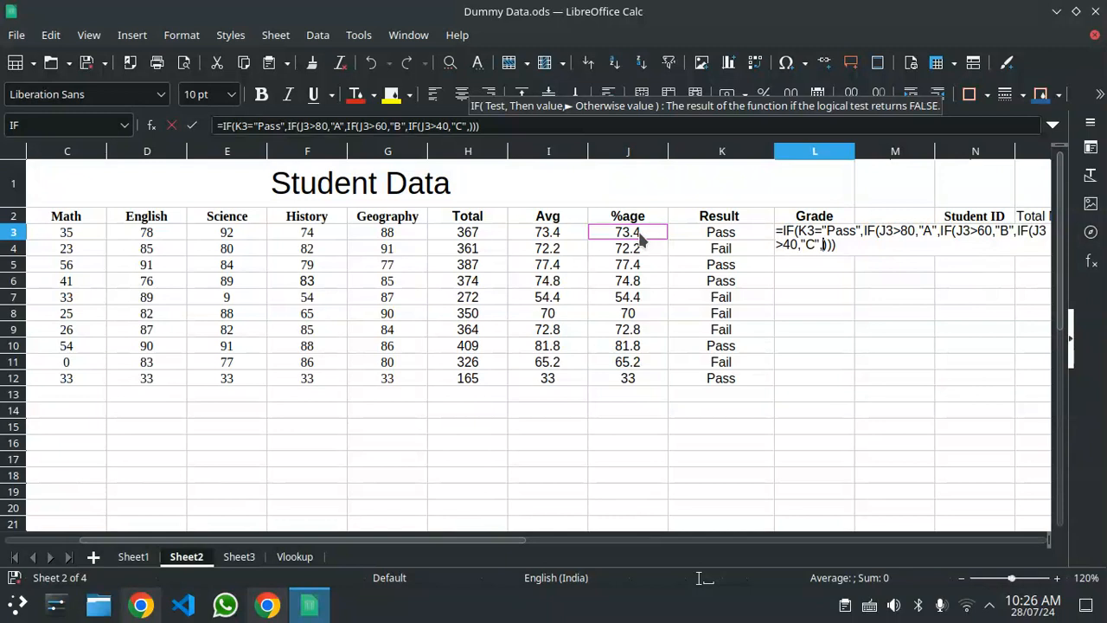
pyautogui.write('"D"')
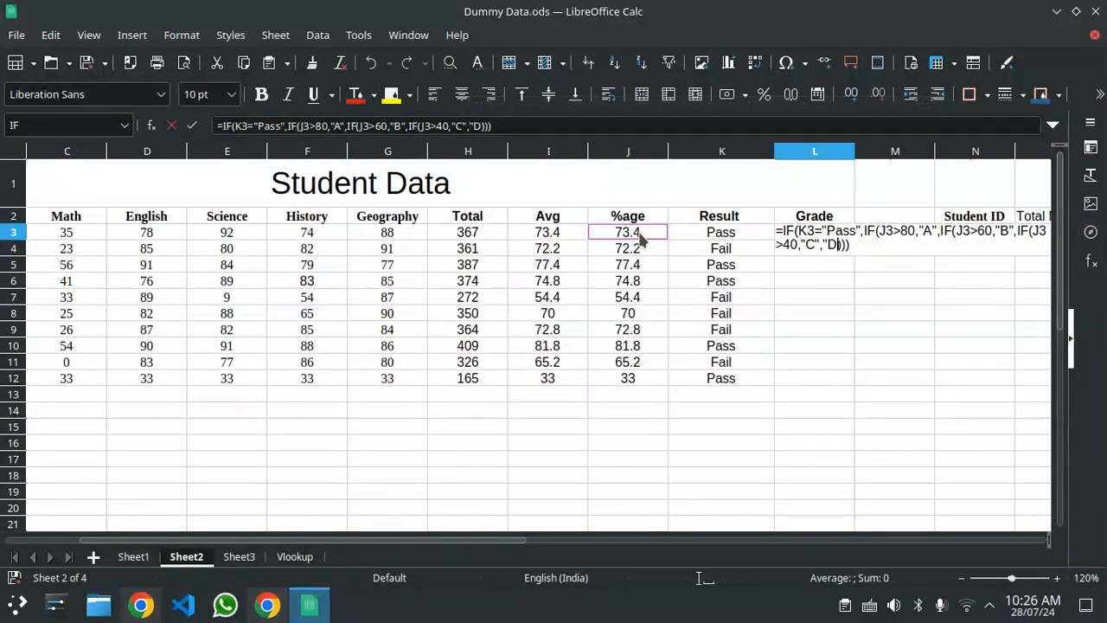
pyautogui.write('"')
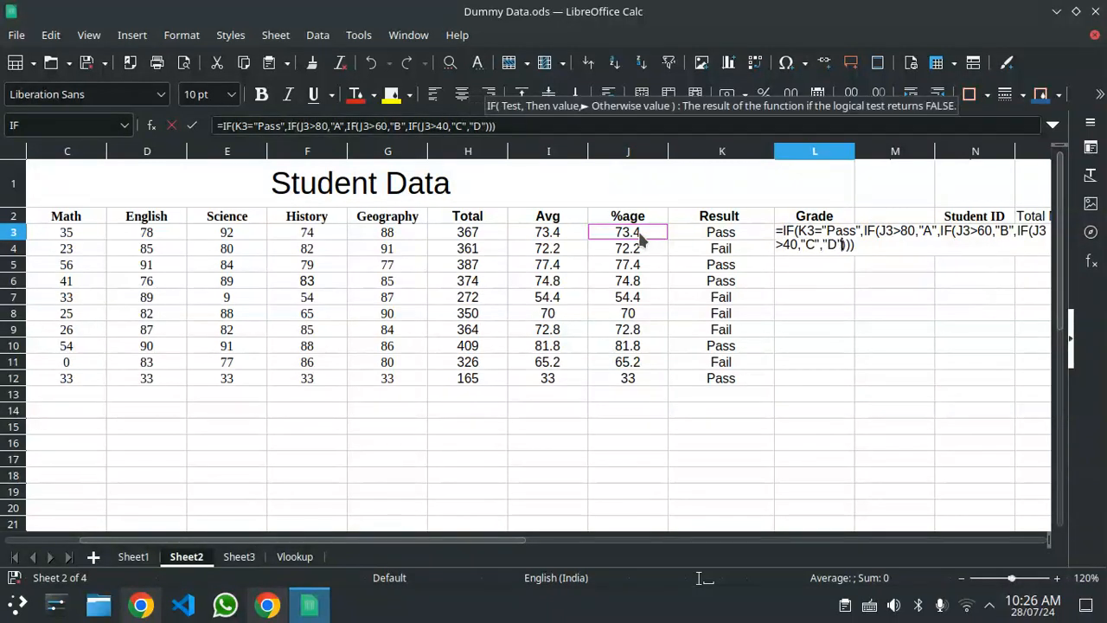
# - Add "Fail" as the final otherwise value of the L3 grade formula and enter the formula
pyautogui.scroll(1, 462, 128)
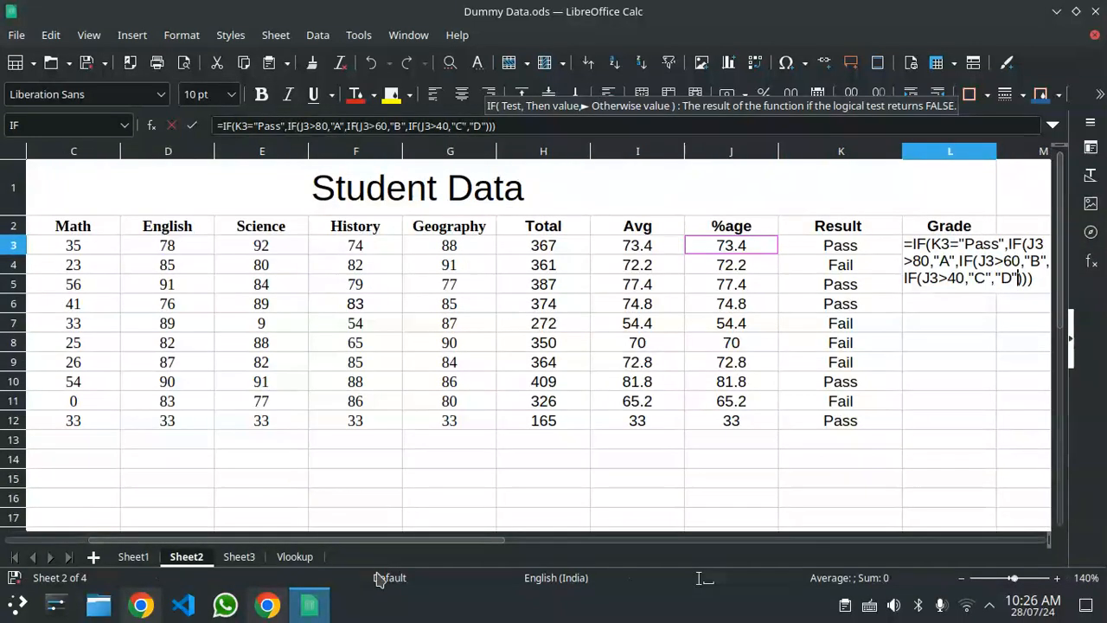
pyautogui.moveTo(406, 542); pyautogui.dragTo(541, 543)
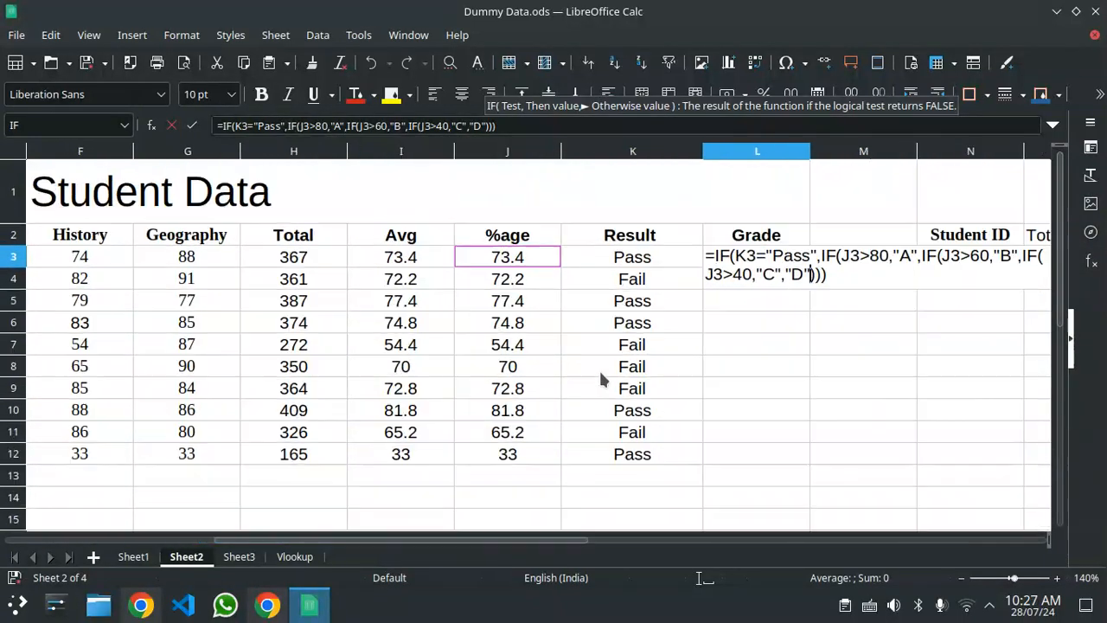
pyautogui.scroll(1, 600, 373)
pyautogui.moveTo(543, 538); pyautogui.dragTo(630, 533)
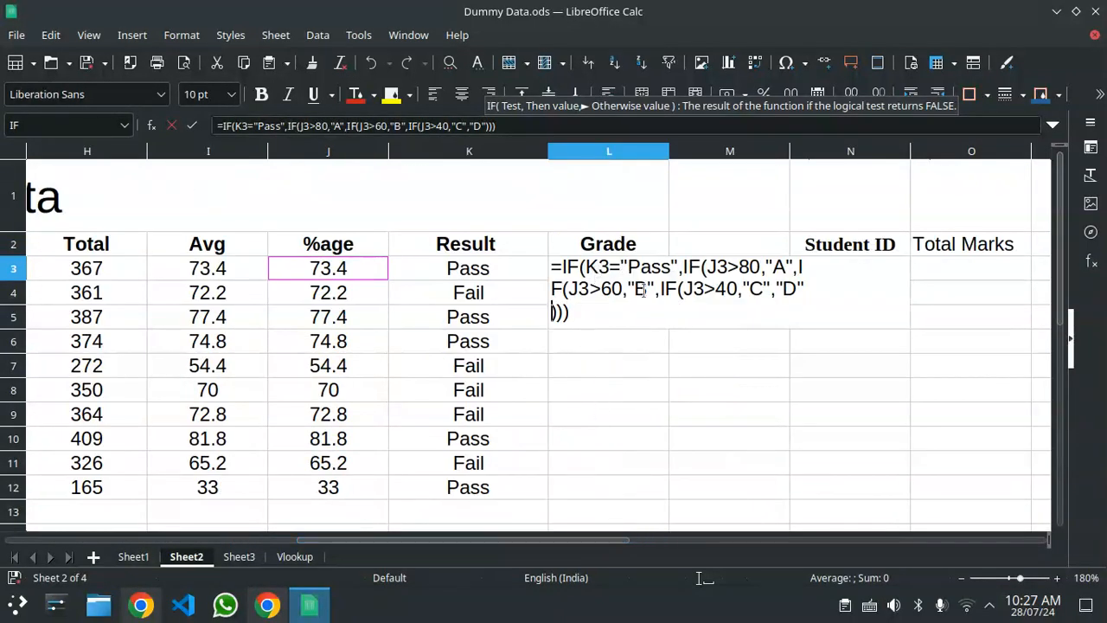
pyautogui.click(558, 313)
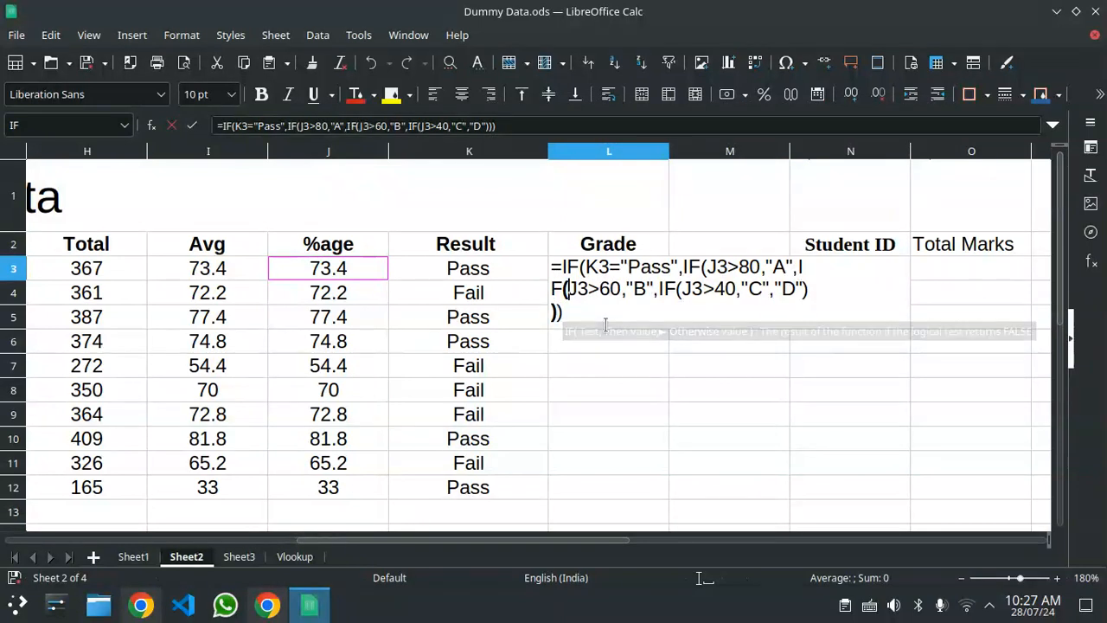
pyautogui.click(493, 126)
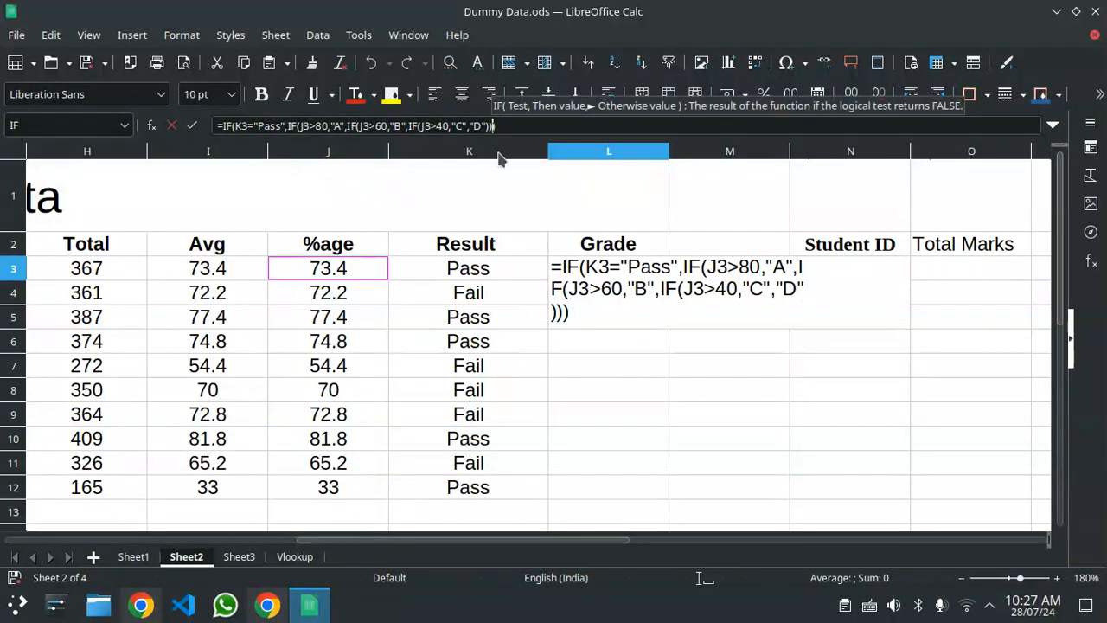
pyautogui.write(',"F')
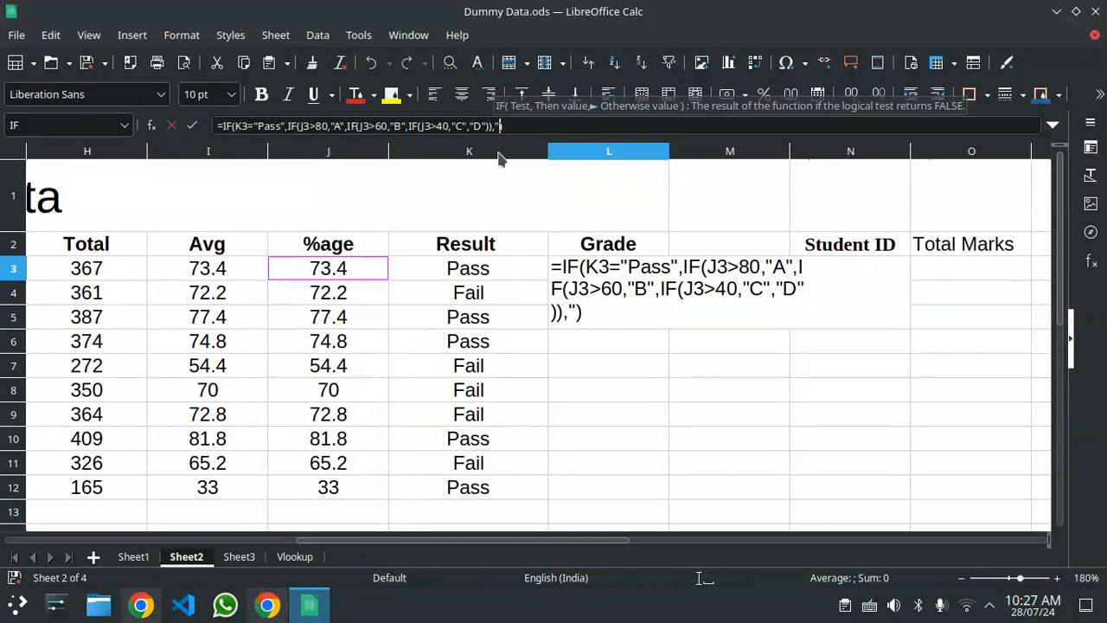
pyautogui.write('Ai')
pyautogui.press('BackSpace')
pyautogui.press('BackSpace')
pyautogui.write('ail')
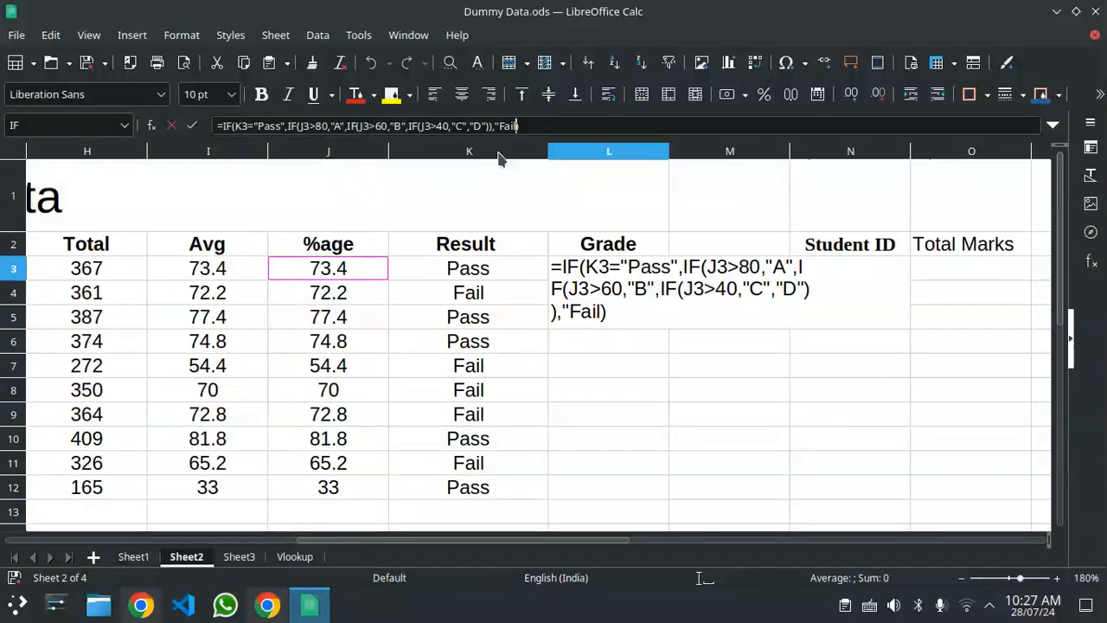
pyautogui.write('"')
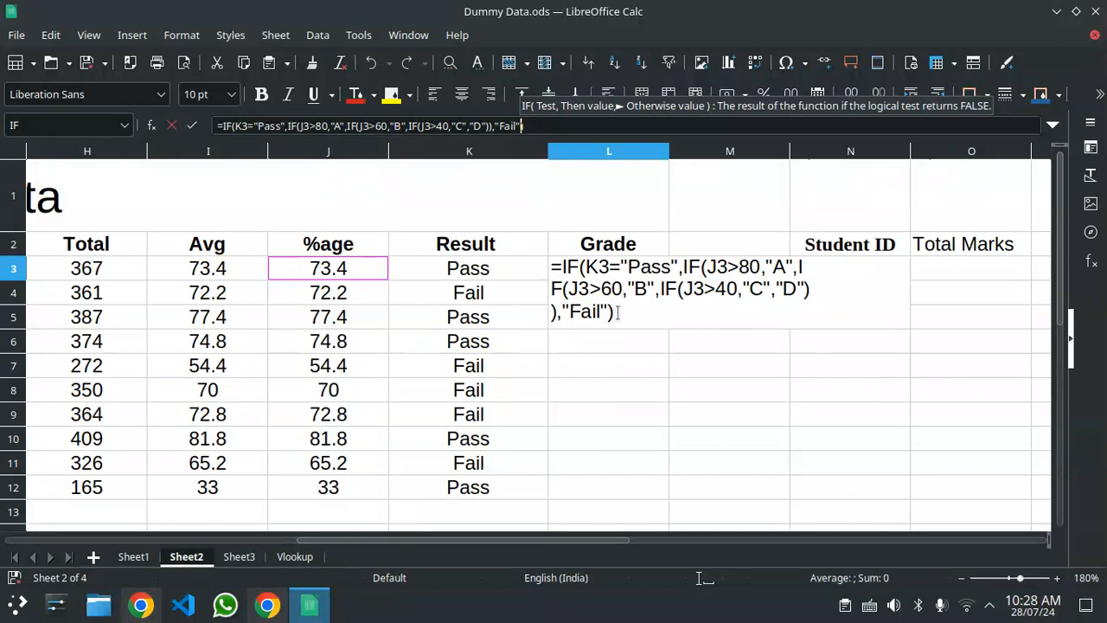
pyautogui.press('Return')
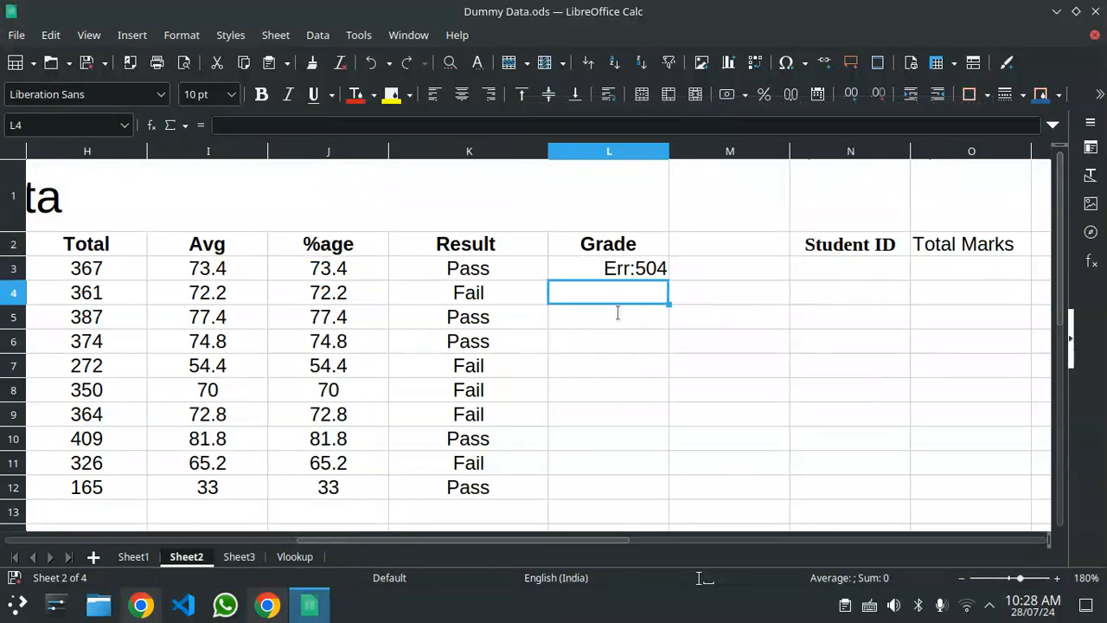
# - Add a closing parenthesis after "D" in the L3 grade formula and accept the proposed correction of the extra parenthesis at its end
pyautogui.click(640, 273)
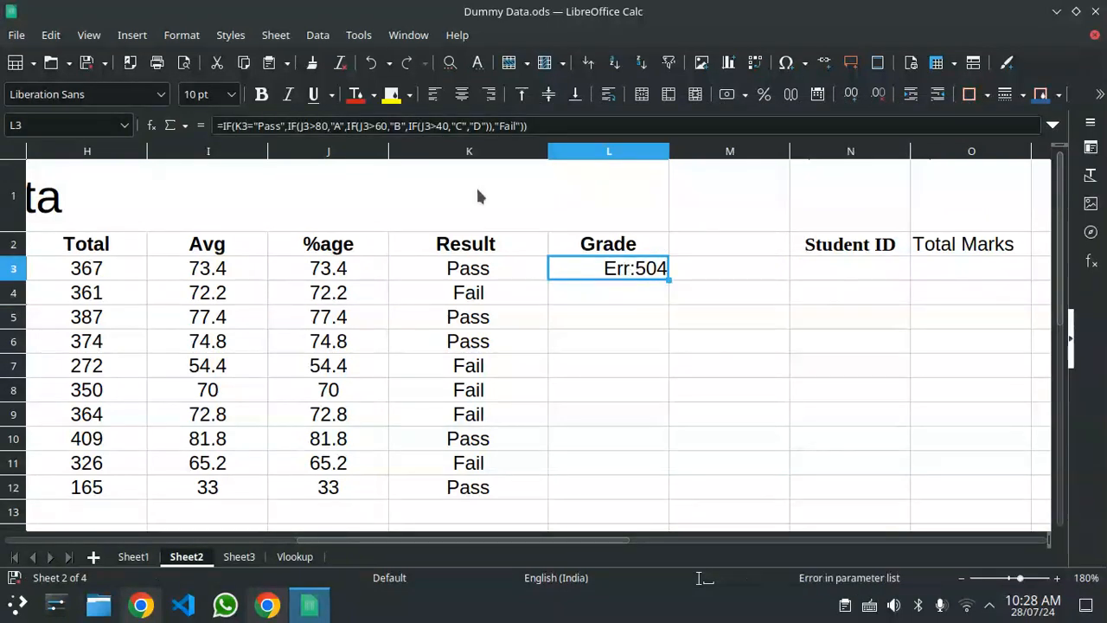
pyautogui.click(485, 127)
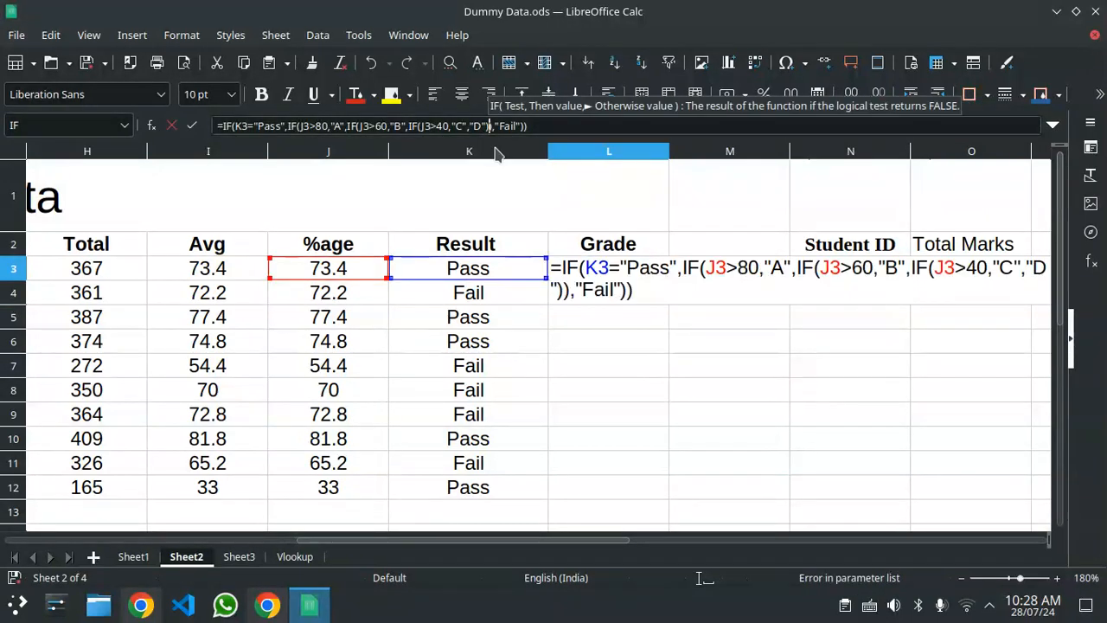
pyautogui.write(')')
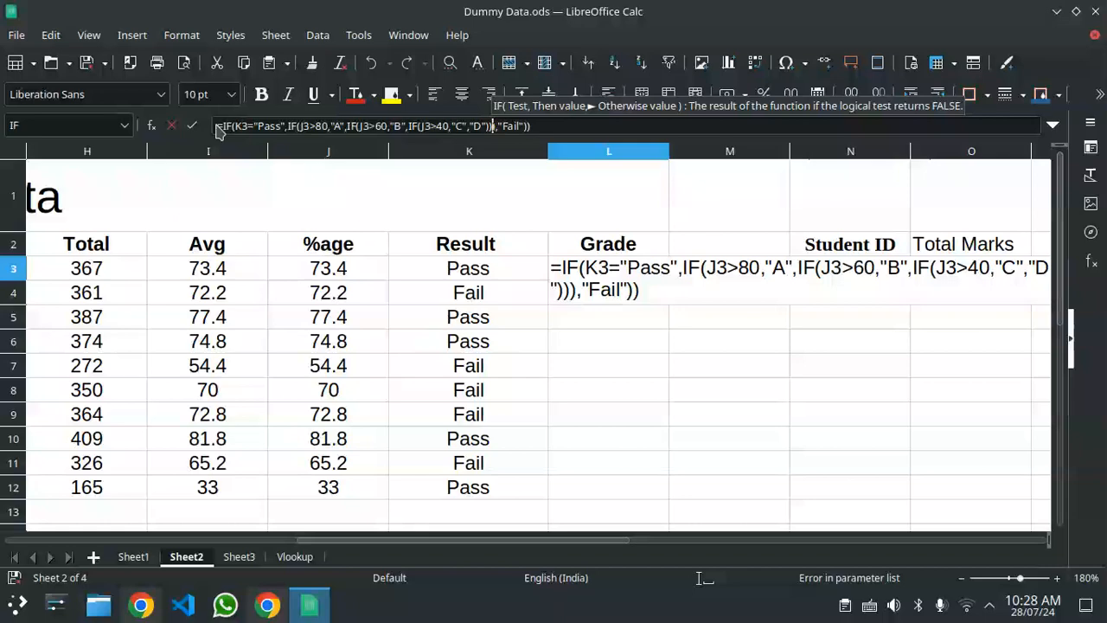
pyautogui.press('Return')
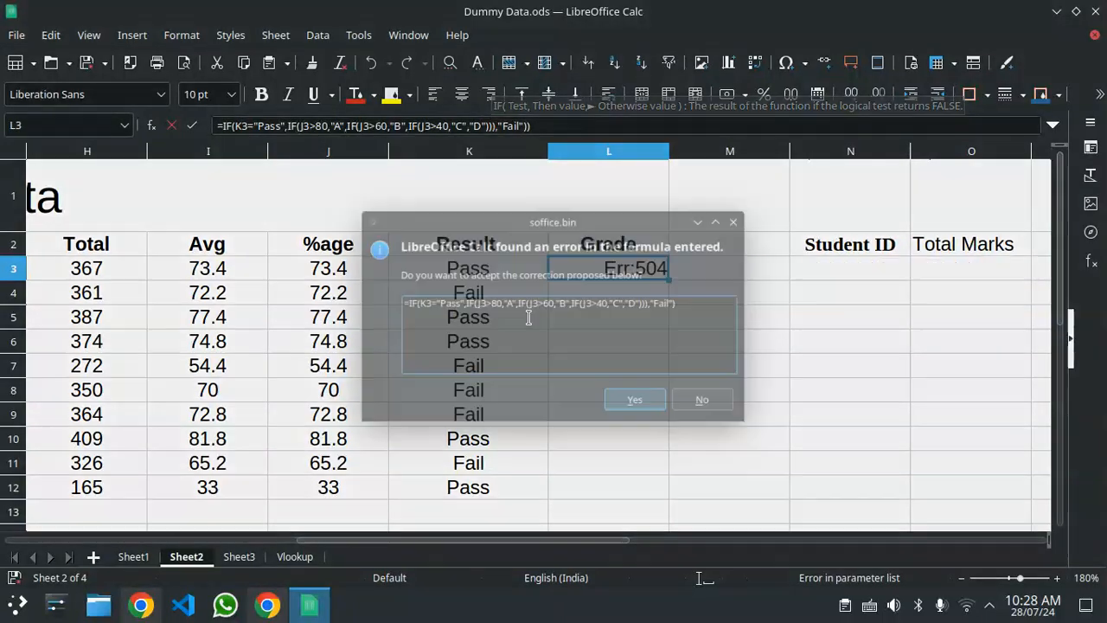
pyautogui.click(640, 409)
# - Fill the L3 grade formula down the Grade column through L12
pyautogui.click(623, 272)
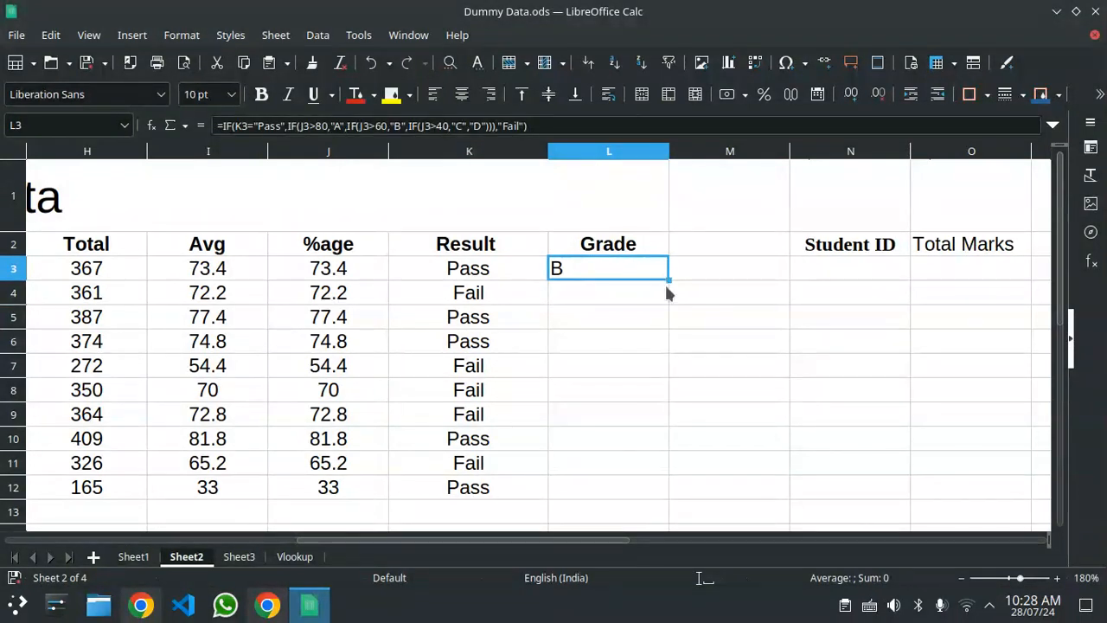
pyautogui.moveTo(669, 278); pyautogui.dragTo(690, 488)
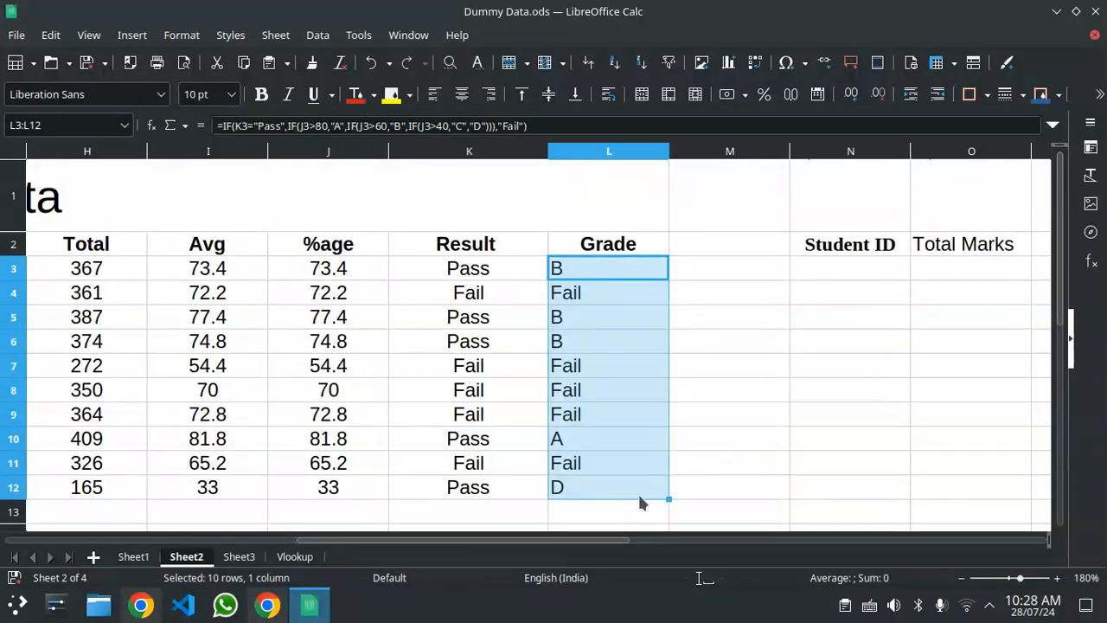
pyautogui.scroll(-2, 744, 342)
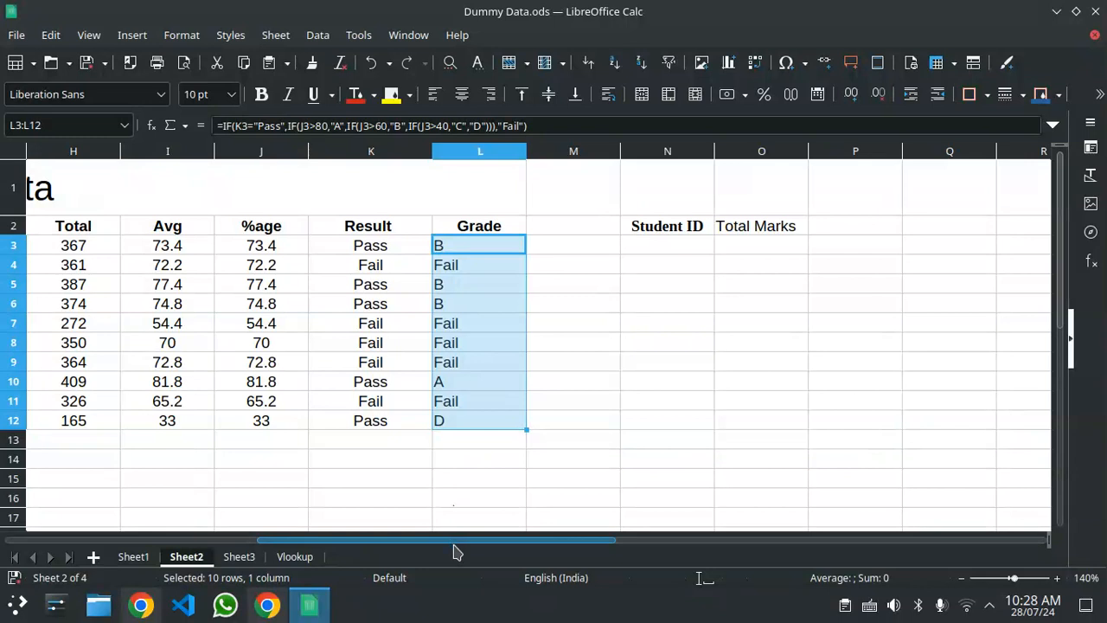
pyautogui.moveTo(455, 541); pyautogui.dragTo(415, 547)
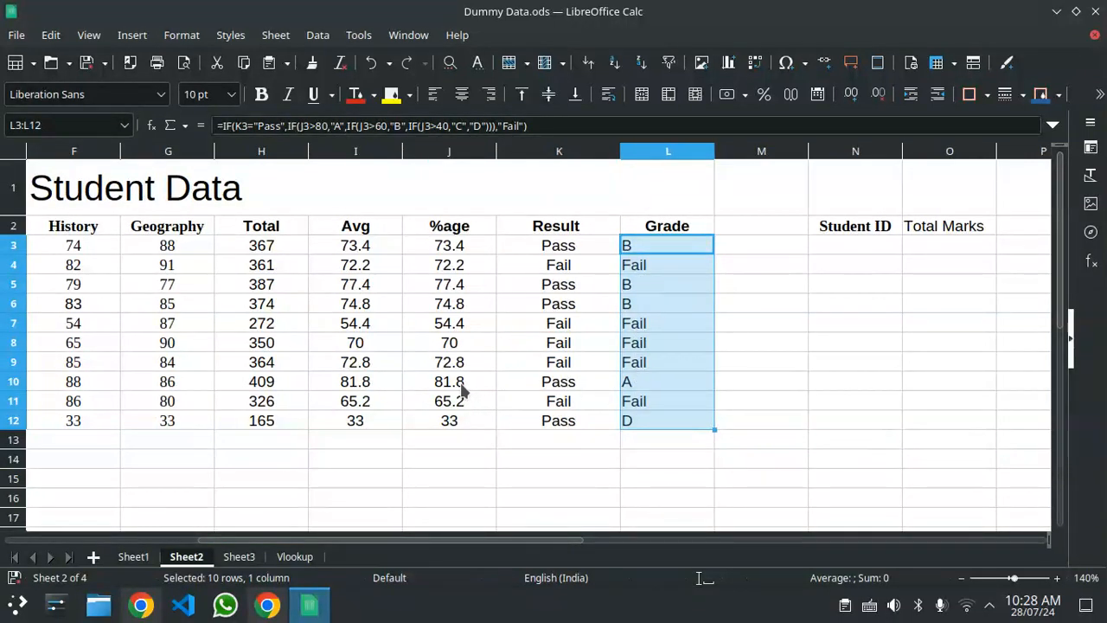
pyautogui.moveTo(496, 544); pyautogui.dragTo(593, 563)
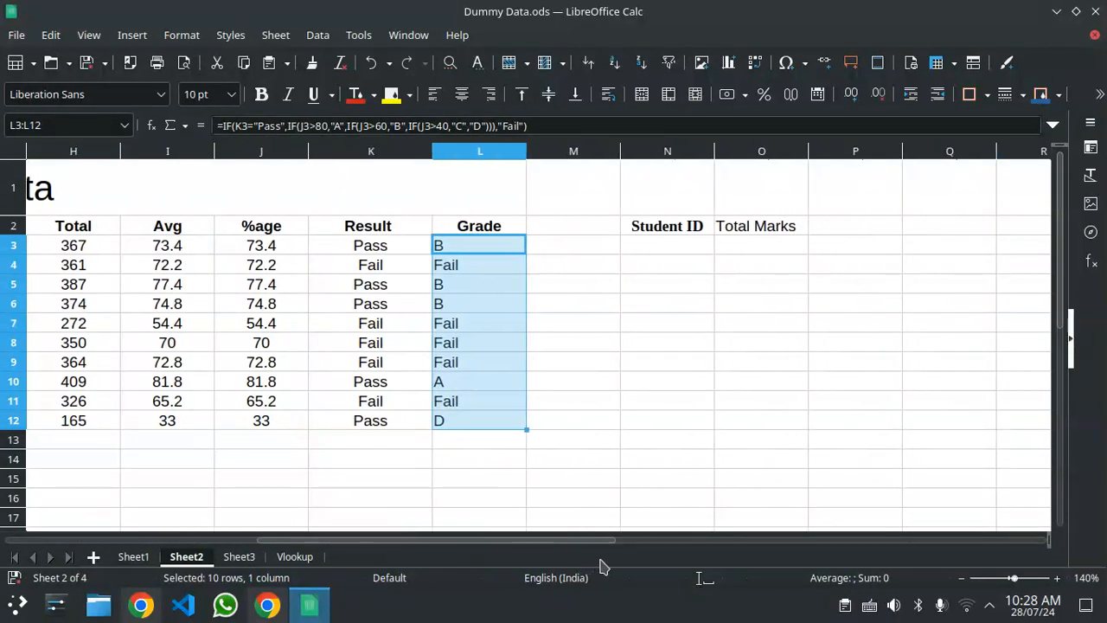
# - Enter the first student's ID in cell N3 under the separate Student ID heading
pyautogui.click(662, 251)
pyautogui.moveTo(638, 227); pyautogui.dragTo(768, 425)
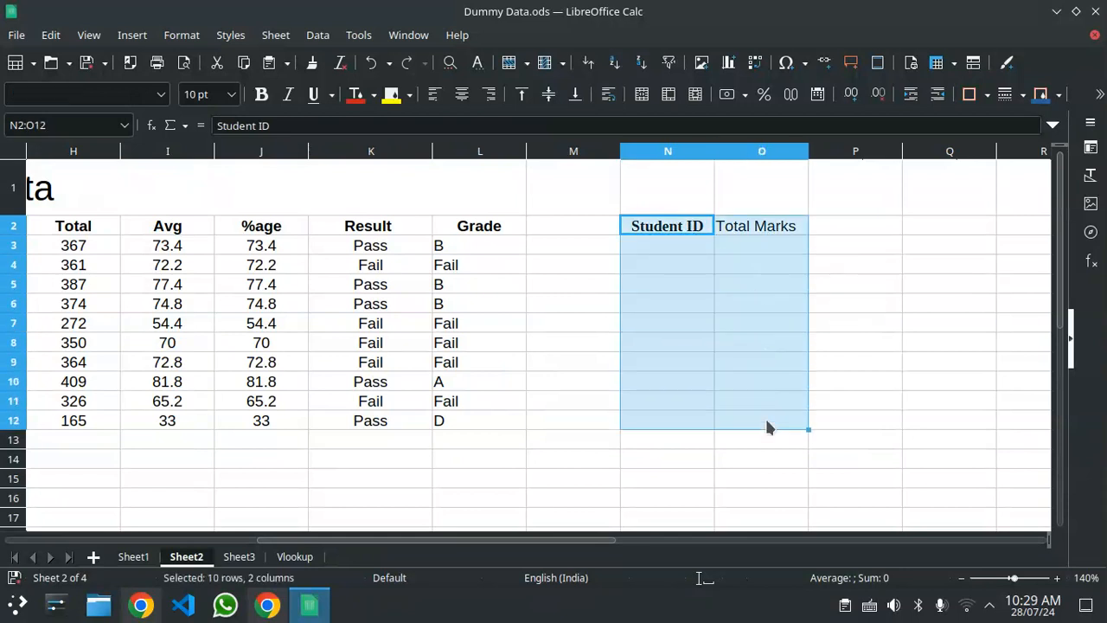
pyautogui.click(717, 475)
pyautogui.click(659, 247)
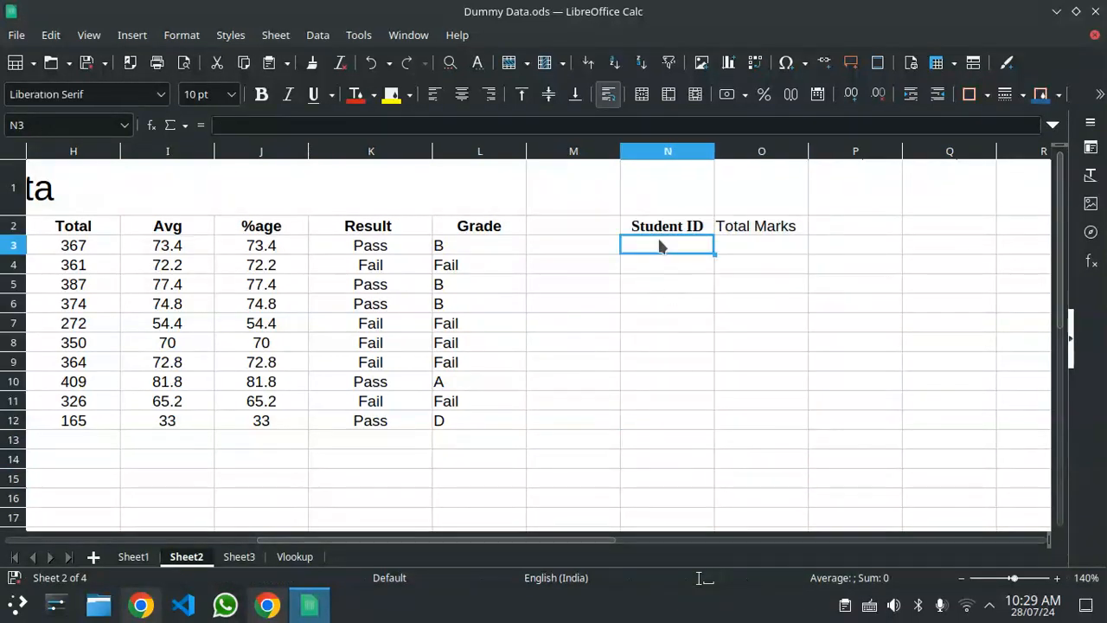
pyautogui.scroll(-1, 659, 241)
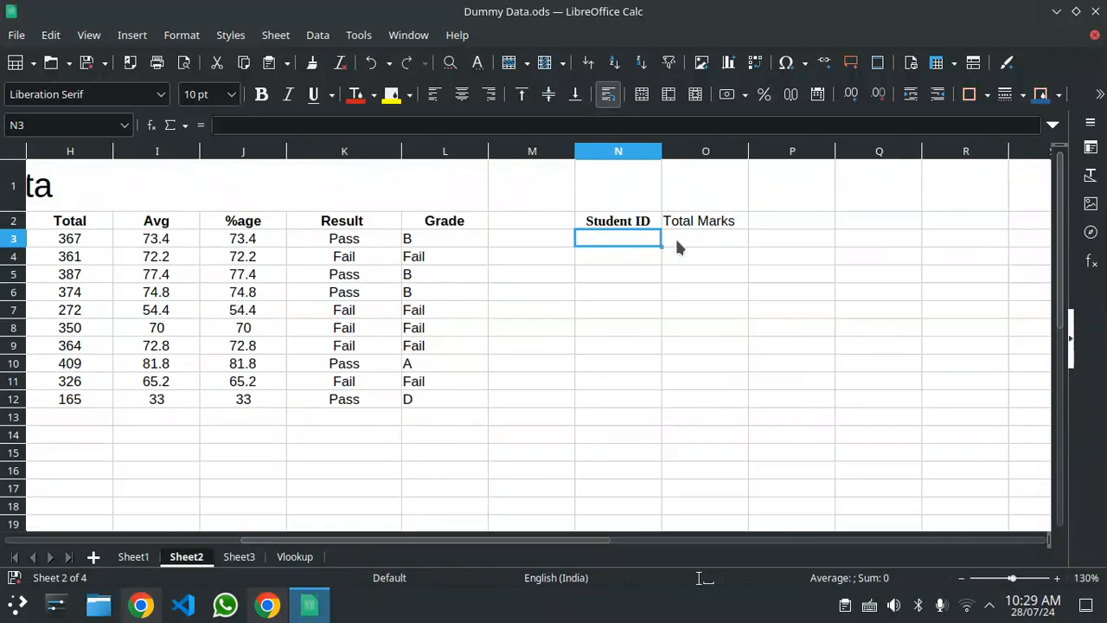
pyautogui.click(677, 244)
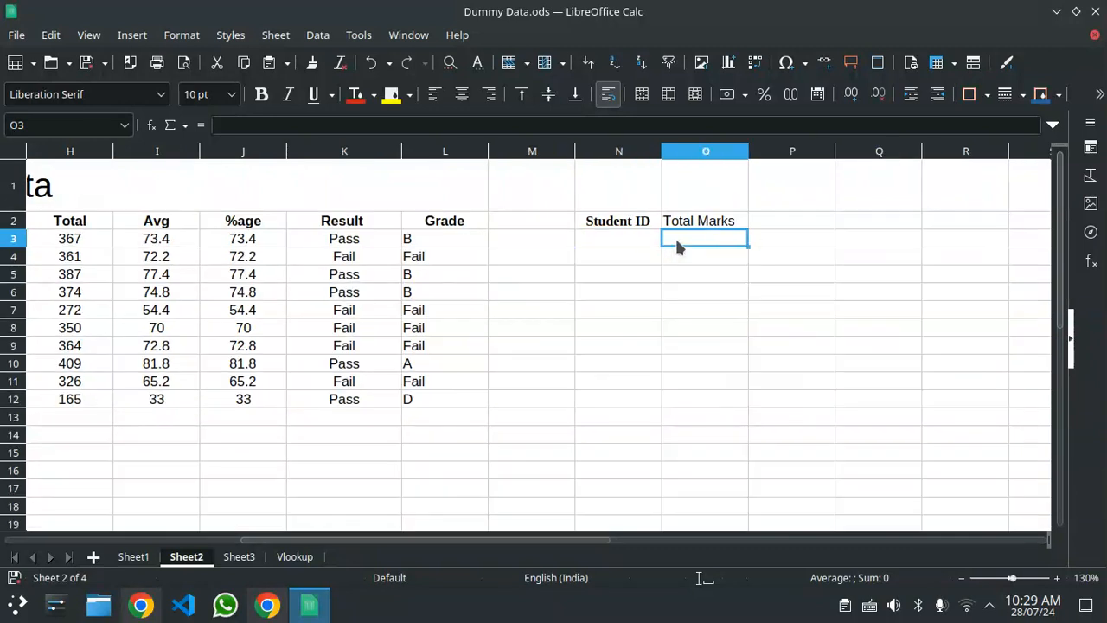
pyautogui.click(629, 244)
pyautogui.moveTo(424, 538); pyautogui.dragTo(353, 575)
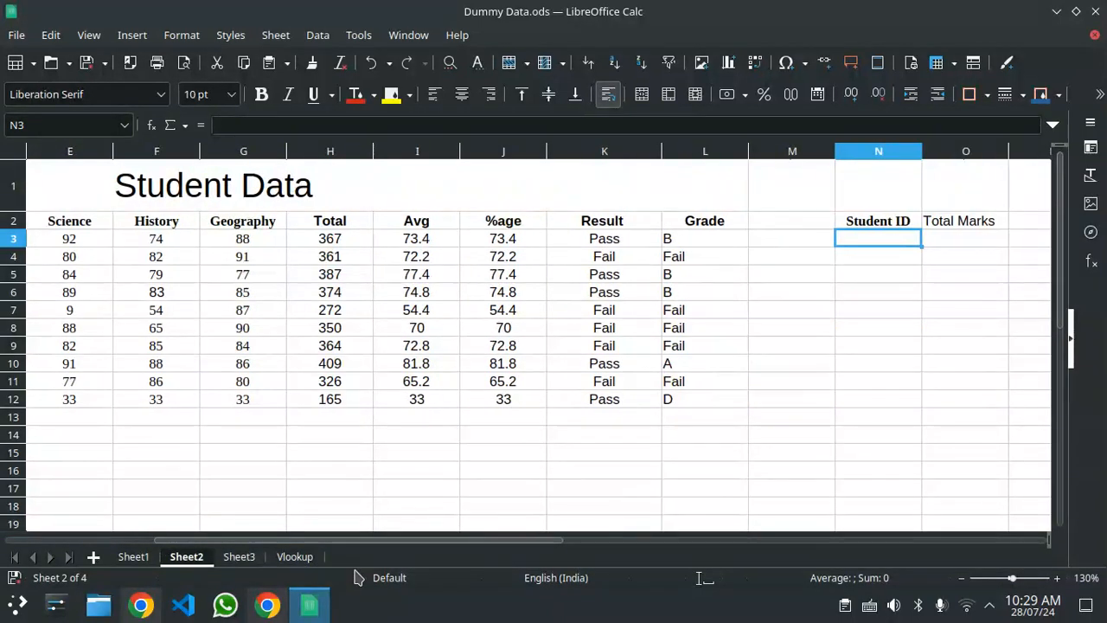
pyautogui.write('S')
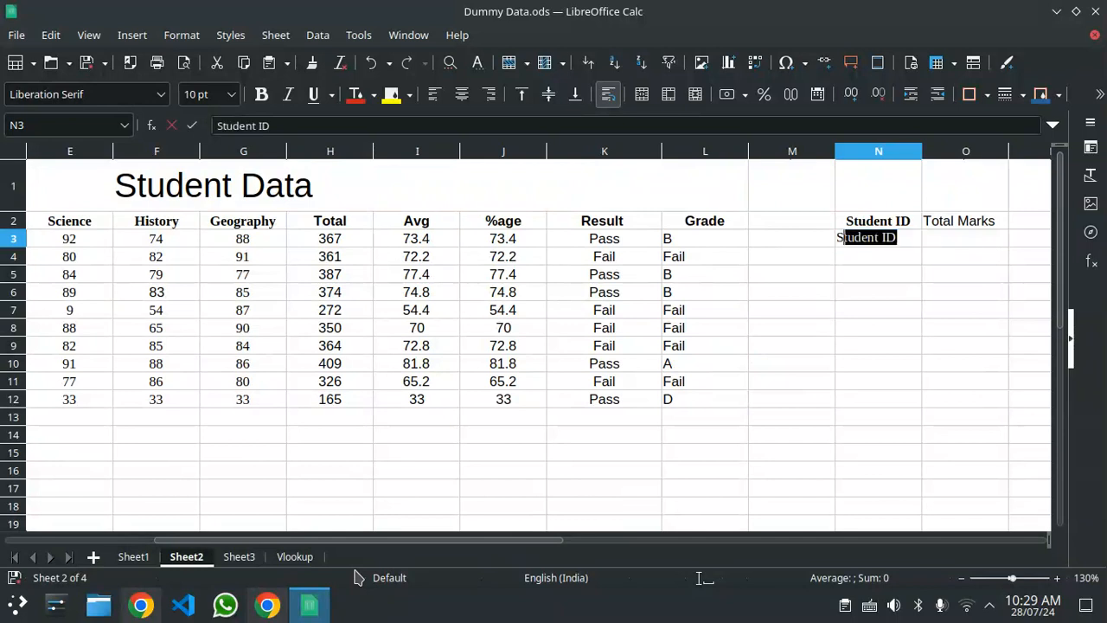
pyautogui.press('BackSpace')
pyautogui.write('))')
pyautogui.write('001')
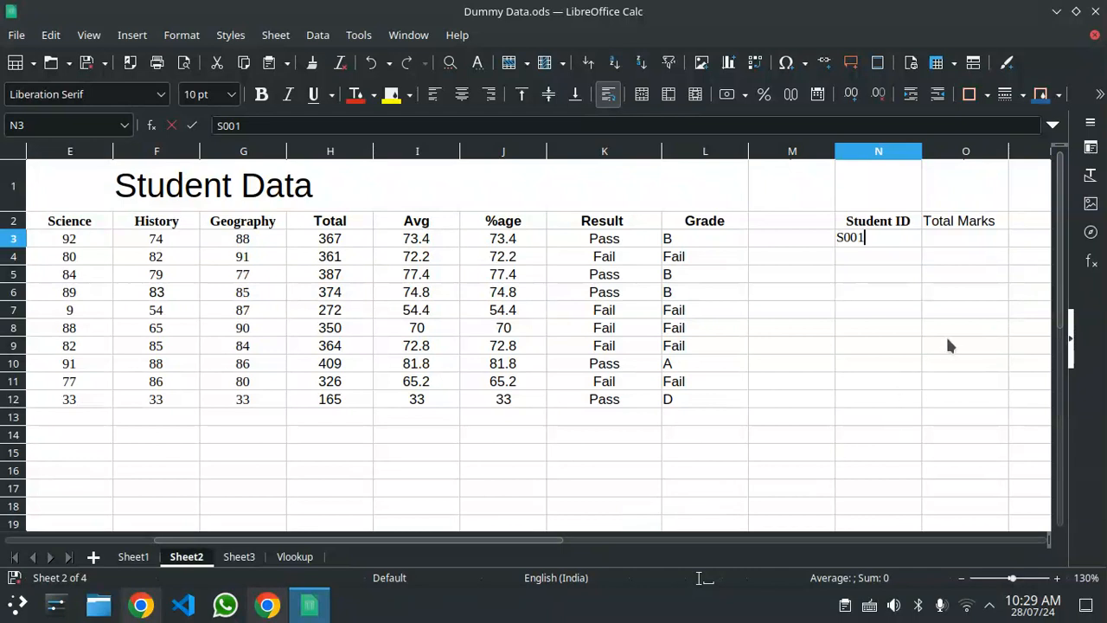
# - Start a VLOOKUP formula in O3 under Total Marks, using N3 as the search criterion
pyautogui.click(938, 238)
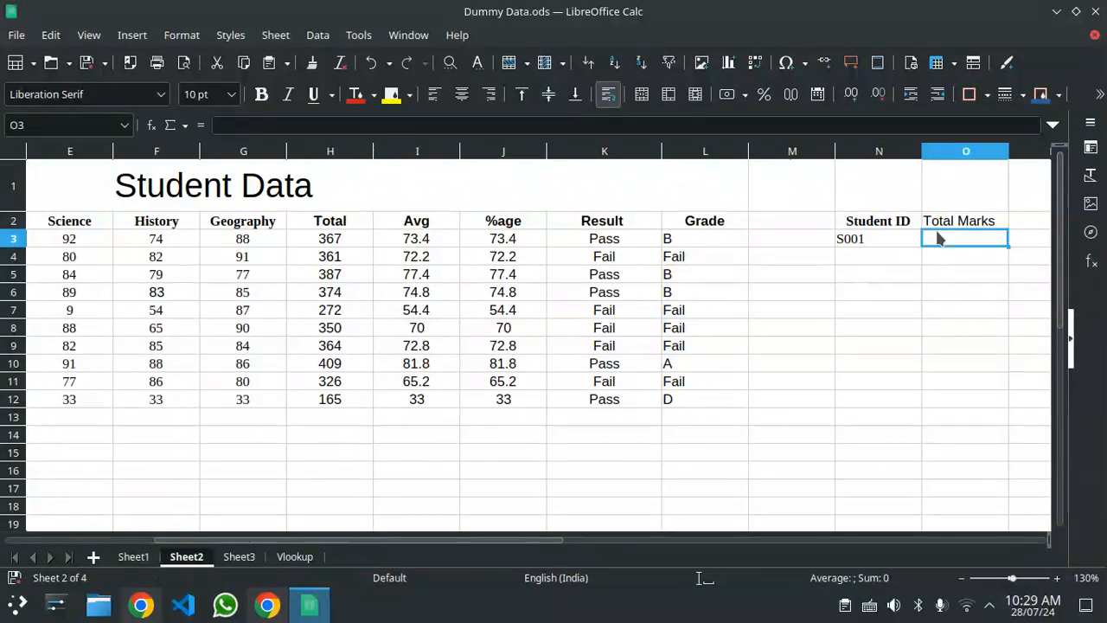
pyautogui.write('=')
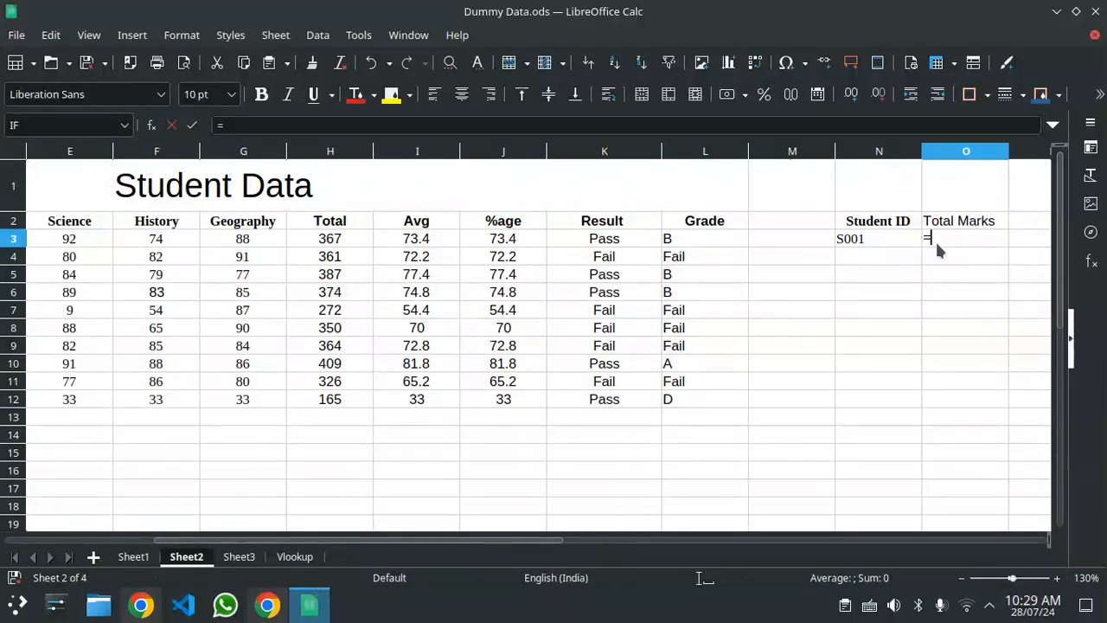
pyautogui.write('Vloo')
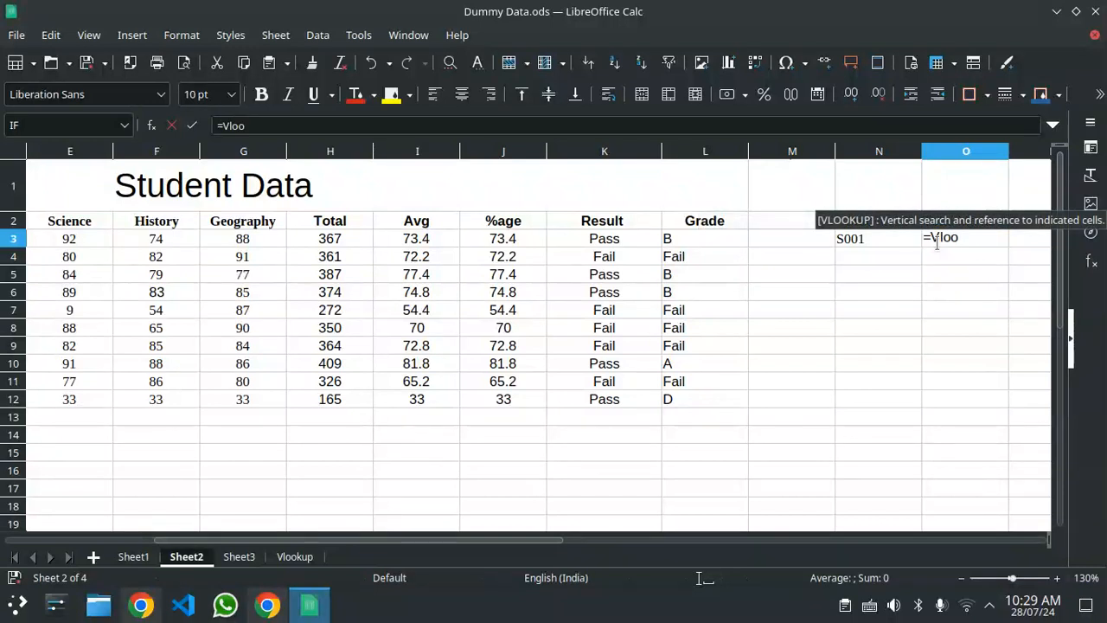
pyautogui.press('Return')
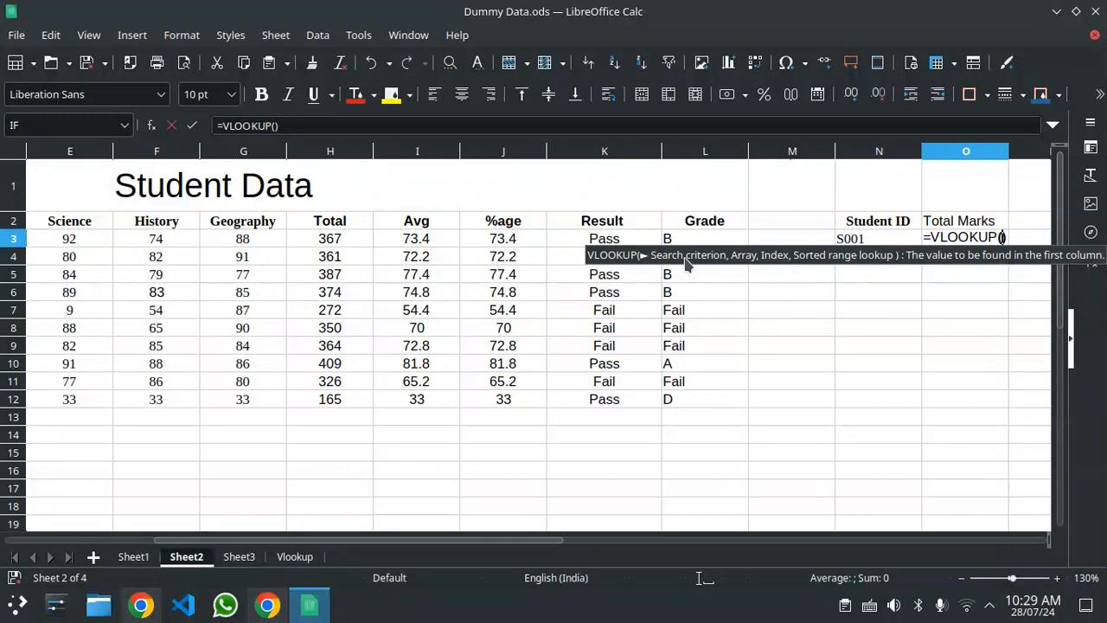
pyautogui.click(871, 240)
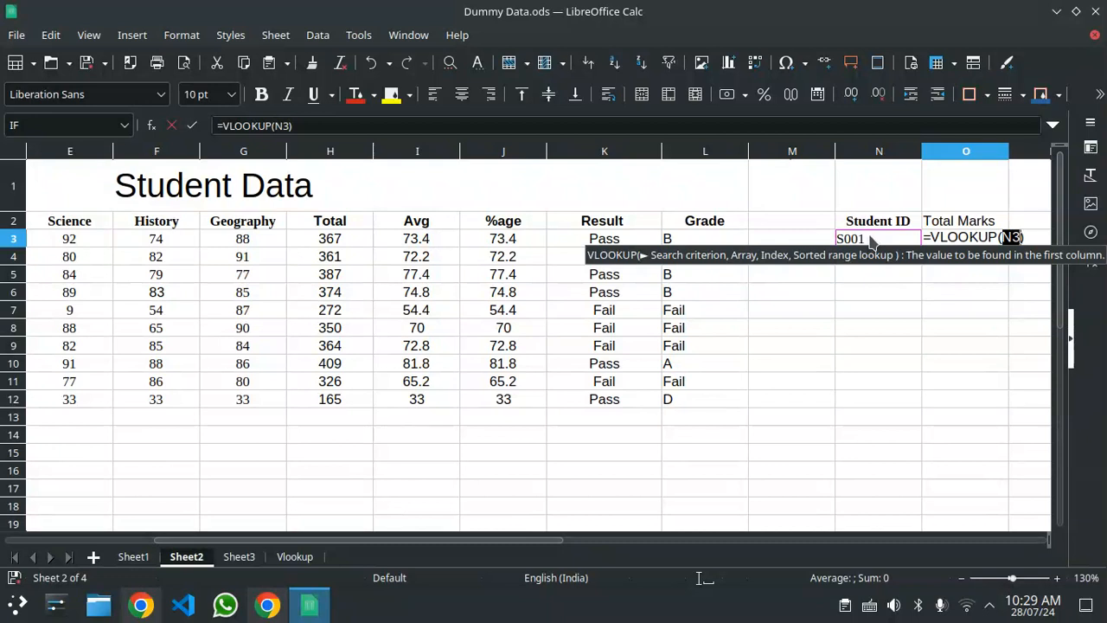
pyautogui.write(',')
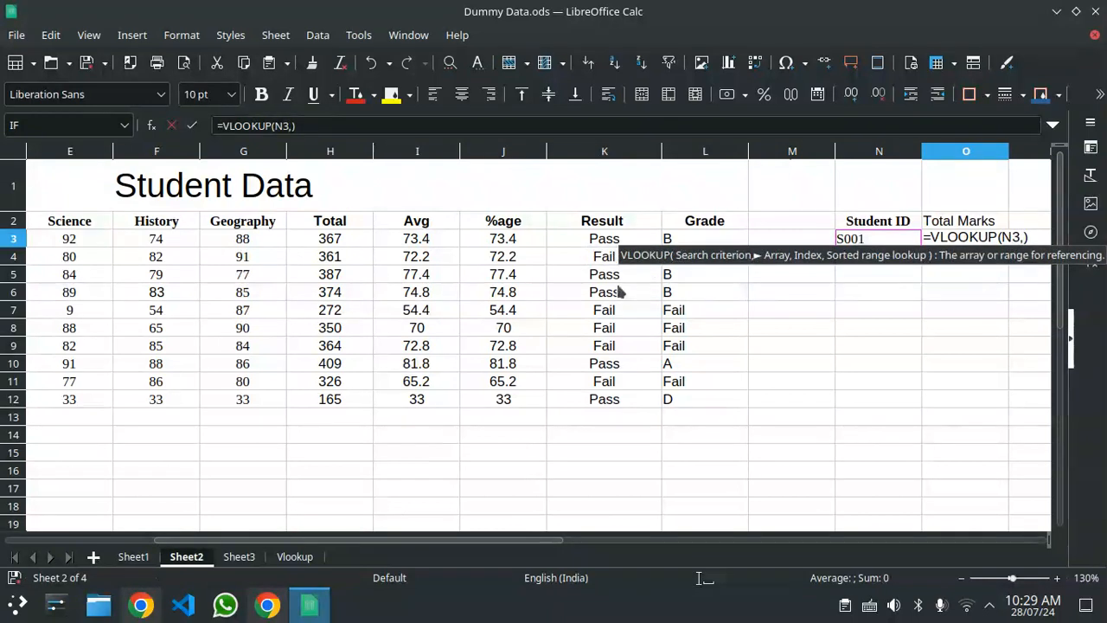
# - Set the student table range A2:H12 as the array of the VLOOKUP in O3
pyautogui.moveTo(390, 542); pyautogui.dragTo(243, 568)
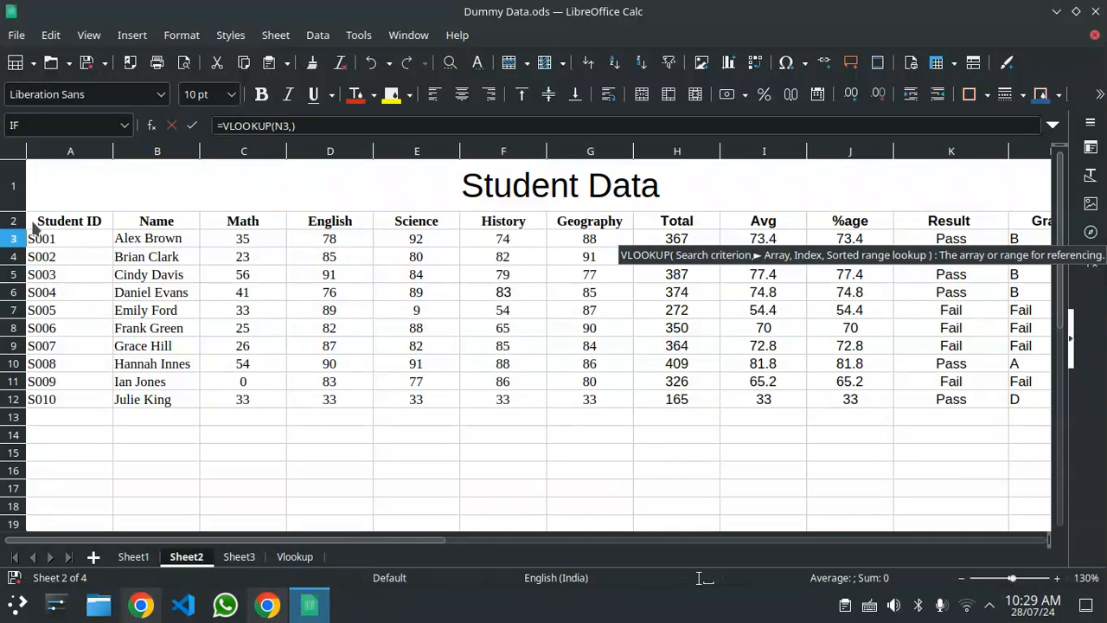
pyautogui.moveTo(31, 226); pyautogui.dragTo(696, 405)
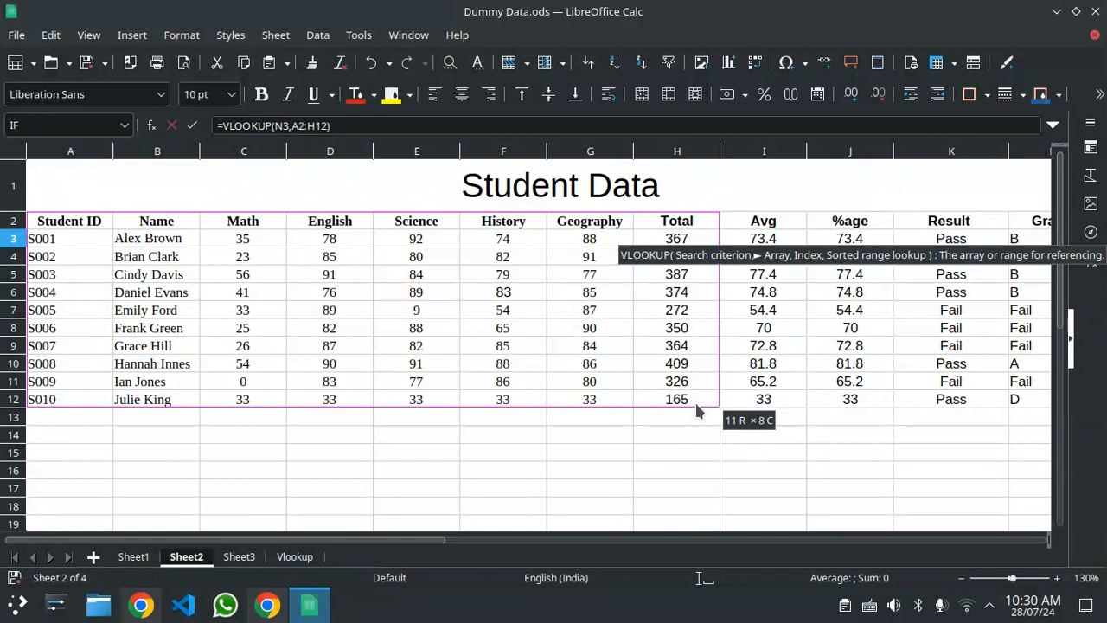
pyautogui.moveTo(412, 548); pyautogui.dragTo(805, 549)
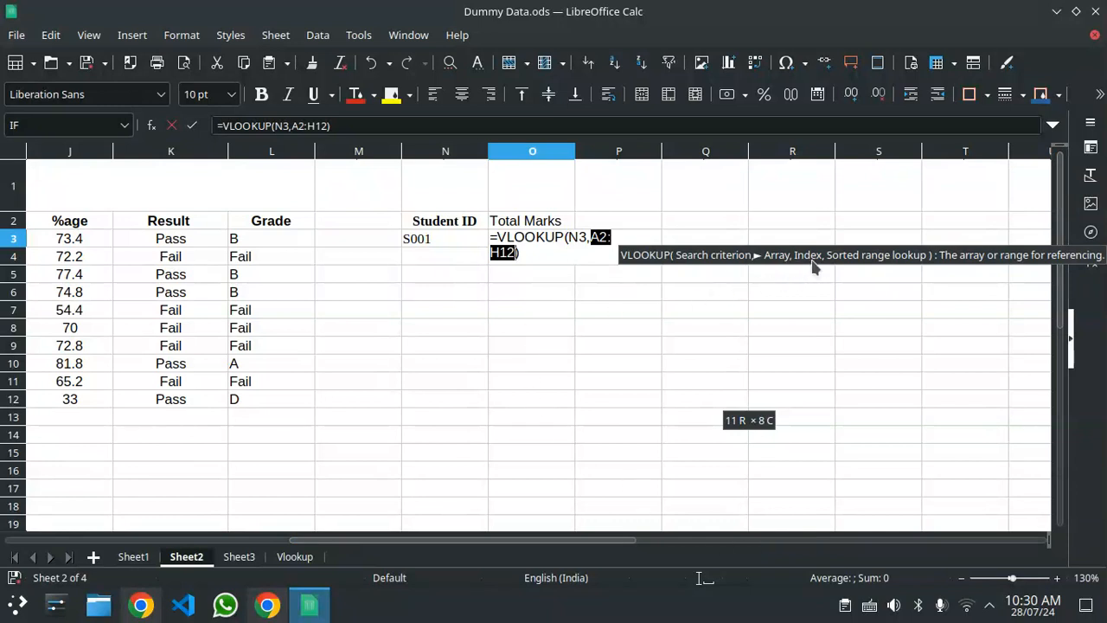
pyautogui.write(',')
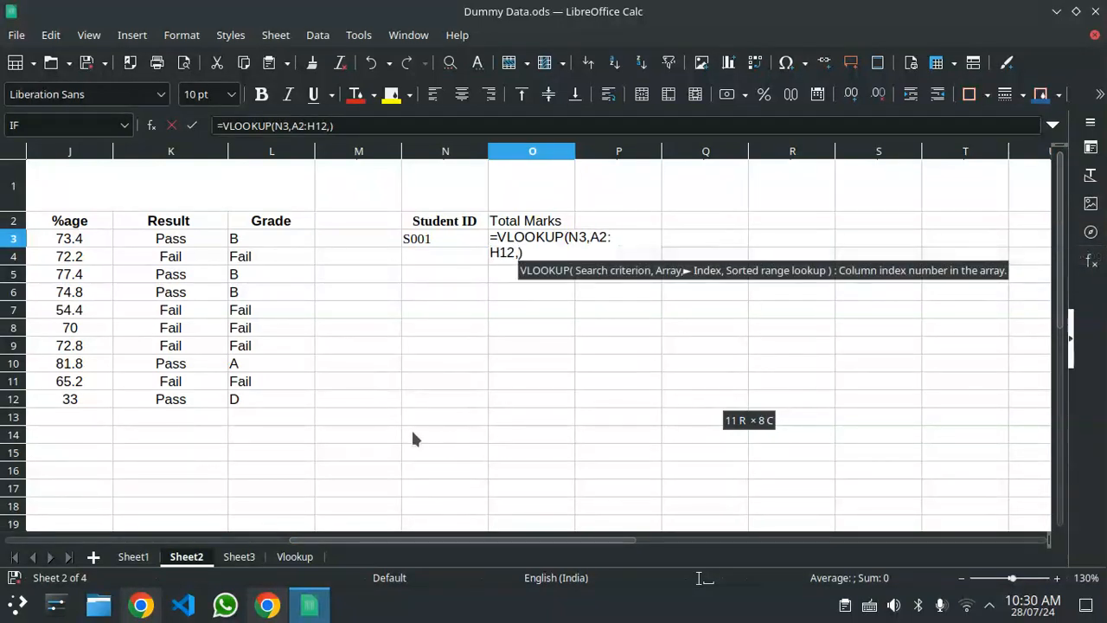
# - Complete the O3 VLOOKUP with column index 8 and sorted range lookup 0, and enter the formula
pyautogui.moveTo(421, 547); pyautogui.dragTo(116, 550)
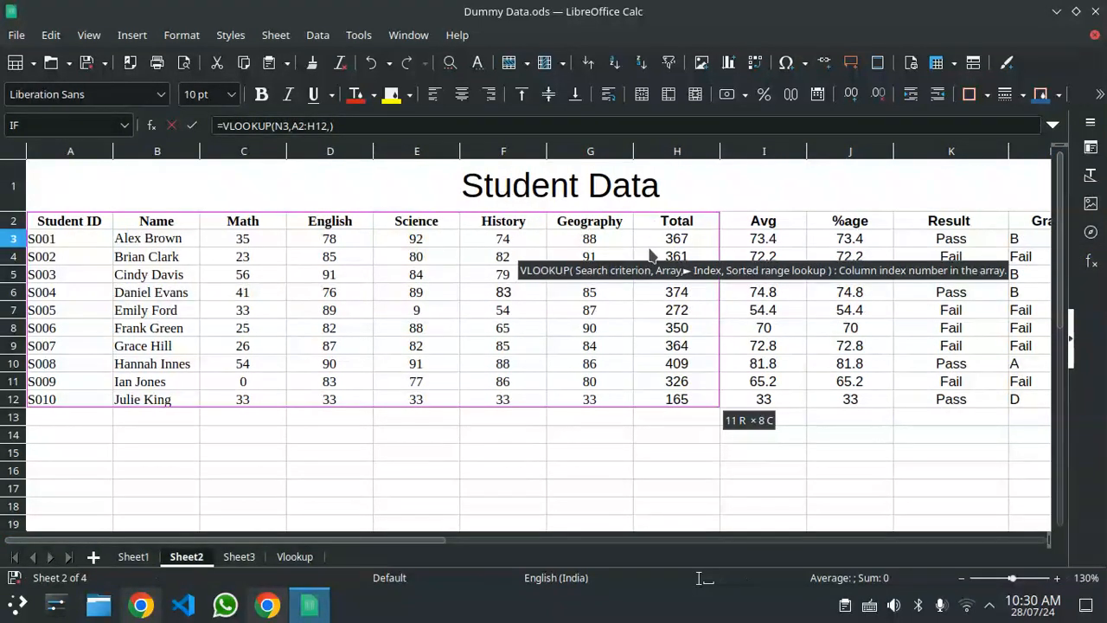
pyautogui.moveTo(428, 541); pyautogui.dragTo(773, 542)
pyautogui.write('8')
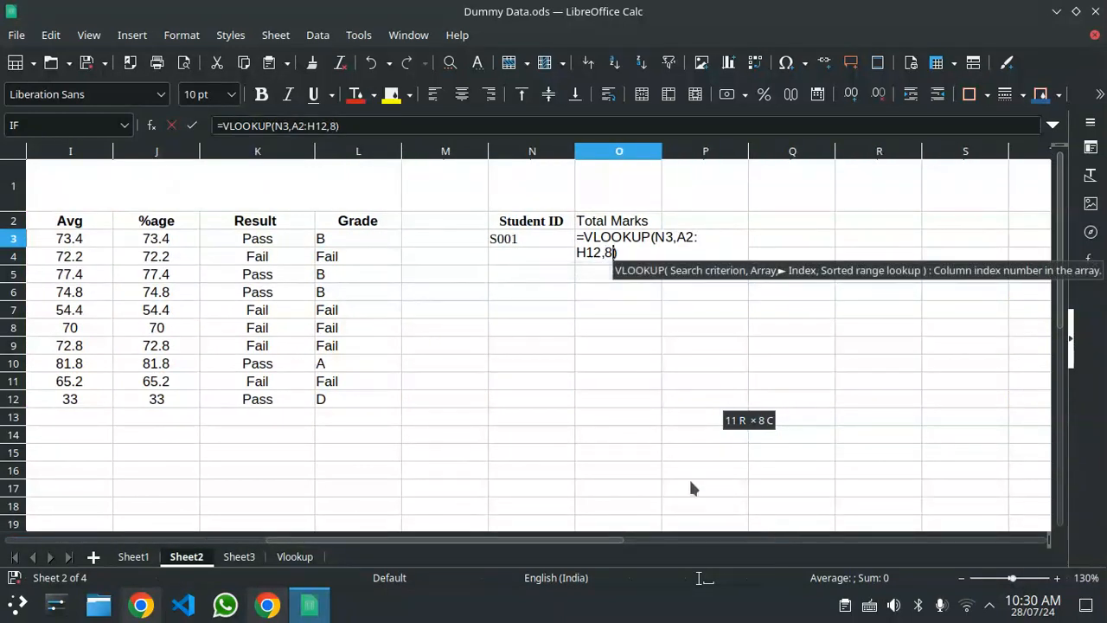
pyautogui.write(',')
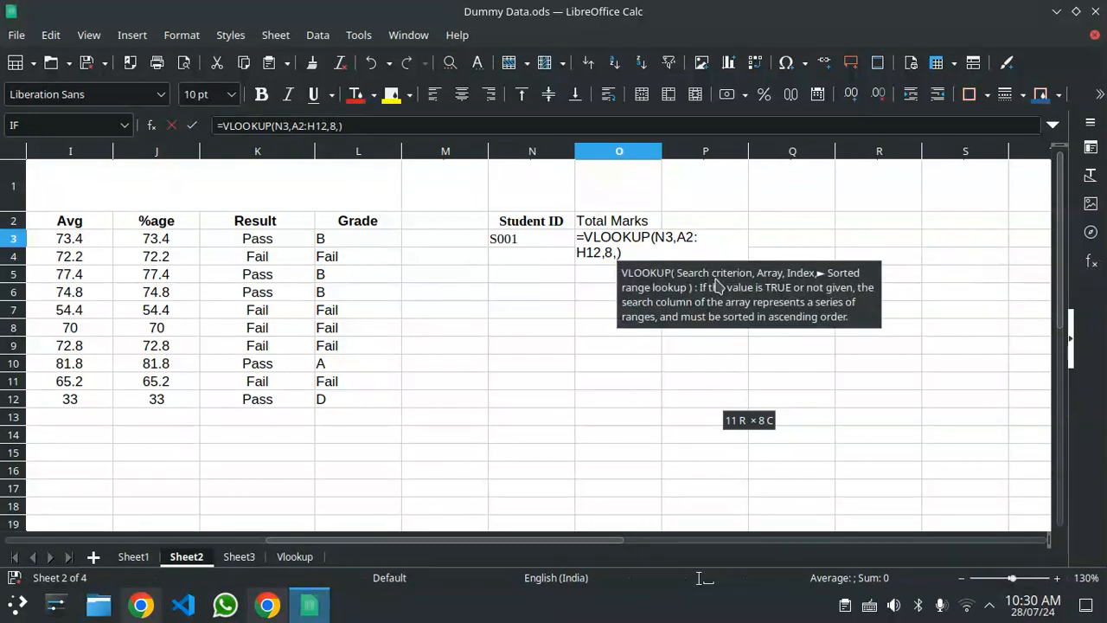
pyautogui.write('0')
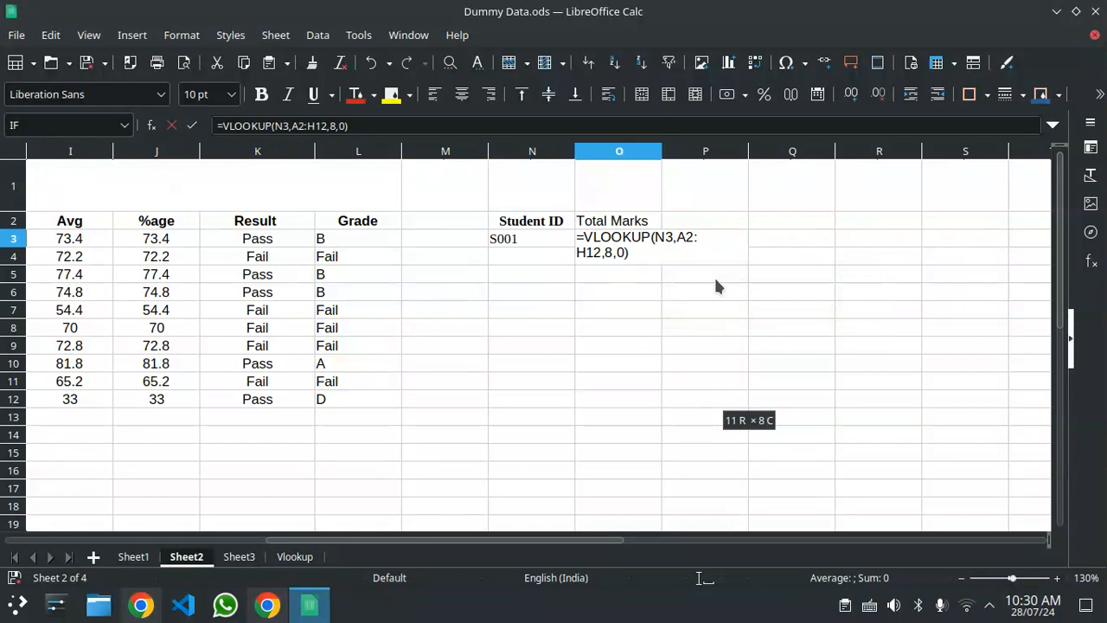
pyautogui.press('Return')
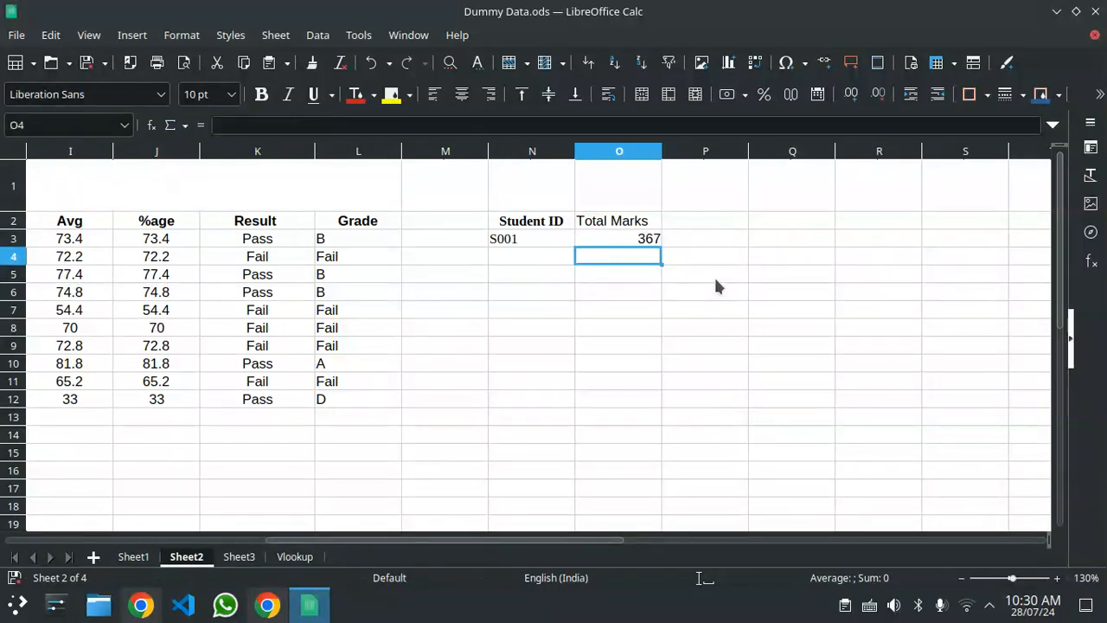
# - Change the student ID in N3 to the fifth student's ID to test the Total Marks lookup
pyautogui.moveTo(543, 543); pyautogui.dragTo(346, 544)
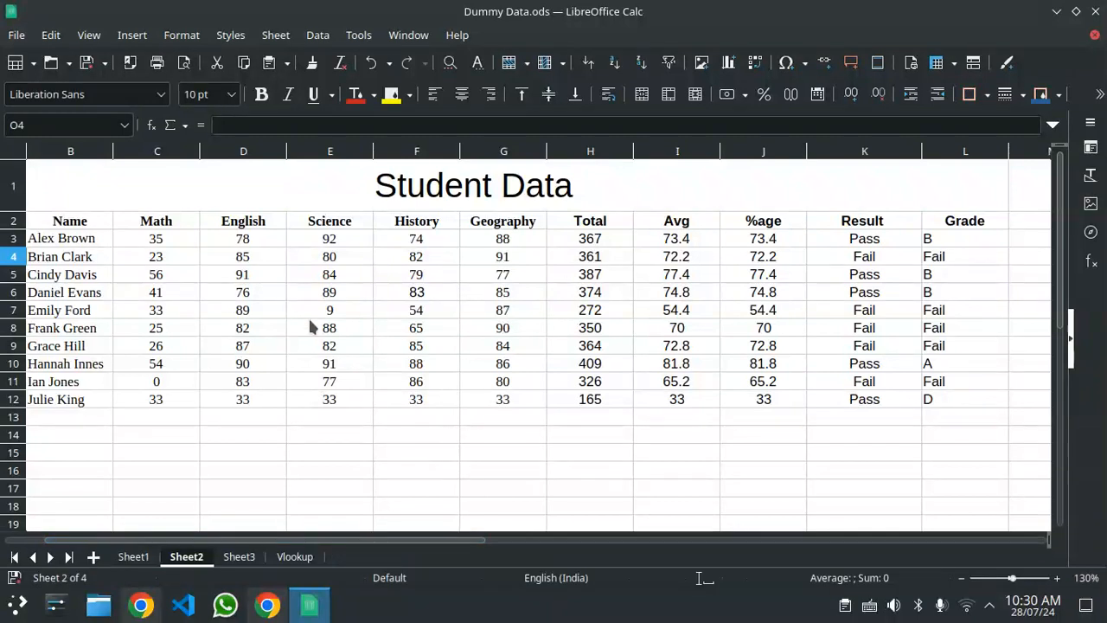
pyautogui.moveTo(277, 542); pyautogui.dragTo(370, 542)
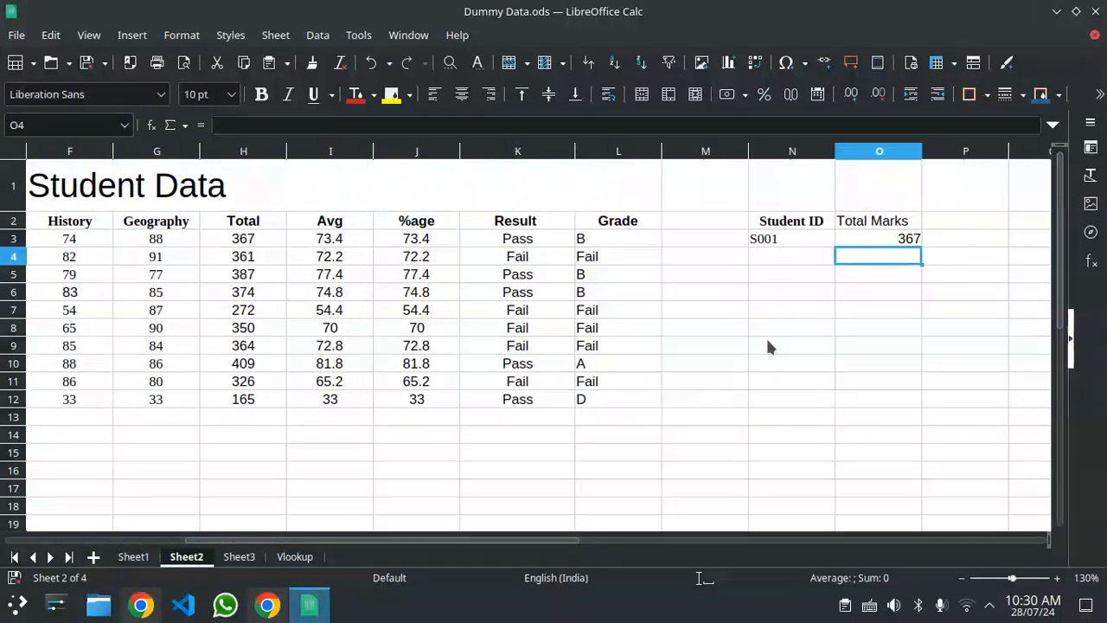
pyautogui.click(790, 238)
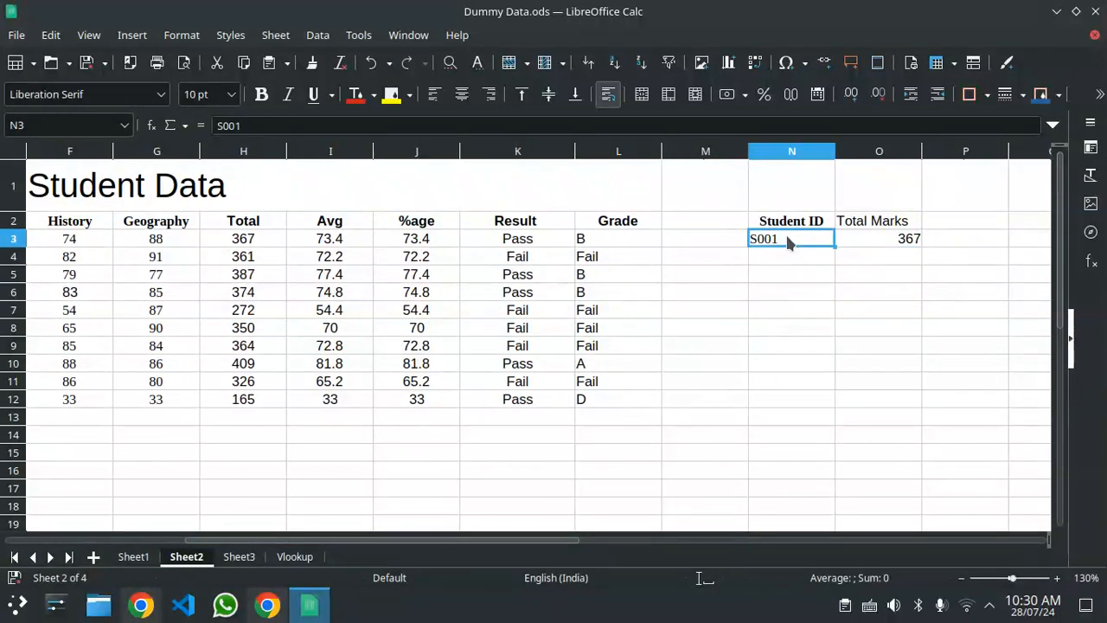
pyautogui.doubleClick(773, 238)
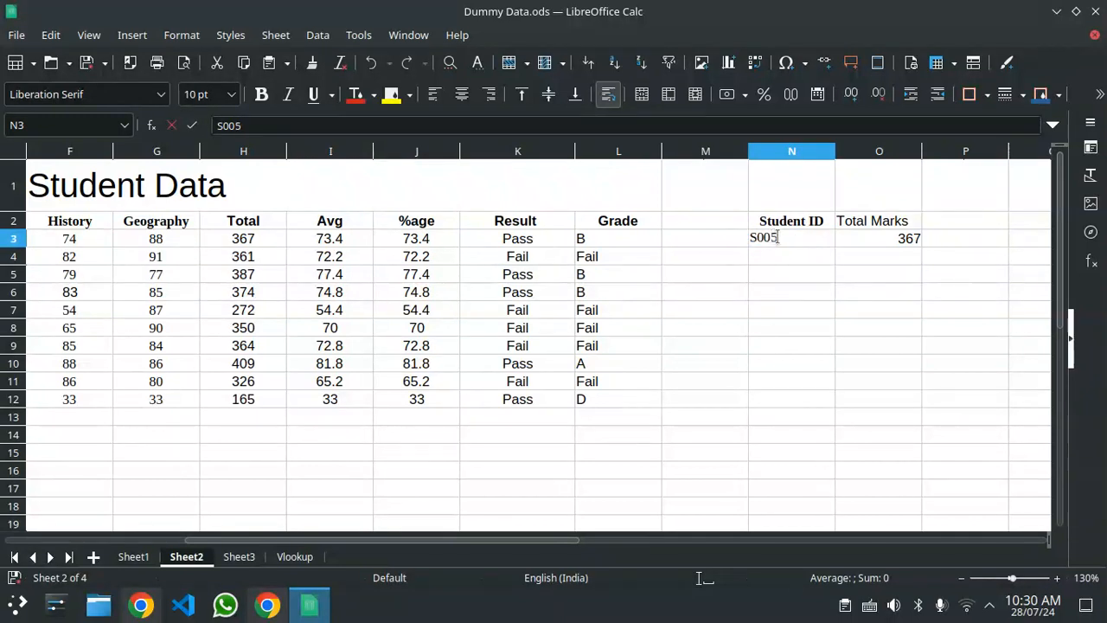
pyautogui.press('Return')
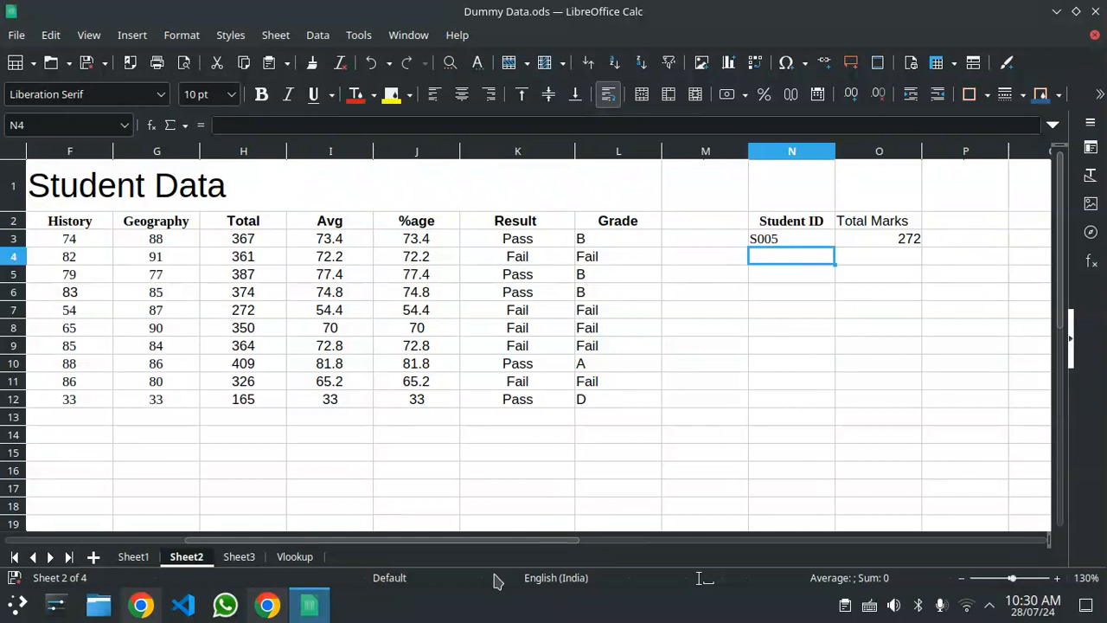
# - Compare the fifth student's total in column H of the student table with the Total Marks lookup
pyautogui.moveTo(525, 540); pyautogui.dragTo(264, 552)
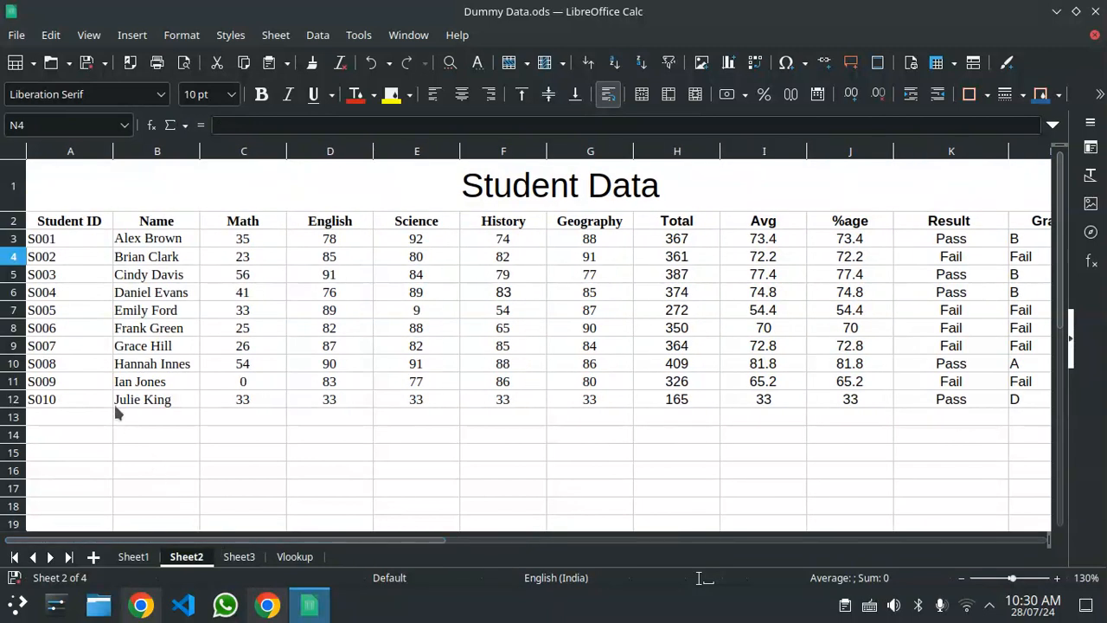
pyautogui.click(666, 317)
pyautogui.moveTo(356, 545); pyautogui.dragTo(700, 337)
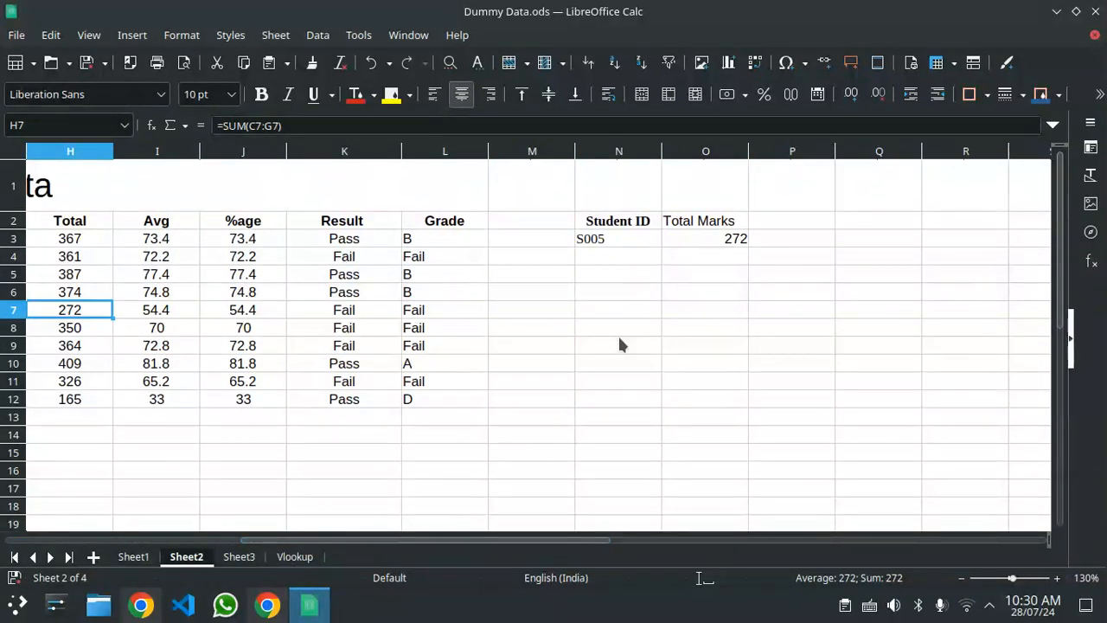
pyautogui.click(642, 230)
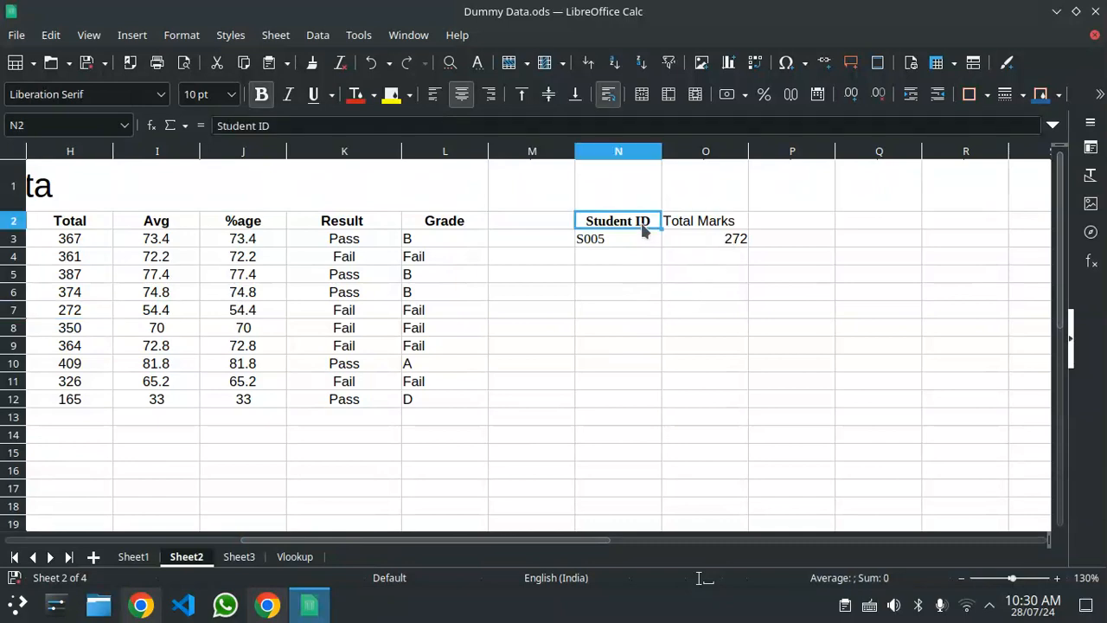
pyautogui.rightClick(640, 235)
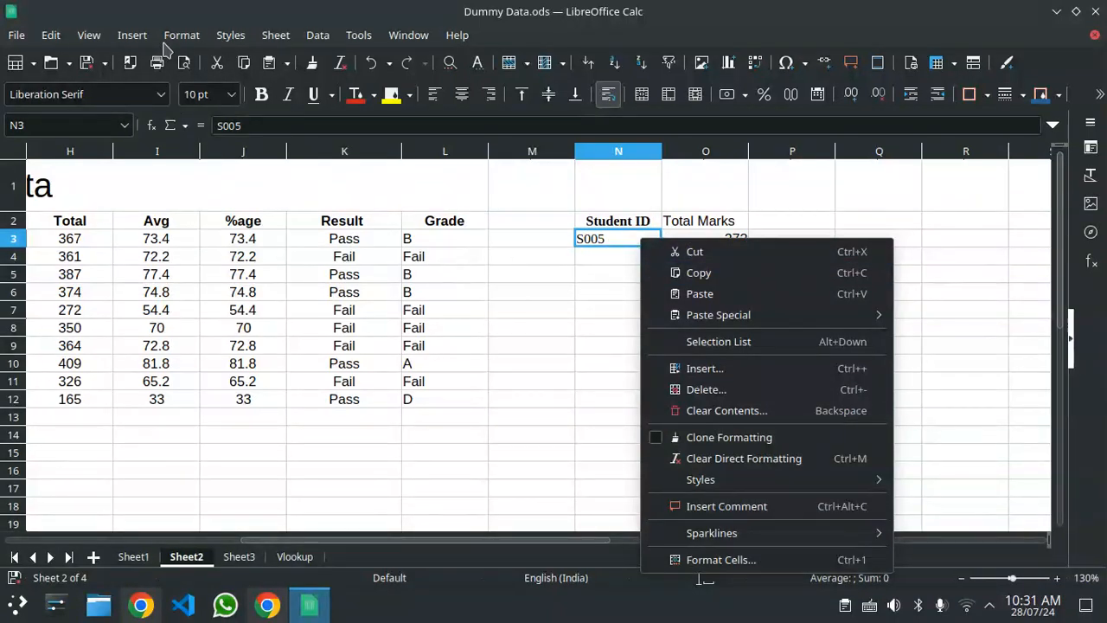
pyautogui.click(137, 42)
pyautogui.click(135, 36)
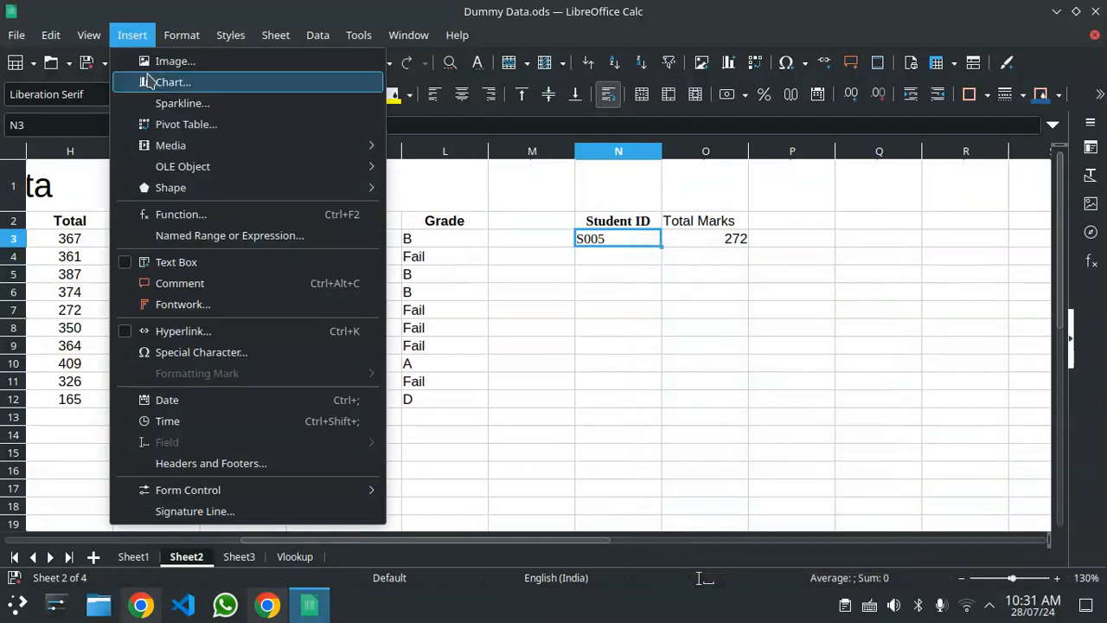
pyautogui.click(398, 493)
# - Copy all the student IDs in A3:A12 of the student table
pyautogui.moveTo(326, 544); pyautogui.dragTo(99, 494)
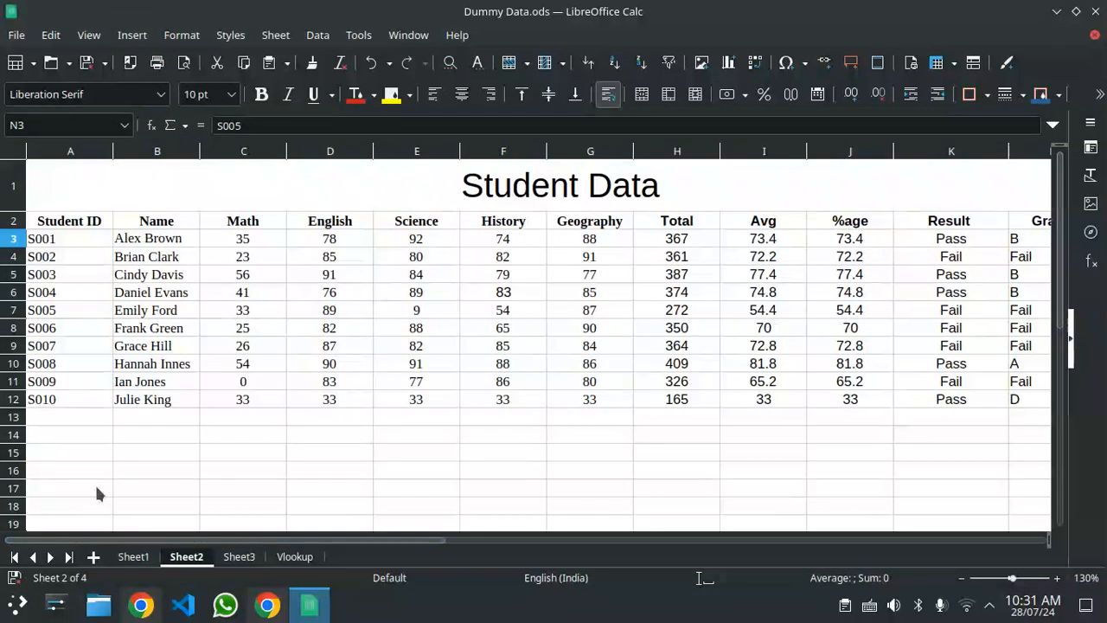
pyautogui.moveTo(73, 242); pyautogui.dragTo(98, 392)
pyautogui.rightClick(98, 392)
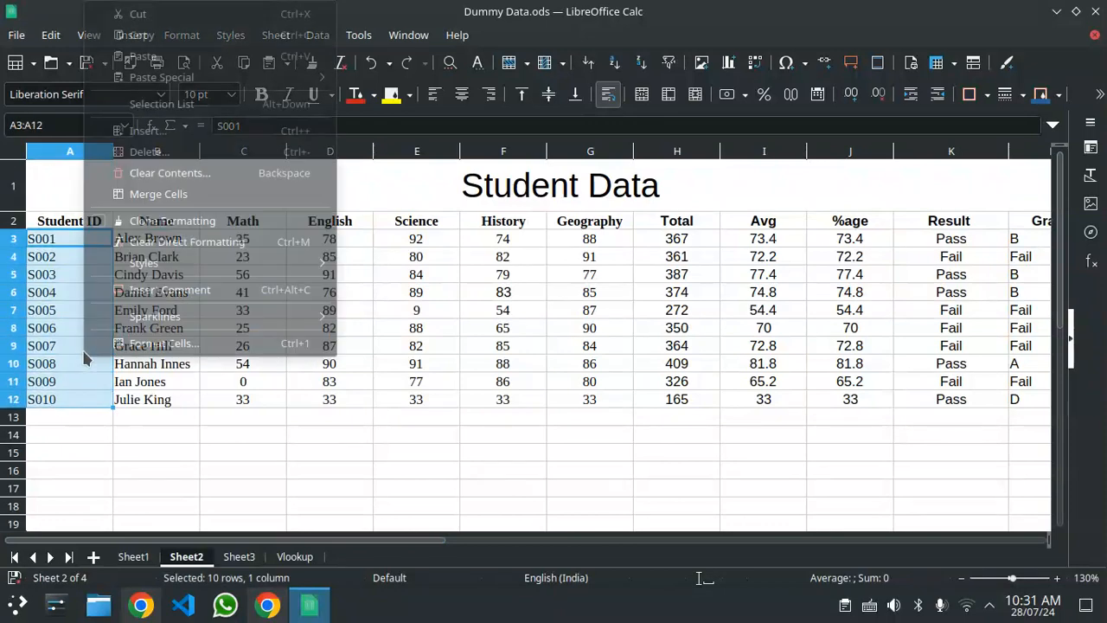
pyautogui.click(170, 36)
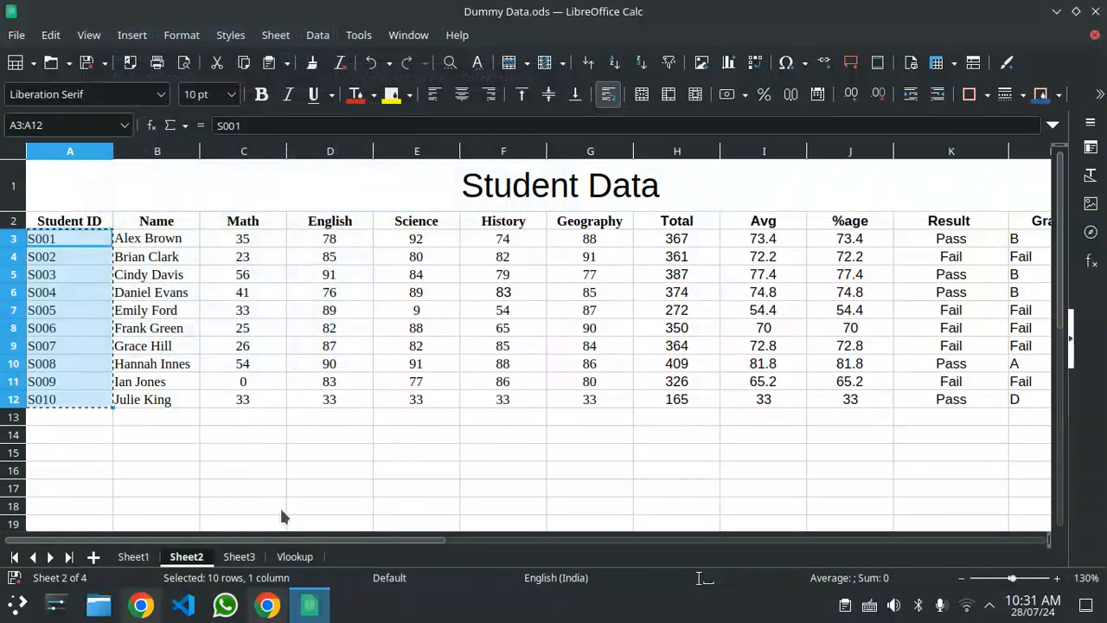
# - Open the validity settings for cell N3 and set the allowed values to List
pyautogui.moveTo(288, 542); pyautogui.dragTo(453, 541)
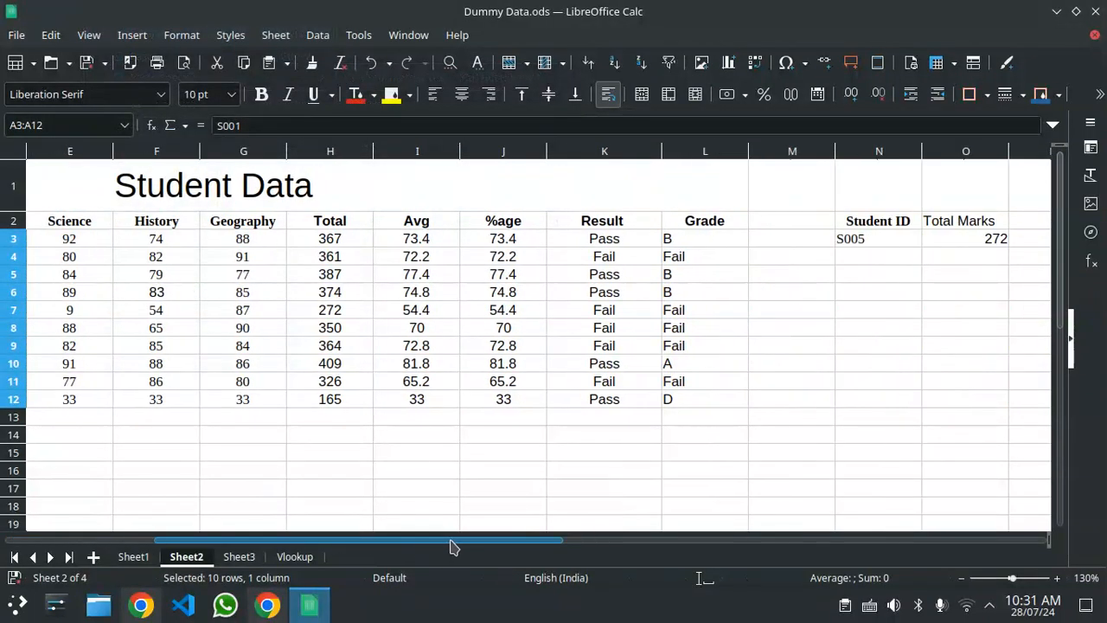
pyautogui.click(867, 242)
pyautogui.click(132, 34)
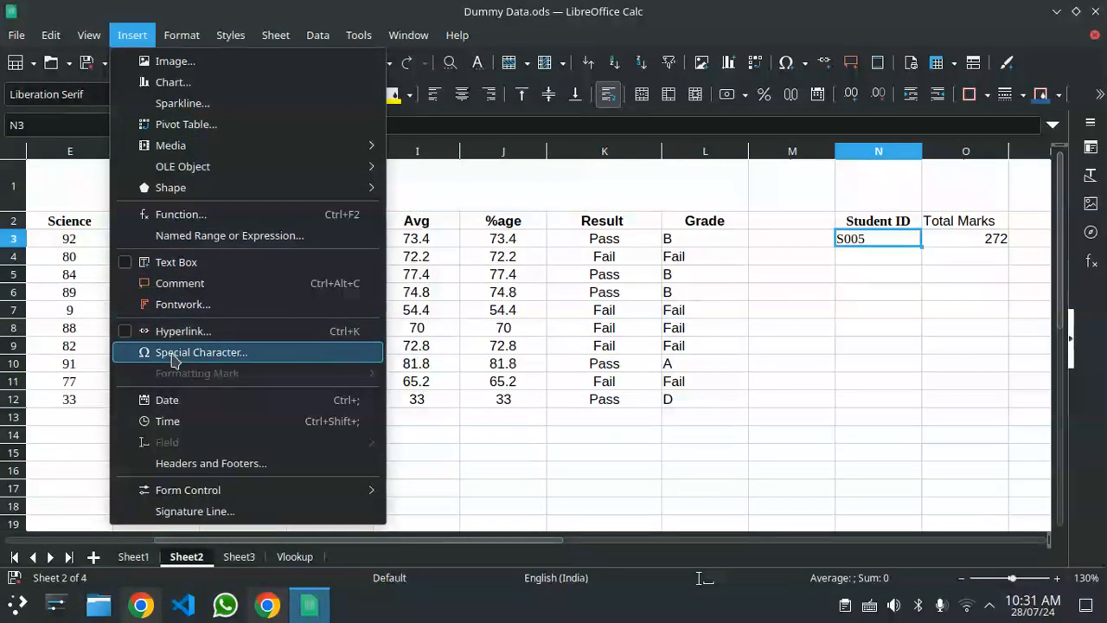
pyautogui.click(276, 35)
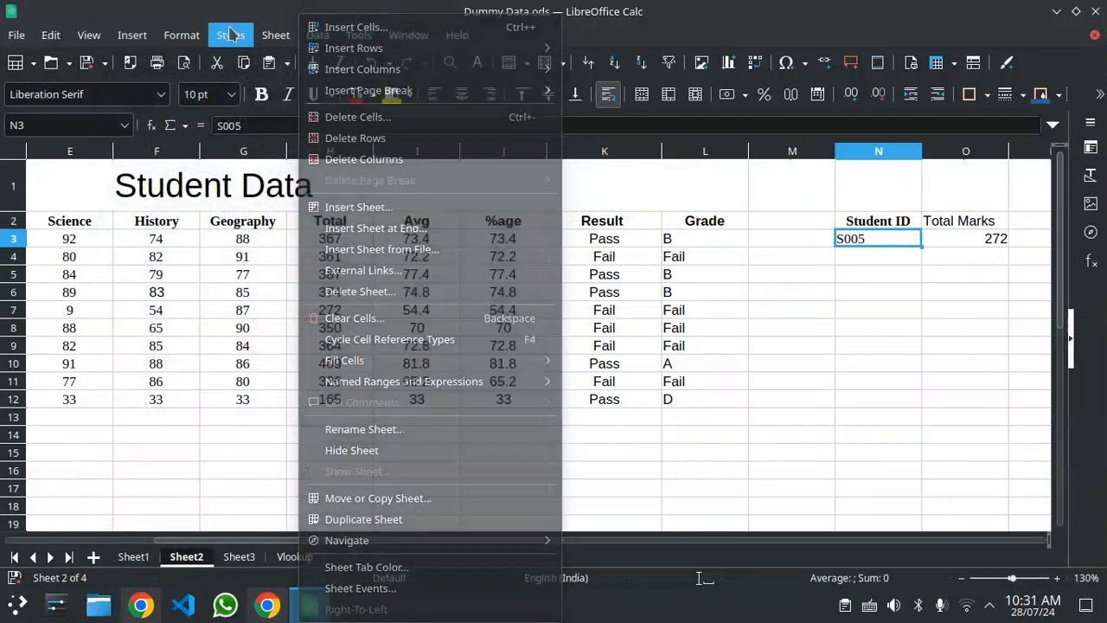
pyautogui.click(320, 34)
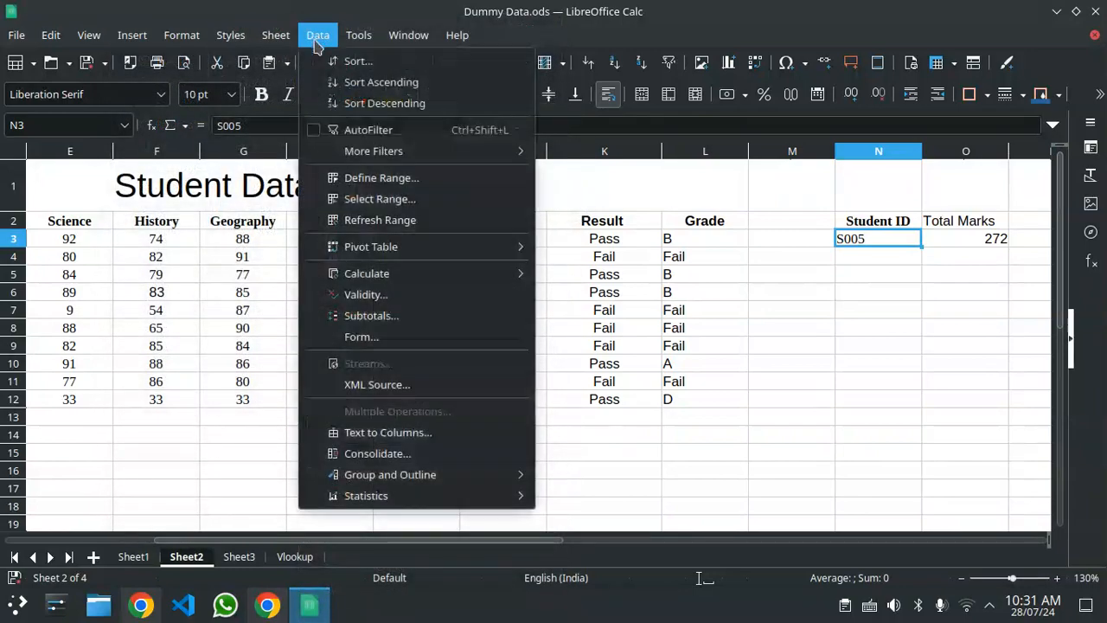
pyautogui.click(376, 294)
pyautogui.click(492, 194)
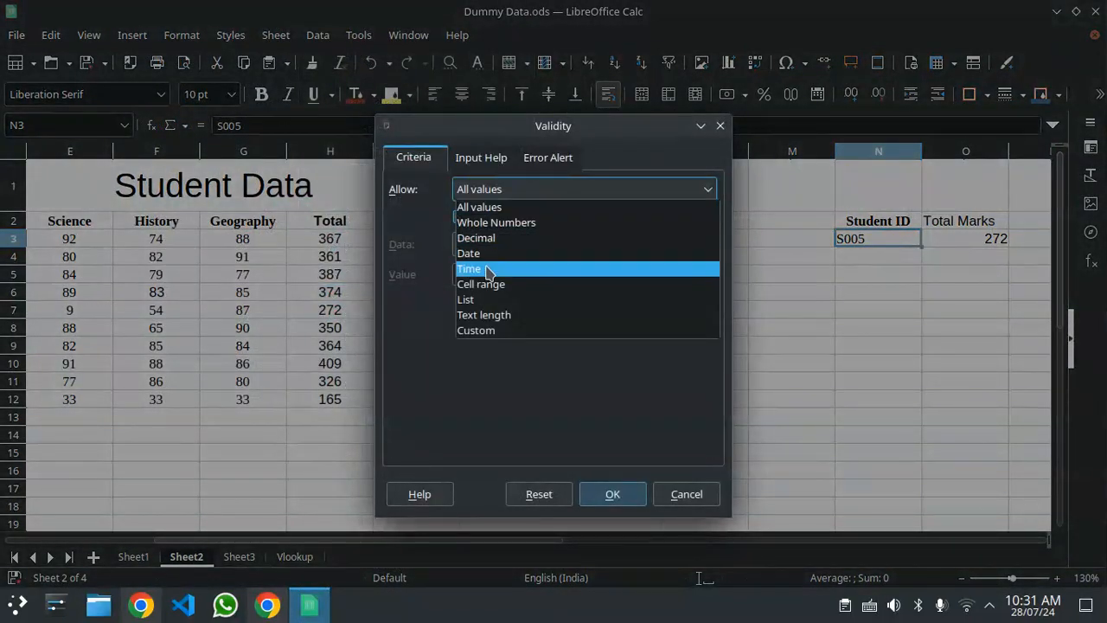
pyautogui.click(482, 300)
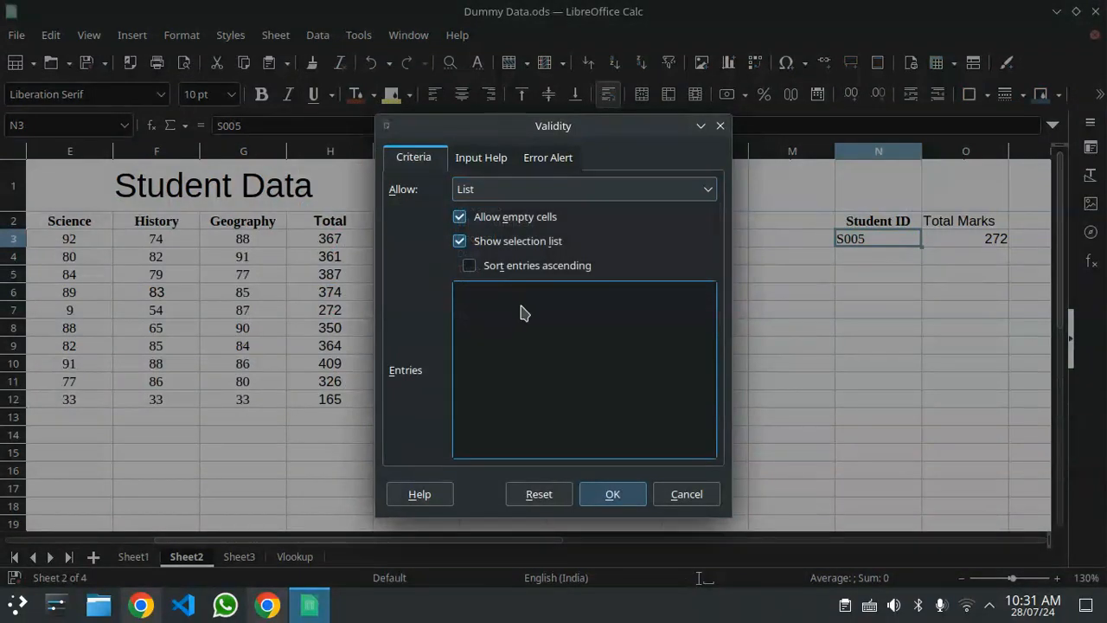
# - Paste the copied student IDs as the list entries and apply the validity rule to N3
pyautogui.rightClick(522, 311)
pyautogui.click(545, 388)
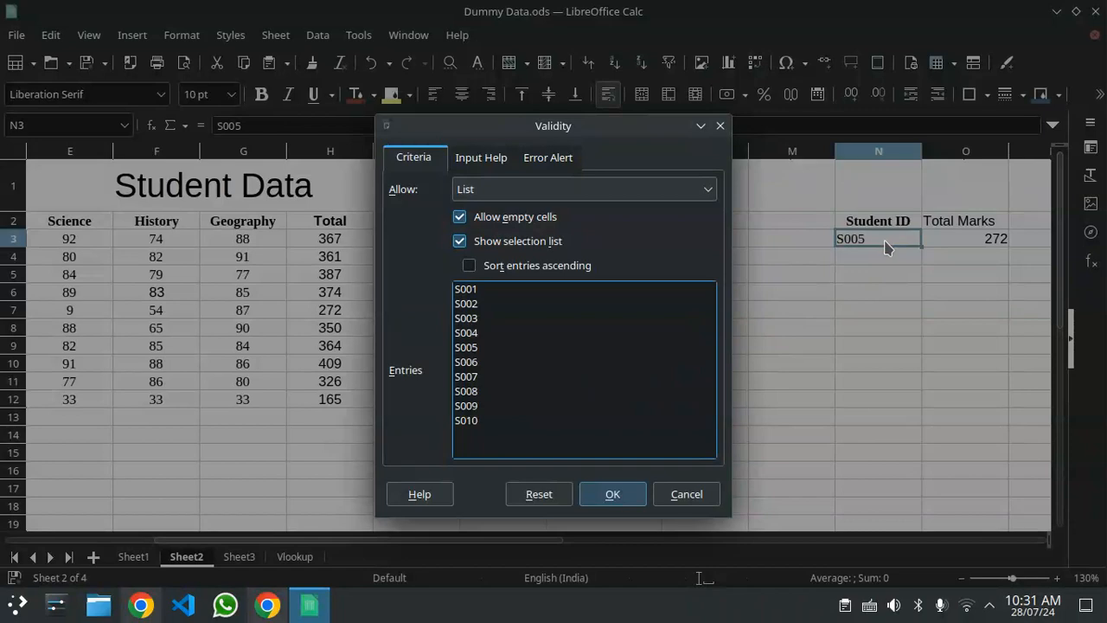
pyautogui.click(619, 500)
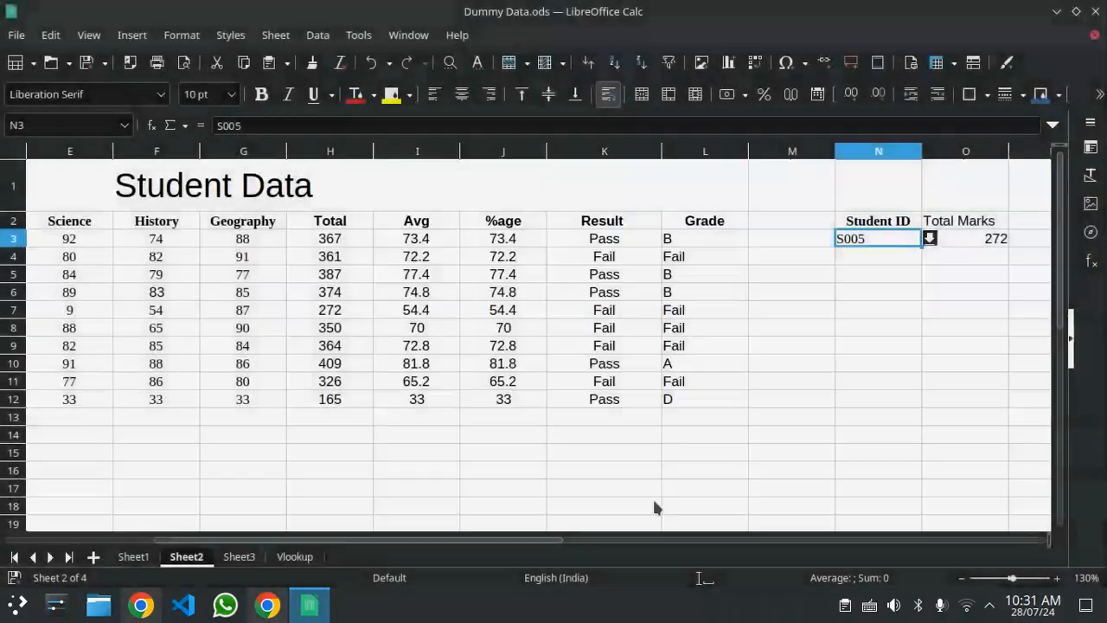
# - Choose the eighth and then the sixth student's ID from the selection list in N3
pyautogui.click(932, 242)
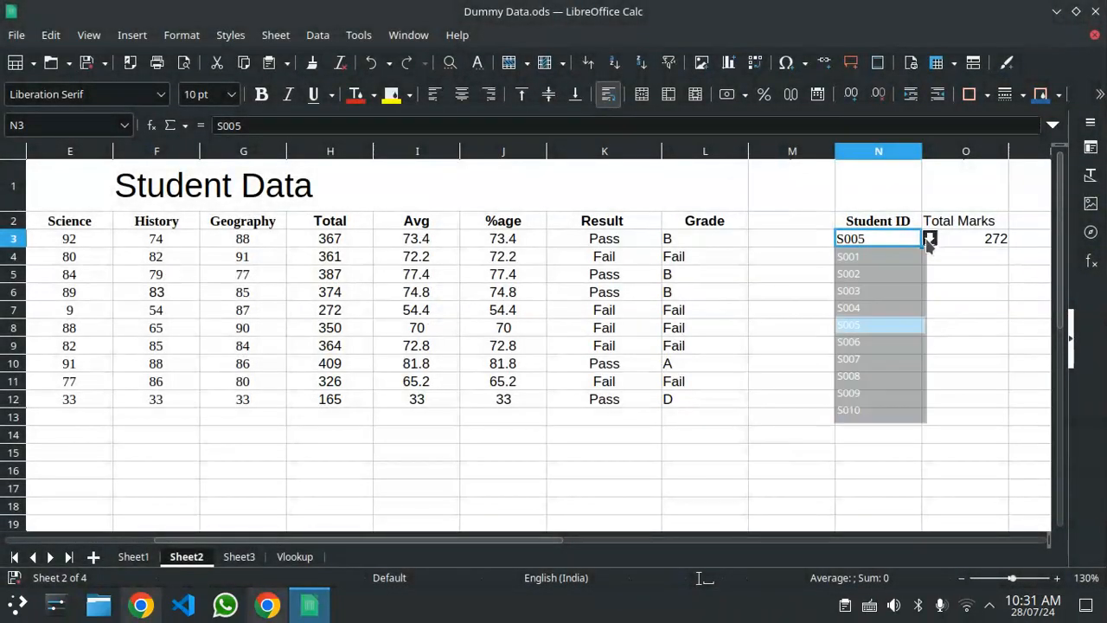
pyautogui.click(861, 381)
pyautogui.click(931, 240)
pyautogui.click(886, 342)
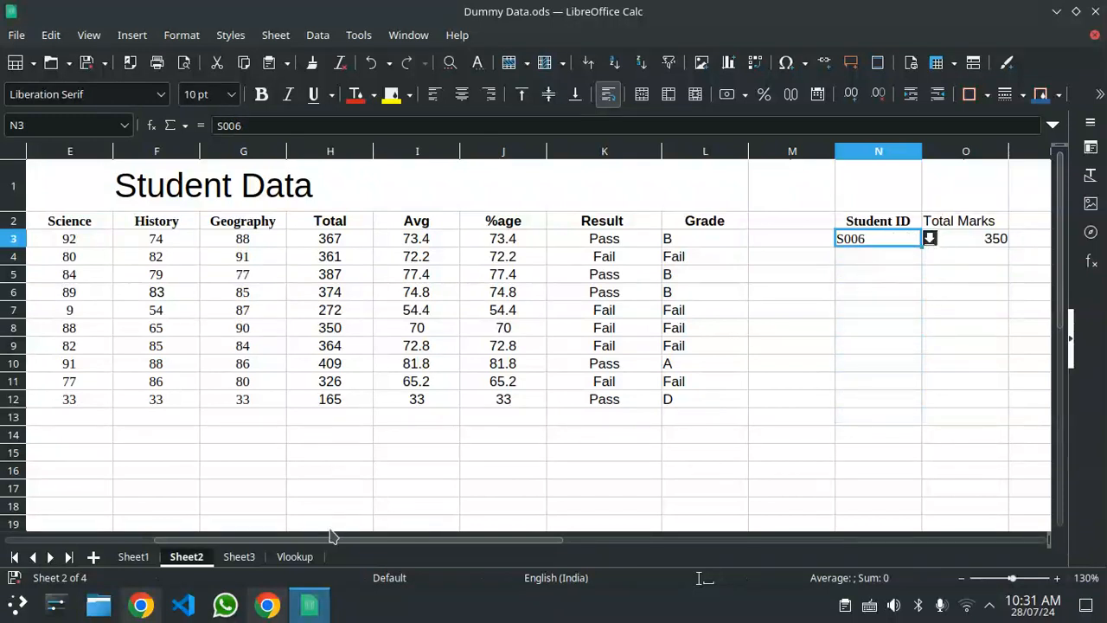
# - Switch to Sheet3, look through the sales transactions and select the whole table A1:H44 including its headers
pyautogui.click(241, 558)
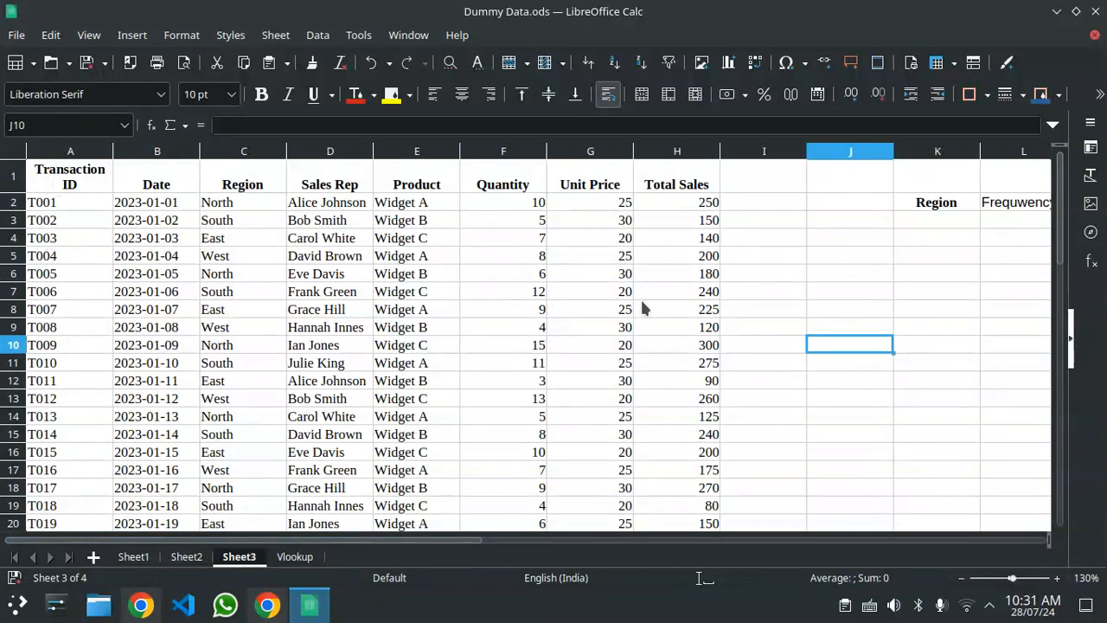
pyautogui.scroll(-11, 650, 305)
pyautogui.scroll(11, 653, 314)
pyautogui.click(39, 175)
pyautogui.moveTo(38, 174); pyautogui.dragTo(50, 197)
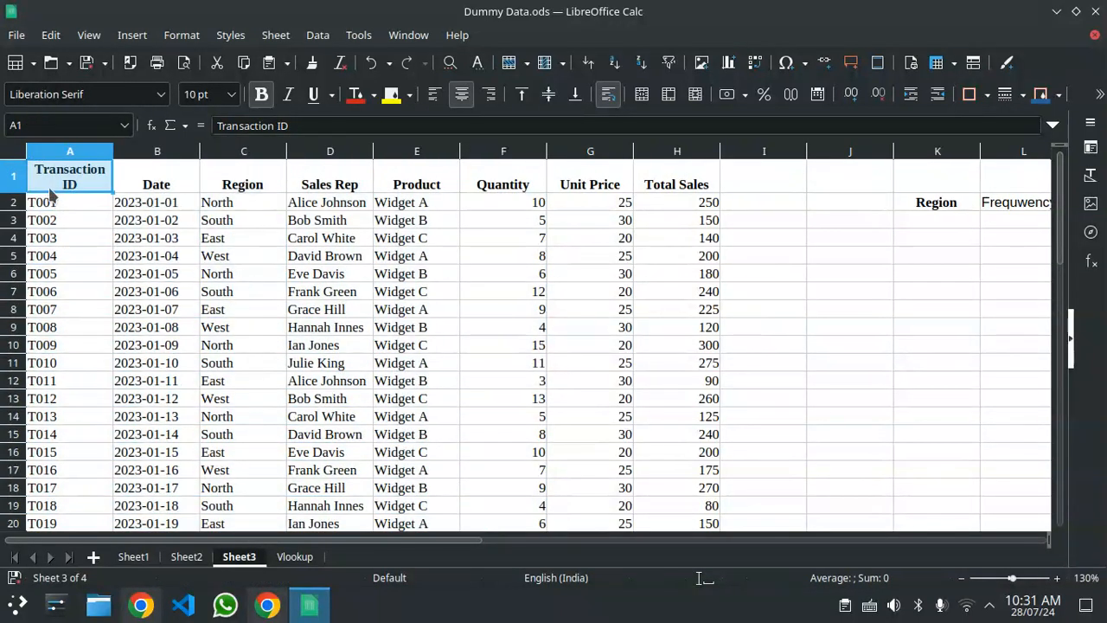
pyautogui.click(132, 211)
pyautogui.hotkey('ctrl', 'Home')
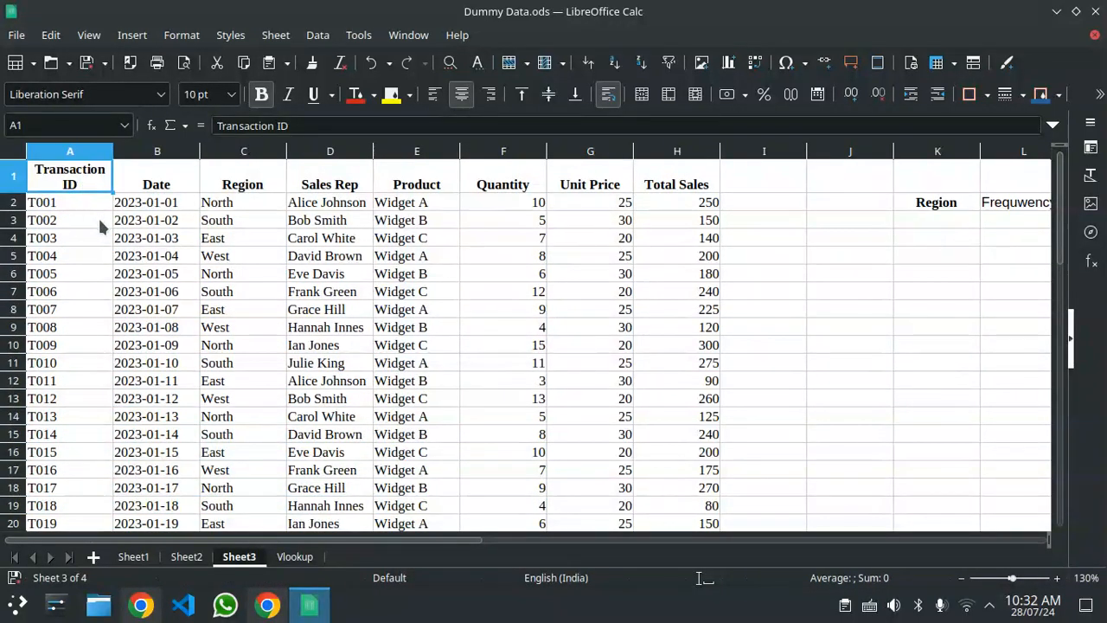
pyautogui.hotkey('ctrl', 'shift', 'Down')
pyautogui.hotkey('ctrl', 'shift', 'Right')
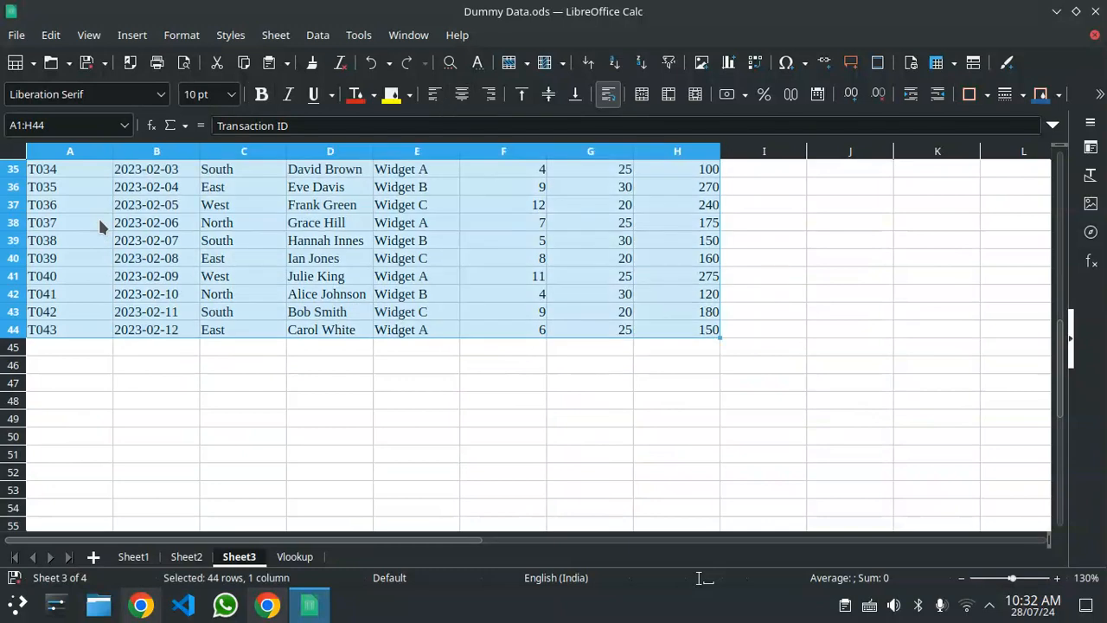
pyautogui.scroll(3, 121, 220)
pyautogui.scroll(8, 121, 221)
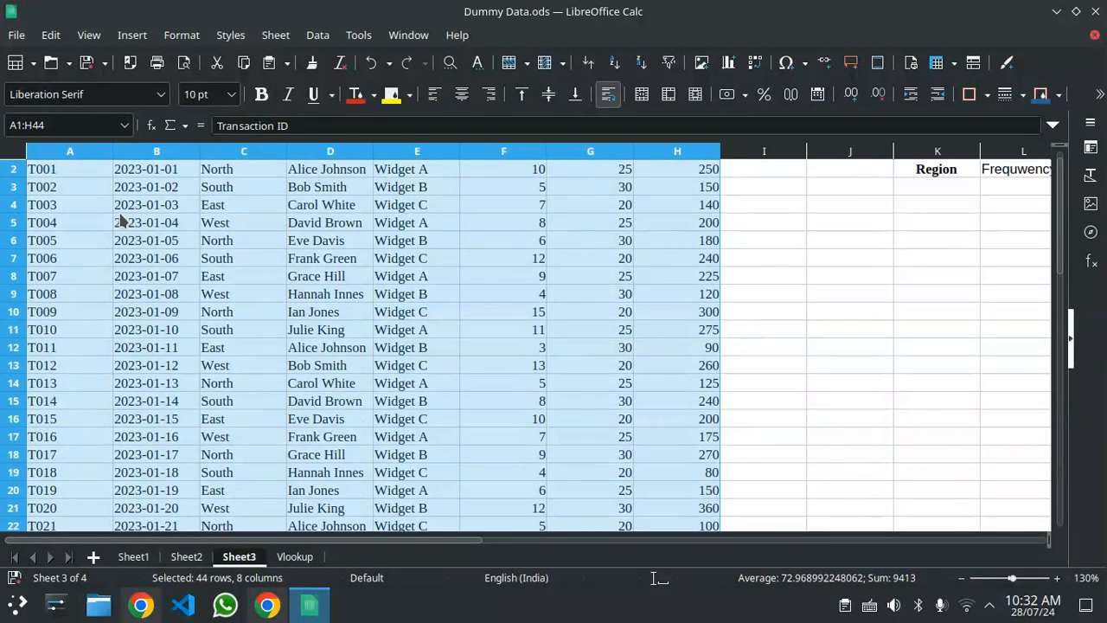
pyautogui.scroll(1, 278, 240)
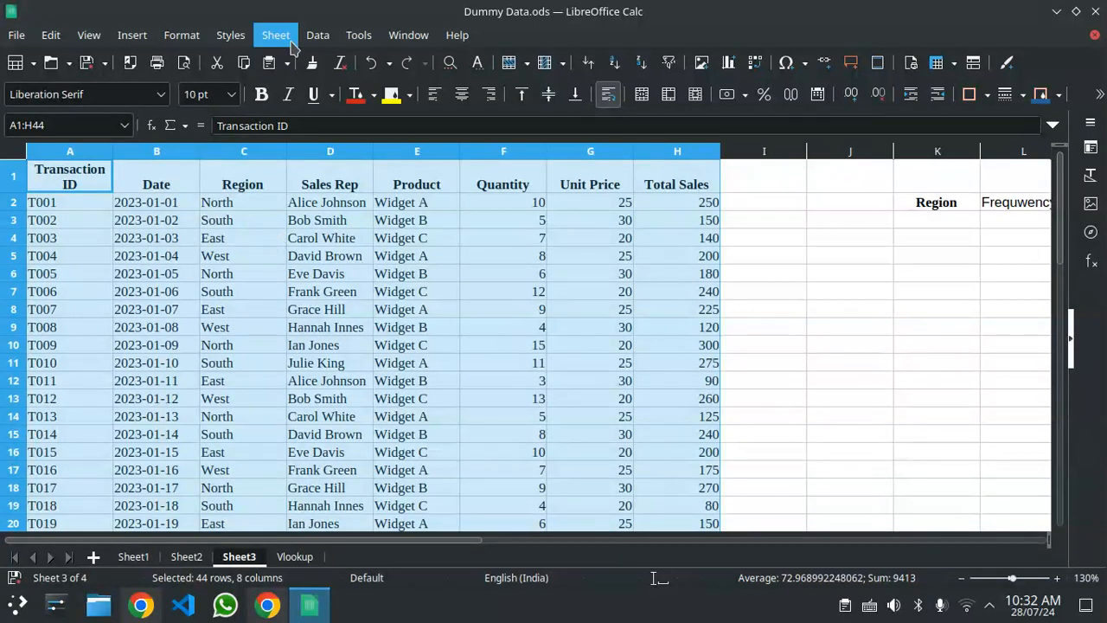
# - Start a new pivot table using the current selection as its source
pyautogui.click(317, 34)
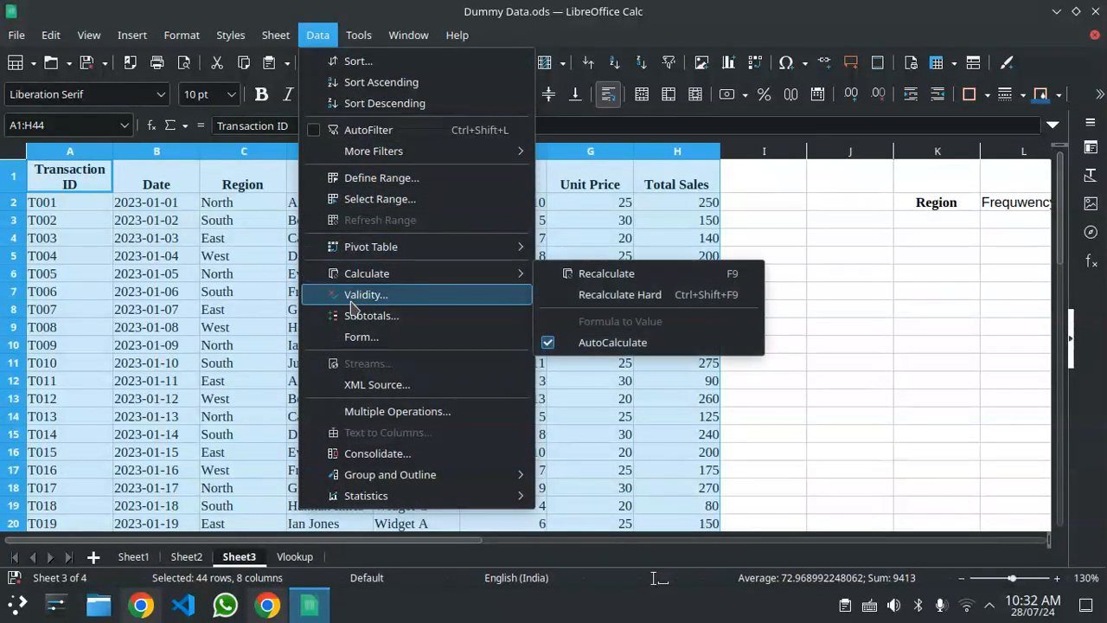
pyautogui.moveTo(364, 250)
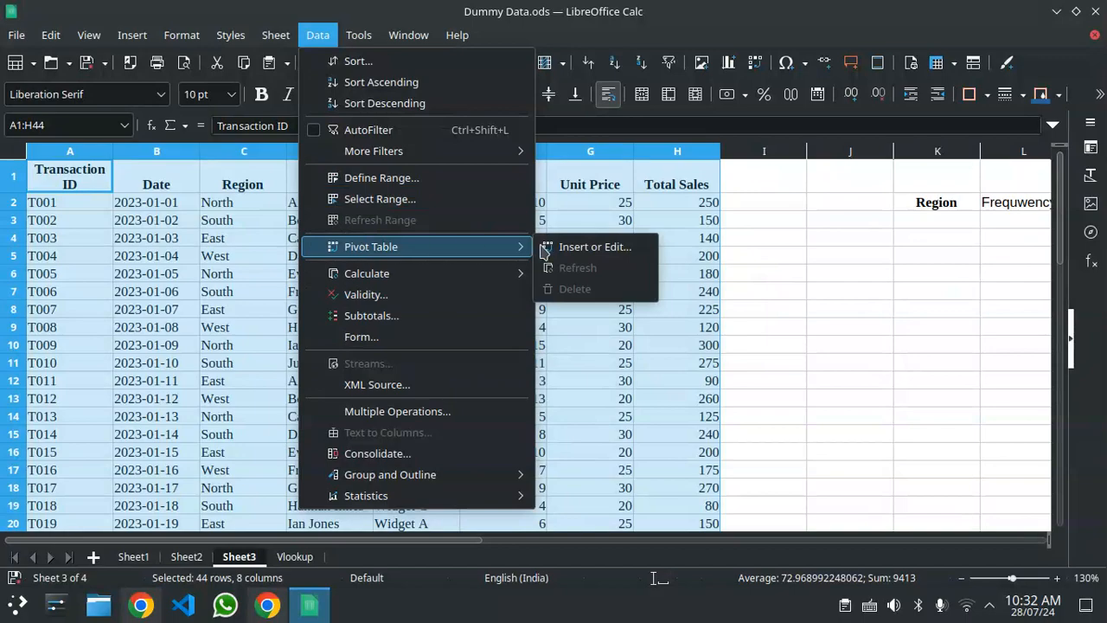
pyautogui.click(580, 248)
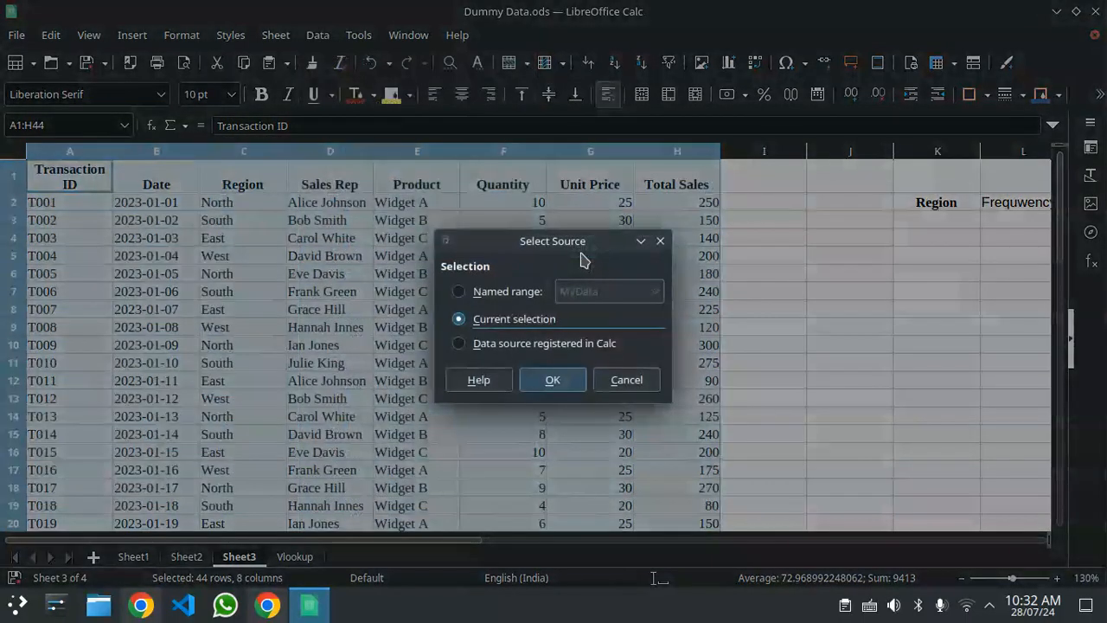
pyautogui.click(552, 385)
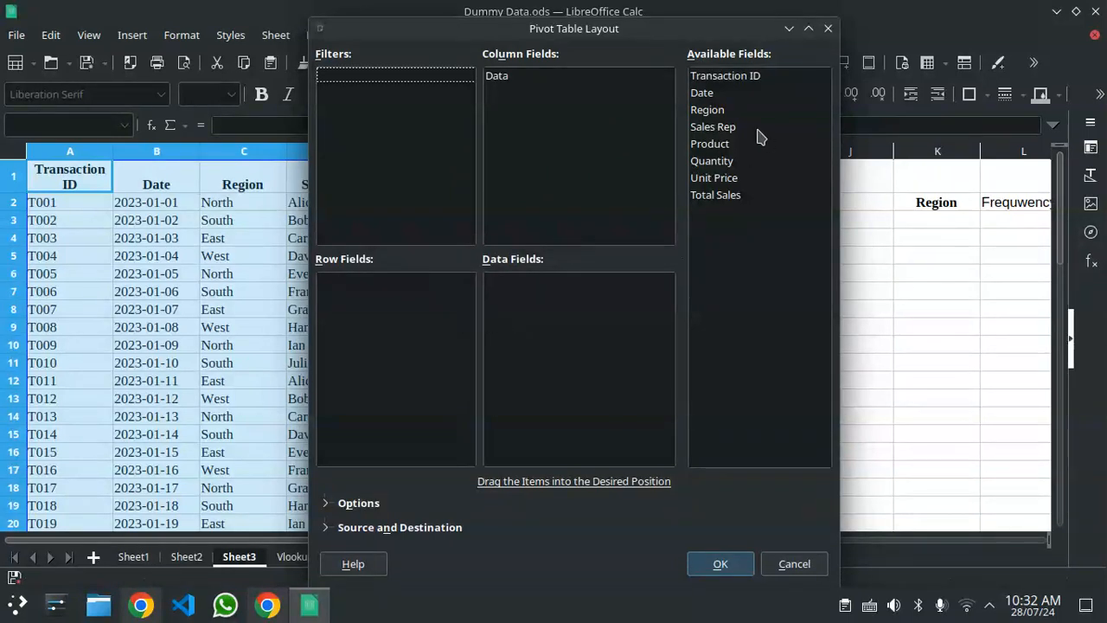
# - Remove Data from the pivot table's column fields and add Region and Product as row fields
pyautogui.moveTo(496, 76); pyautogui.dragTo(746, 240)
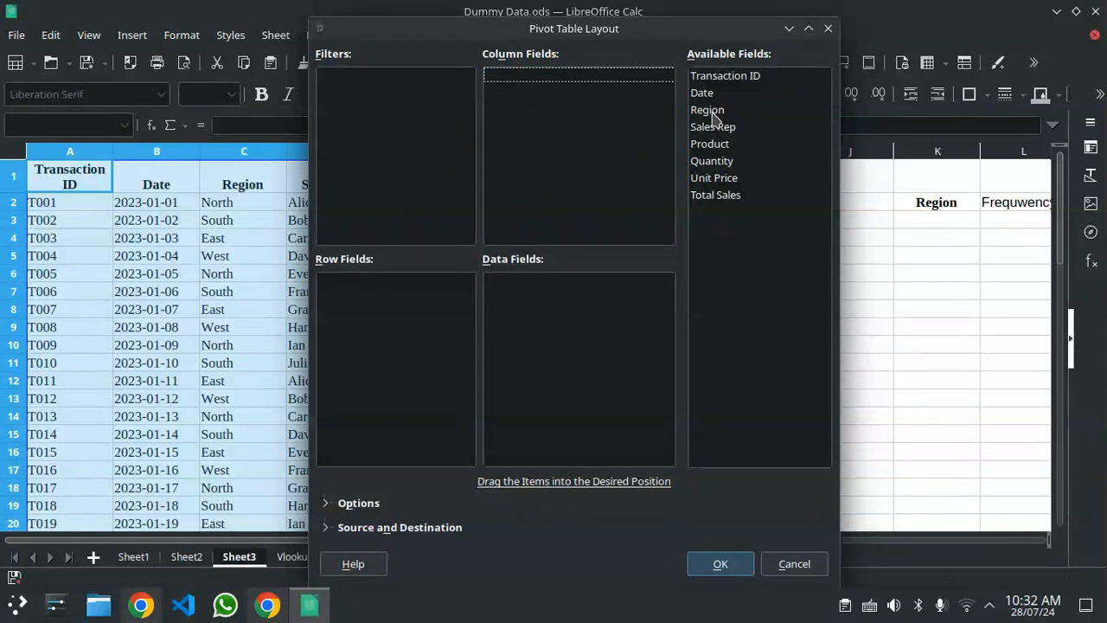
pyautogui.moveTo(715, 117); pyautogui.dragTo(401, 297)
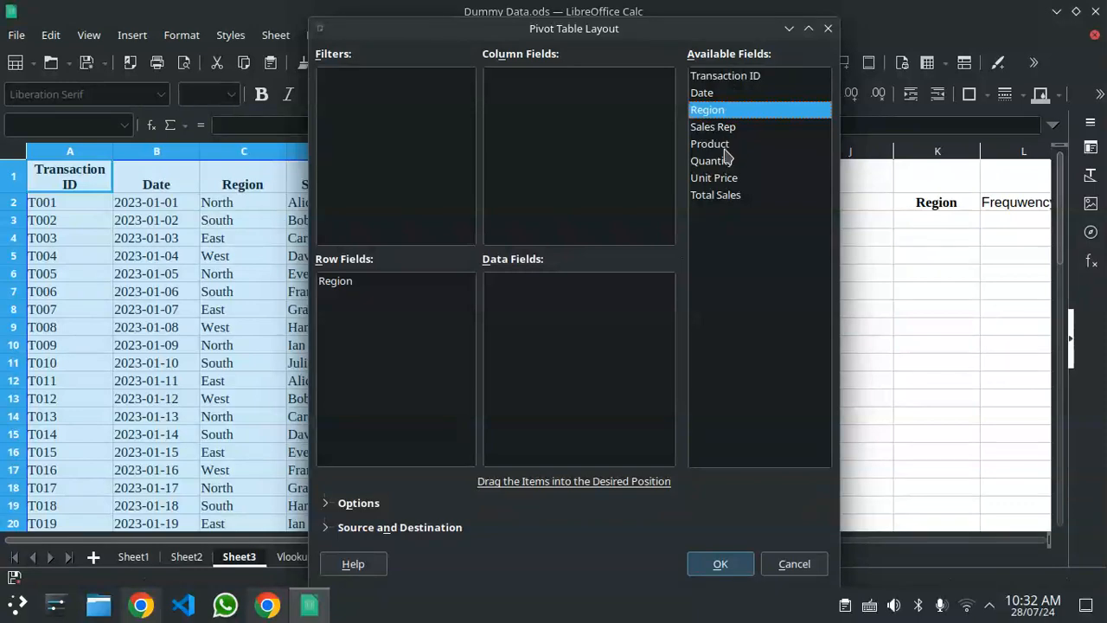
pyautogui.moveTo(633, 30); pyautogui.dragTo(679, 430)
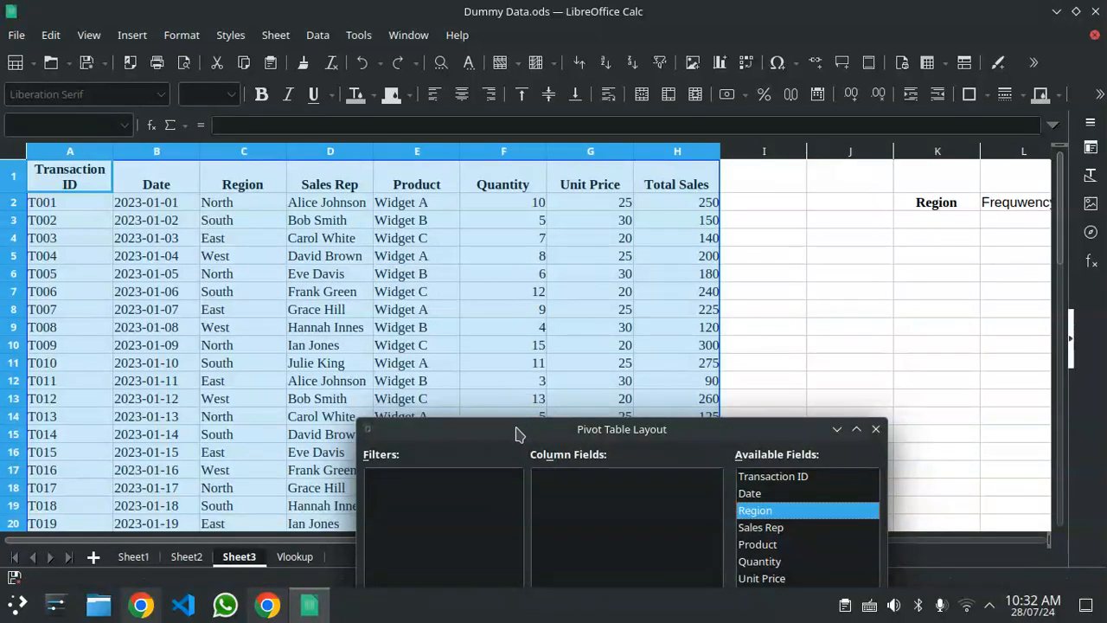
pyautogui.moveTo(571, 440); pyautogui.dragTo(489, 106)
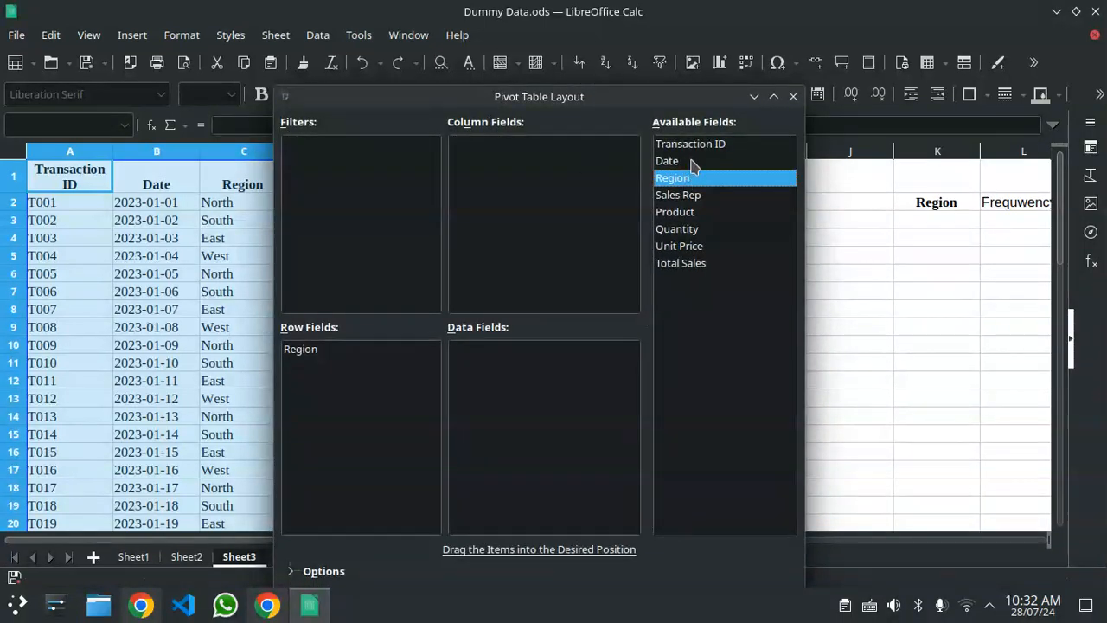
pyautogui.moveTo(692, 214); pyautogui.dragTo(339, 386)
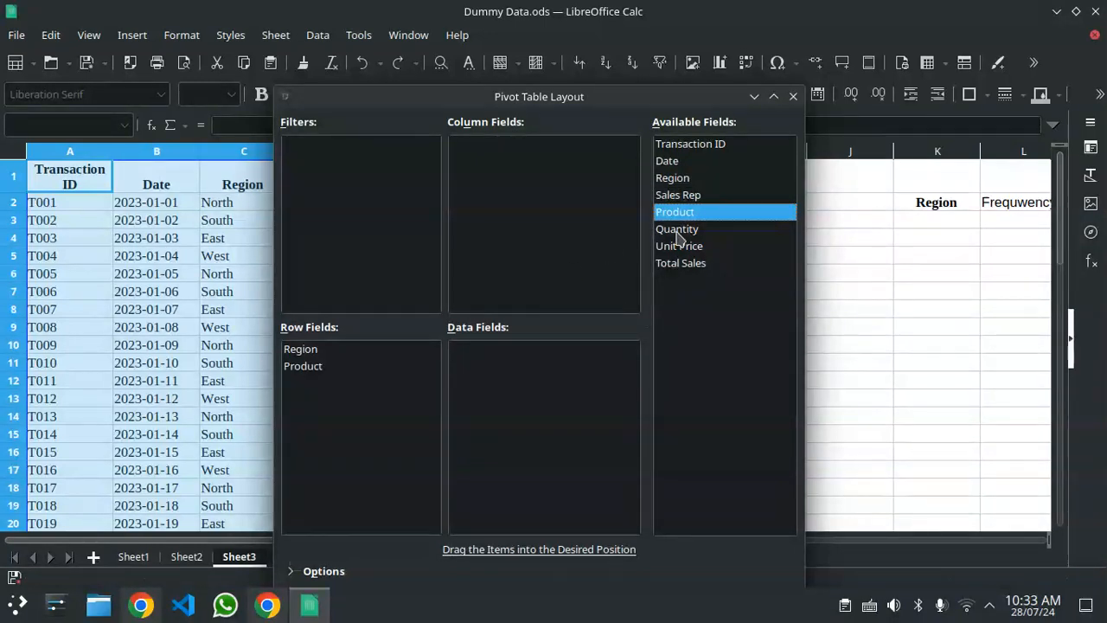
# - Add Quantity as the data field and Product as a filter field, and create the pivot table
pyautogui.moveTo(678, 229); pyautogui.dragTo(524, 370)
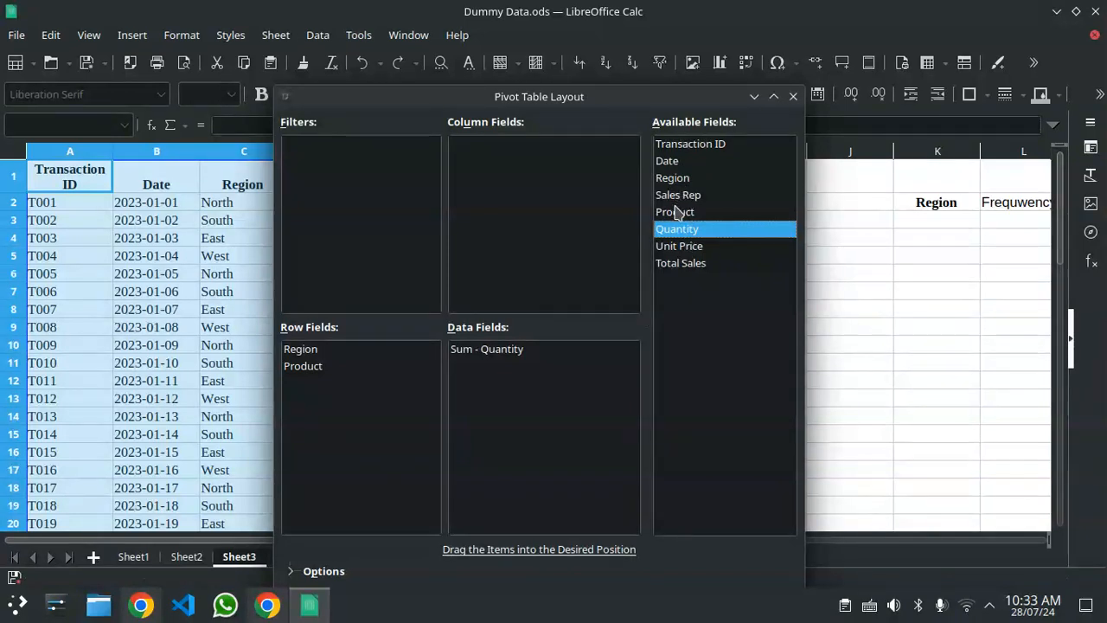
pyautogui.moveTo(668, 229); pyautogui.dragTo(315, 154)
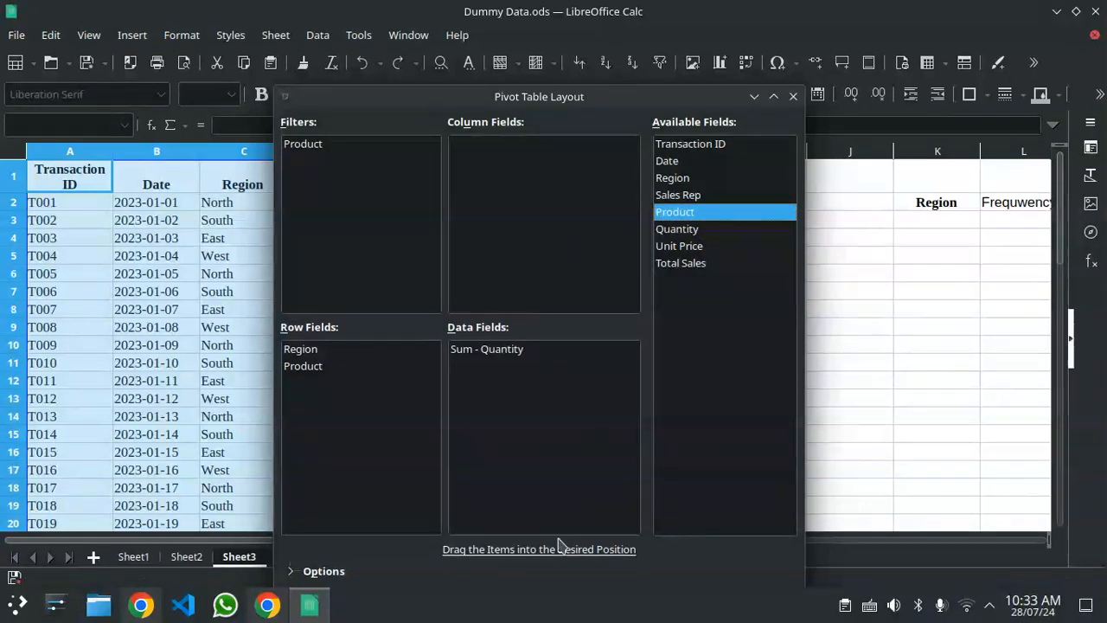
pyautogui.press('Return')
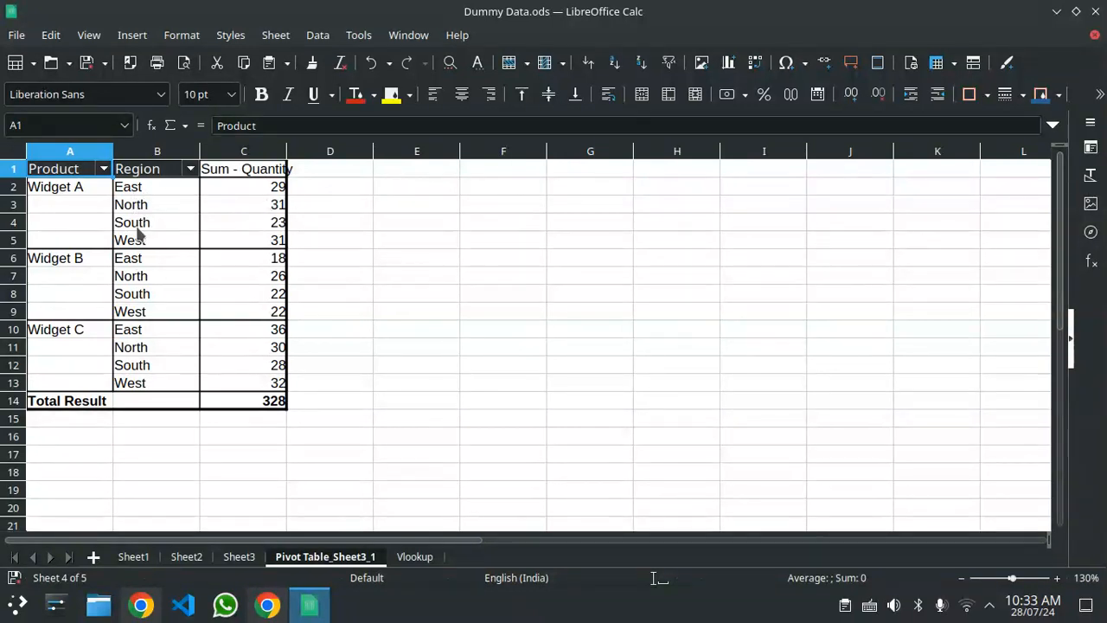
# - Try to add Product to the filter fields in the existing pivot table's layout while it remains a row field
pyautogui.click(104, 169)
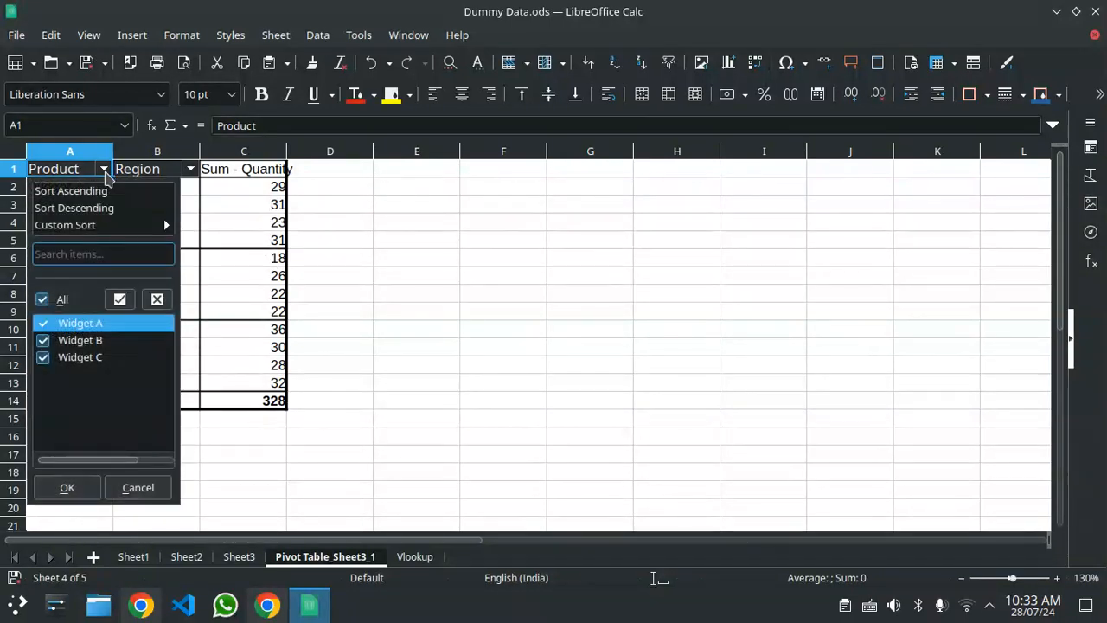
pyautogui.click(105, 173)
pyautogui.scroll(-1, 287, 275)
pyautogui.scroll(1, 287, 281)
pyautogui.rightClick(242, 247)
pyautogui.click(281, 329)
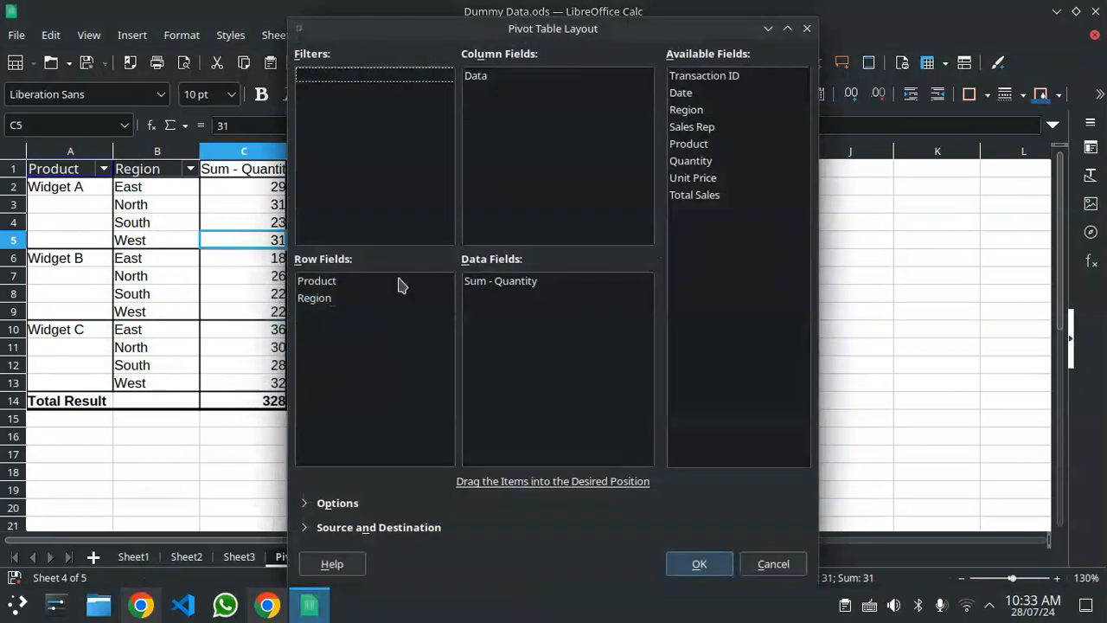
pyautogui.moveTo(690, 147); pyautogui.dragTo(354, 87)
pyautogui.click(697, 563)
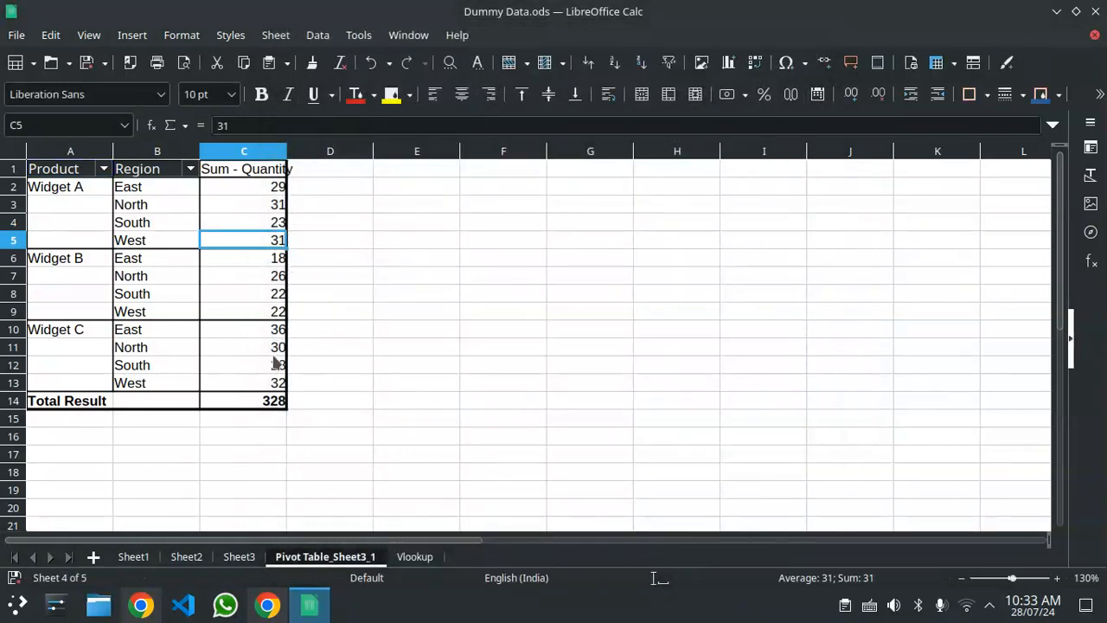
# - Filter the pivot table's Product column to only Widget C by excluding Widget A and Widget B
pyautogui.moveTo(381, 528); pyautogui.dragTo(216, 533)
pyautogui.click(167, 381)
pyautogui.scroll(5, 178, 366)
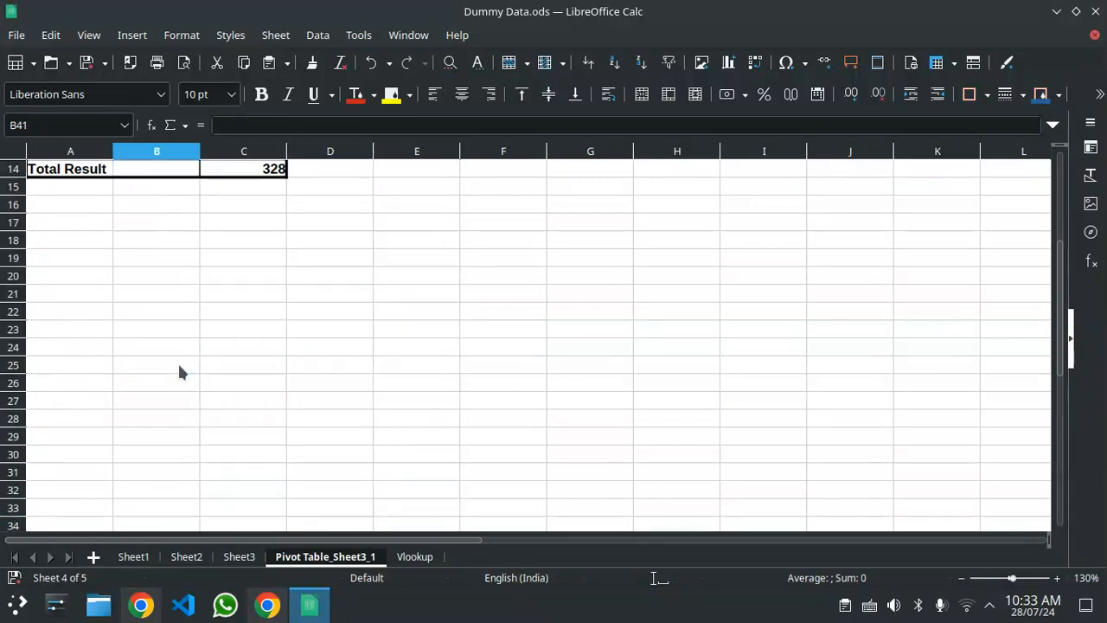
pyautogui.scroll(4, 179, 372)
pyautogui.click(103, 169)
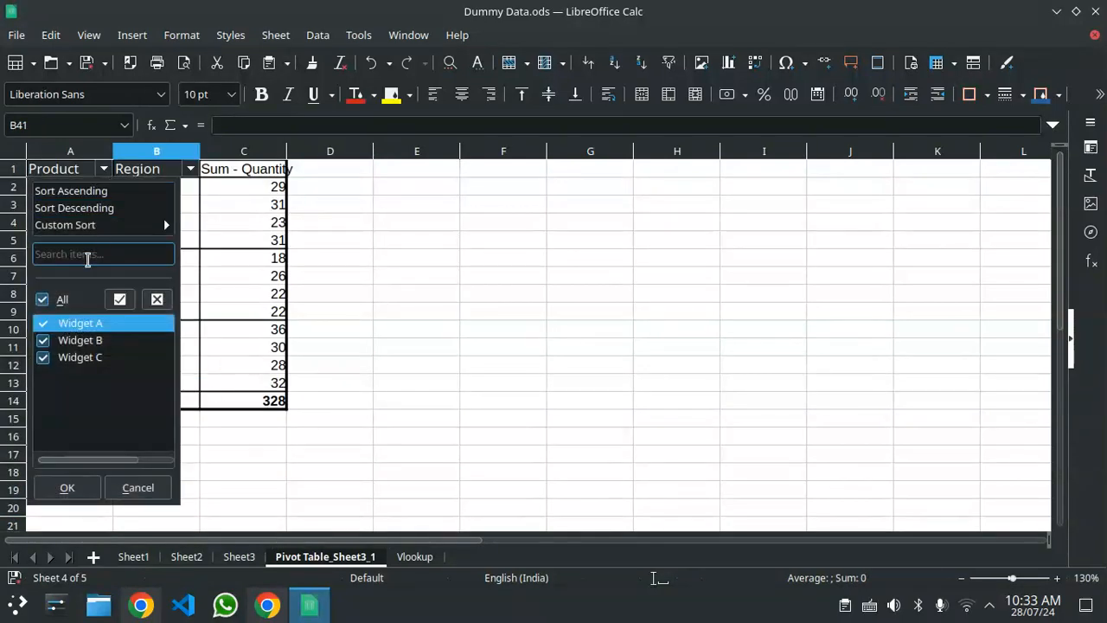
pyautogui.click(42, 323)
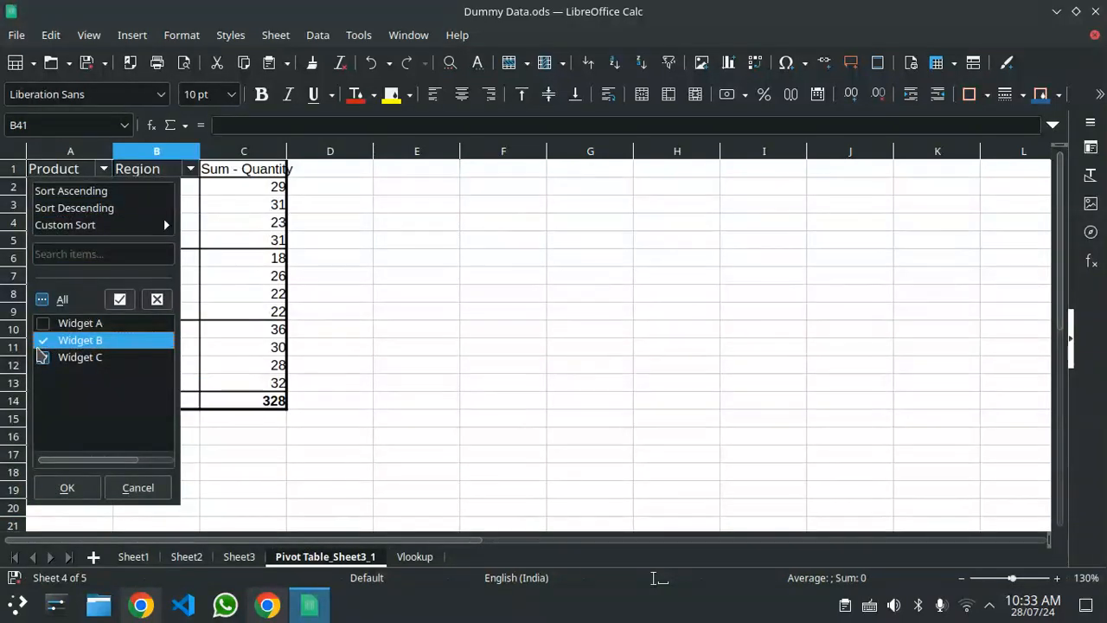
pyautogui.click(41, 343)
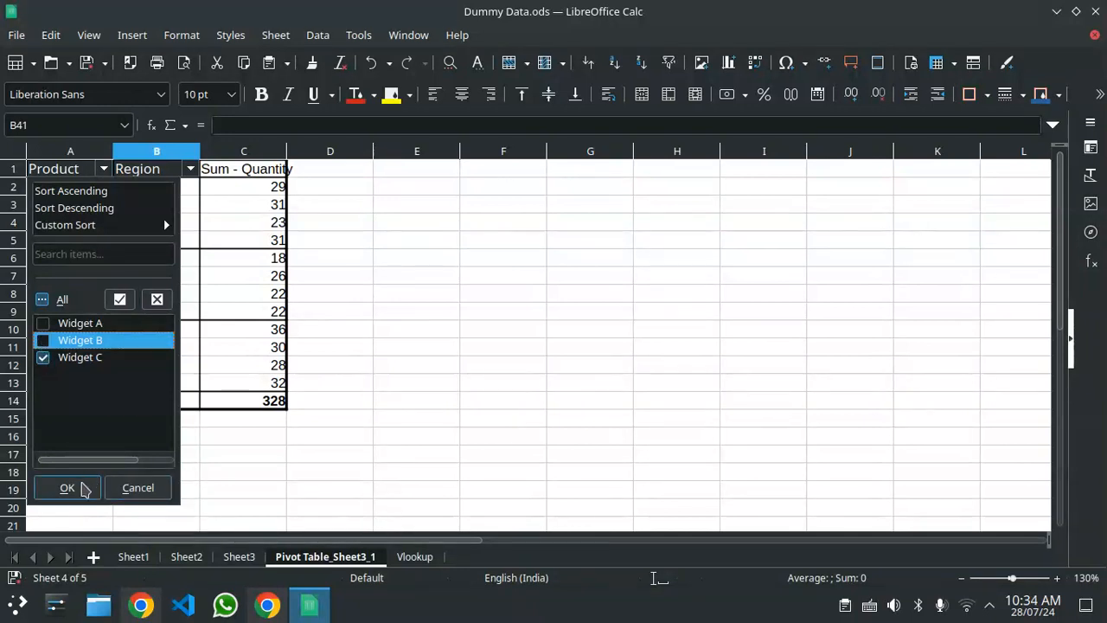
pyautogui.click(83, 489)
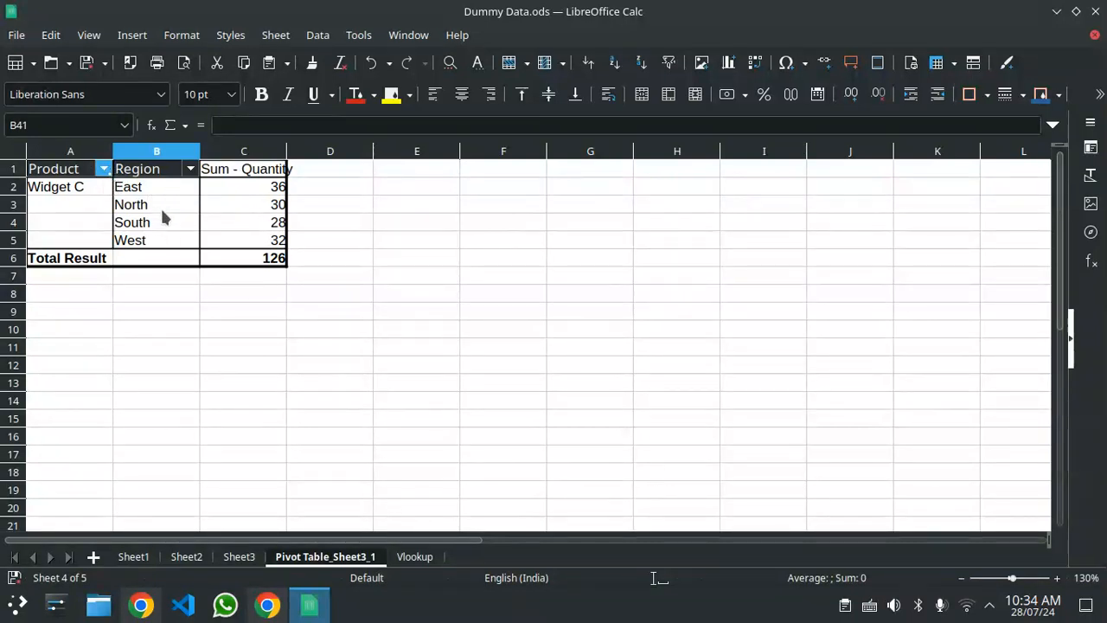
# - Insert a normal column chart based on the pivot table
pyautogui.rightClick(210, 210)
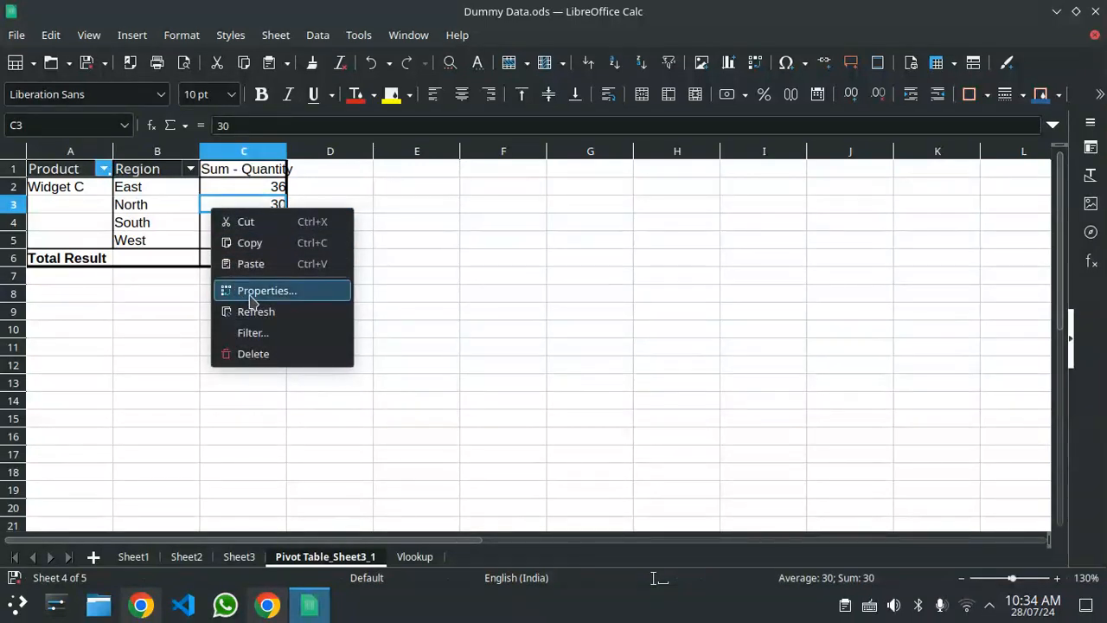
pyautogui.click(165, 205)
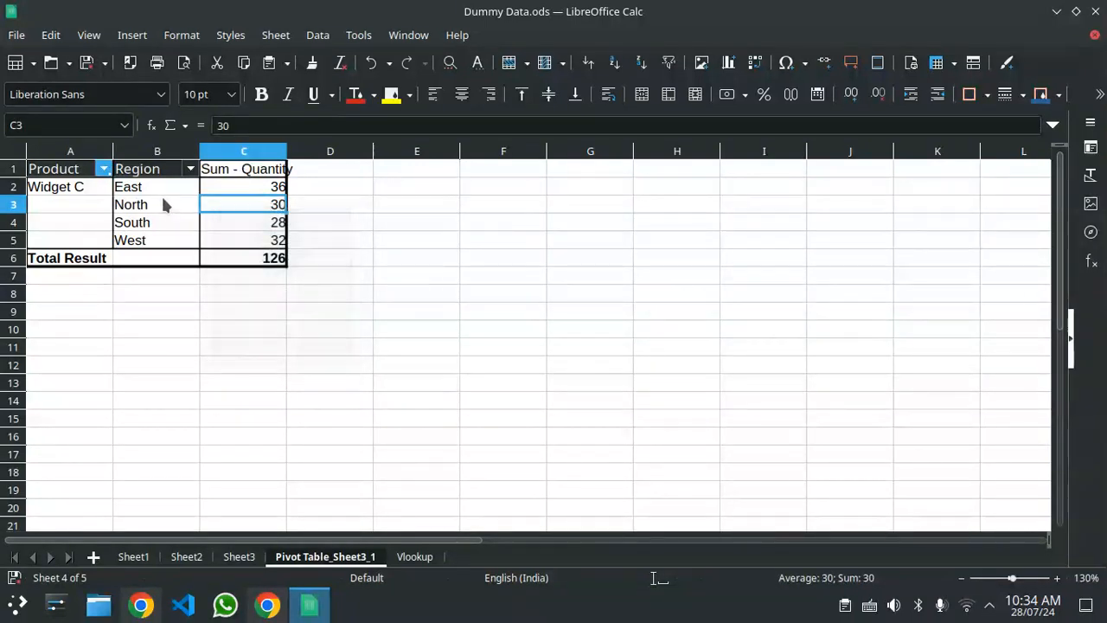
pyautogui.click(315, 36)
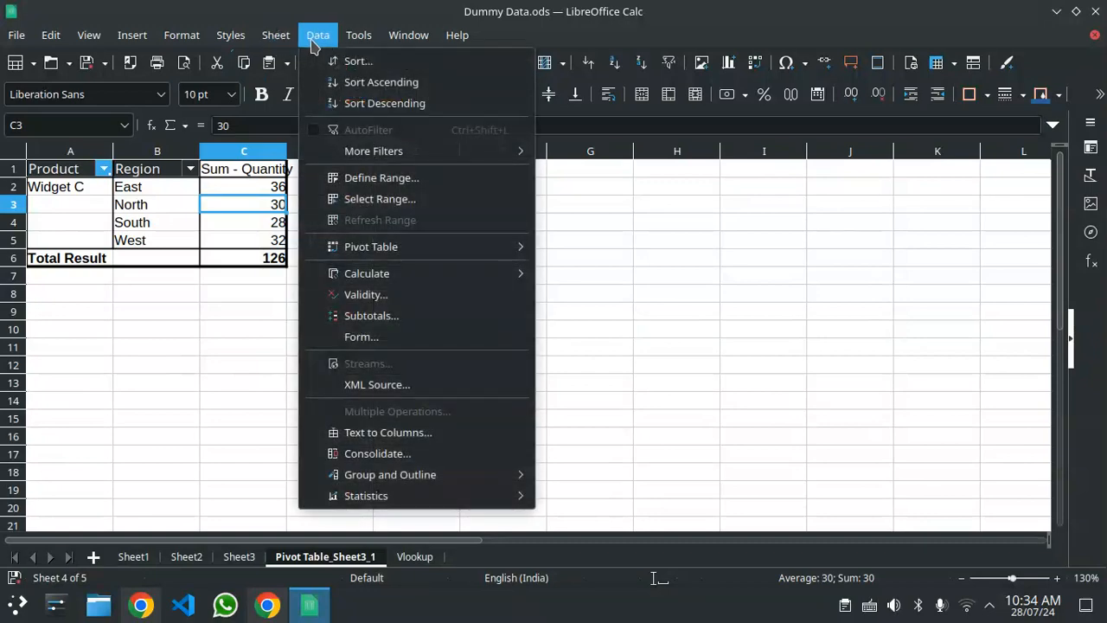
pyautogui.click(134, 39)
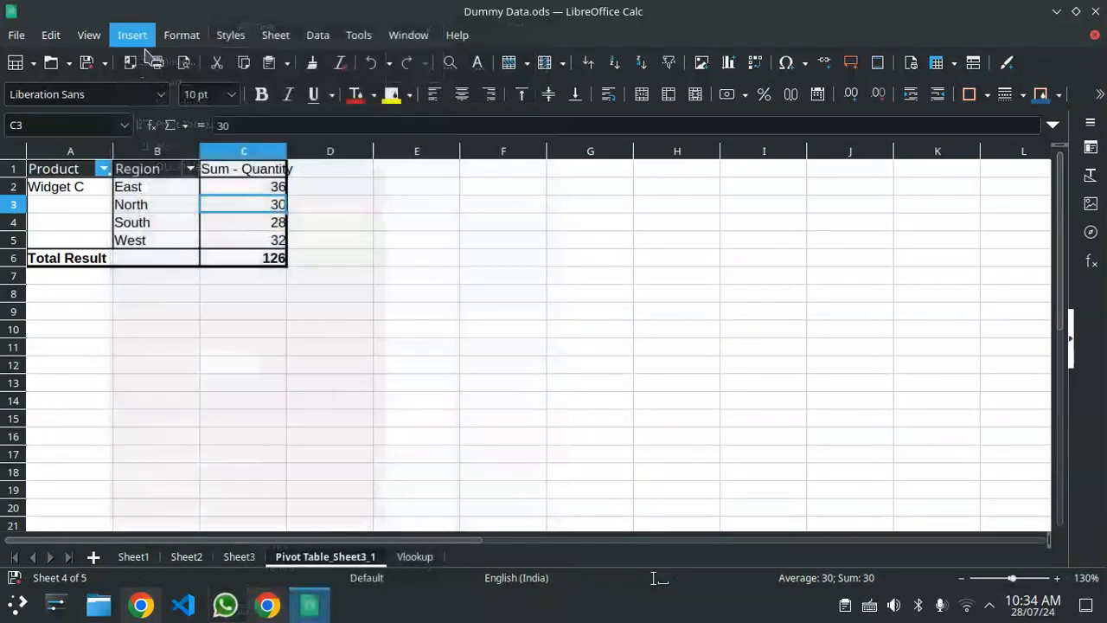
pyautogui.click(134, 39)
pyautogui.click(168, 87)
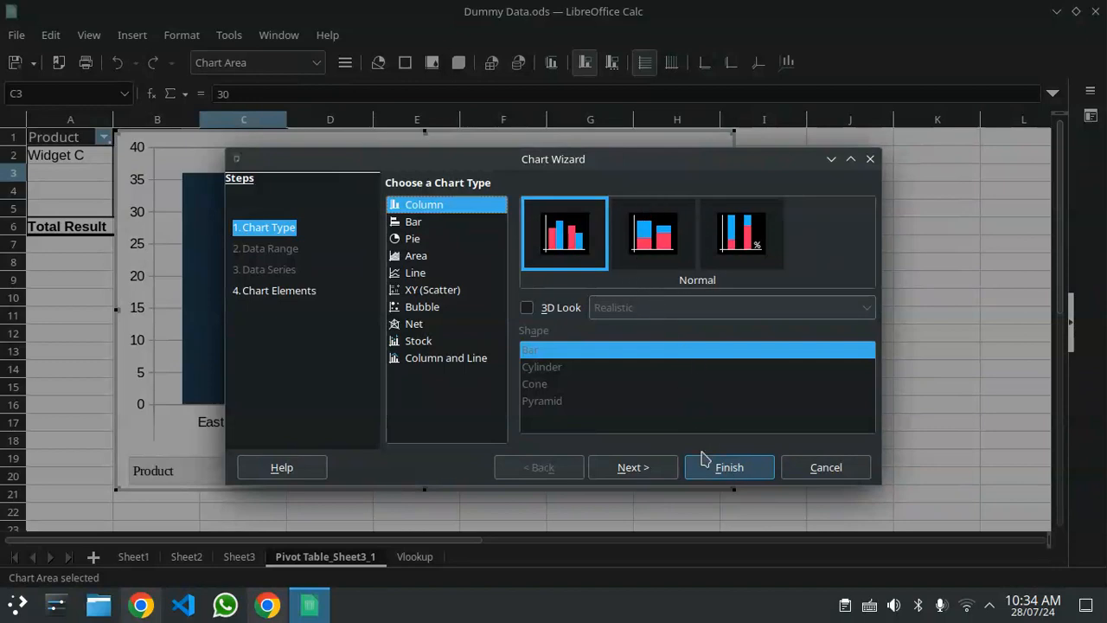
pyautogui.click(704, 471)
pyautogui.click(573, 400)
pyautogui.click(692, 417)
pyautogui.click(851, 393)
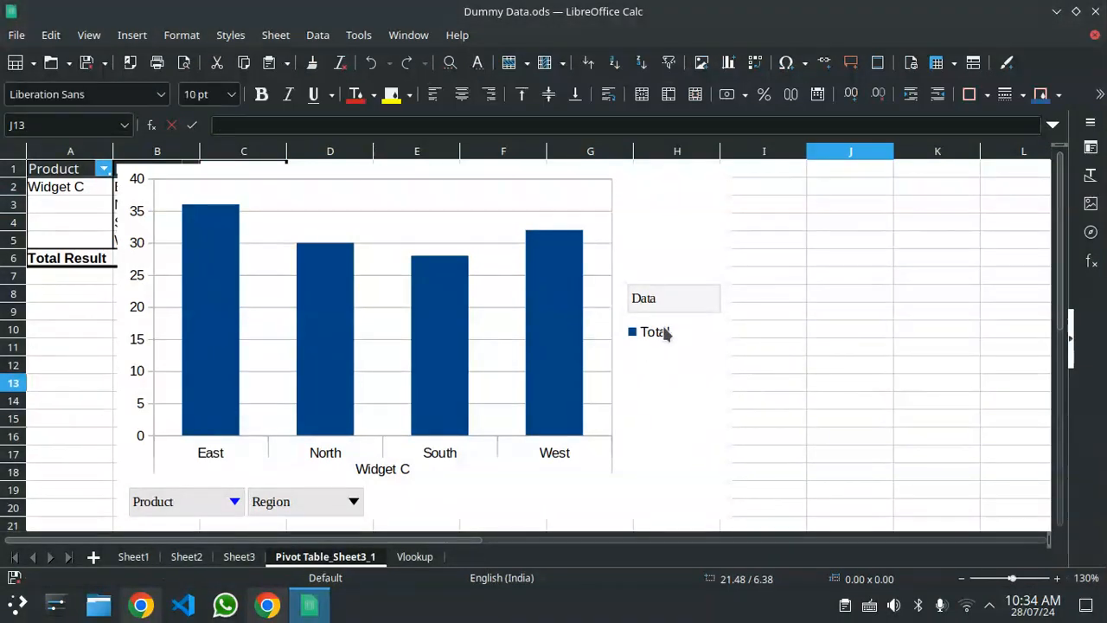
# - Move the pivot chart beside the pivot table so that it no longer covers the table's columns
pyautogui.click(667, 253)
pyautogui.click(735, 310)
pyautogui.click(638, 440)
pyautogui.moveTo(638, 440); pyautogui.dragTo(867, 467)
pyautogui.doubleClick(867, 467)
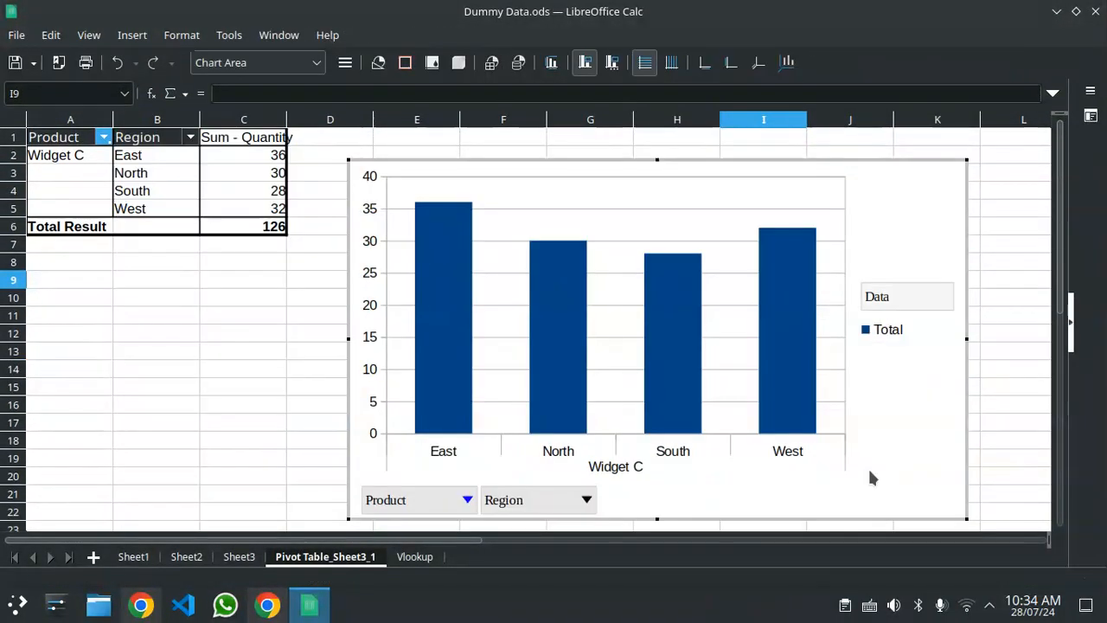
# - Reset the pivot table's Product filter to include all widgets
pyautogui.click(103, 137)
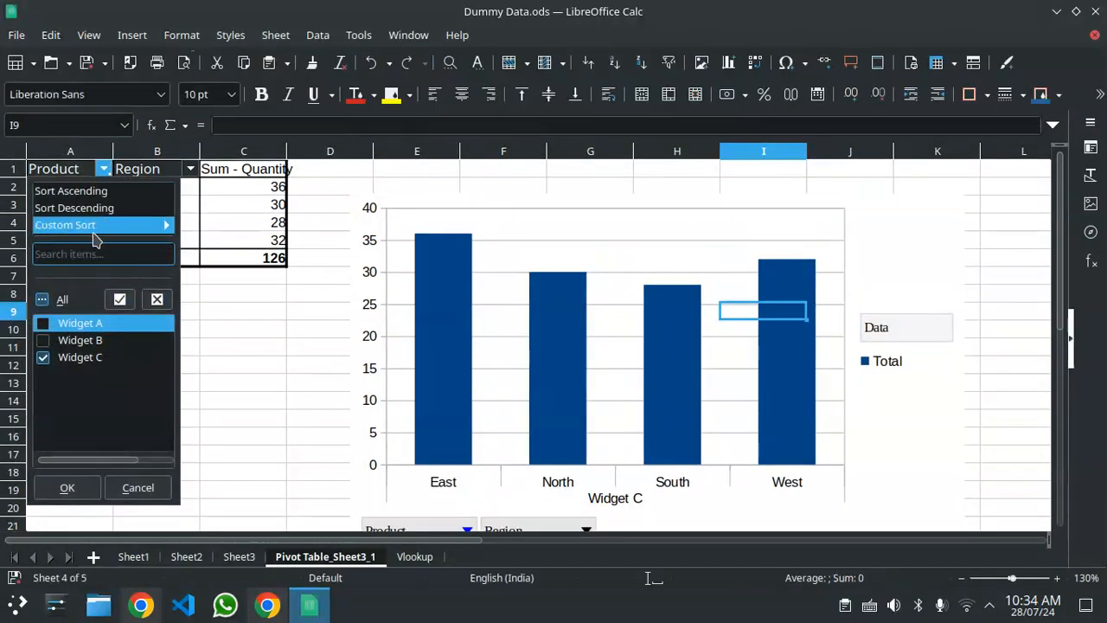
pyautogui.click(42, 299)
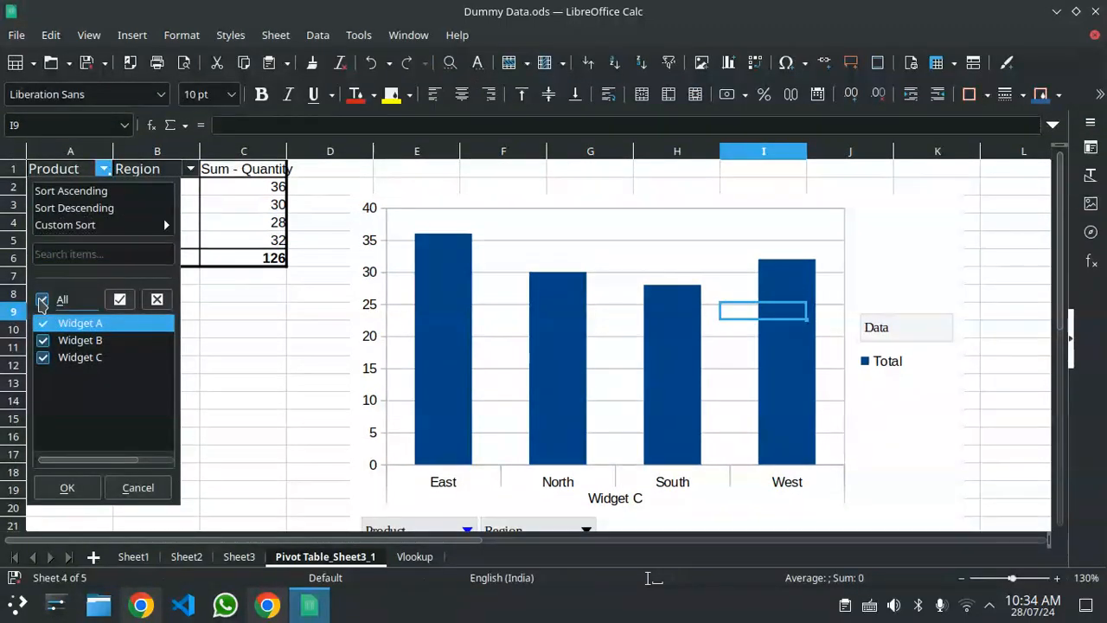
pyautogui.click(67, 489)
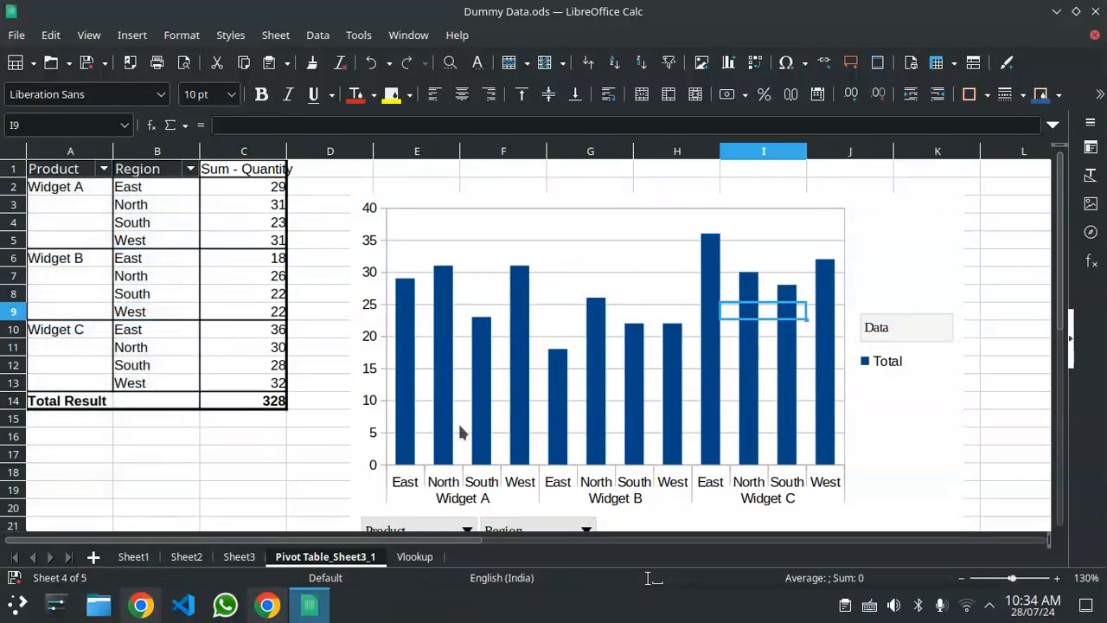
pyautogui.click(1023, 293)
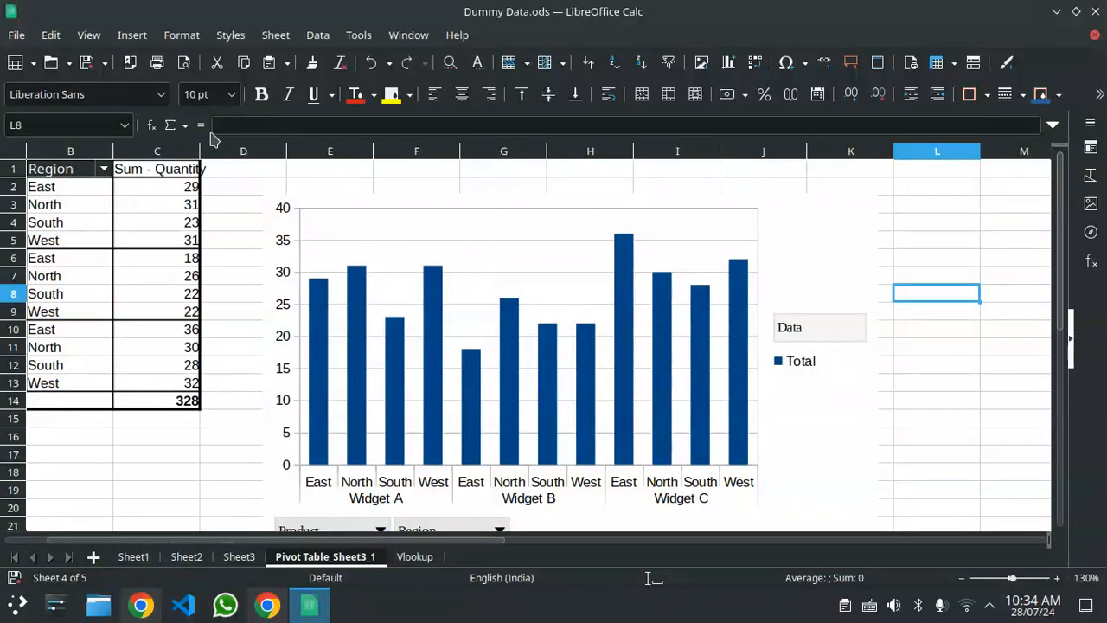
pyautogui.rightClick(451, 295)
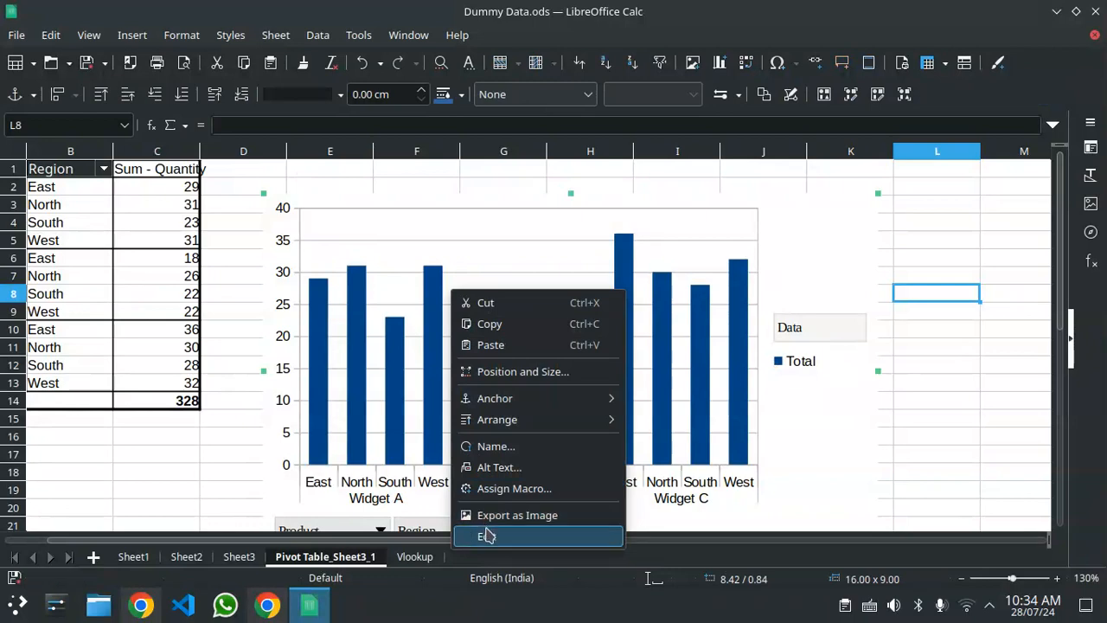
pyautogui.click(486, 536)
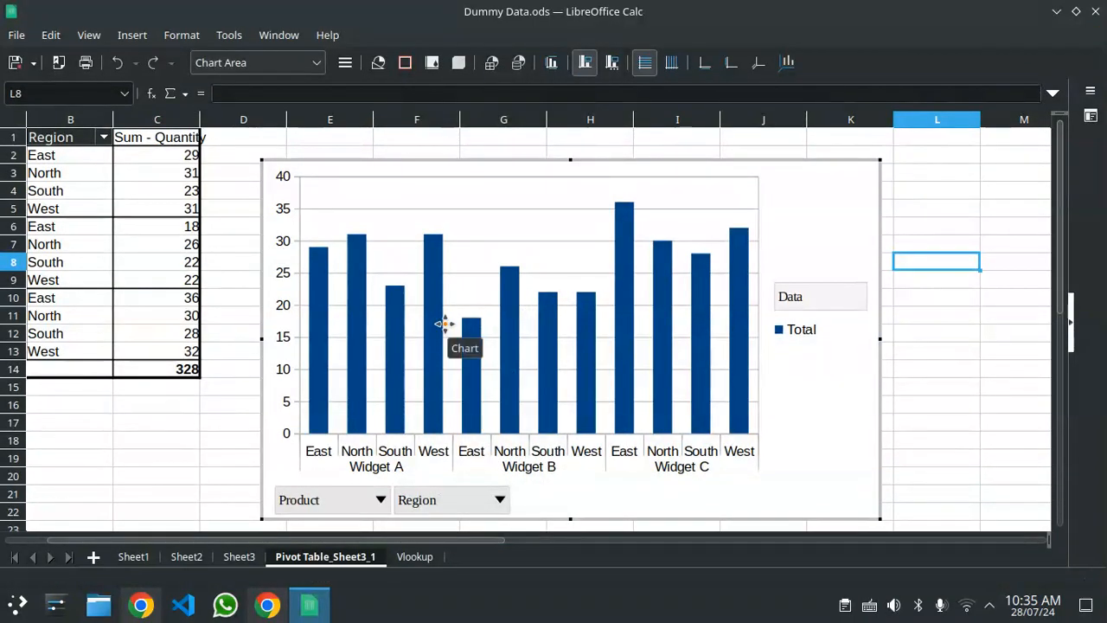
pyautogui.click(952, 391)
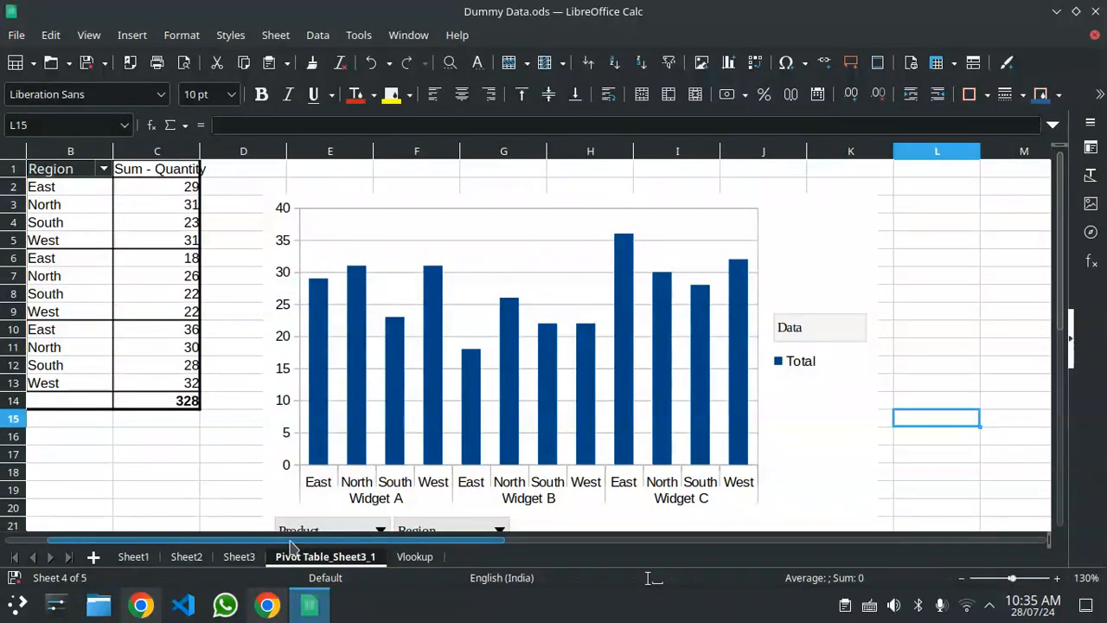
# - Change the pivot table layout by moving Product from the row fields to the filter fields and apply it
pyautogui.hscroll(-1, 222, 540)
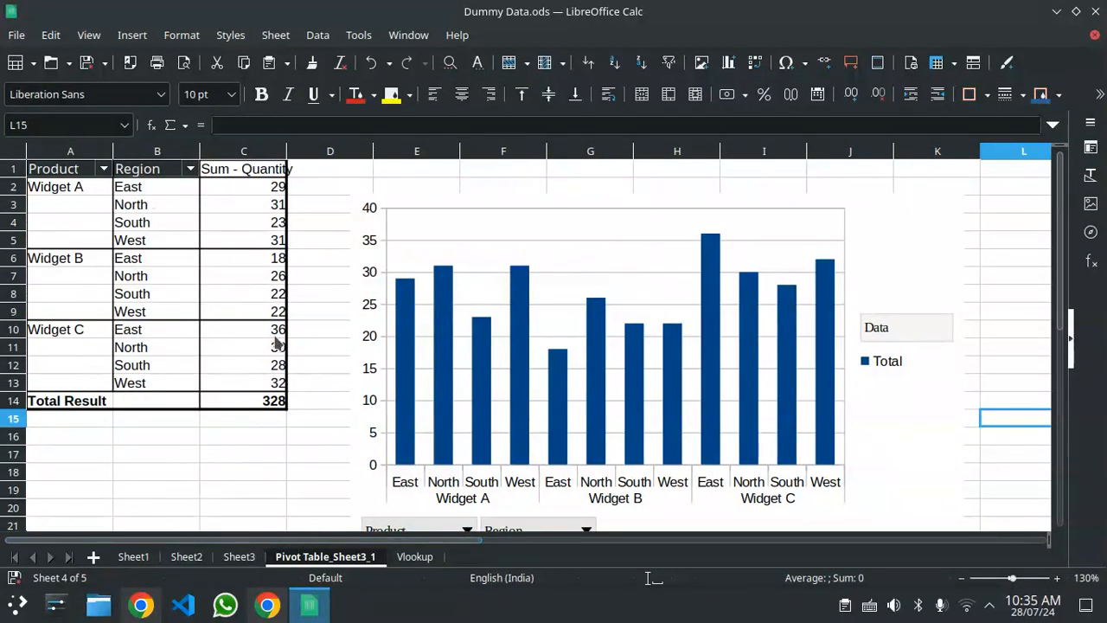
pyautogui.rightClick(240, 308)
pyautogui.click(294, 388)
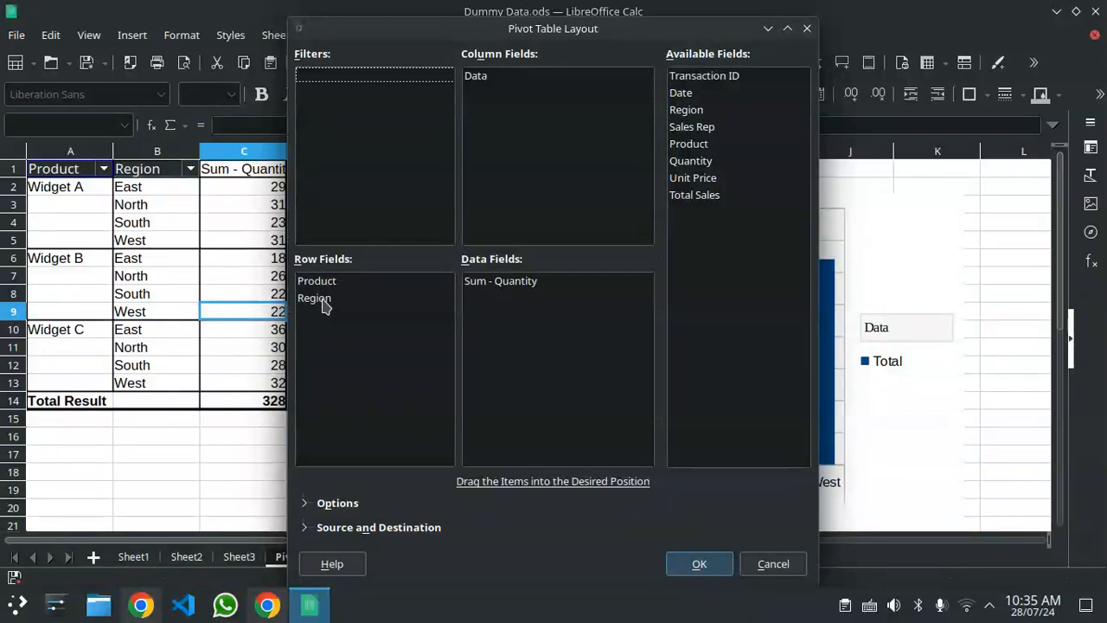
pyautogui.moveTo(315, 282); pyautogui.dragTo(718, 250)
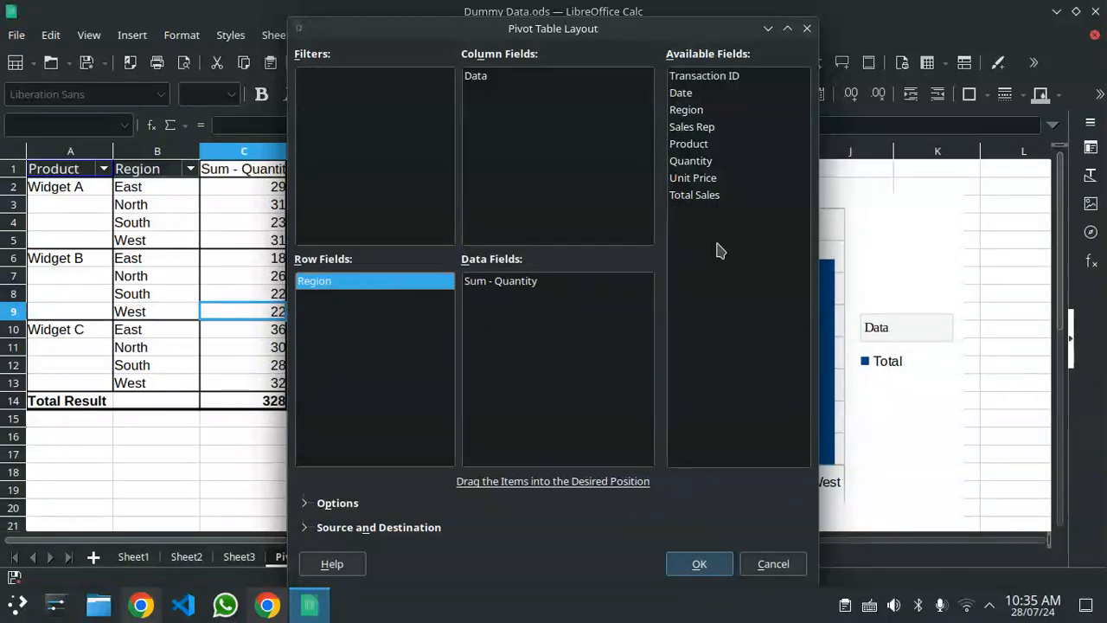
pyautogui.moveTo(694, 146); pyautogui.dragTo(346, 103)
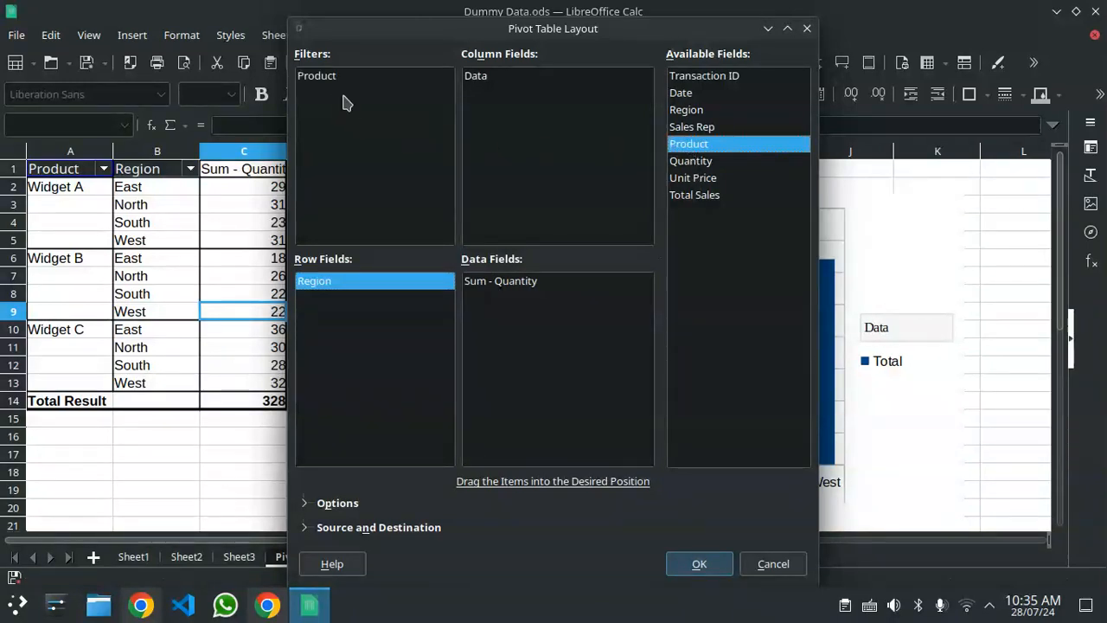
pyautogui.click(696, 564)
# - Filter the pivot table's Product field to show only Widget C
pyautogui.click(192, 170)
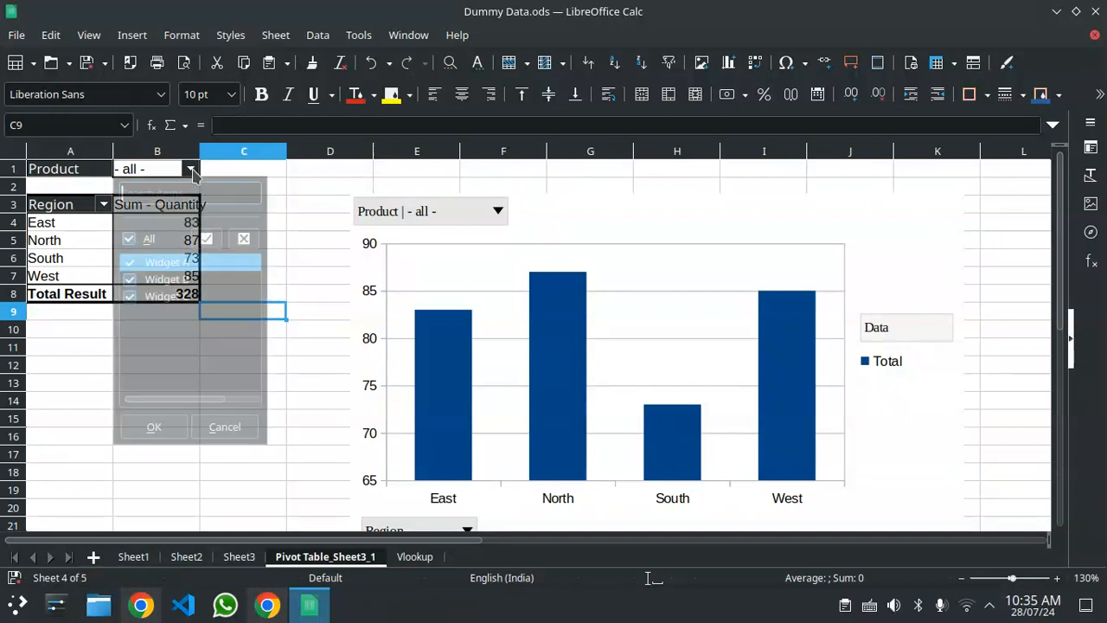
pyautogui.click(129, 262)
pyautogui.click(129, 262)
pyautogui.click(130, 280)
pyautogui.click(129, 262)
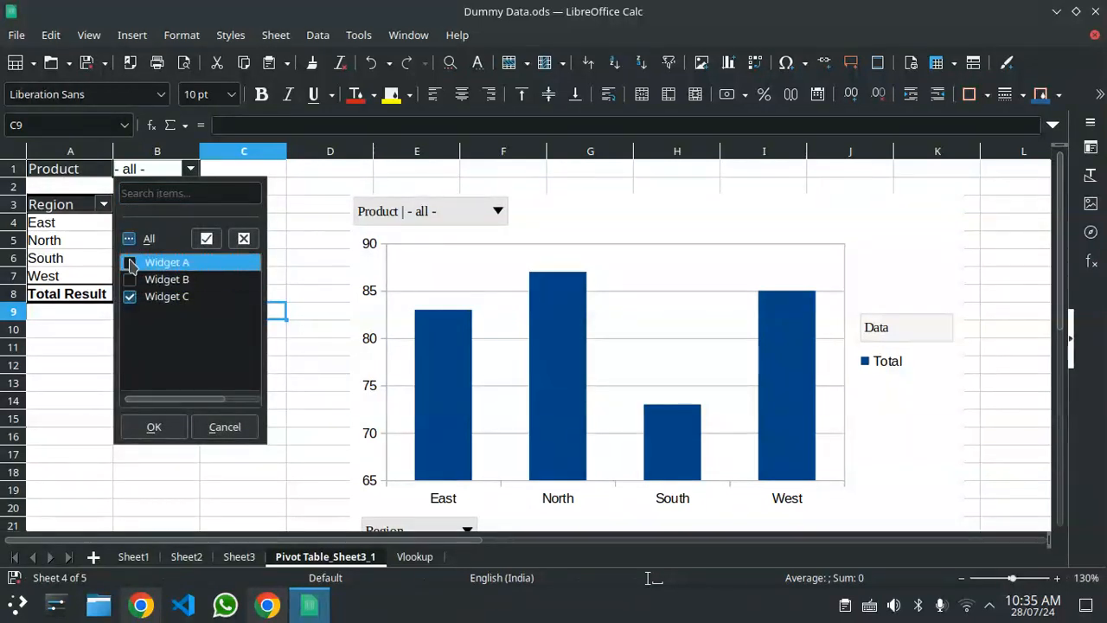
pyautogui.click(152, 429)
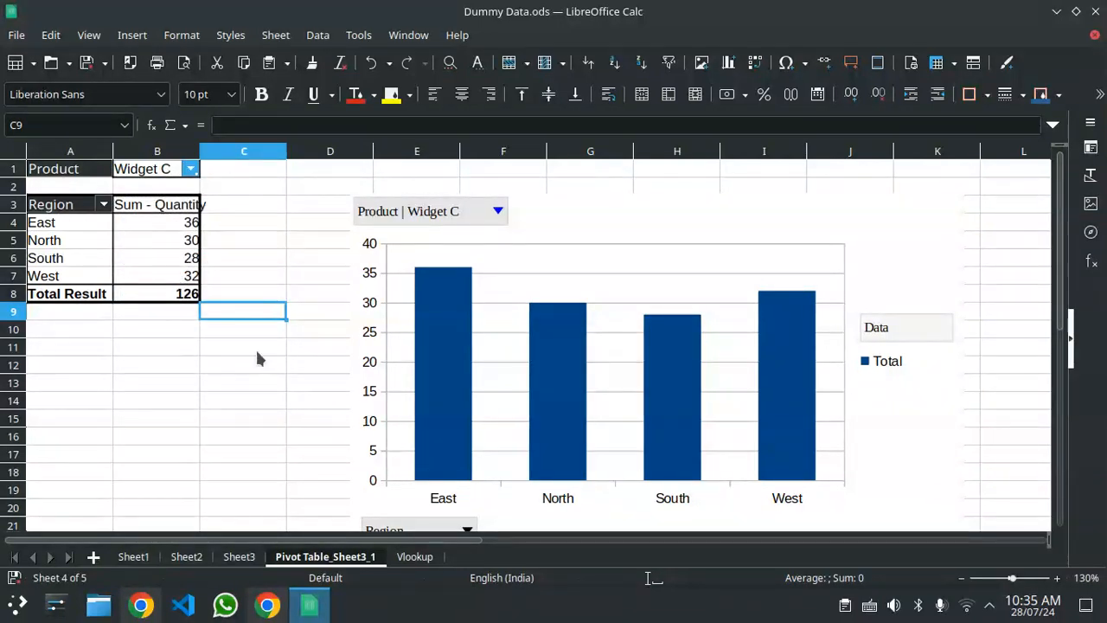
# - Copy the Region values in C2:C44 on Sheet3, leaving out the header
pyautogui.click(238, 556)
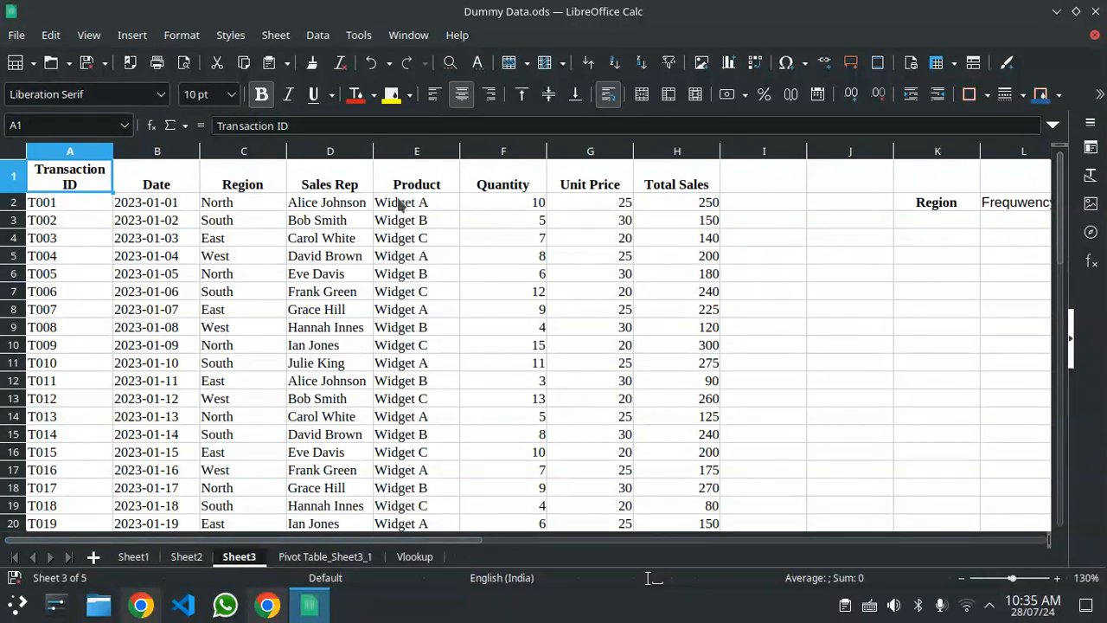
pyautogui.moveTo(212, 192); pyautogui.dragTo(241, 239)
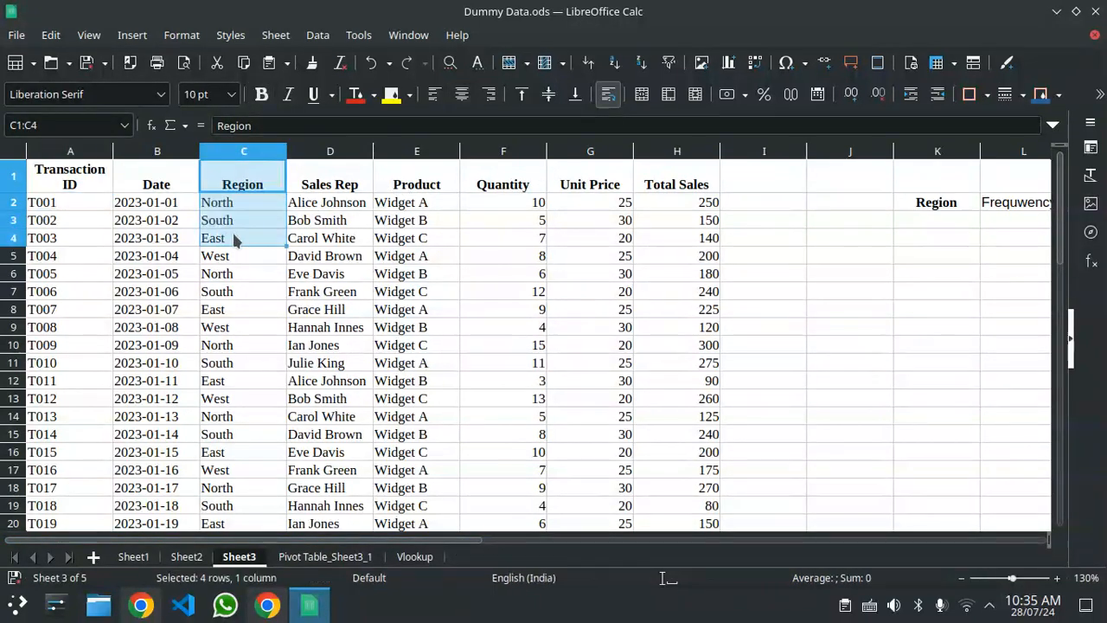
pyautogui.click(247, 292)
pyautogui.click(211, 204)
pyautogui.moveTo(211, 204); pyautogui.dragTo(244, 321)
pyautogui.hotkey('ctrl', 'shift', 'Down')
pyautogui.hotkey('ctrl', 'c')
pyautogui.rightClick(242, 312)
pyautogui.click(302, 35)
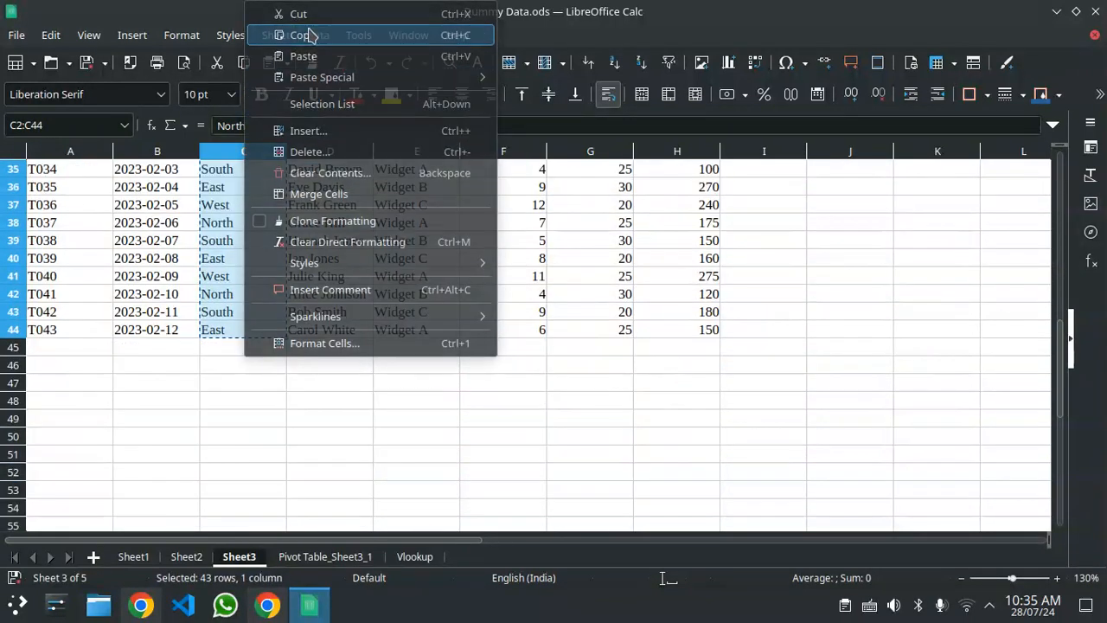
# - Paste the copied regions under the separate Region heading starting at K3, and select the pasted range K3:K45
pyautogui.scroll(8, 366, 372)
pyautogui.scroll(4, 366, 372)
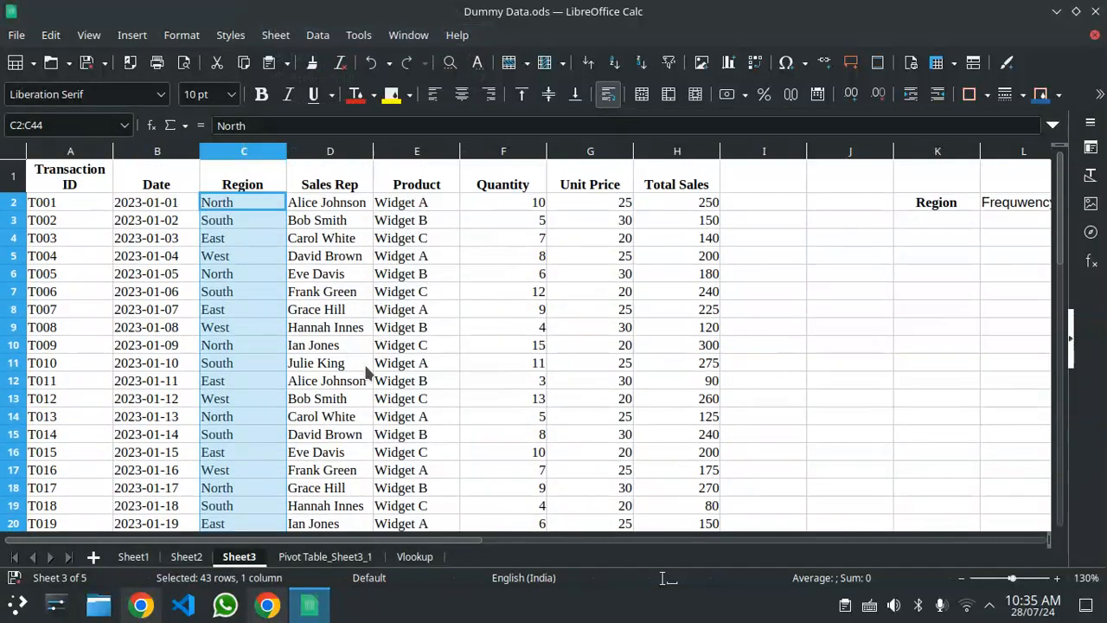
pyautogui.click(934, 220)
pyautogui.rightClick(934, 220)
pyautogui.click(891, 273)
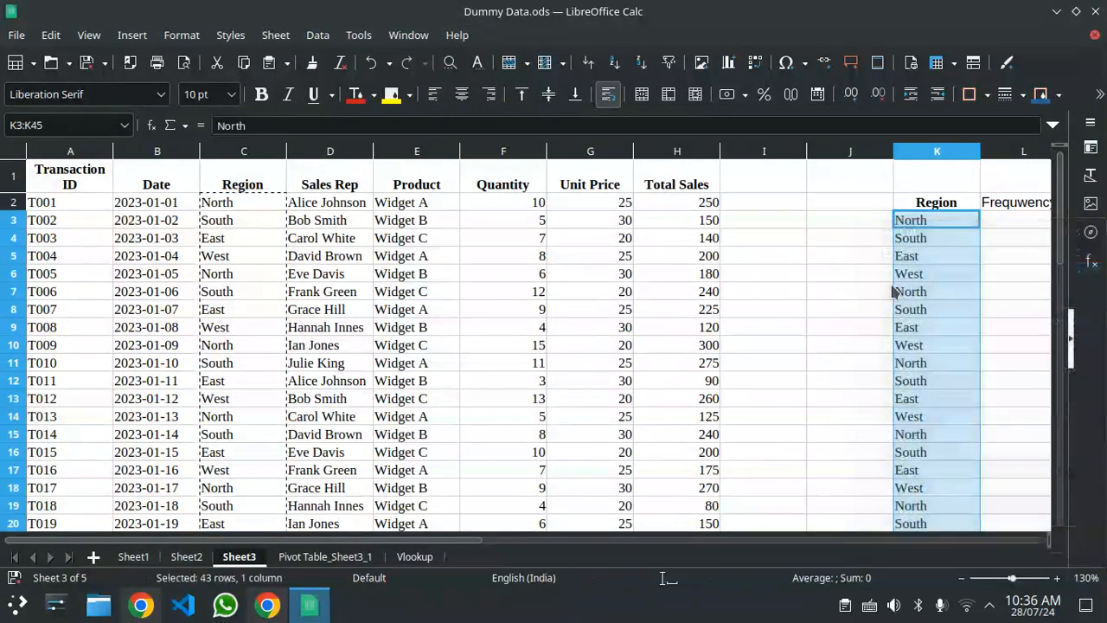
pyautogui.click(845, 291)
pyautogui.click(934, 219)
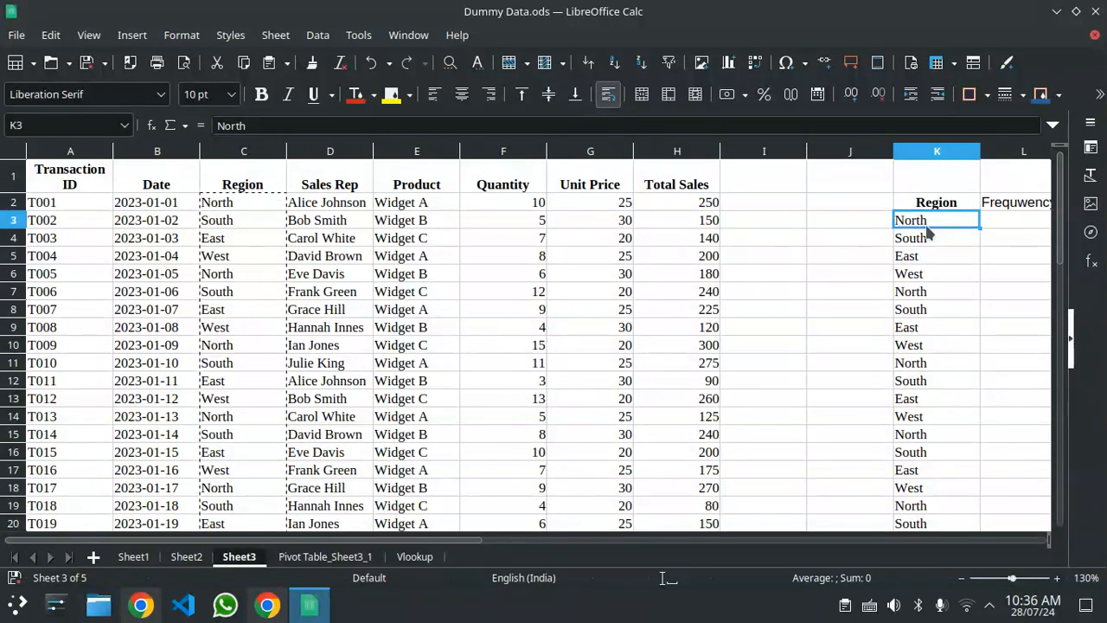
pyautogui.hotkey('ctrl', 'shift', 'Down')
pyautogui.rightClick(928, 225)
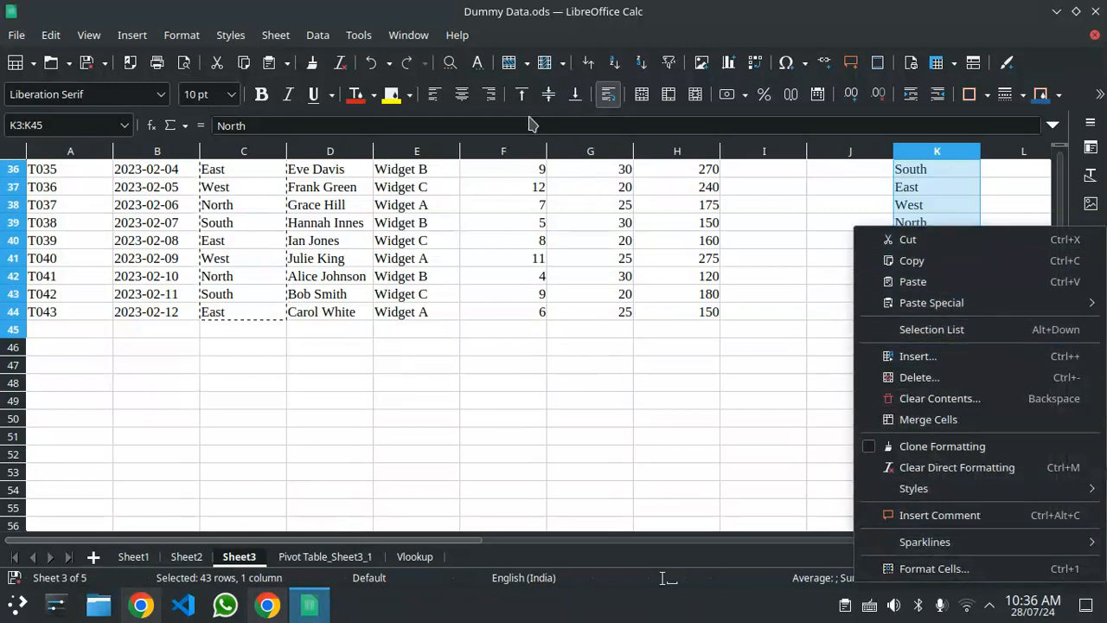
pyautogui.click(320, 41)
pyautogui.click(320, 42)
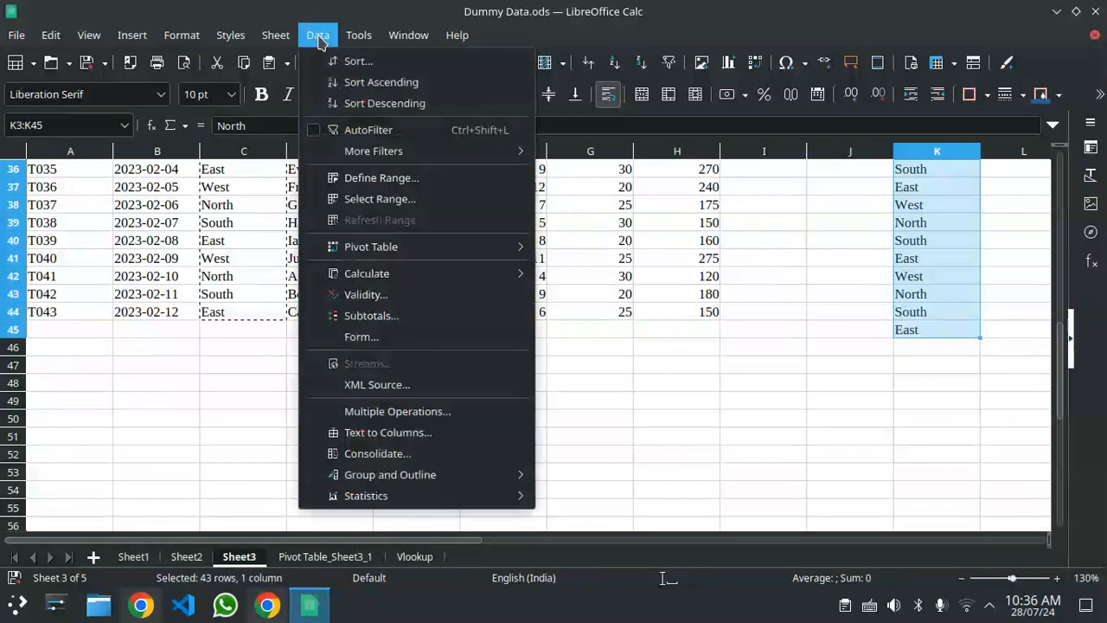
pyautogui.click(342, 294)
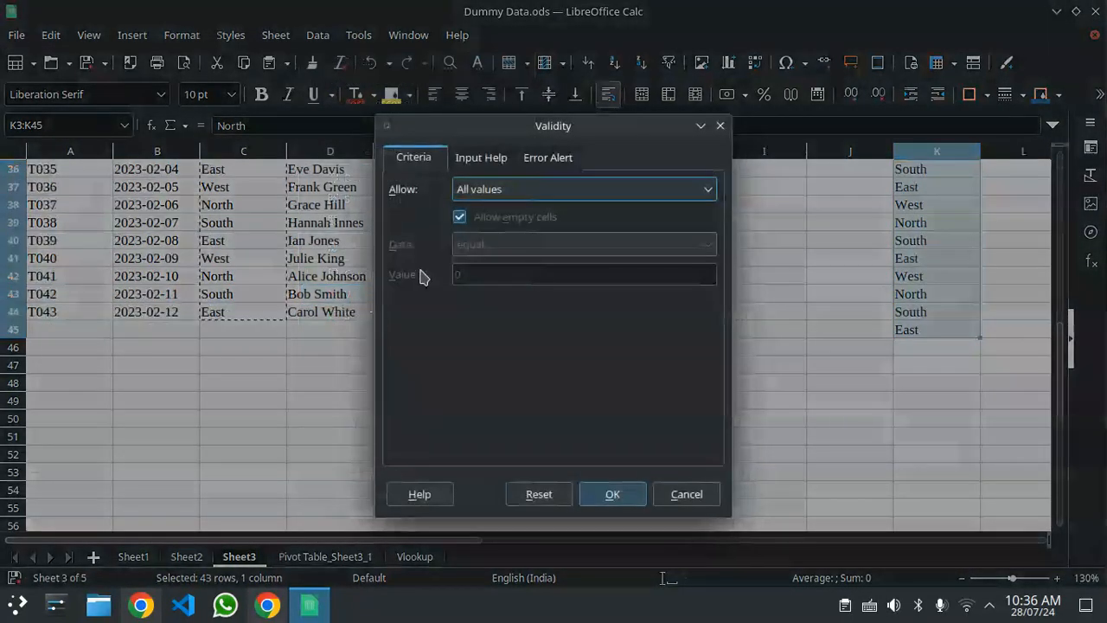
pyautogui.click(480, 158)
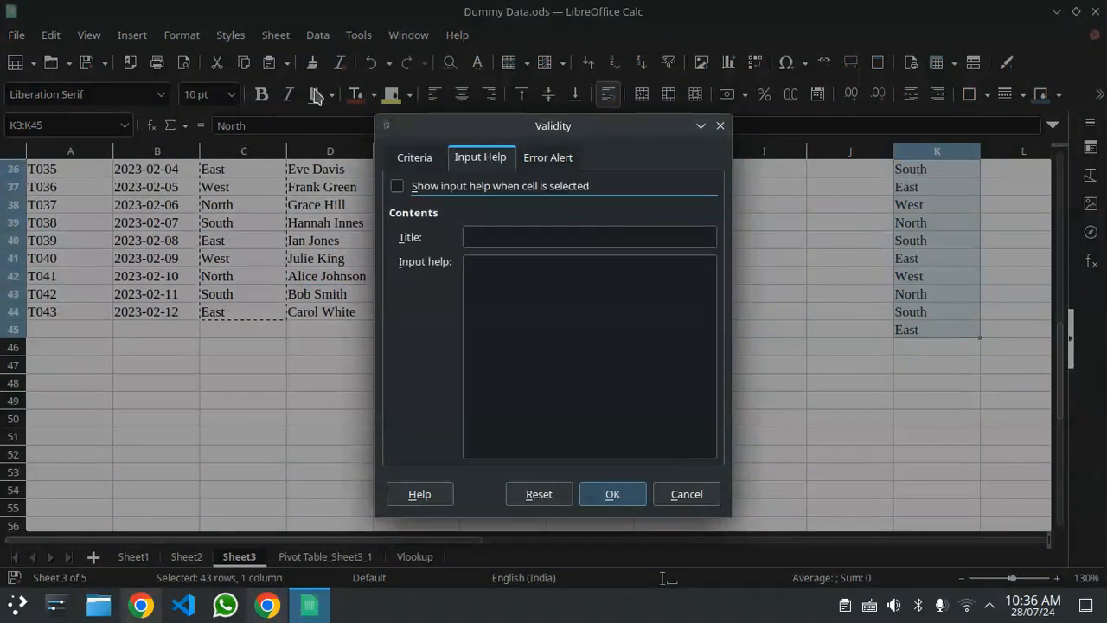
pyautogui.click(719, 127)
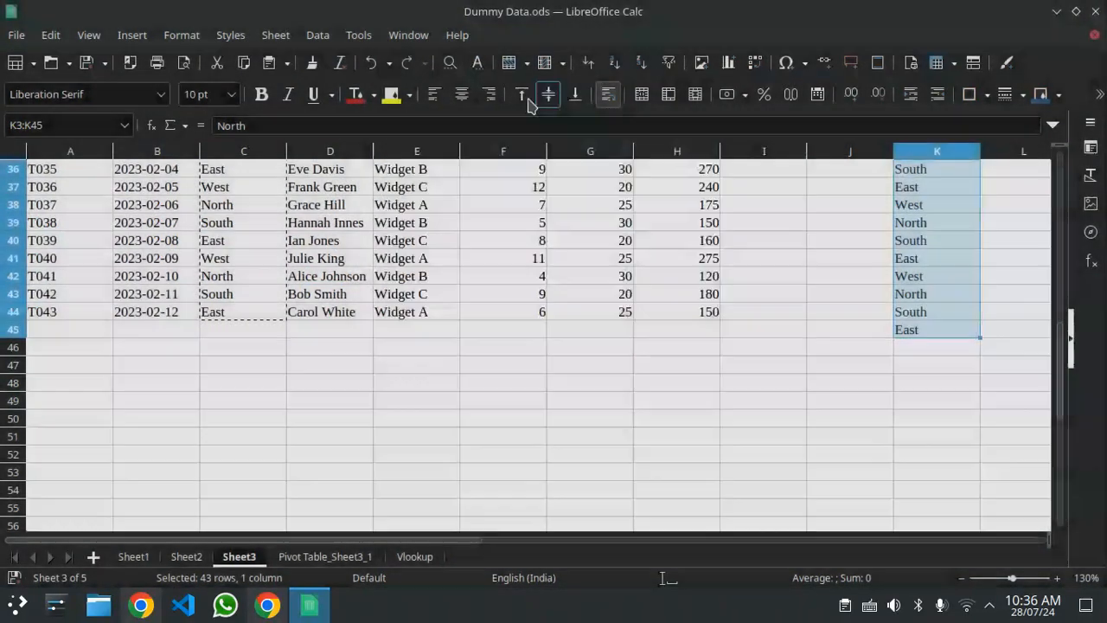
pyautogui.click(317, 35)
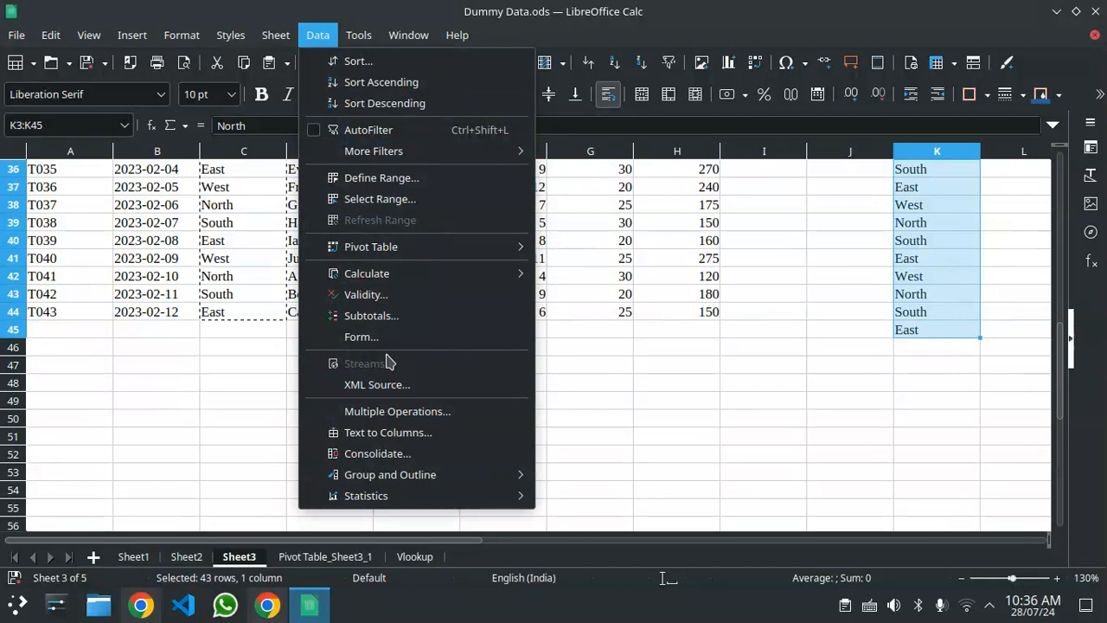
pyautogui.click(608, 356)
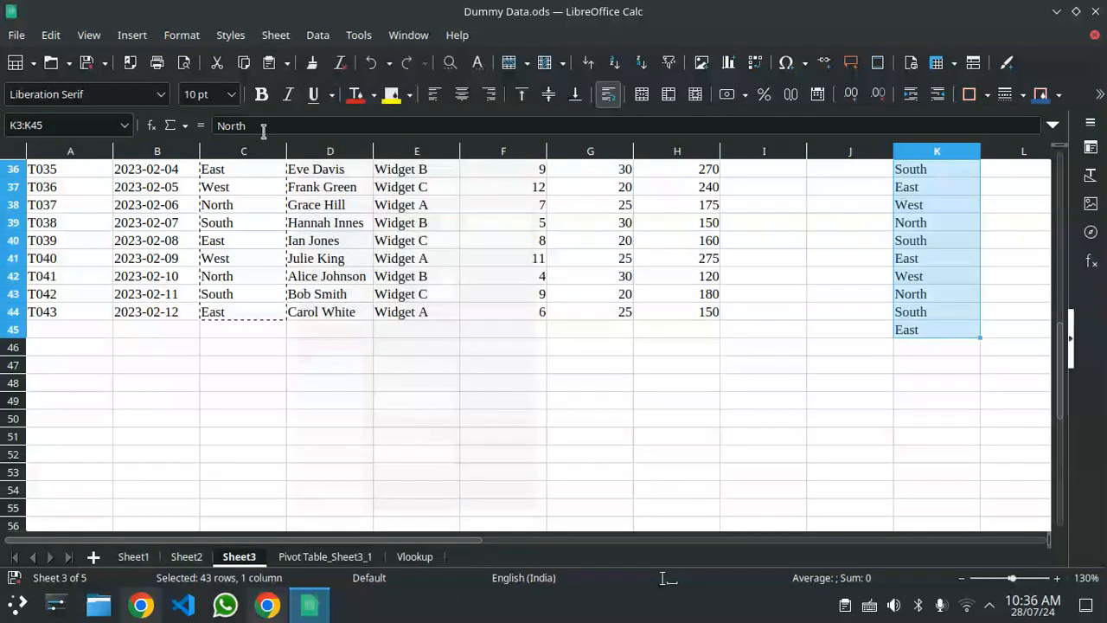
pyautogui.click(132, 35)
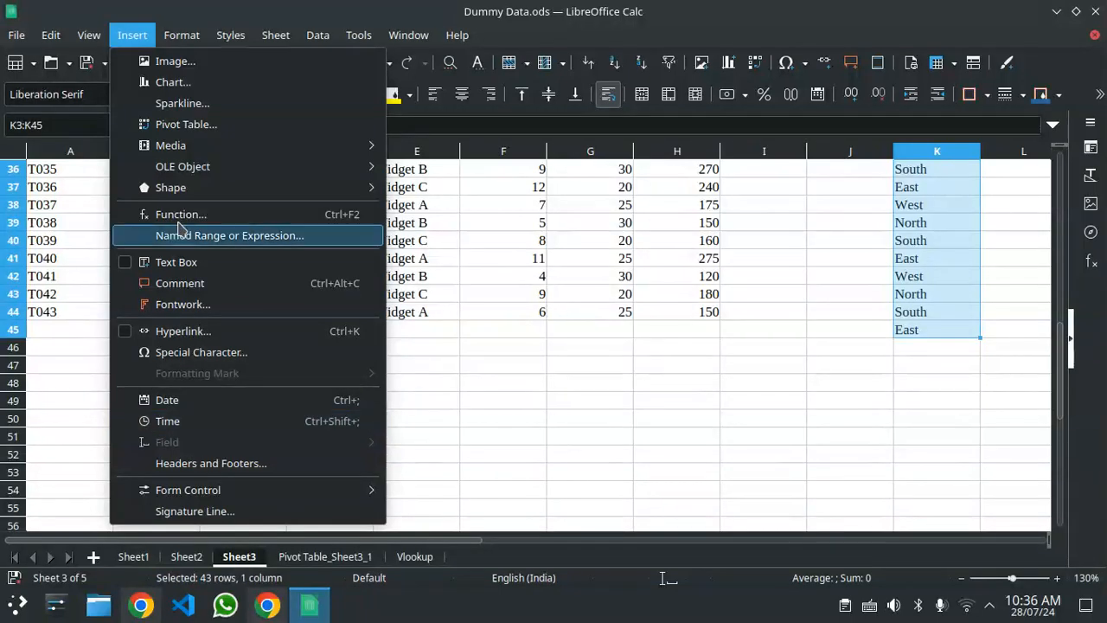
pyautogui.click(193, 44)
pyautogui.click(204, 4)
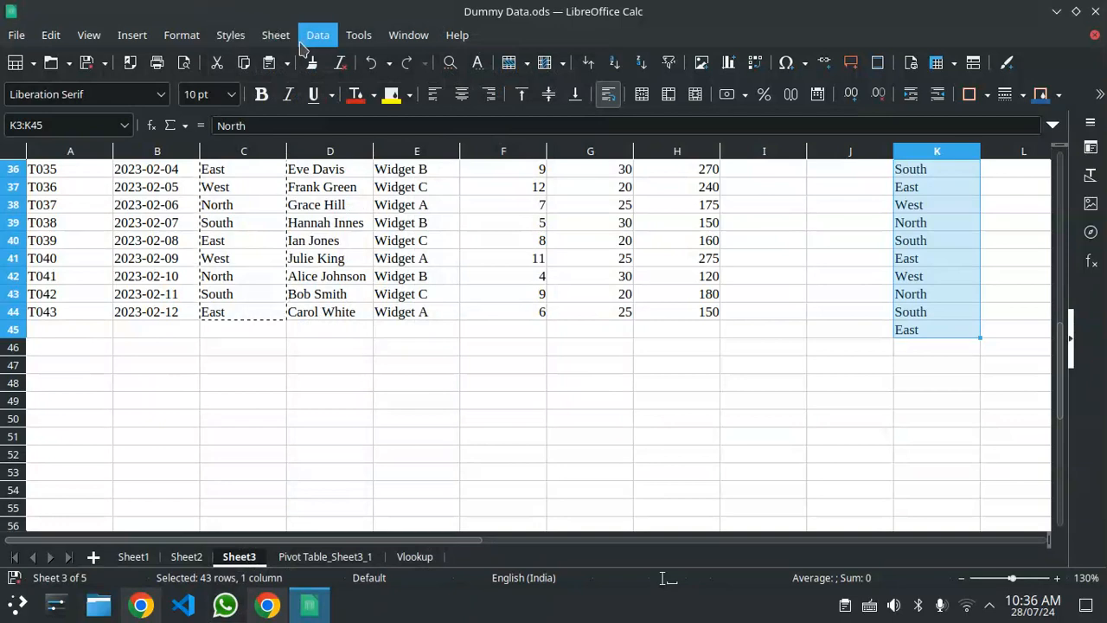
# - Apply a standard filter to K3:K45 with the field name set to none and the No duplications option enabled
pyautogui.click(304, 42)
pyautogui.moveTo(450, 152)
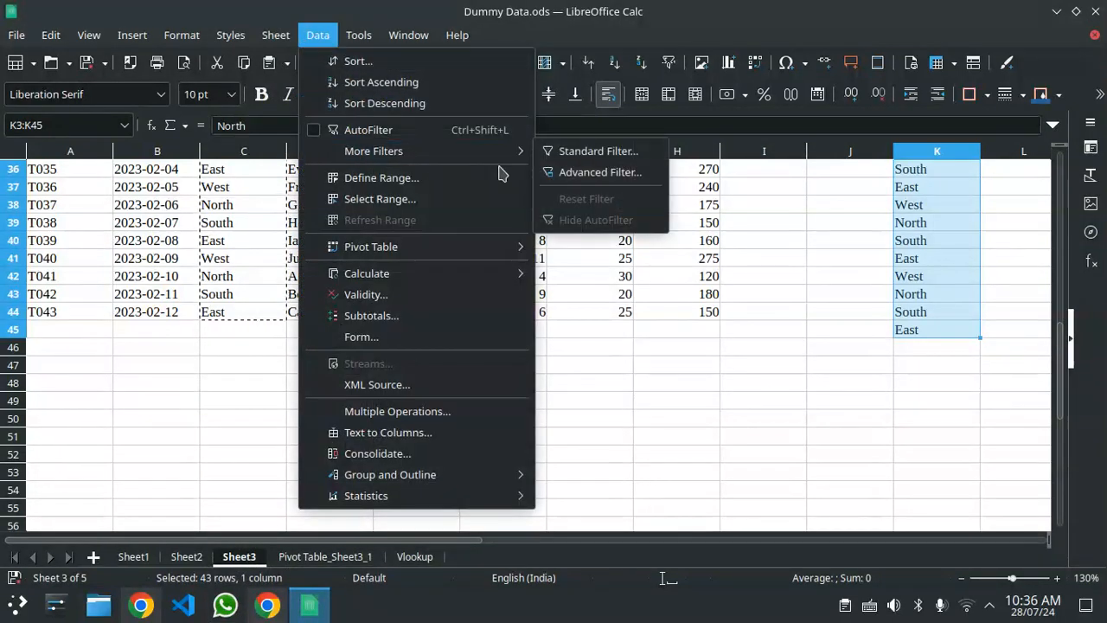
pyautogui.click(571, 152)
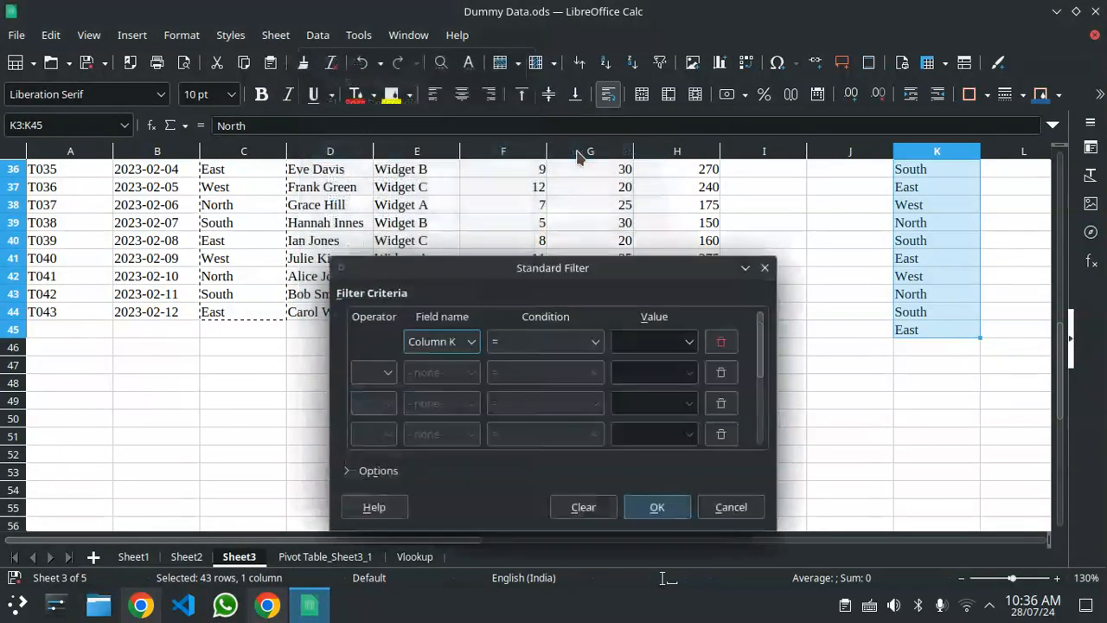
pyautogui.click(456, 346)
pyautogui.click(443, 359)
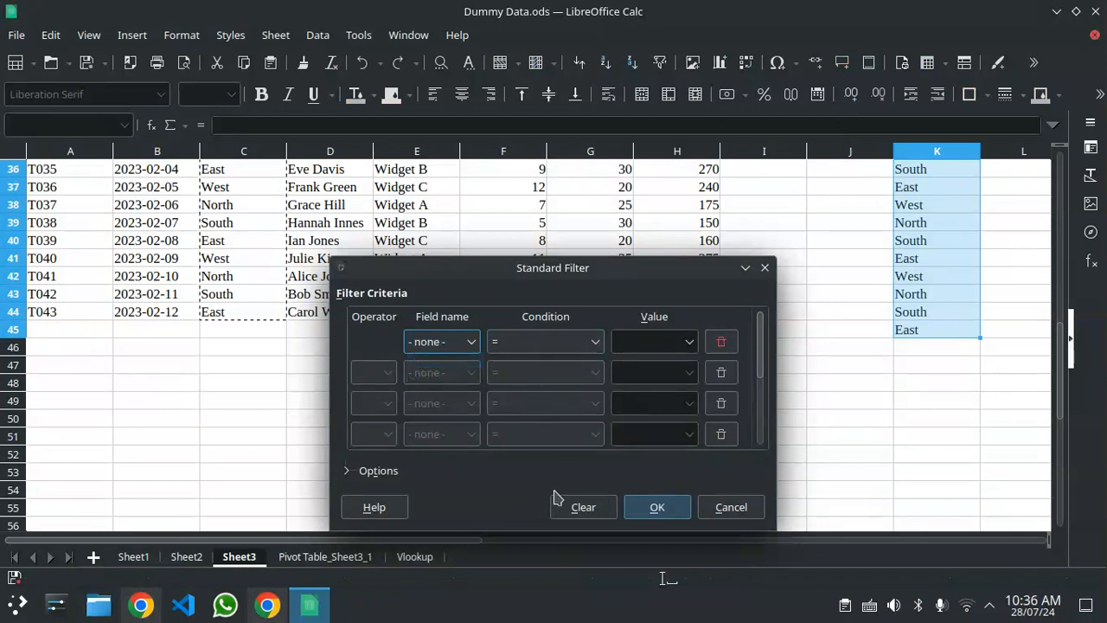
pyautogui.click(378, 472)
pyautogui.click(589, 473)
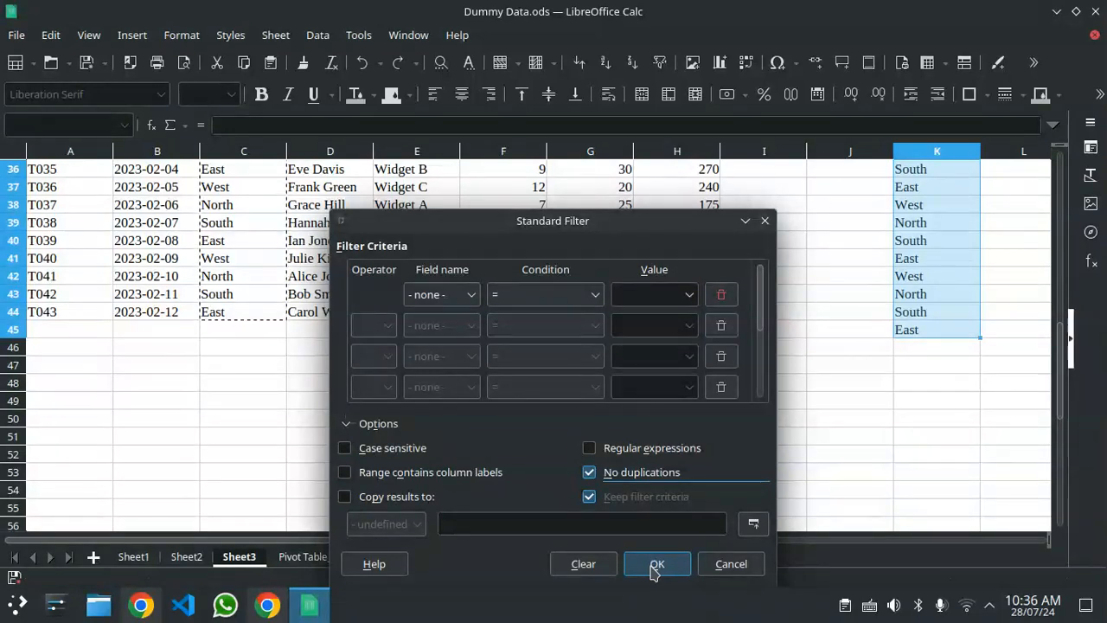
pyautogui.click(655, 565)
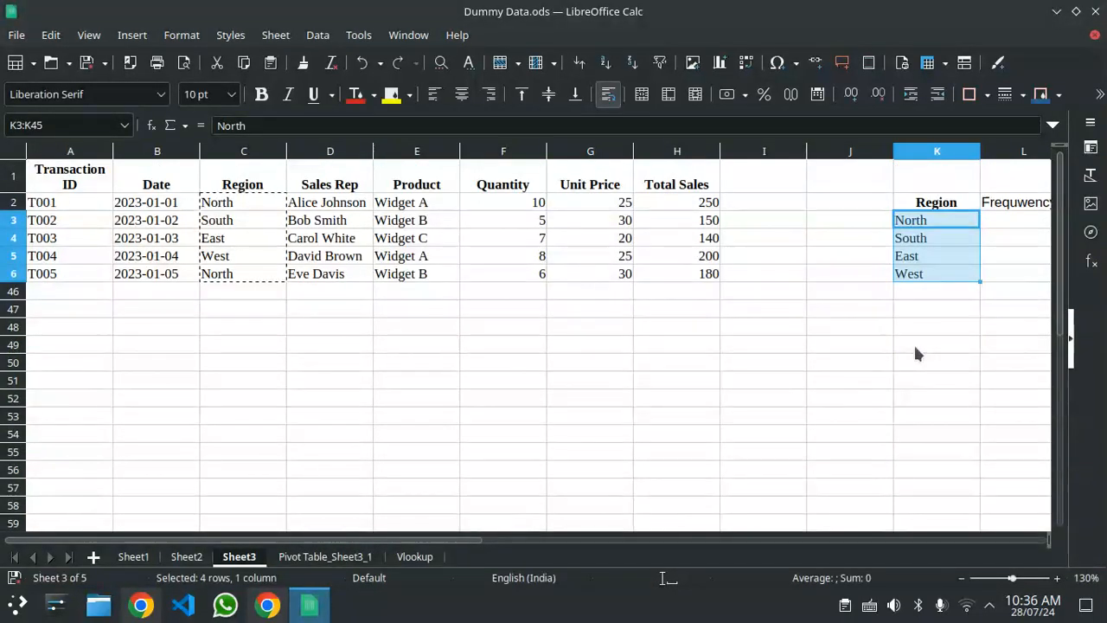
# - Copy the filtered unique regions in K3:K6
pyautogui.click(916, 346)
pyautogui.moveTo(916, 221); pyautogui.dragTo(942, 264)
pyautogui.rightClick(941, 259)
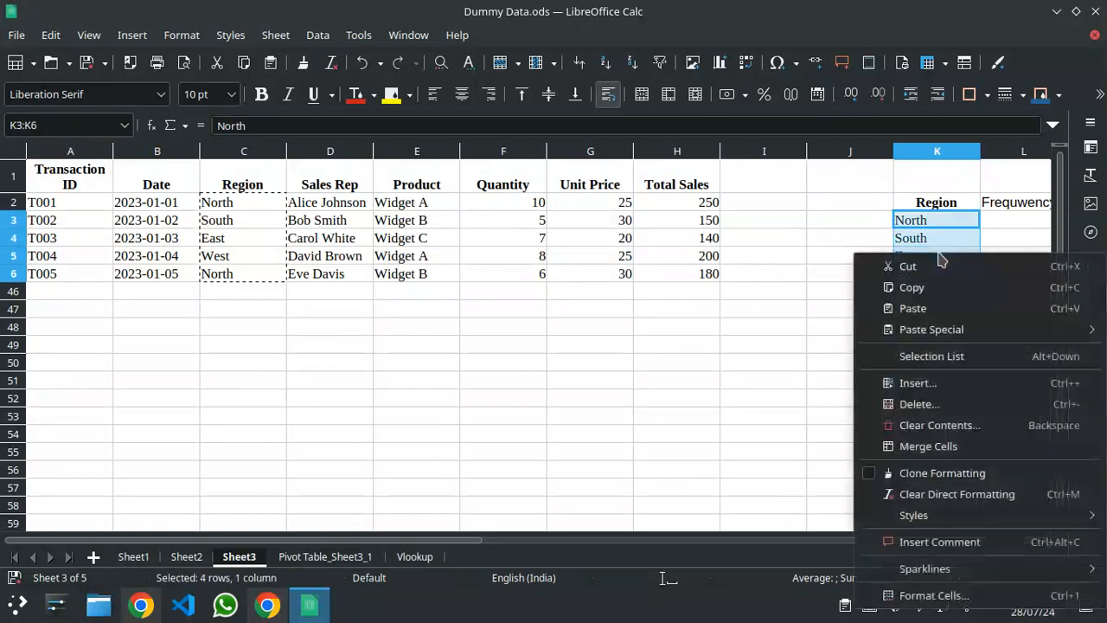
pyautogui.click(917, 288)
pyautogui.click(818, 344)
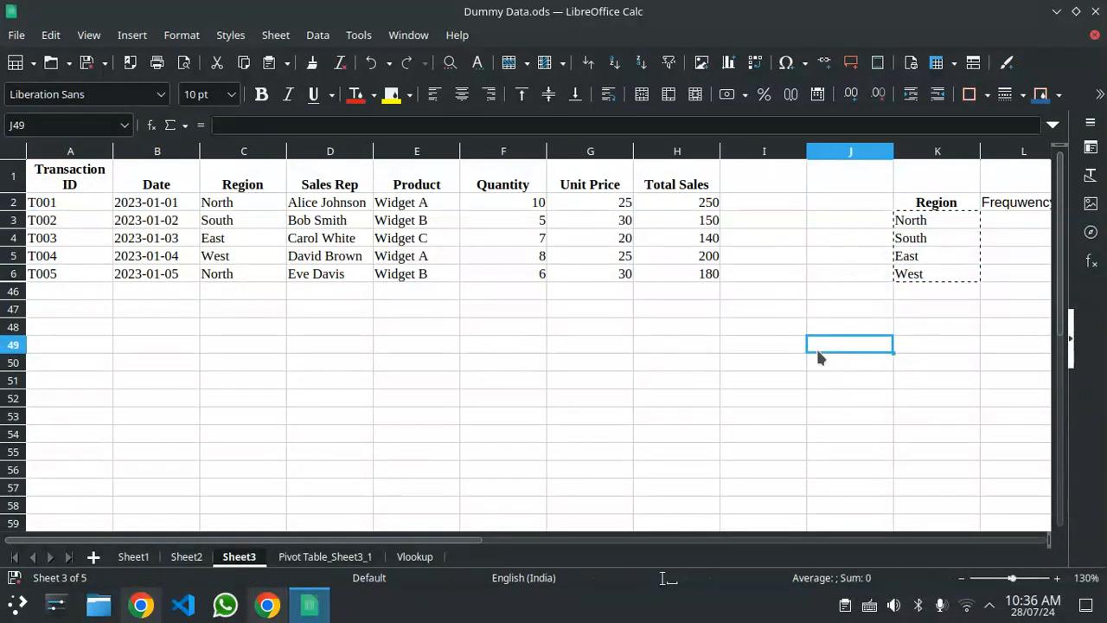
# - Undo the duplicate filter and delete the full region list in K3:K45
pyautogui.hotkey('ctrl', 'z')
pyautogui.click(857, 306)
pyautogui.click(903, 220)
pyautogui.moveTo(906, 224); pyautogui.dragTo(917, 491)
pyautogui.scroll(-3, 919, 512)
pyautogui.scroll(-1, 920, 513)
pyautogui.press('Delete')
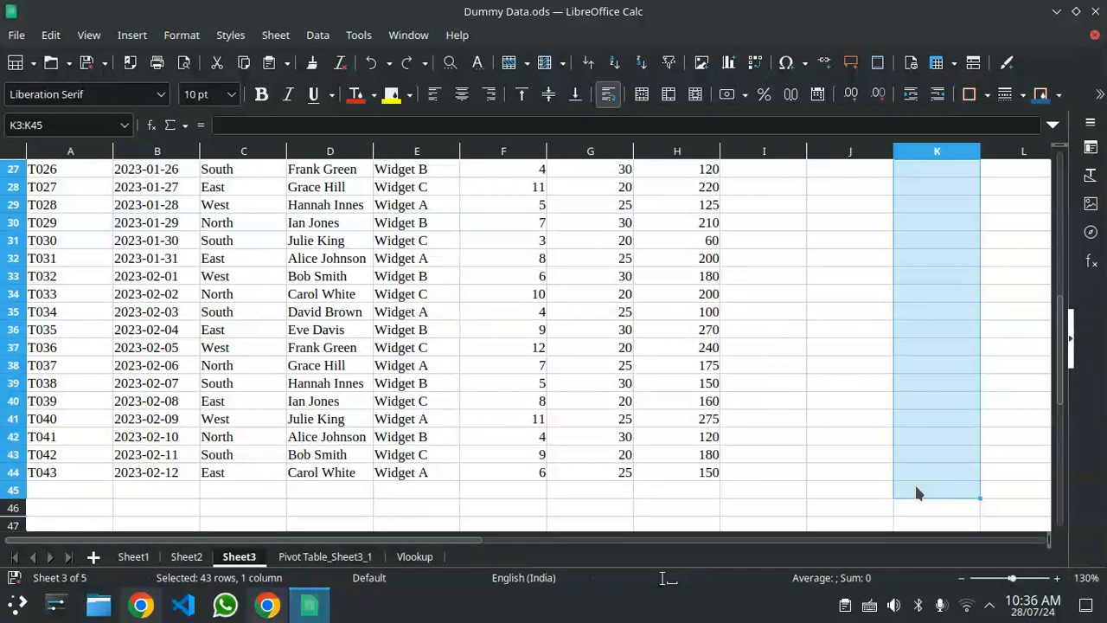
# - Paste the copied unique regions under the Region heading starting at K3
pyautogui.scroll(9, 914, 482)
pyautogui.click(884, 361)
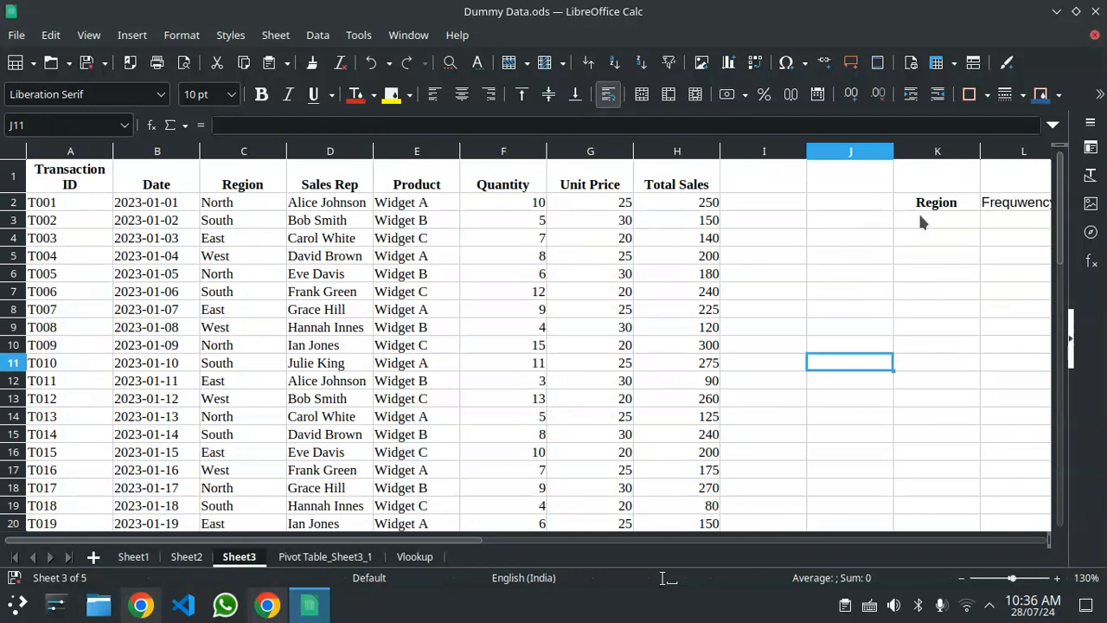
pyautogui.rightClick(918, 217)
pyautogui.click(924, 269)
pyautogui.click(887, 308)
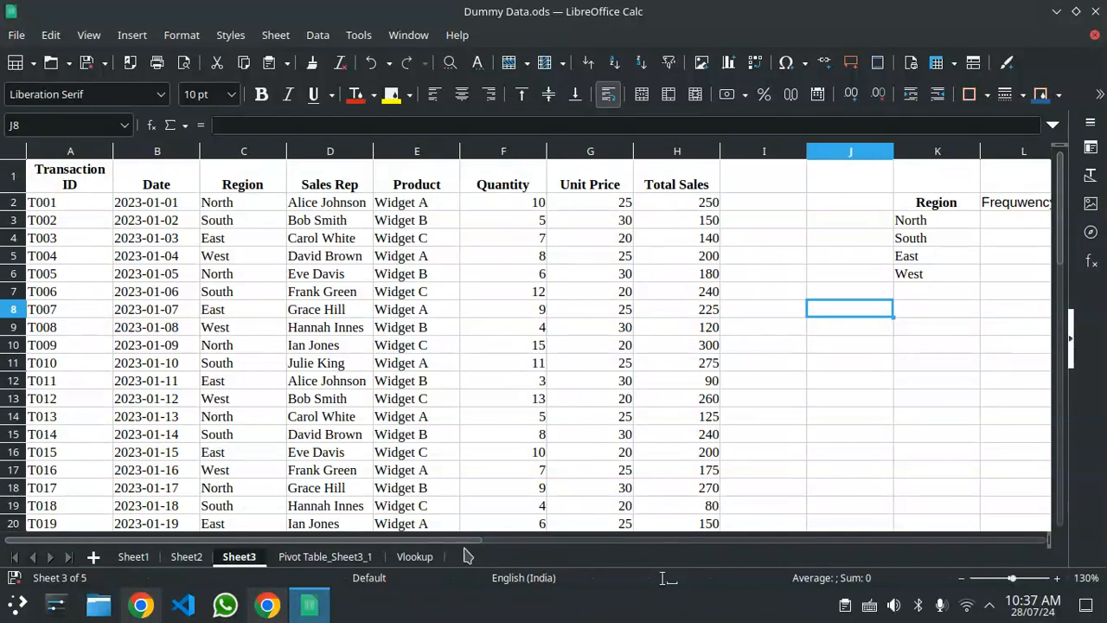
pyautogui.write('=UN')
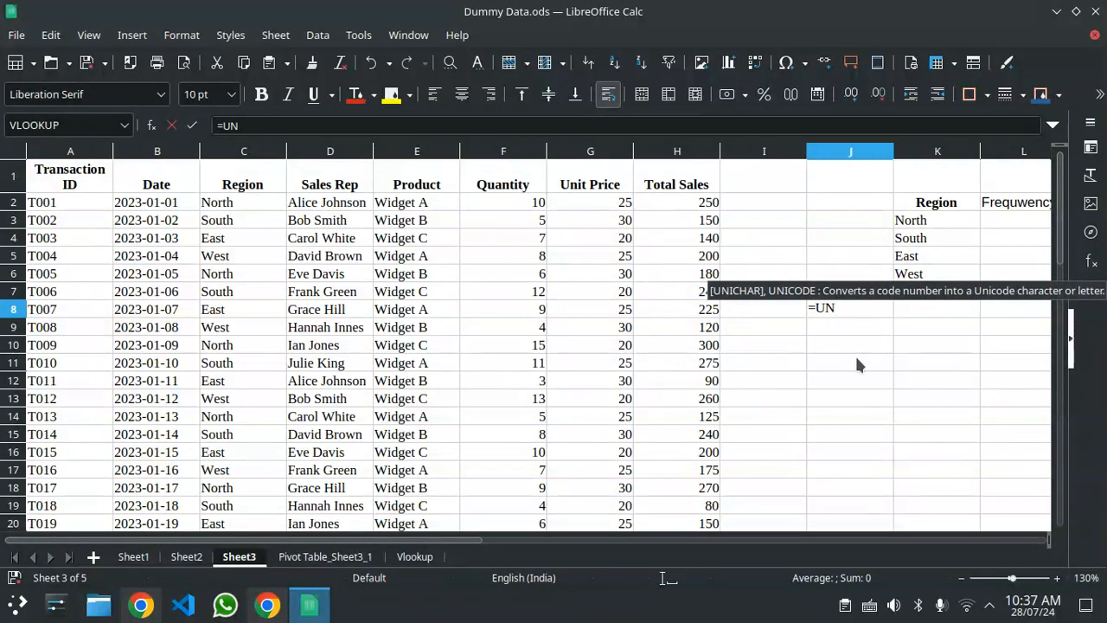
pyautogui.press('BackSpace')
pyautogui.press('BackSpace')
pyautogui.press('BackSpace')
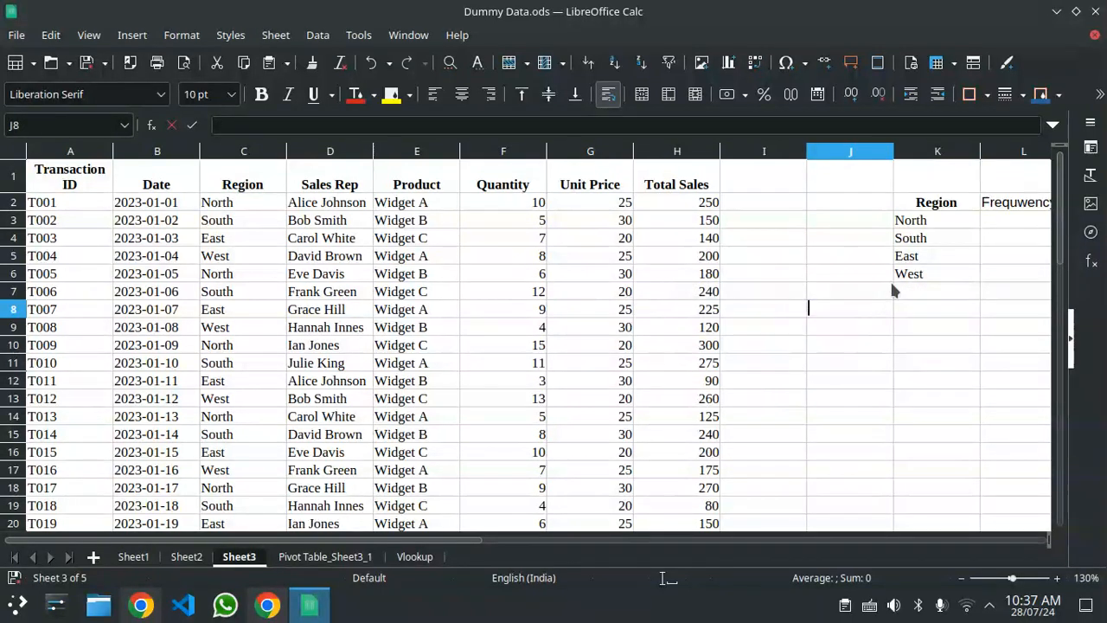
# - Start a COUNTIF formula in L3 with the Region data C2:C44 as its range
pyautogui.click(1001, 221)
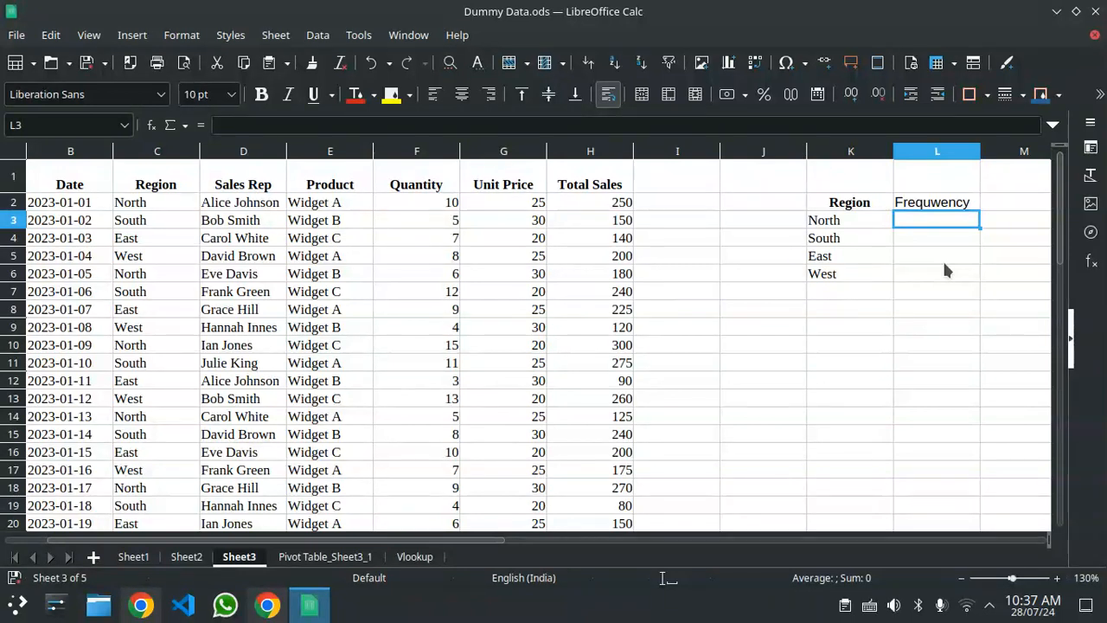
pyautogui.write('=Cou')
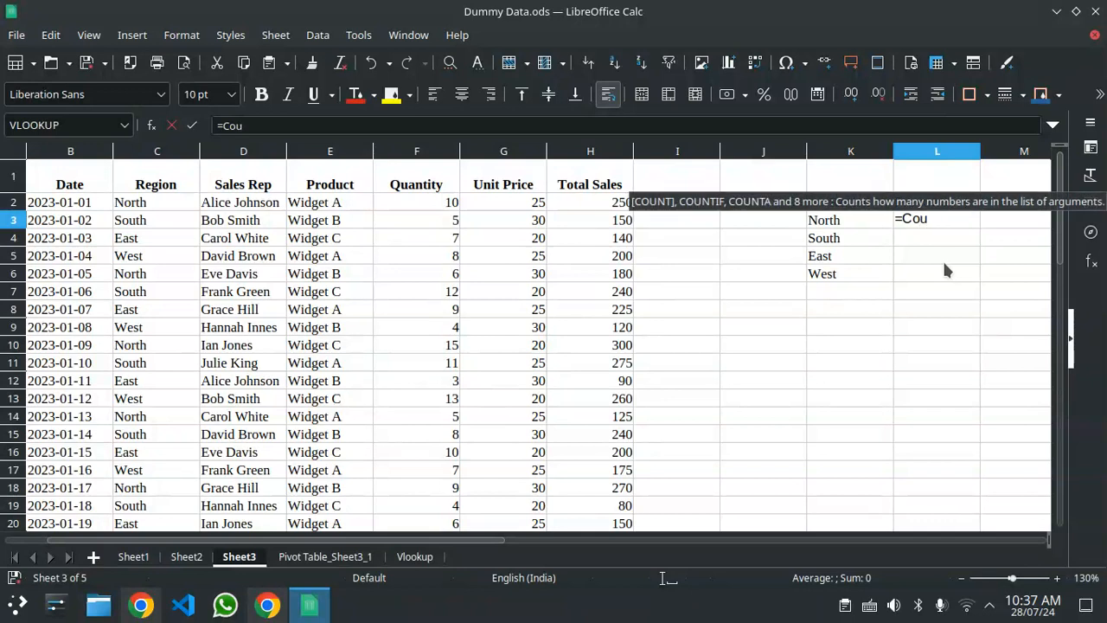
pyautogui.write('ntif')
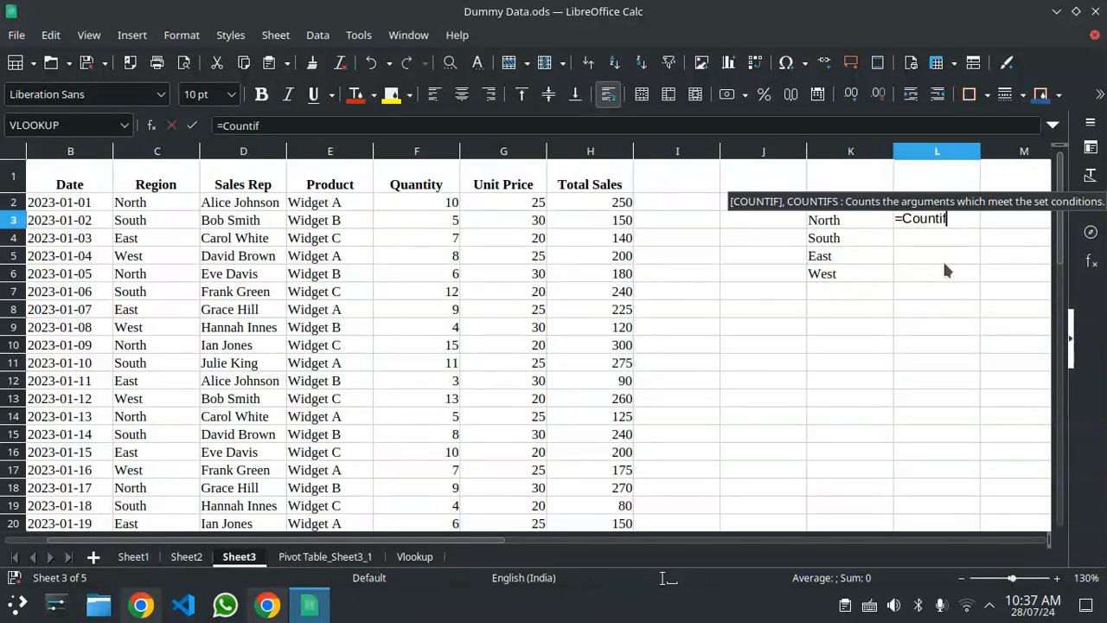
pyautogui.press('Return')
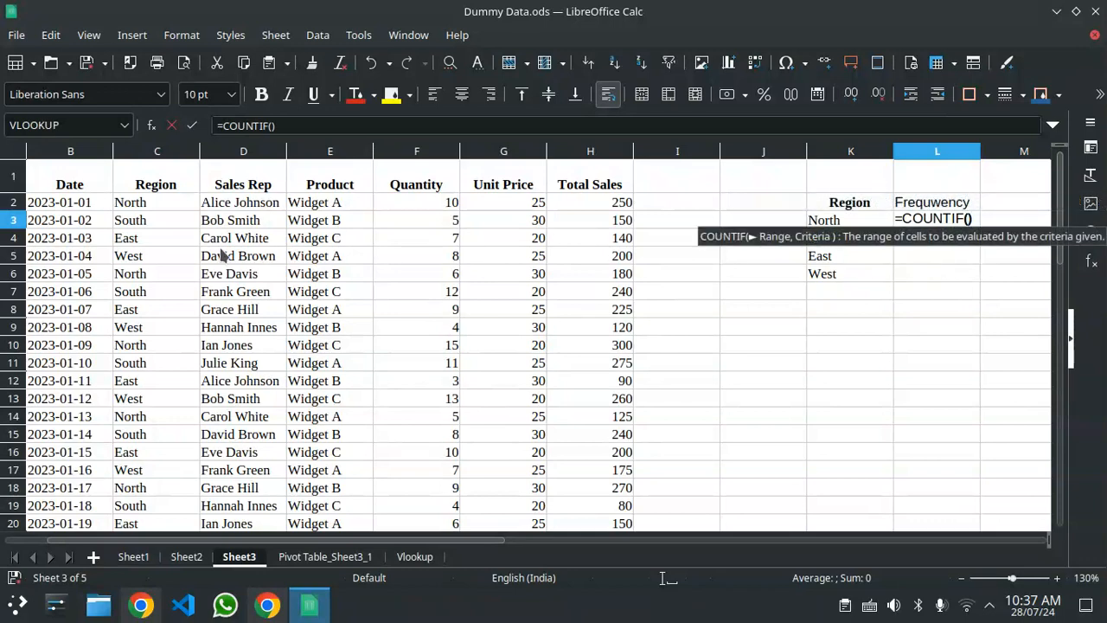
pyautogui.moveTo(143, 203); pyautogui.dragTo(217, 487)
pyautogui.scroll(-6, 141, 478)
pyautogui.scroll(-4, 141, 479)
pyautogui.moveTo(141, 479); pyautogui.dragTo(125, 400)
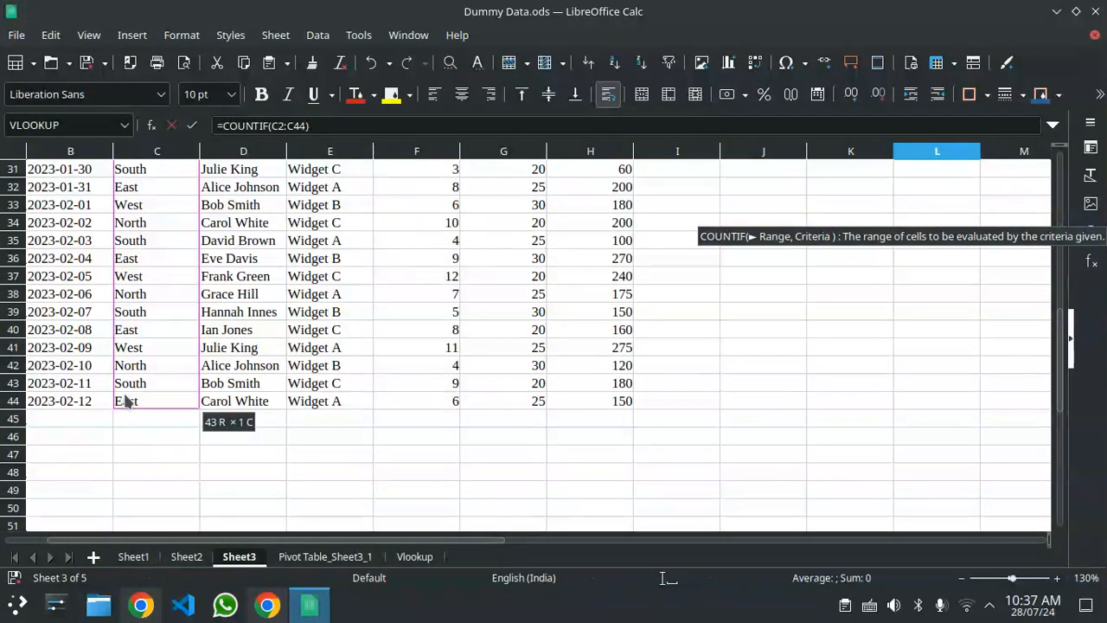
pyautogui.scroll(10, 227, 188)
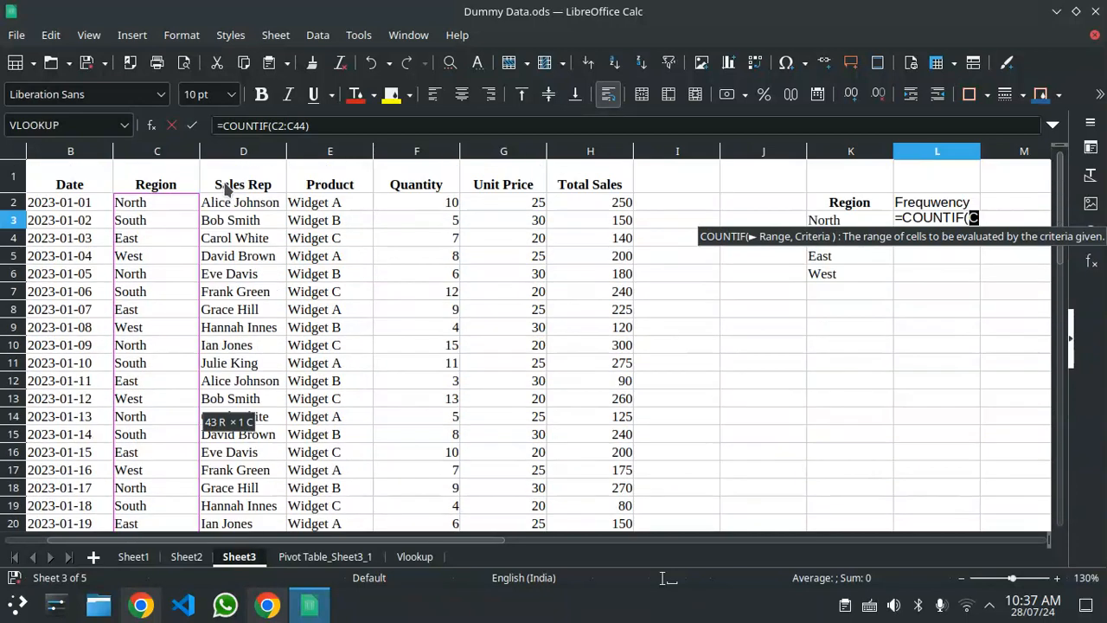
# - Complete the COUNTIF formula in L3 with K3 as its criterion
pyautogui.click(314, 127)
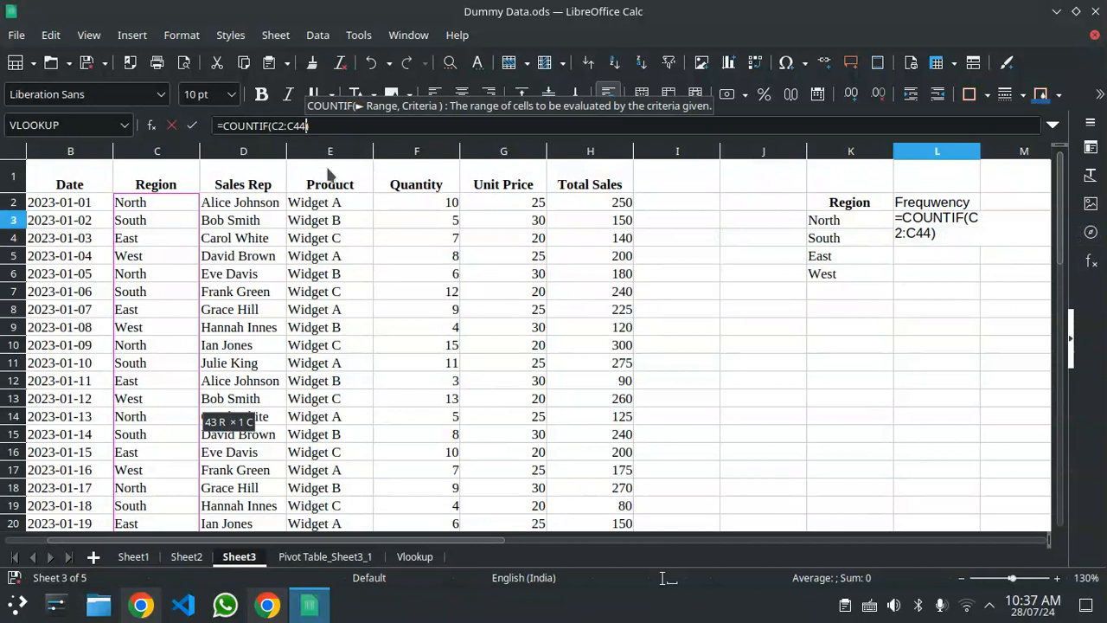
pyautogui.write(',')
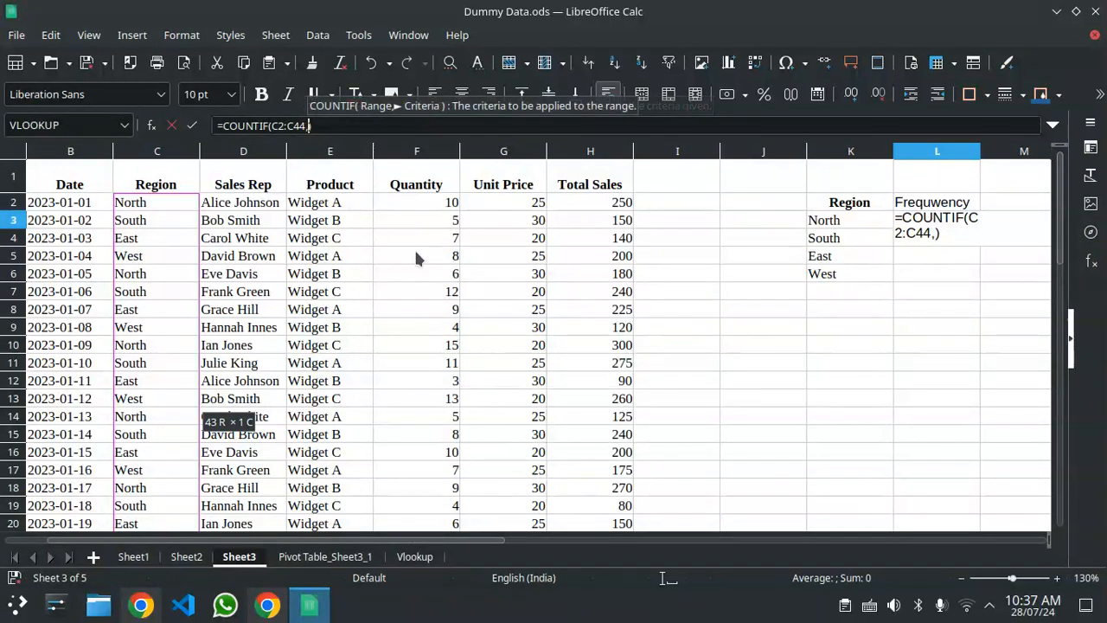
pyautogui.click(822, 223)
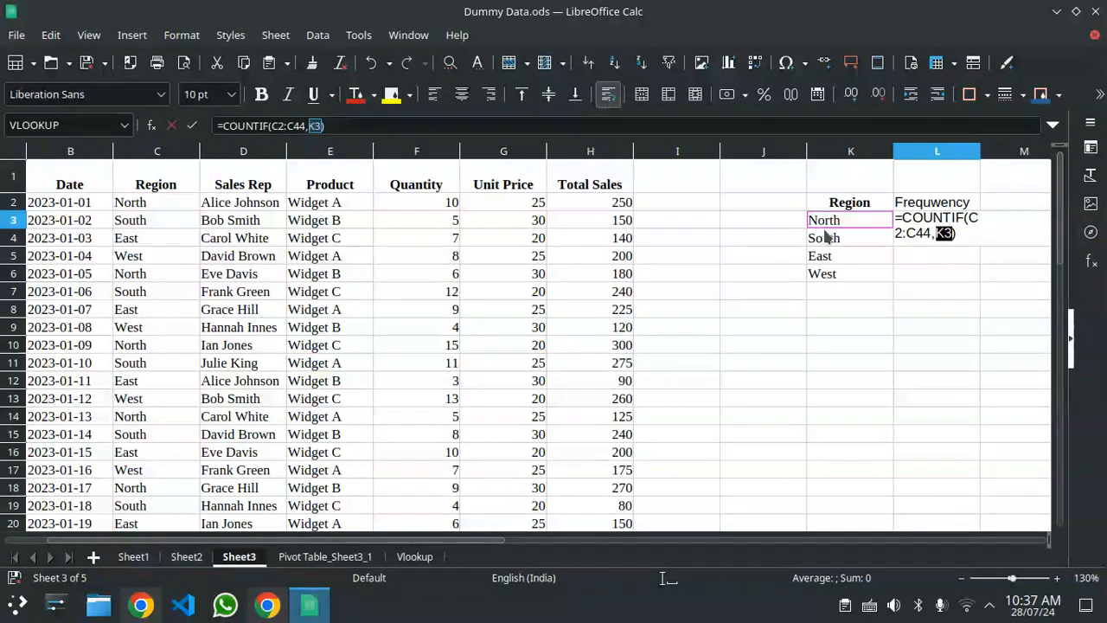
pyautogui.press('Return')
# - Fill the COUNTIF formula from L3 down to L6 for the remaining regions
pyautogui.click(952, 221)
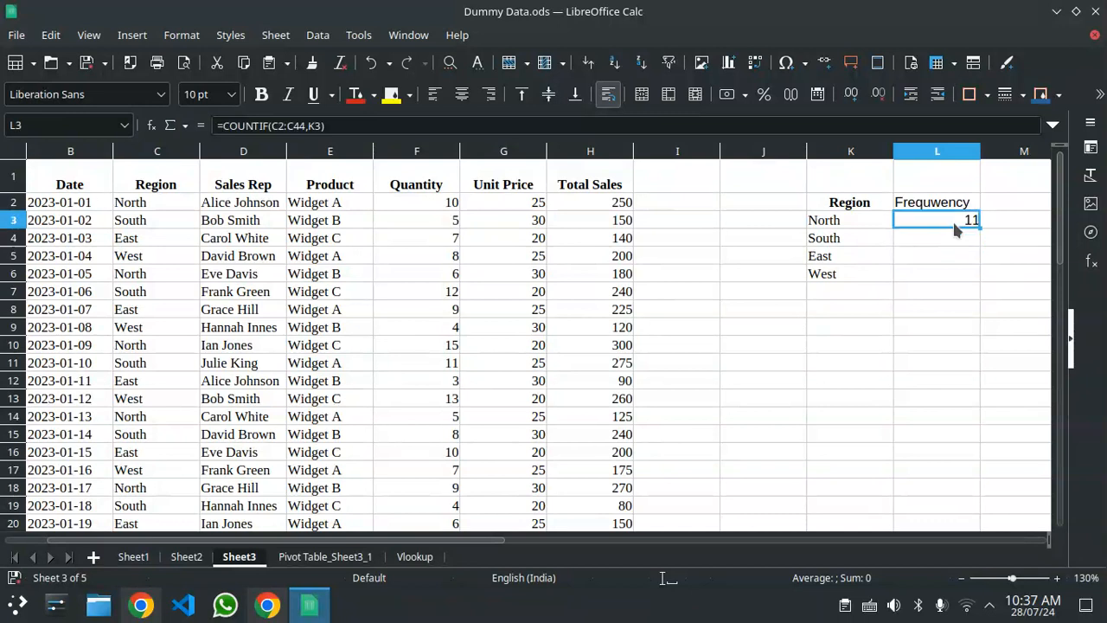
pyautogui.moveTo(975, 226); pyautogui.dragTo(981, 282)
pyautogui.click(971, 327)
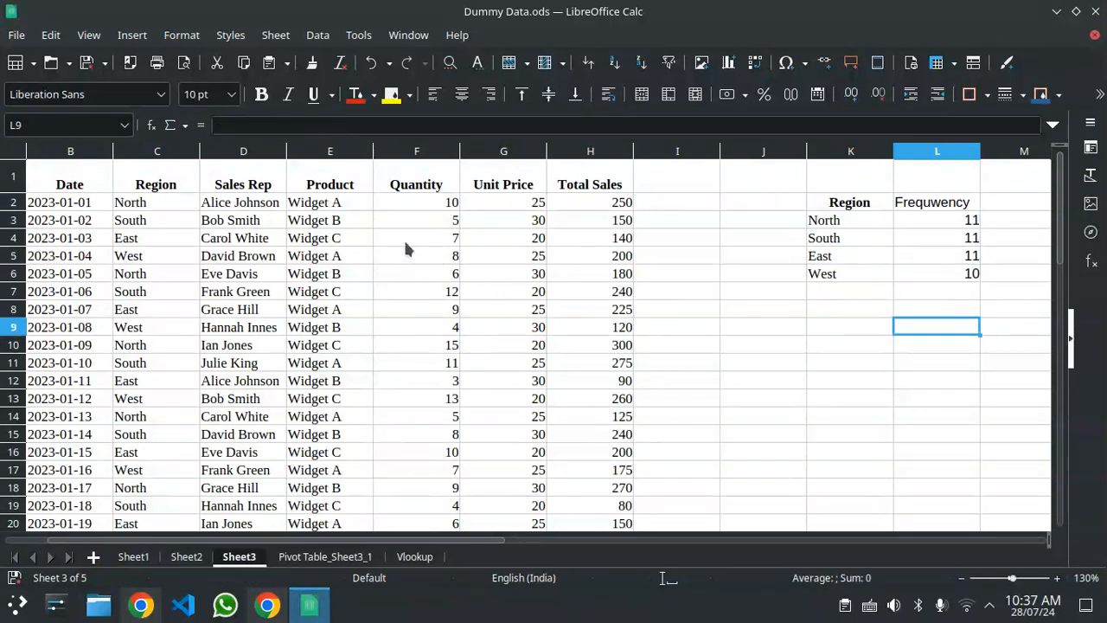
pyautogui.scroll(-1, 461, 251)
pyautogui.scroll(1, 462, 248)
pyautogui.write('=fr')
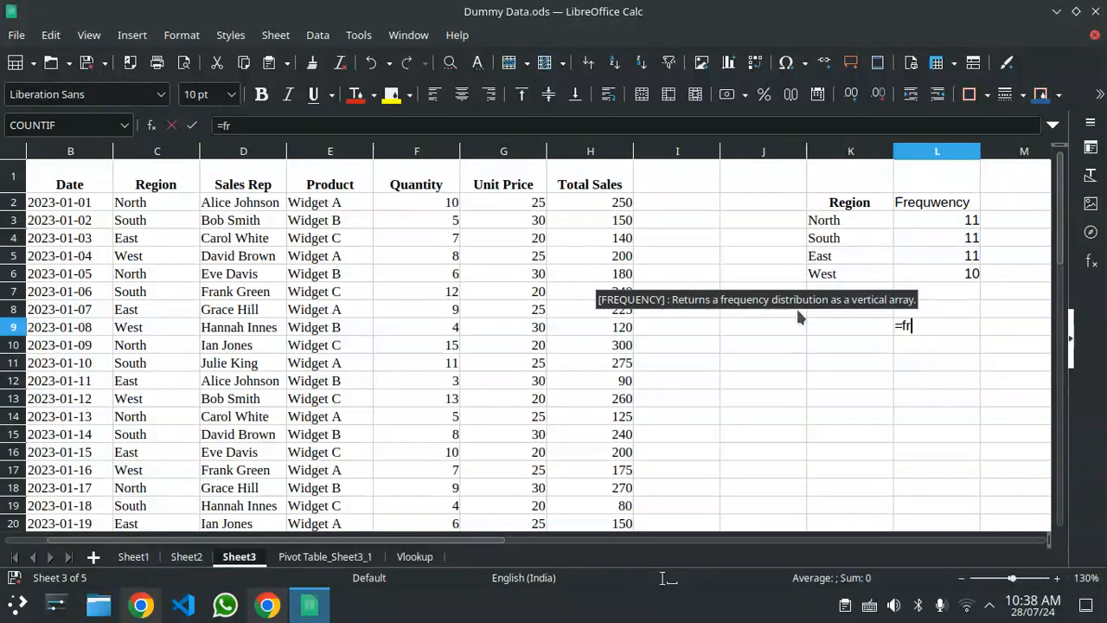
pyautogui.press('BackSpace')
pyautogui.press('BackSpace')
pyautogui.press('BackSpace')
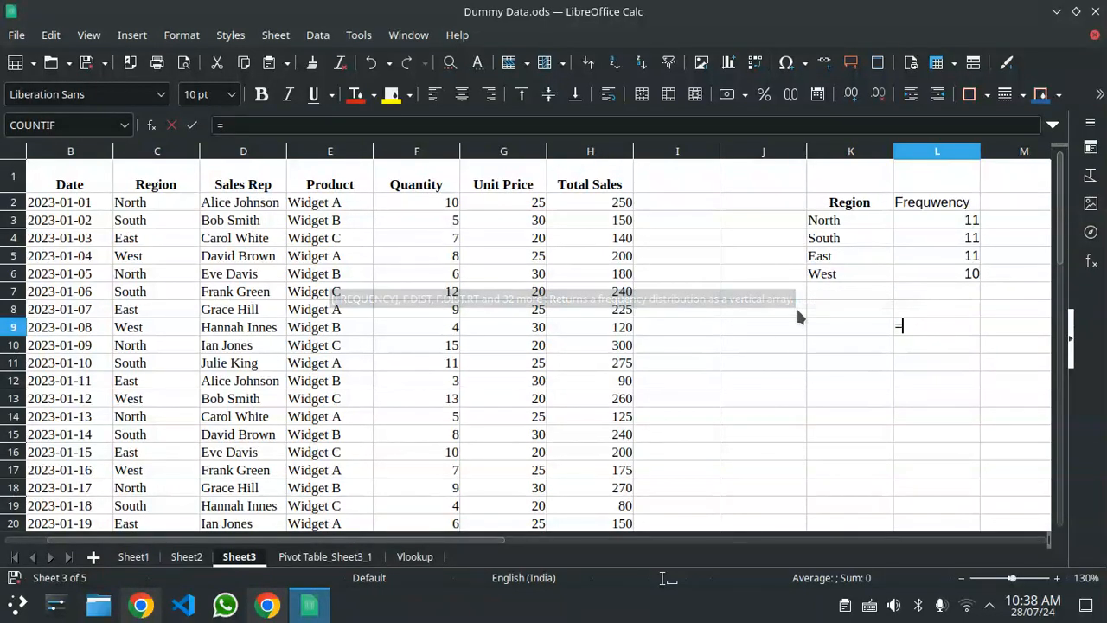
pyautogui.click(960, 222)
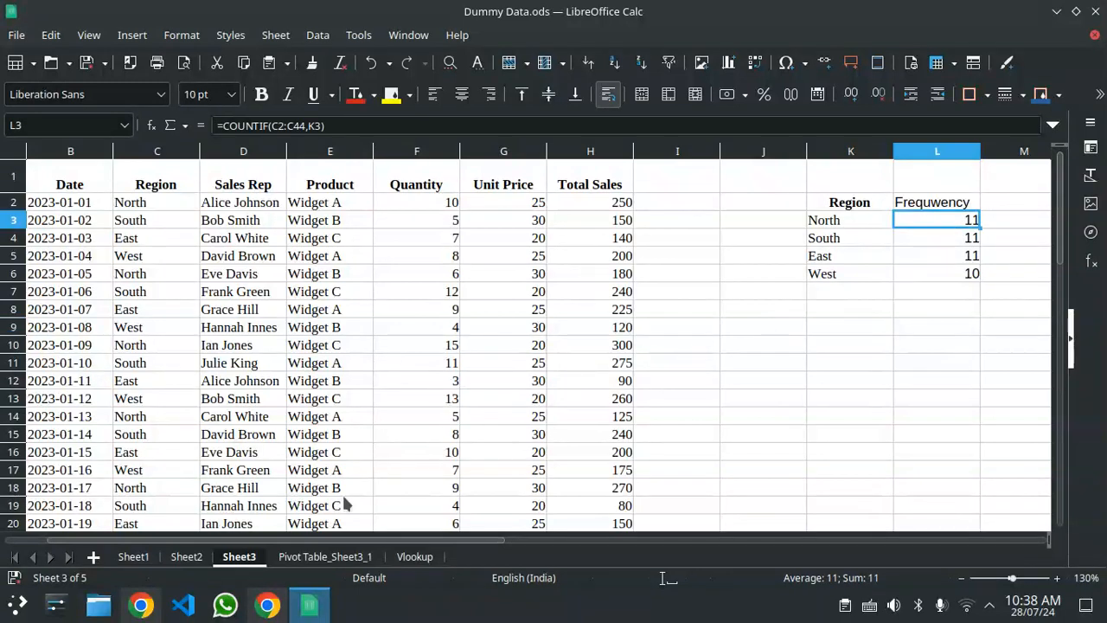
# - Switch to the Vlookup sheet and look over its employee, department and annual salary tables
pyautogui.click(322, 558)
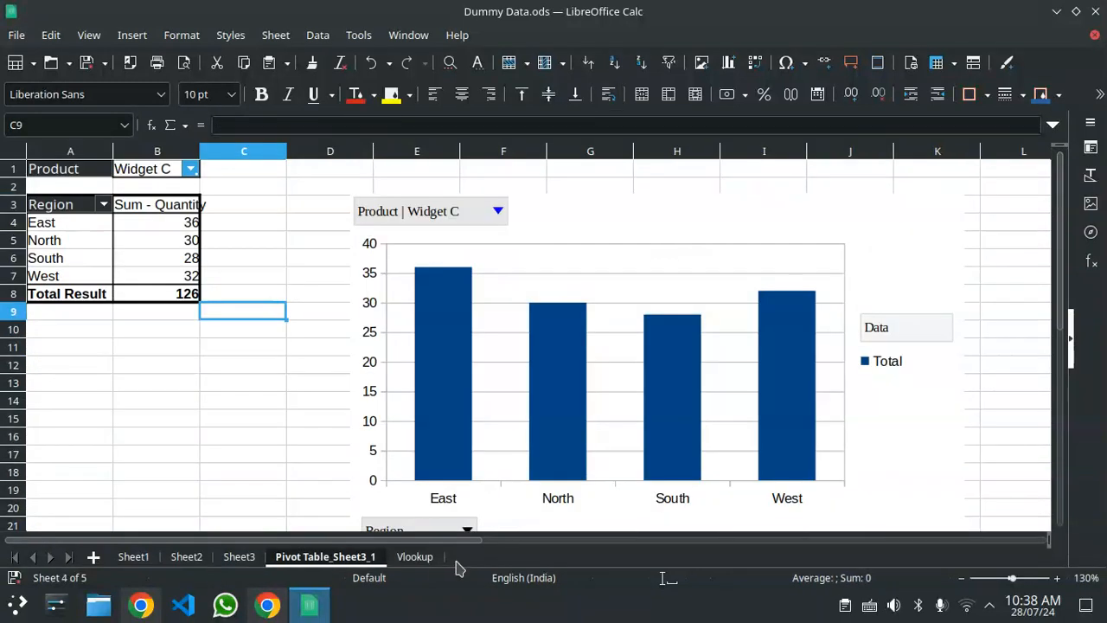
pyautogui.click(414, 558)
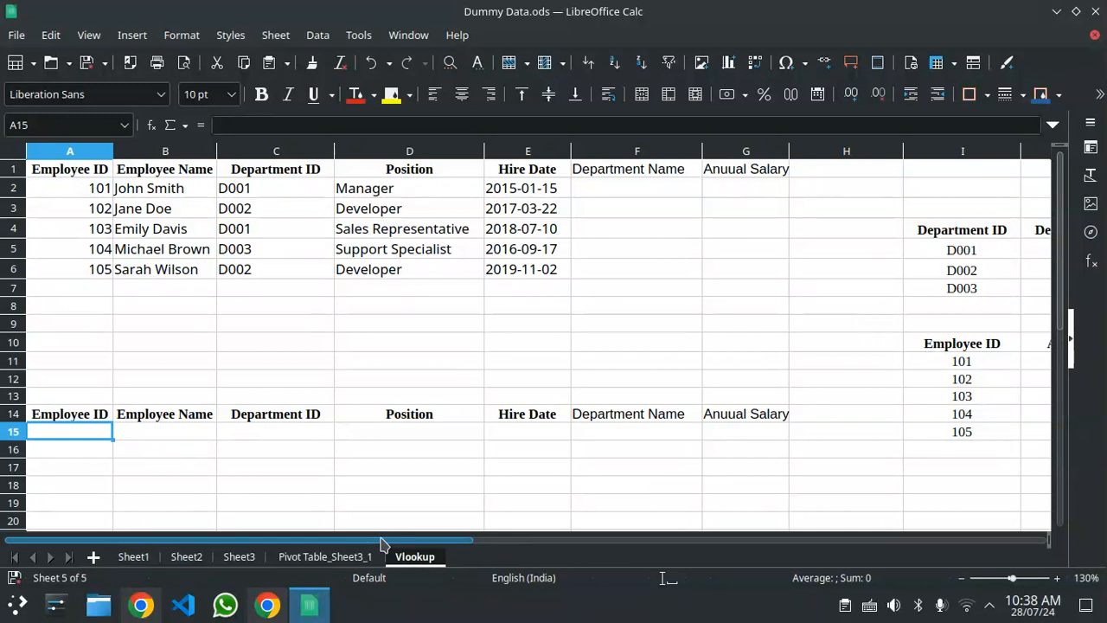
pyautogui.moveTo(383, 542); pyautogui.dragTo(502, 554)
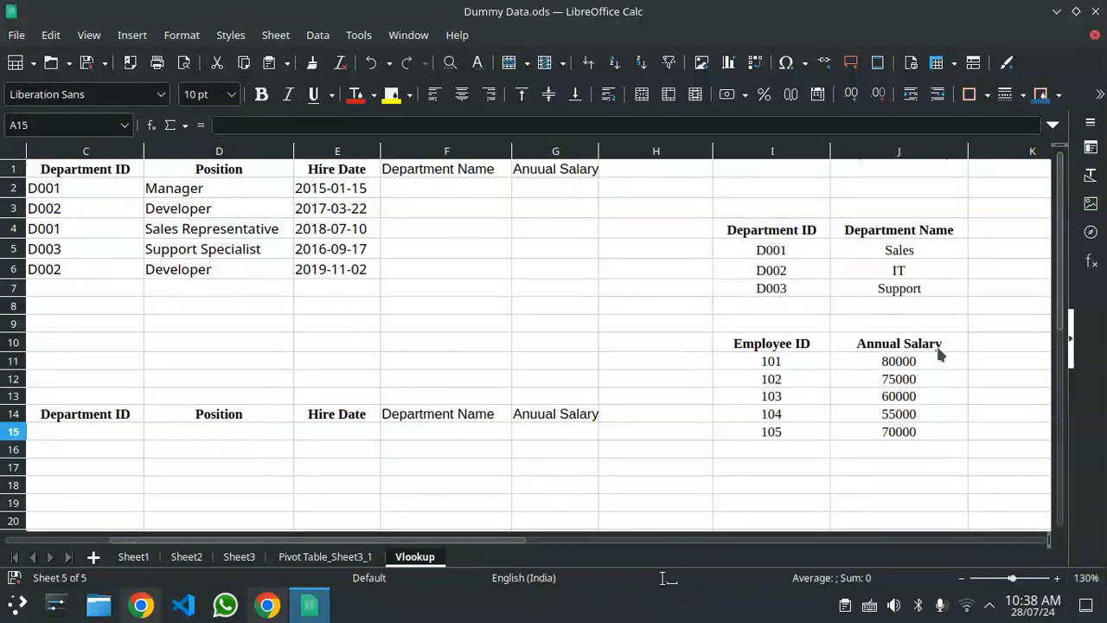
pyautogui.hscroll(-1, 459, 539)
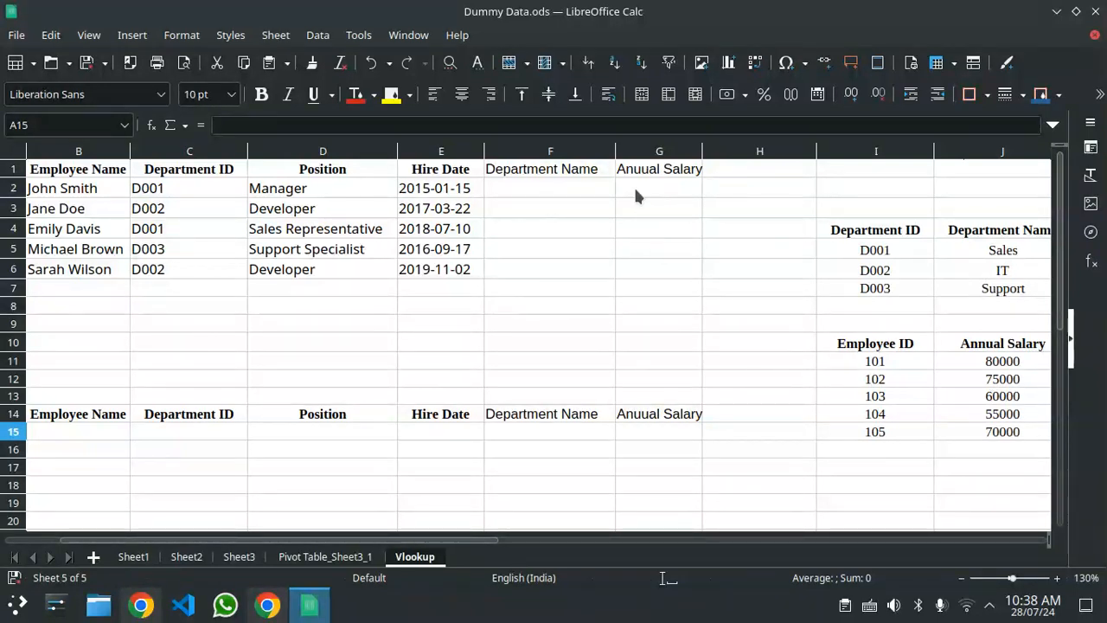
pyautogui.hscroll(-1, 435, 543)
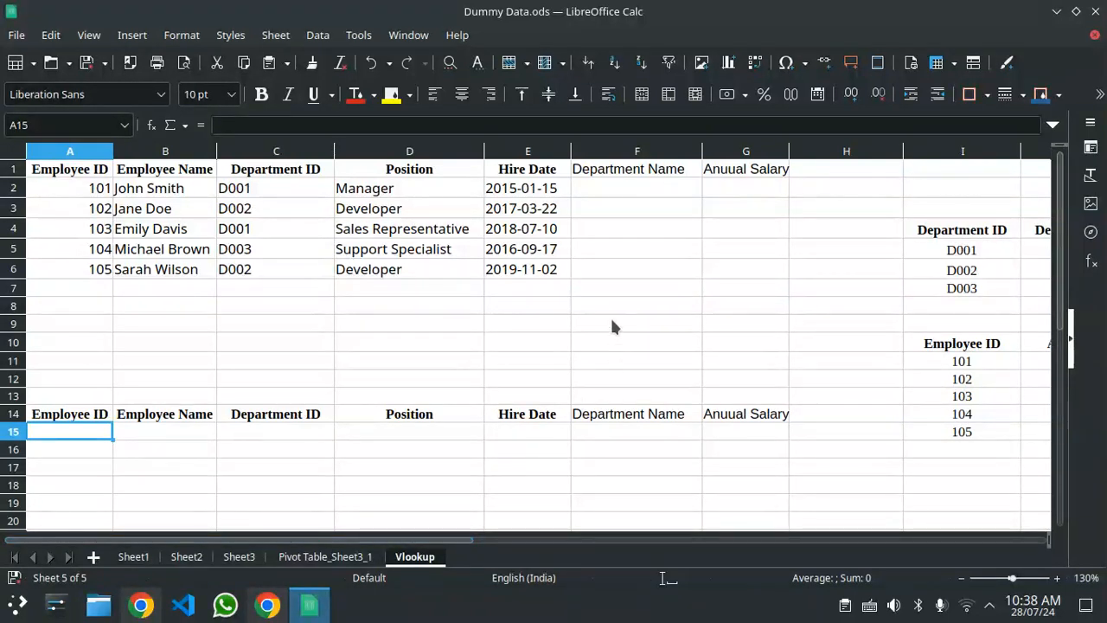
# - Start a VLOOKUP formula in F2 under Department Name with I5 as the search criterion
pyautogui.click(623, 188)
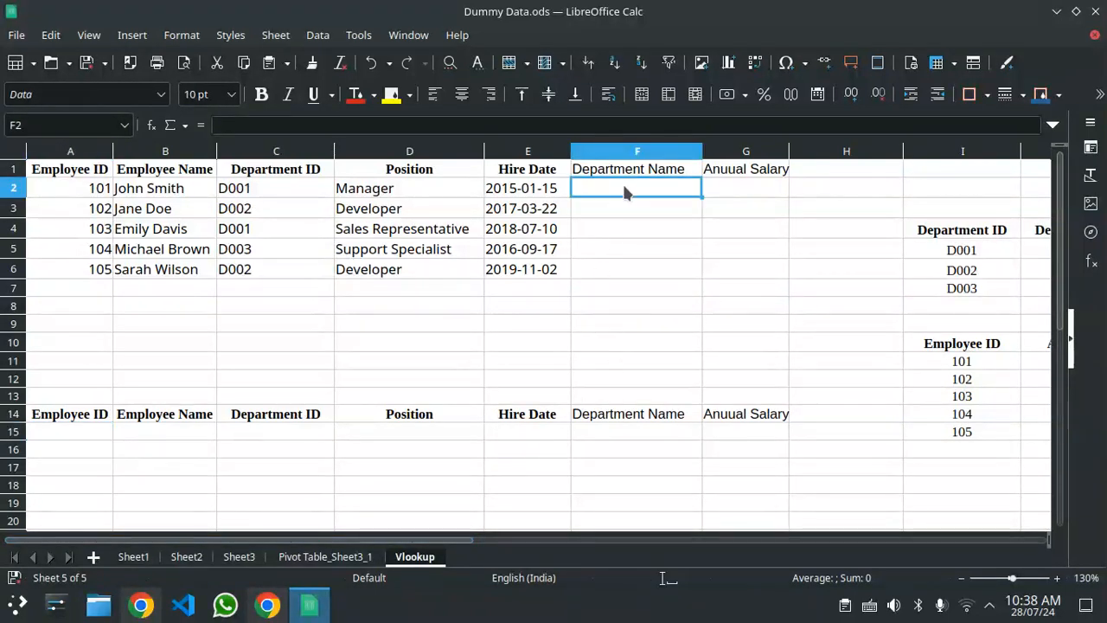
pyautogui.write('=vlo')
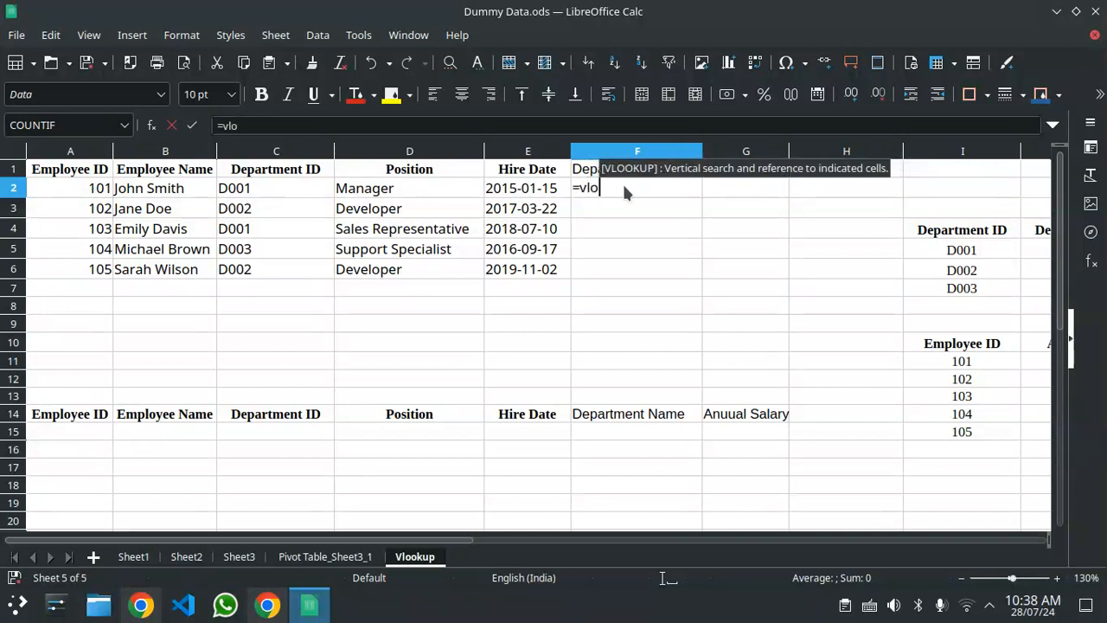
pyautogui.press('Return')
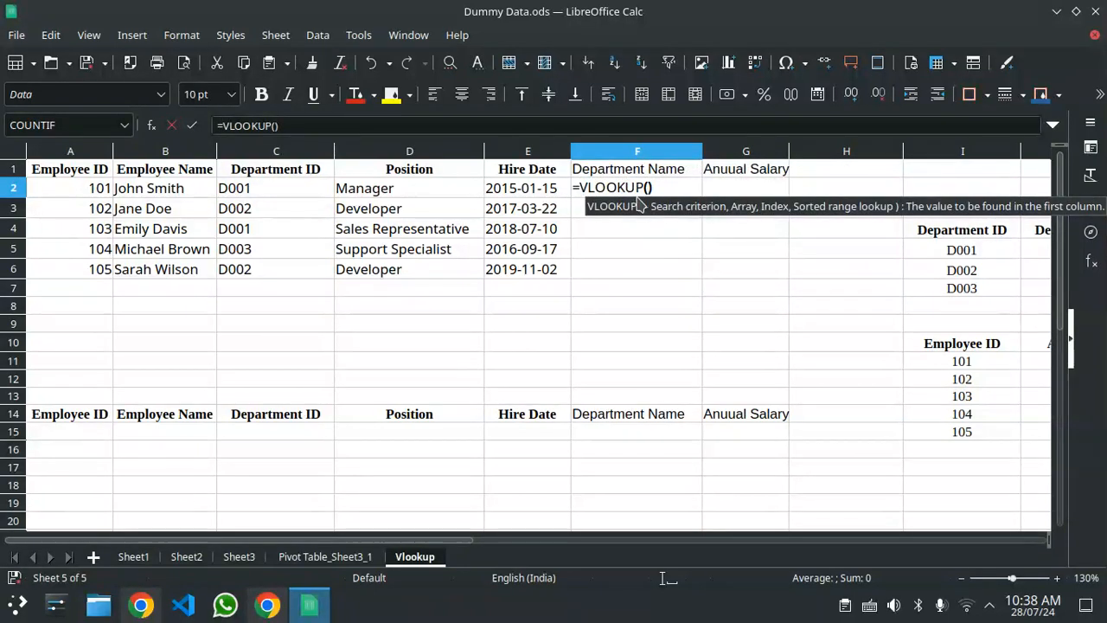
pyautogui.click(986, 246)
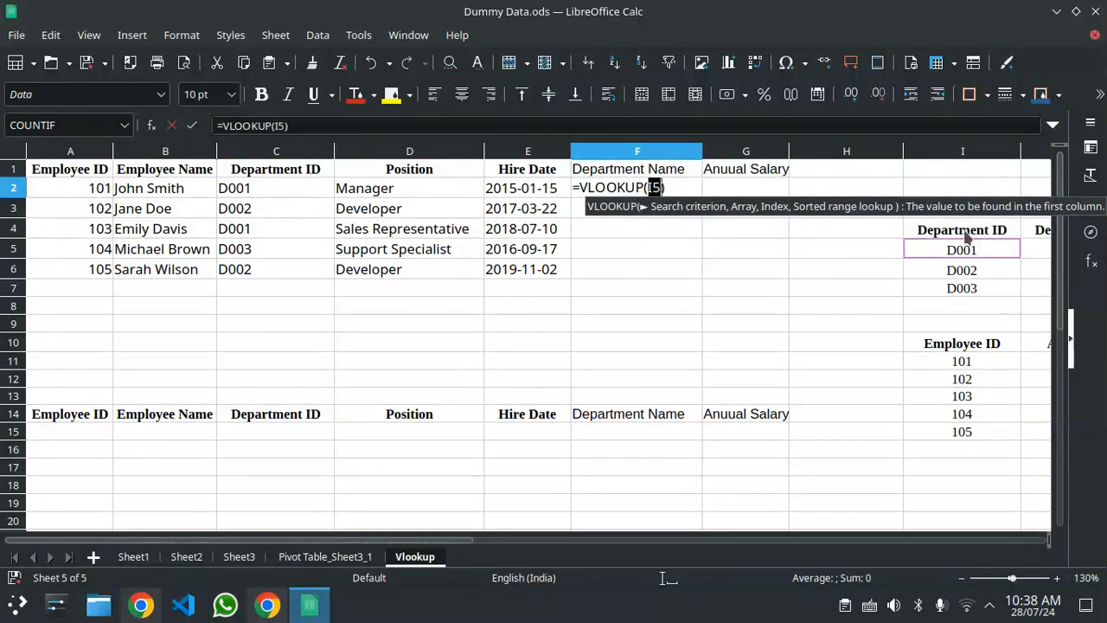
pyautogui.write(',')
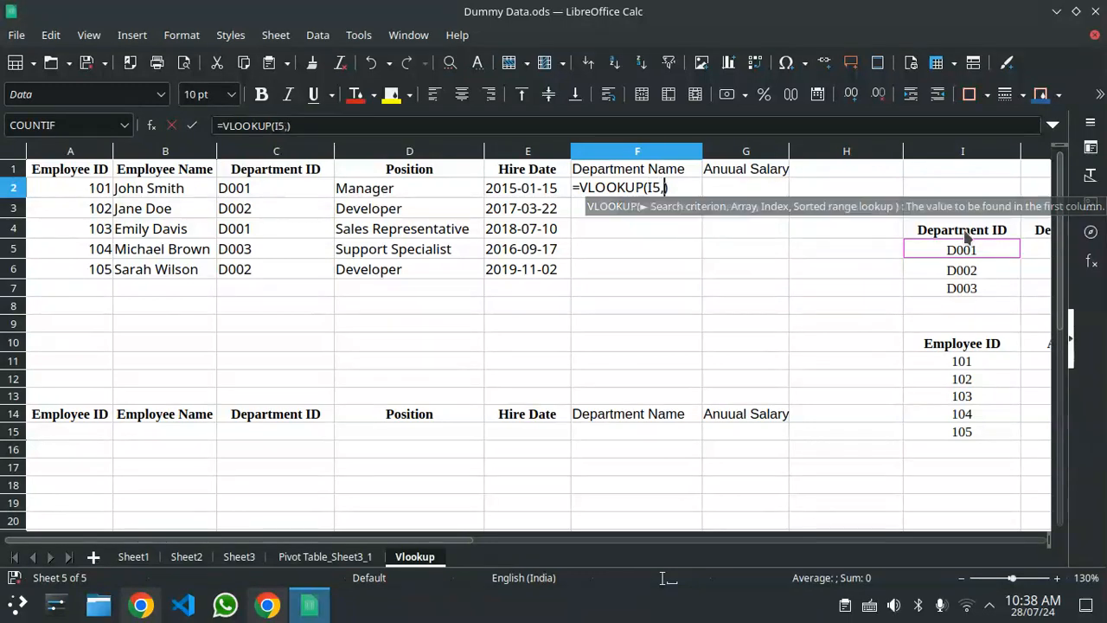
pyautogui.moveTo(922, 248); pyautogui.dragTo(231, 252)
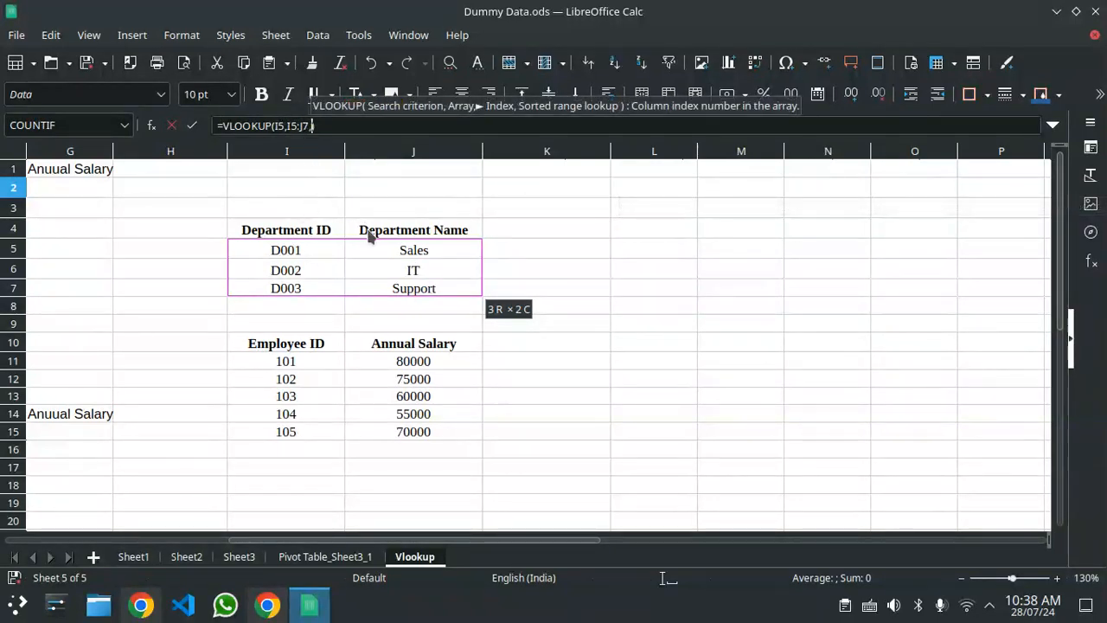
pyautogui.moveTo(324, 545); pyautogui.dragTo(250, 549)
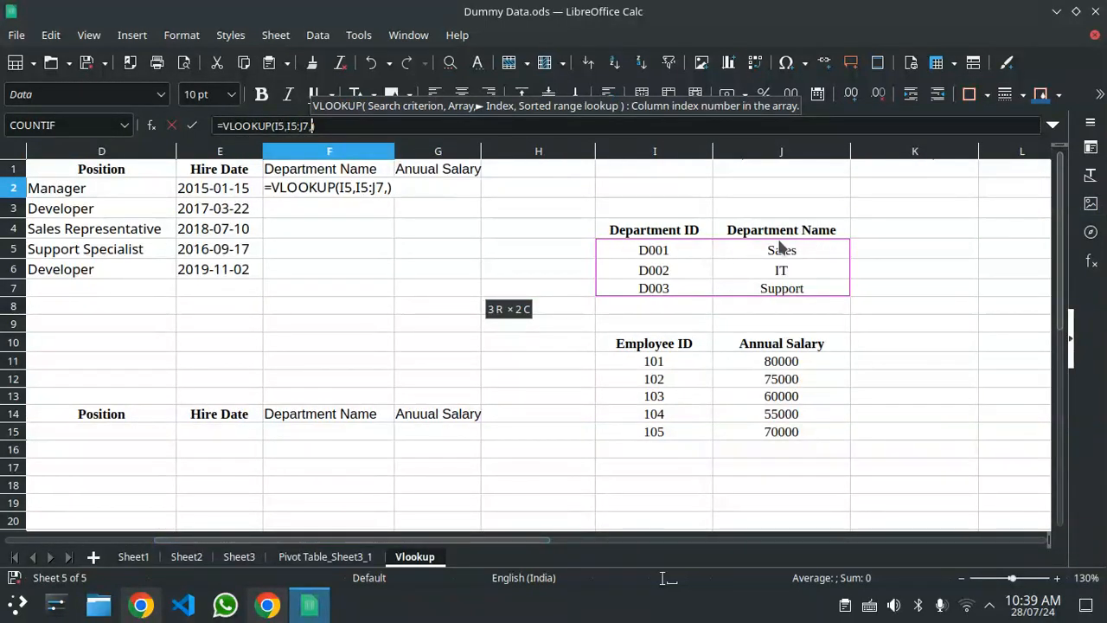
pyautogui.moveTo(615, 230); pyautogui.dragTo(653, 251)
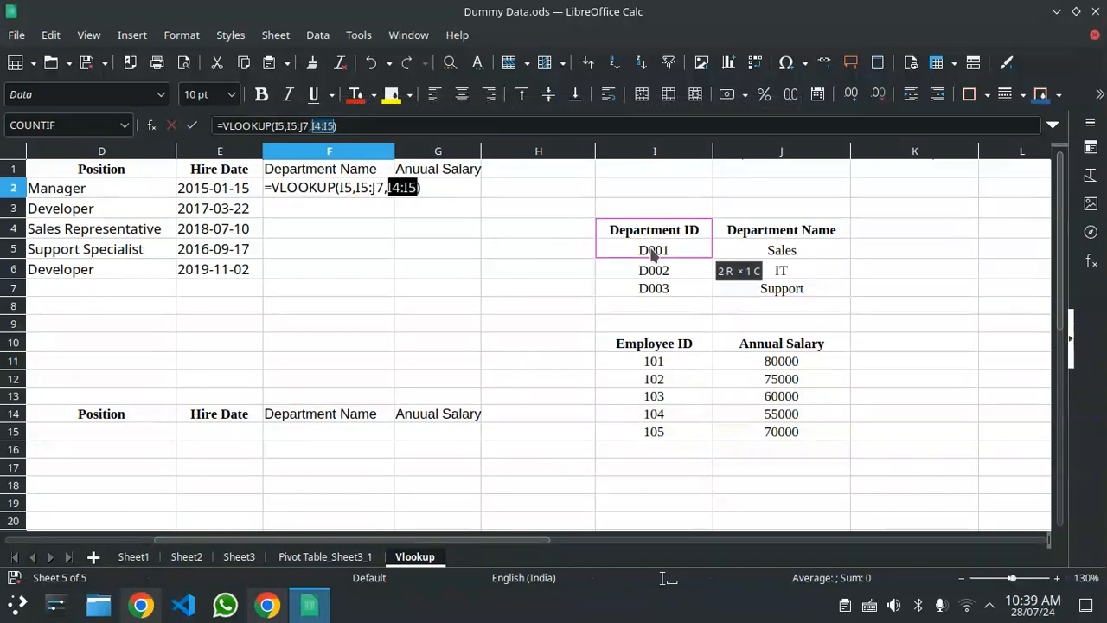
pyautogui.press('BackSpace')
pyautogui.press('BackSpace')
pyautogui.press('Right')
pyautogui.press('Up')
pyautogui.press('Right')
pyautogui.press('Up')
pyautogui.press('Down')
pyautogui.press('Right')
pyautogui.press('Right')
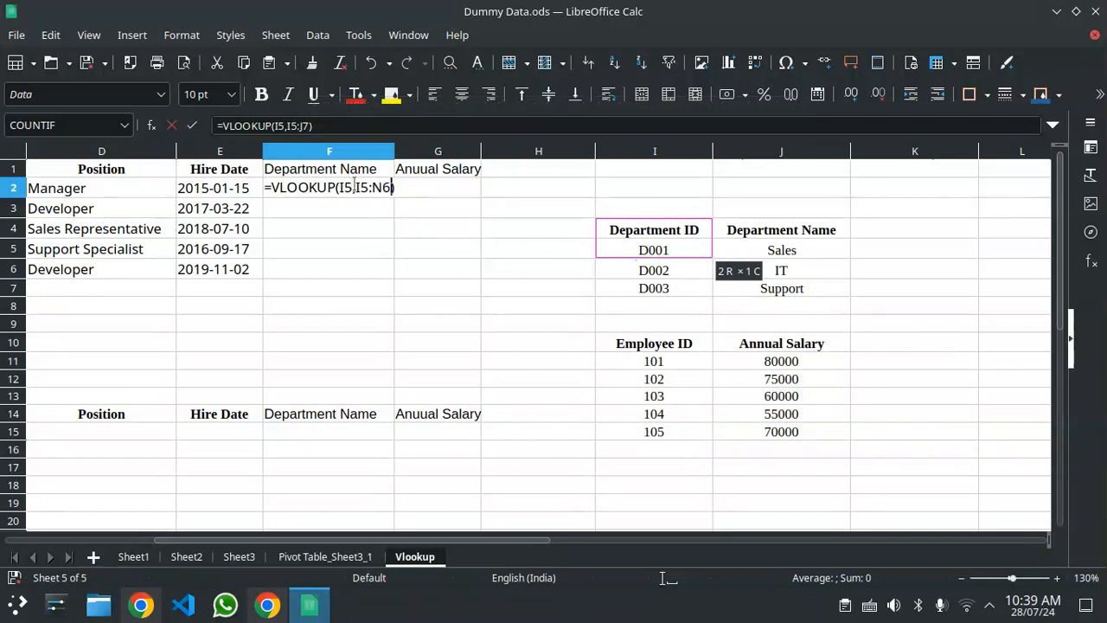
# - Replace the VLOOKUP array in F2 with I4:J7 and complete the formula with column index 2 and sorted range lookup 0
pyautogui.moveTo(355, 188); pyautogui.dragTo(391, 187)
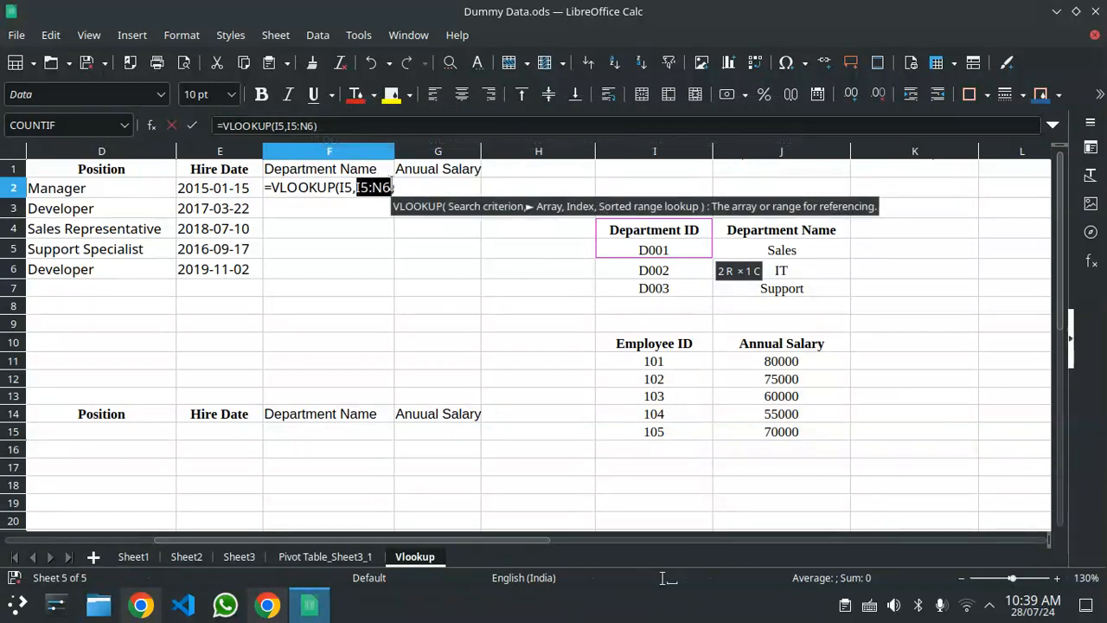
pyautogui.press('BackSpace')
pyautogui.moveTo(602, 241); pyautogui.dragTo(767, 293)
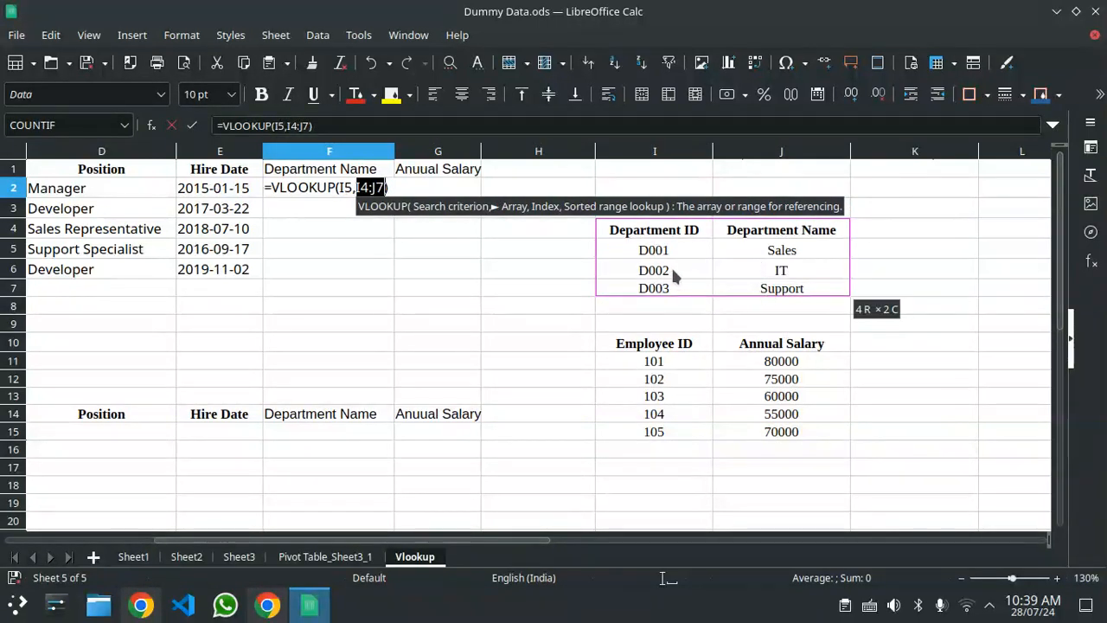
pyautogui.click(309, 126)
pyautogui.write(',')
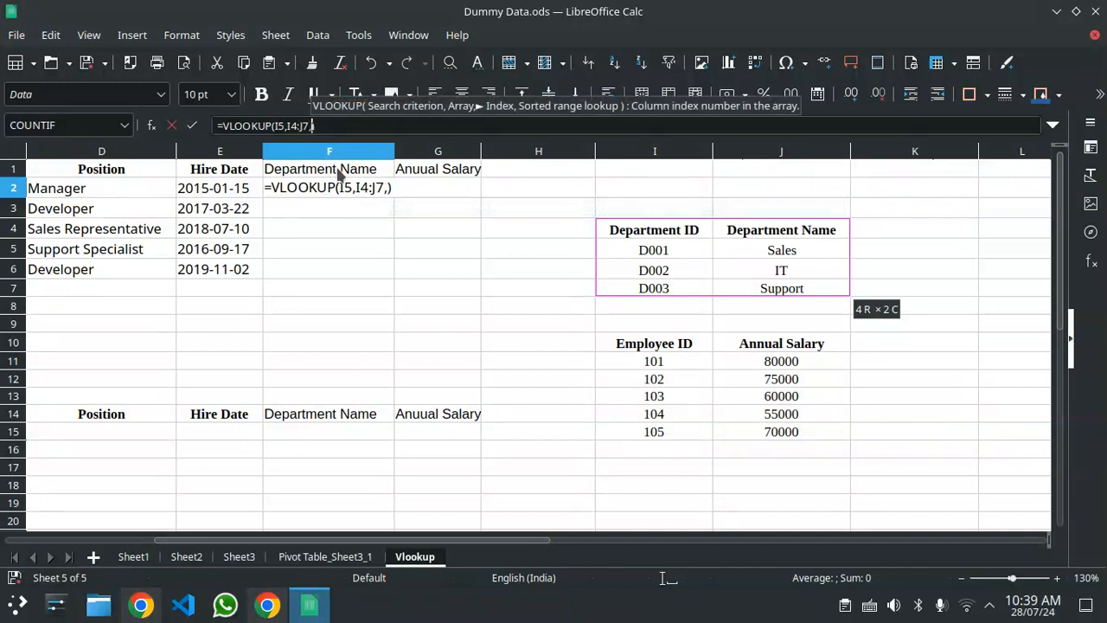
pyautogui.write('2,0')
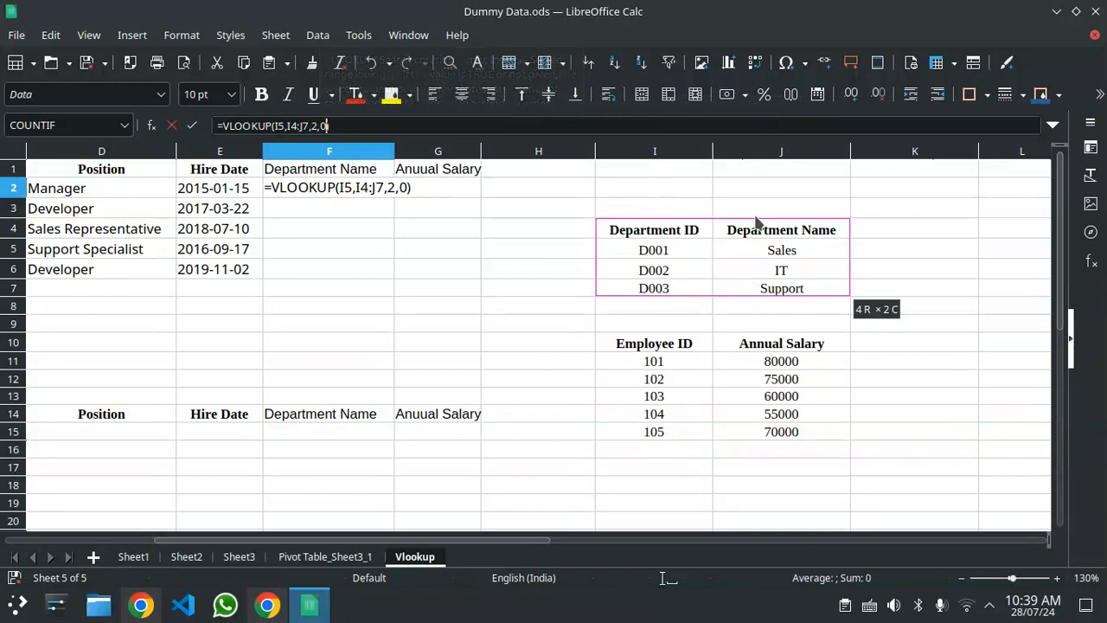
pyautogui.press('Return')
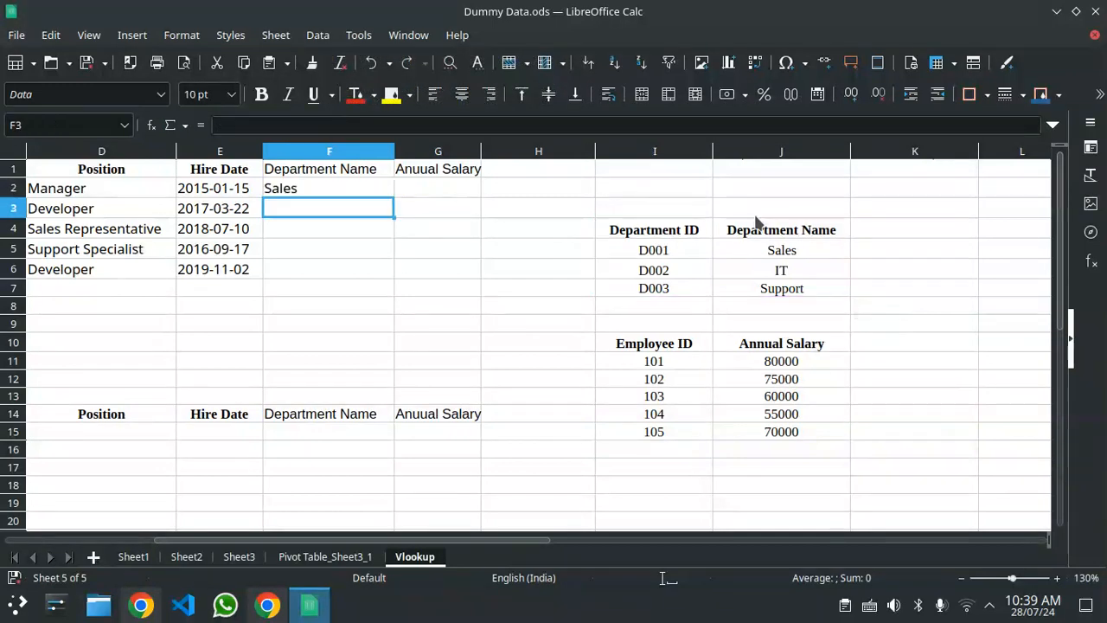
# - Fill the VLOOKUP formula from F2 down to F6 in the Department Name column
pyautogui.moveTo(384, 541); pyautogui.dragTo(430, 540)
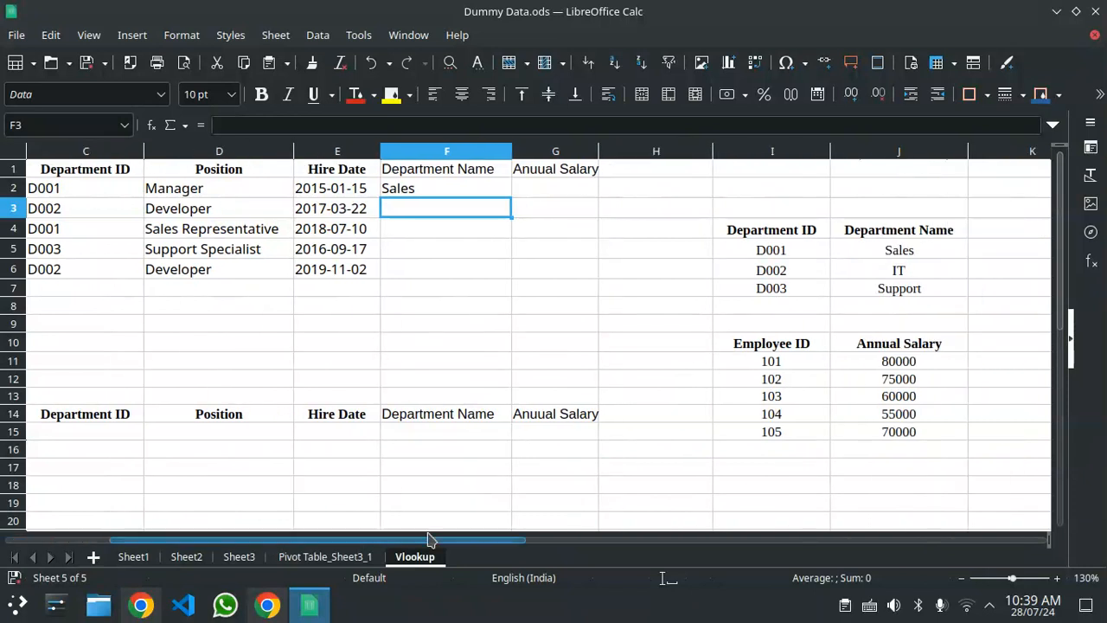
pyautogui.click(447, 187)
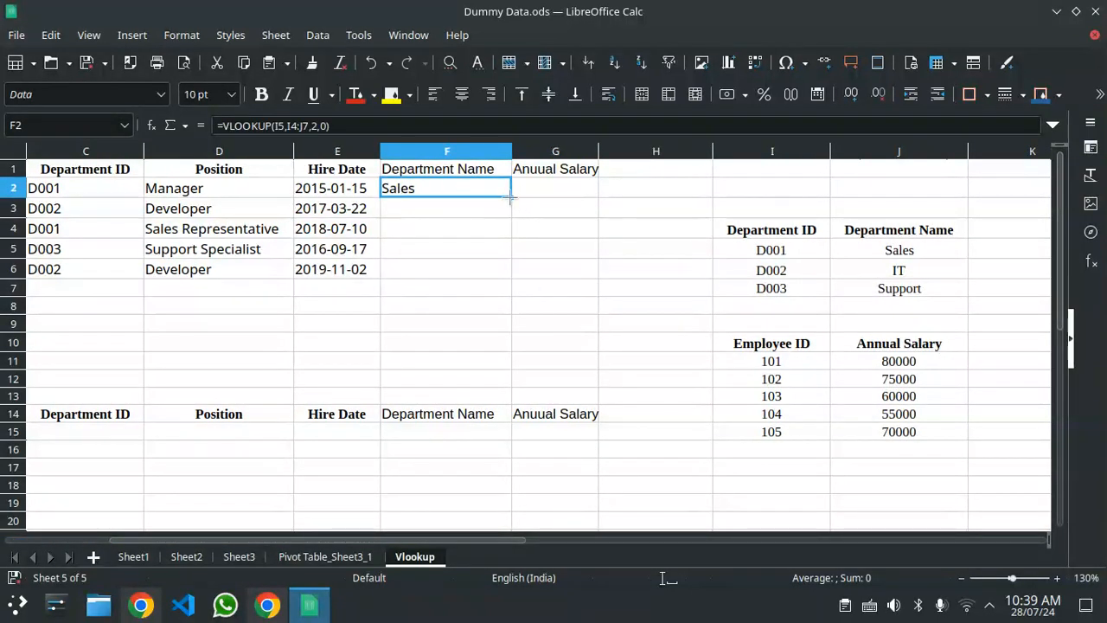
pyautogui.moveTo(511, 199); pyautogui.dragTo(519, 283)
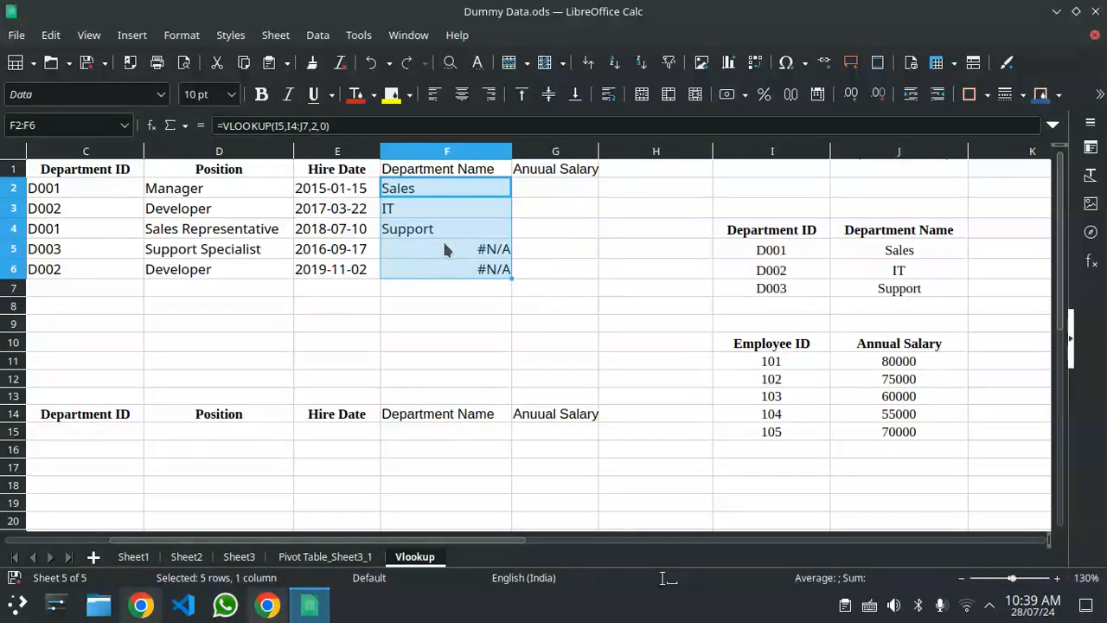
pyautogui.click(463, 305)
# - Clear the formulas from cells F5 and F6, keeping their formats
pyautogui.click(498, 251)
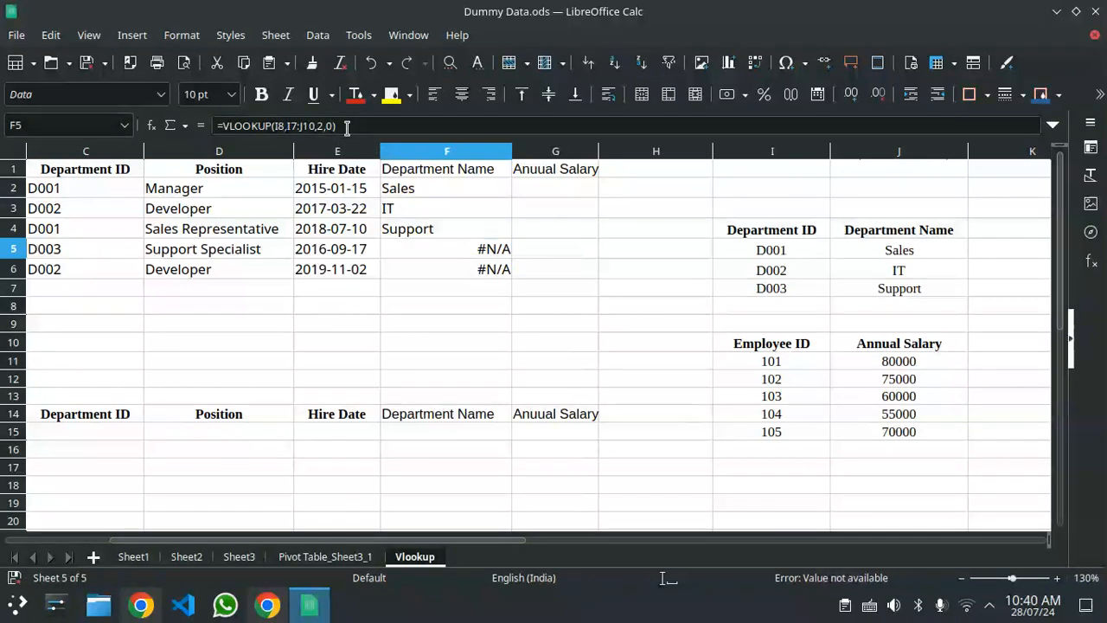
pyautogui.tripleClick(346, 127)
pyautogui.press('BackSpace')
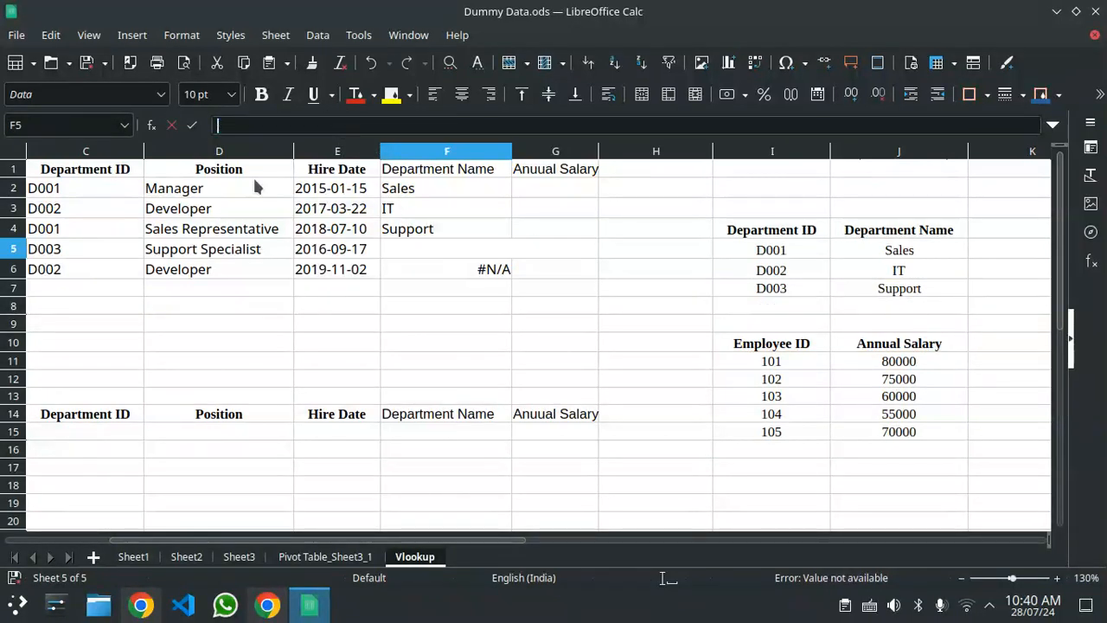
pyautogui.click(453, 269)
pyautogui.press('BackSpace')
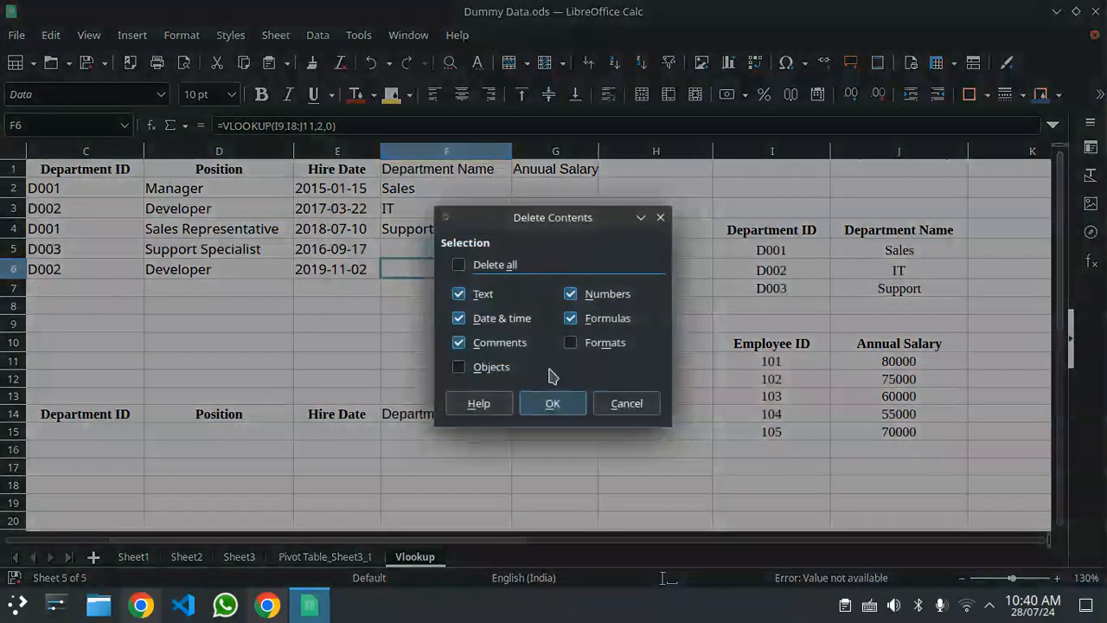
pyautogui.click(554, 401)
# - Start a new VLOOKUP formula in F5 with I5 as the search criterion
pyautogui.click(425, 249)
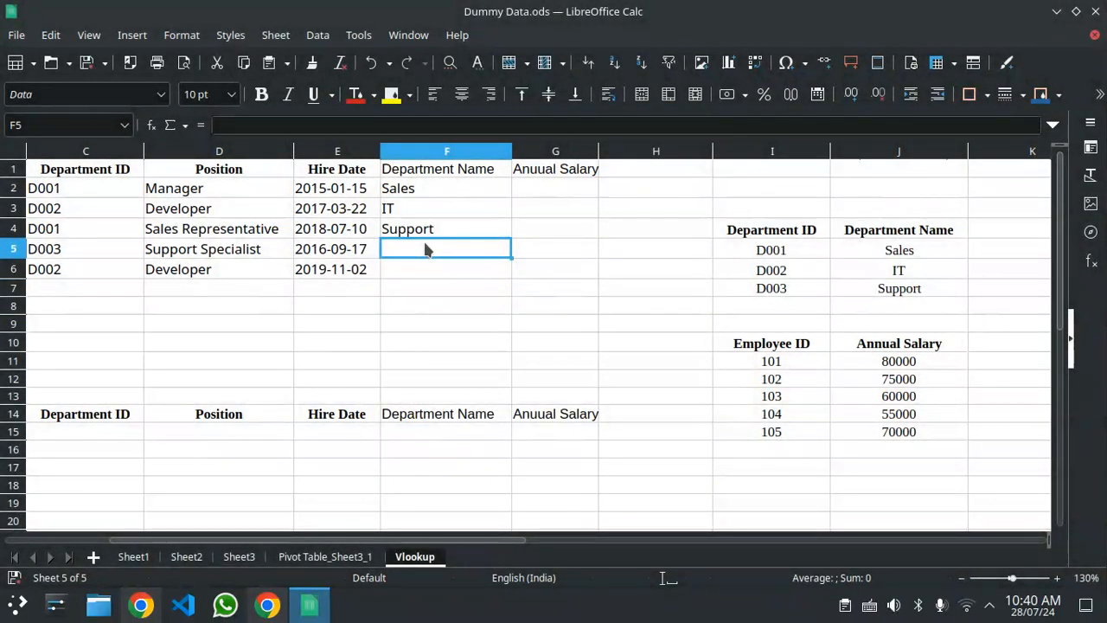
pyautogui.write('V')
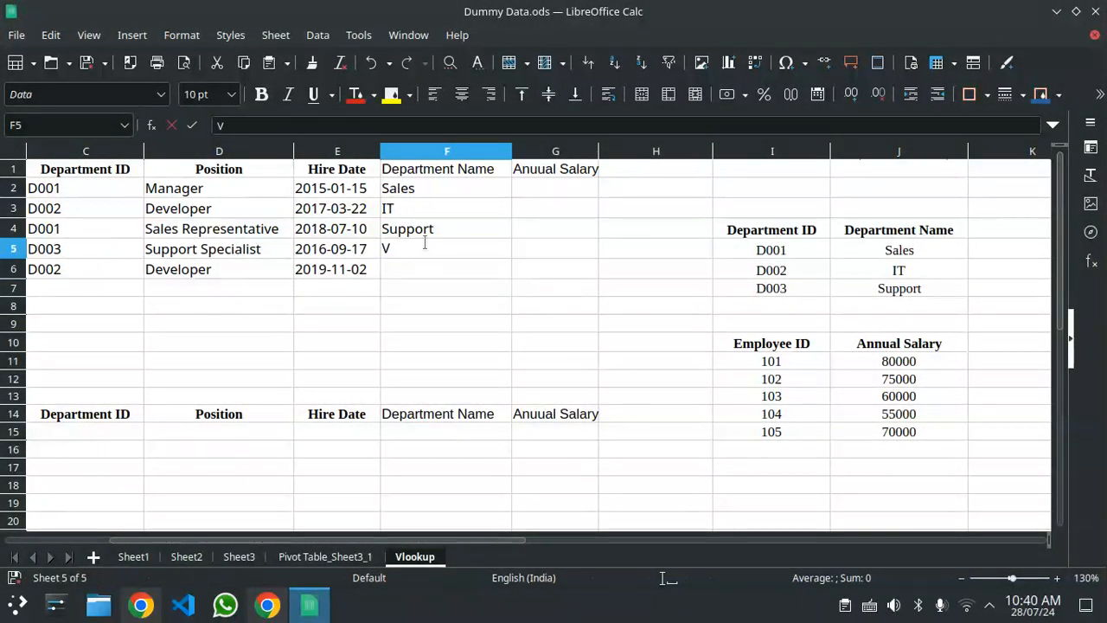
pyautogui.press('BackSpace')
pyautogui.press('BackSpace')
pyautogui.write('=')
pyautogui.press('BackSpace')
pyautogui.write('=vlo')
pyautogui.press('Return')
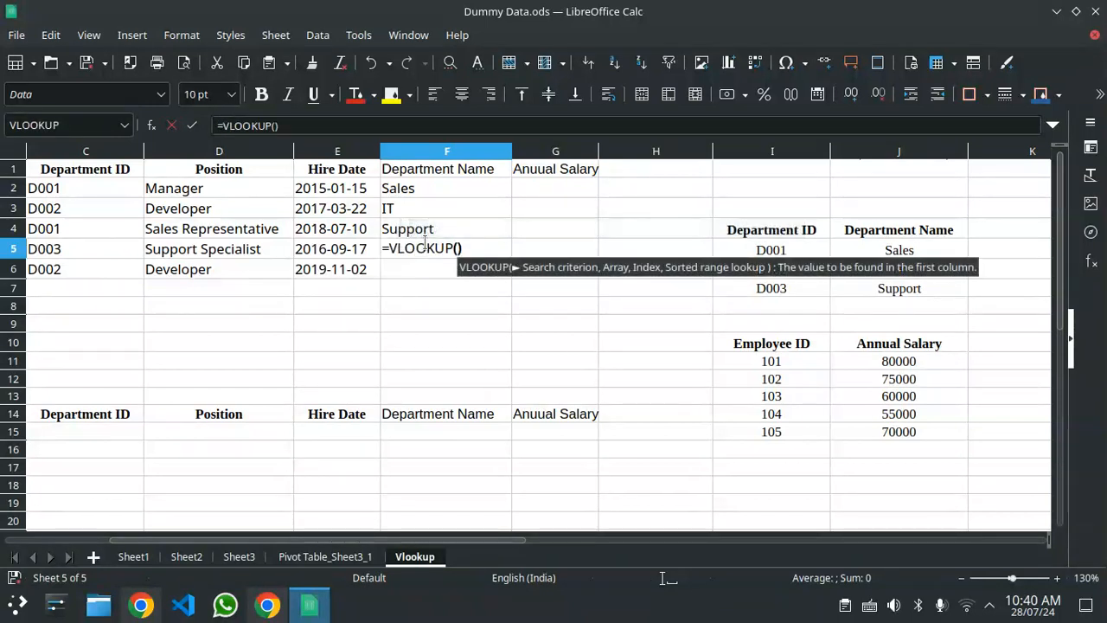
pyautogui.write('=')
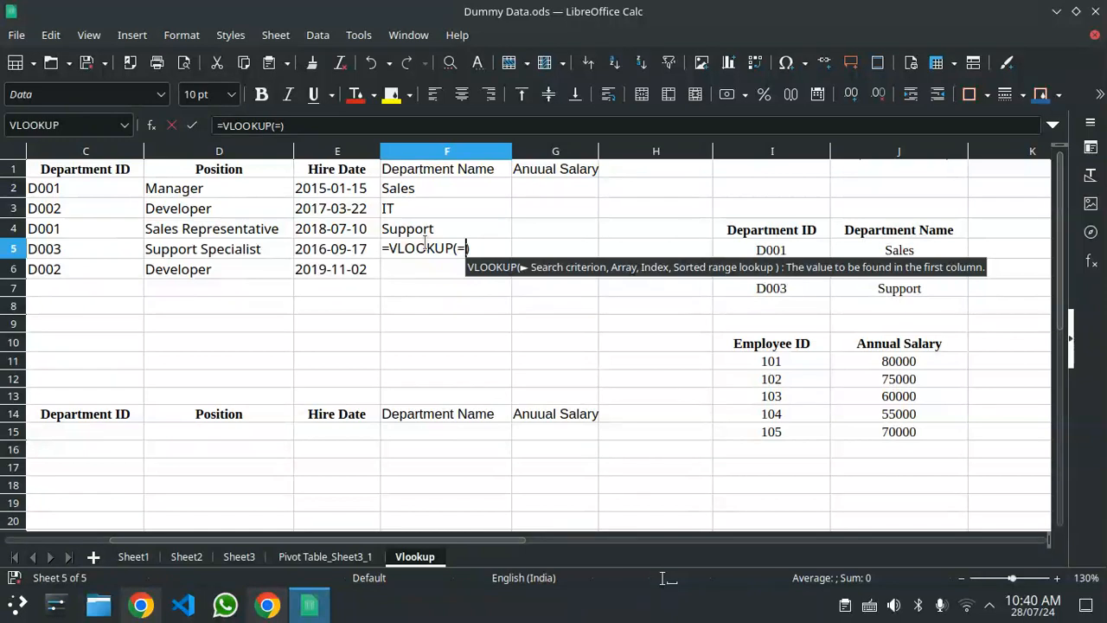
pyautogui.press('BackSpace')
pyautogui.click(801, 253)
pyautogui.write(',')
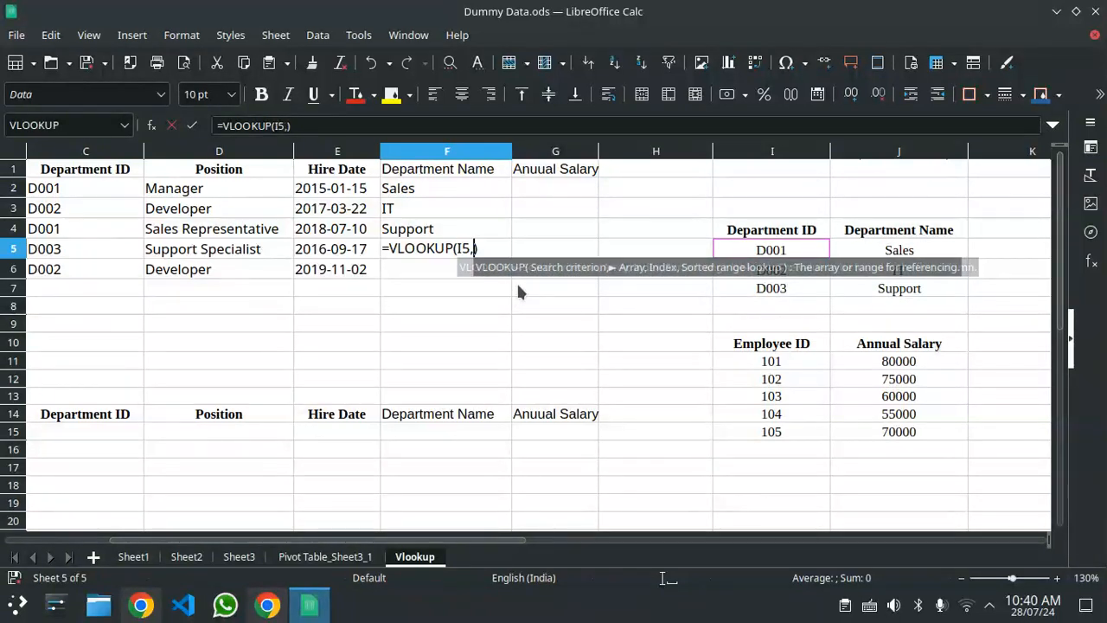
# - Complete the F5 formula with array I4:J7, column index 2 and sorted range lookup 0
pyautogui.moveTo(729, 233); pyautogui.dragTo(901, 292)
pyautogui.write(',')
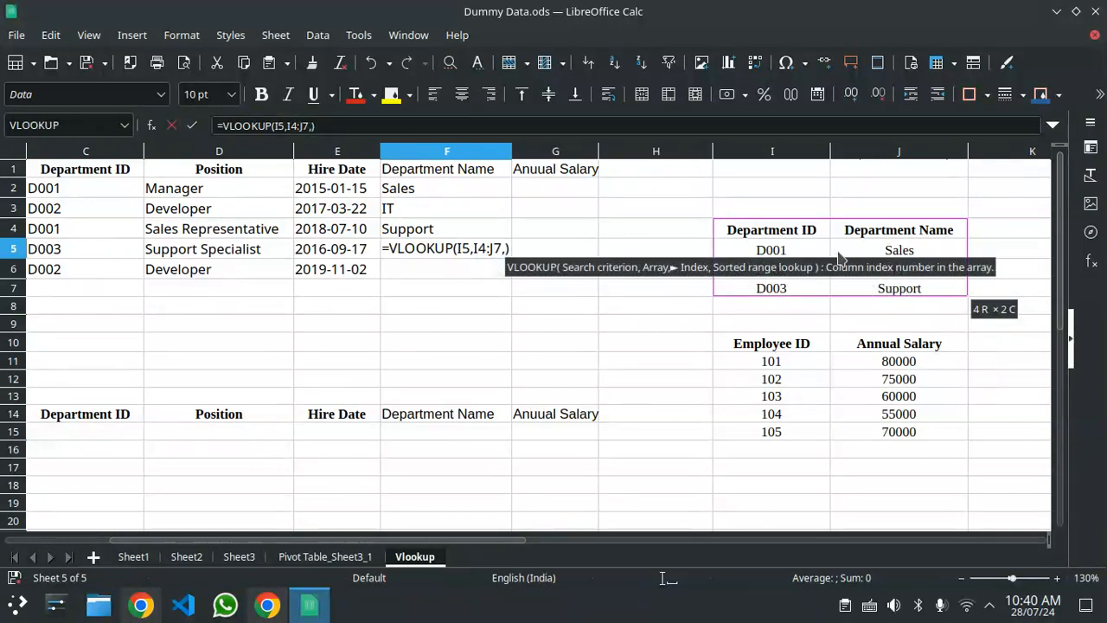
pyautogui.write('2,0')
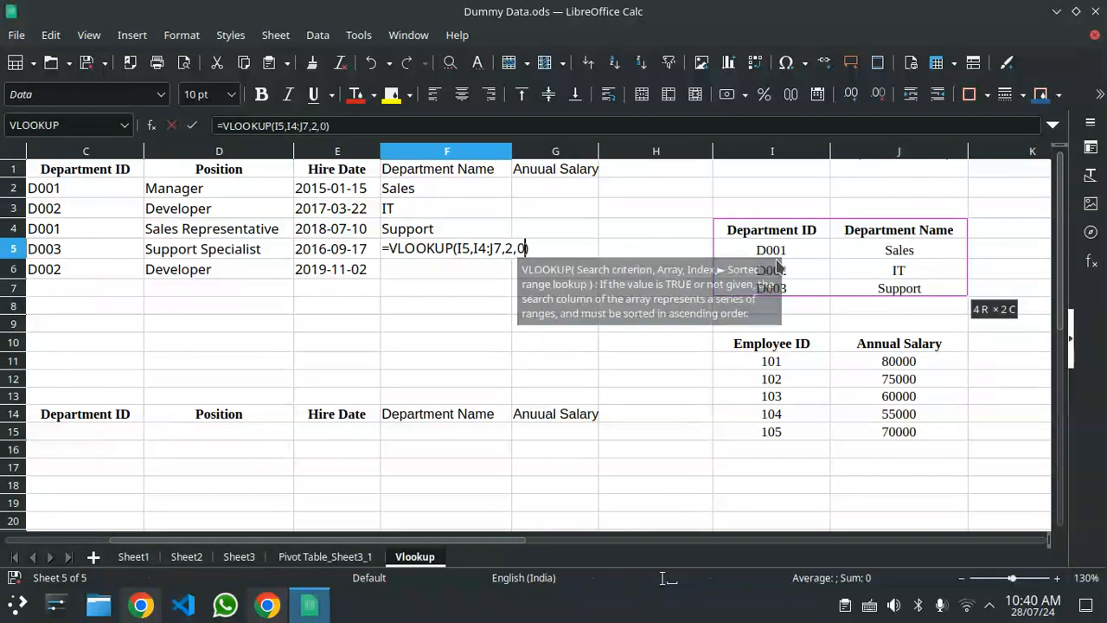
pyautogui.press('Return')
# - Fill the VLOOKUP formula from F5 down to F6
pyautogui.click(404, 249)
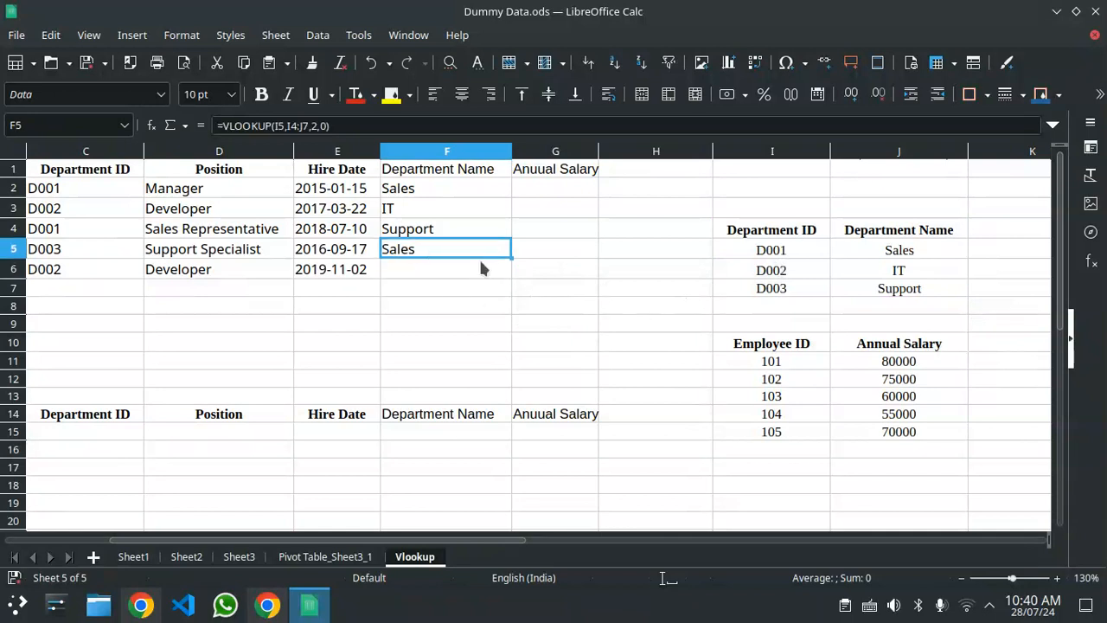
pyautogui.moveTo(511, 258); pyautogui.dragTo(514, 277)
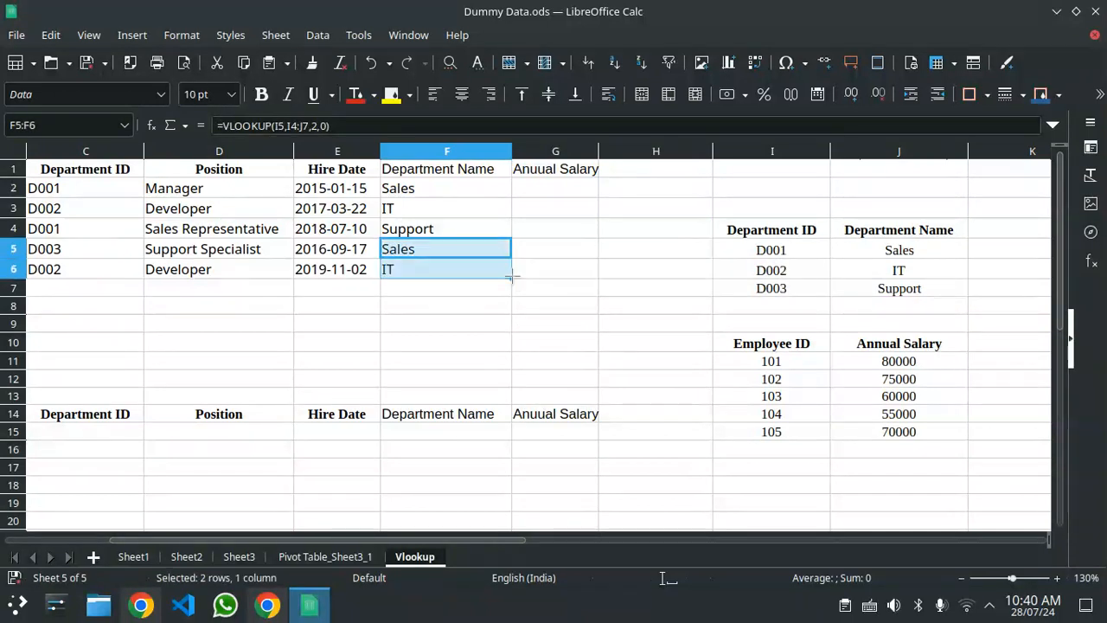
pyautogui.click(479, 308)
# - Start a VLOOKUP formula in G2 under Anuual Salary with I11 as the search criterion
pyautogui.moveTo(418, 540); pyautogui.dragTo(358, 553)
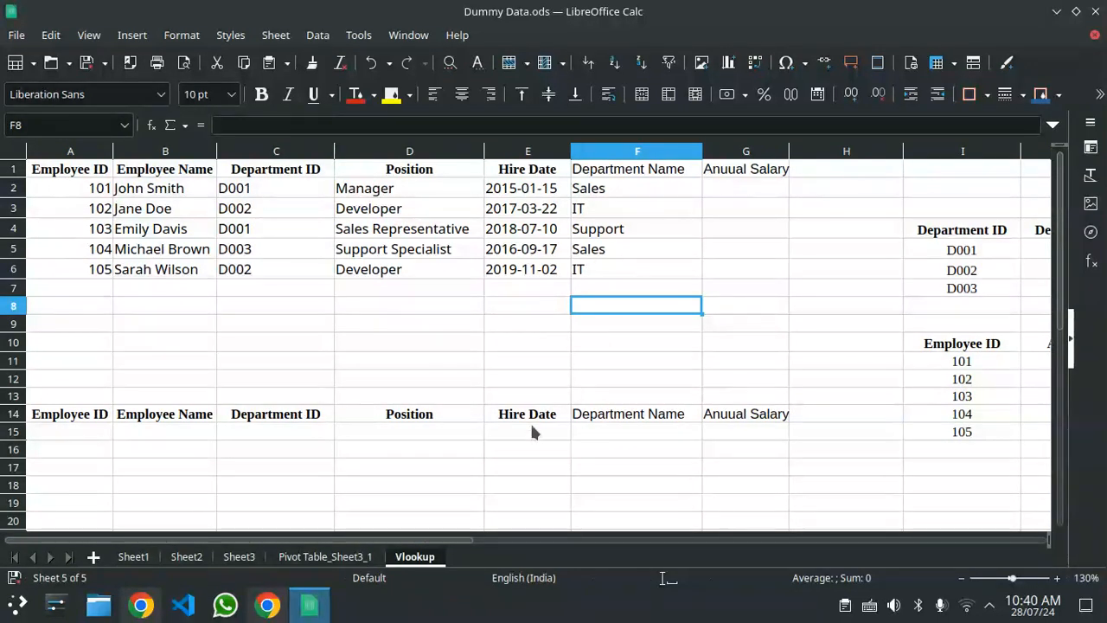
pyautogui.moveTo(449, 550); pyautogui.dragTo(494, 554)
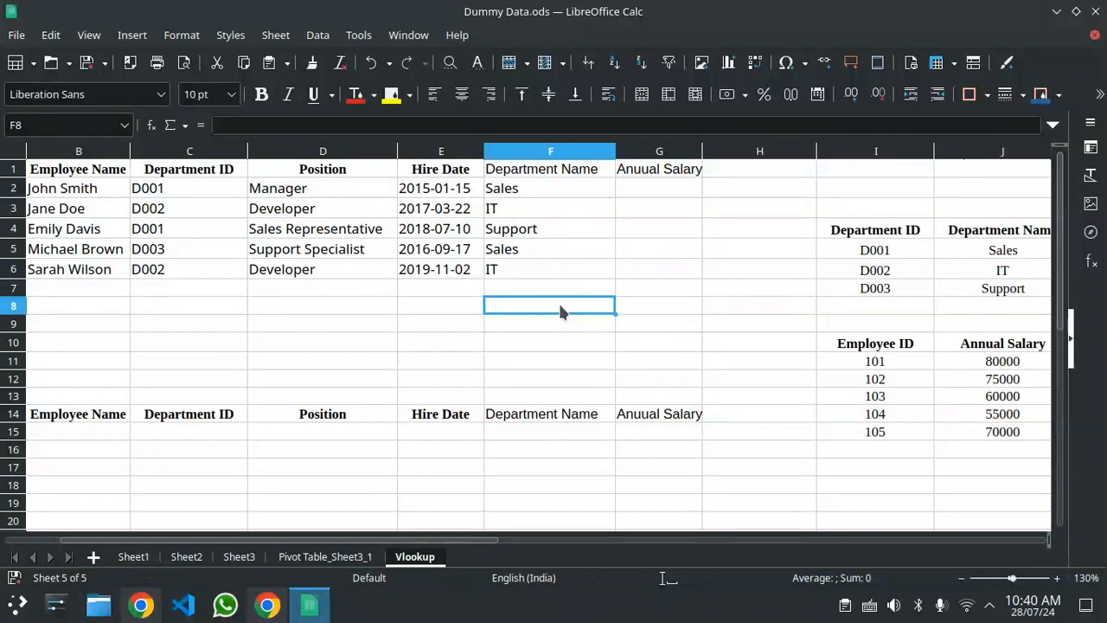
pyautogui.moveTo(409, 539); pyautogui.dragTo(397, 548)
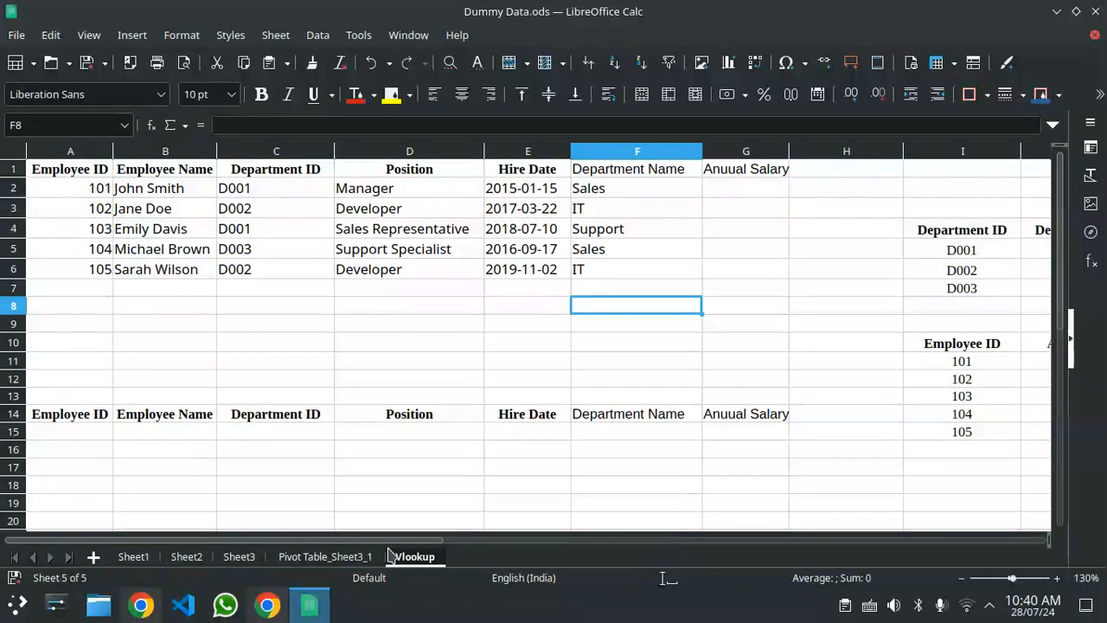
pyautogui.click(734, 187)
pyautogui.write('=Vloo')
pyautogui.press('Return')
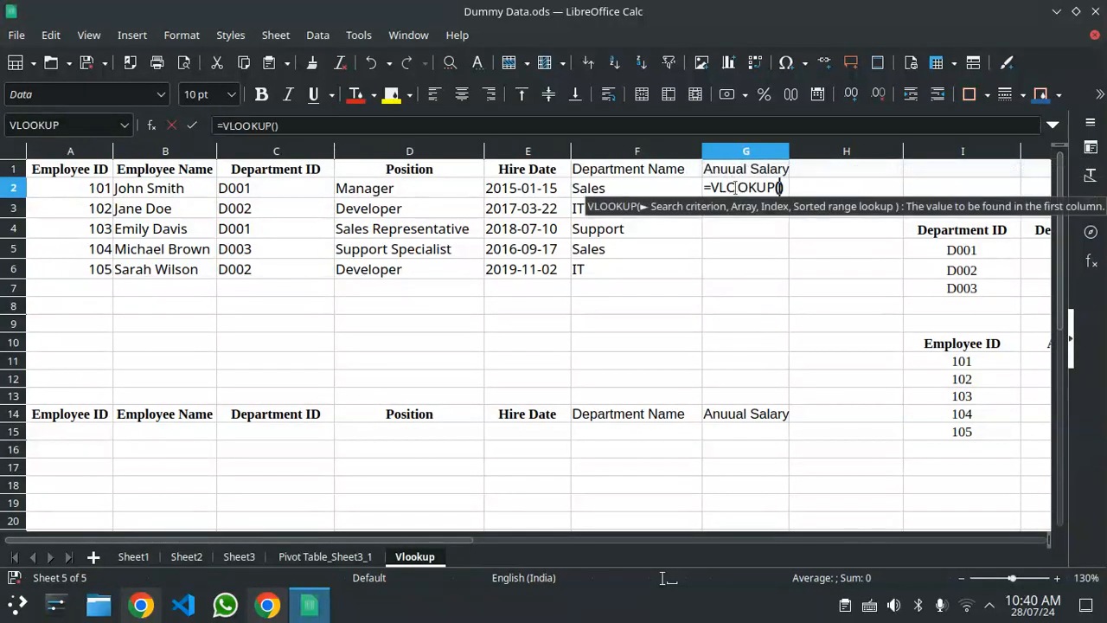
pyautogui.click(974, 363)
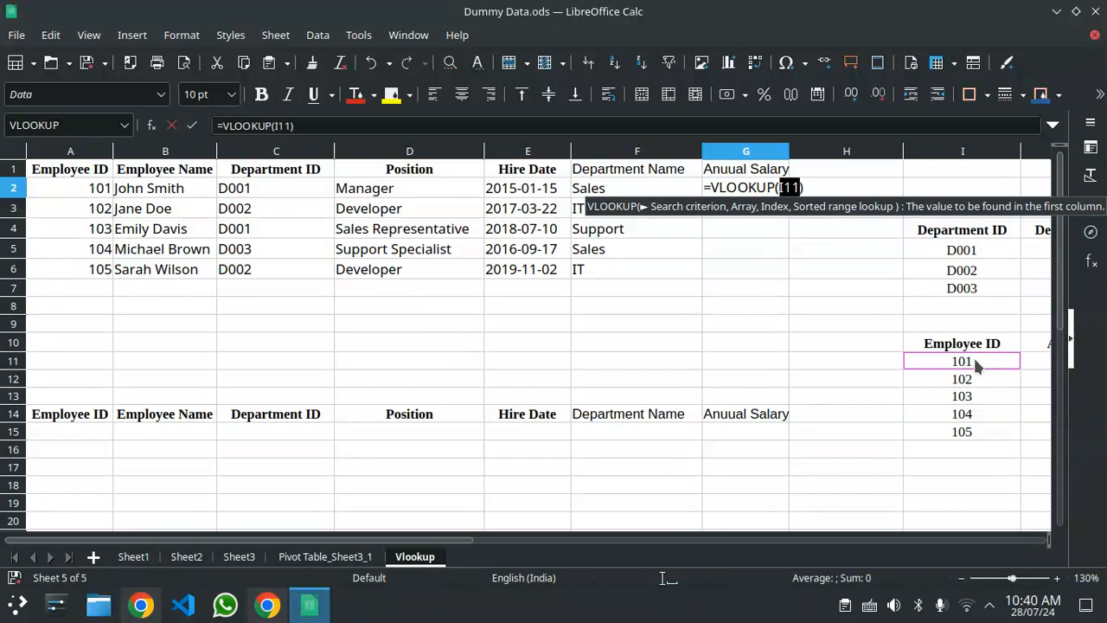
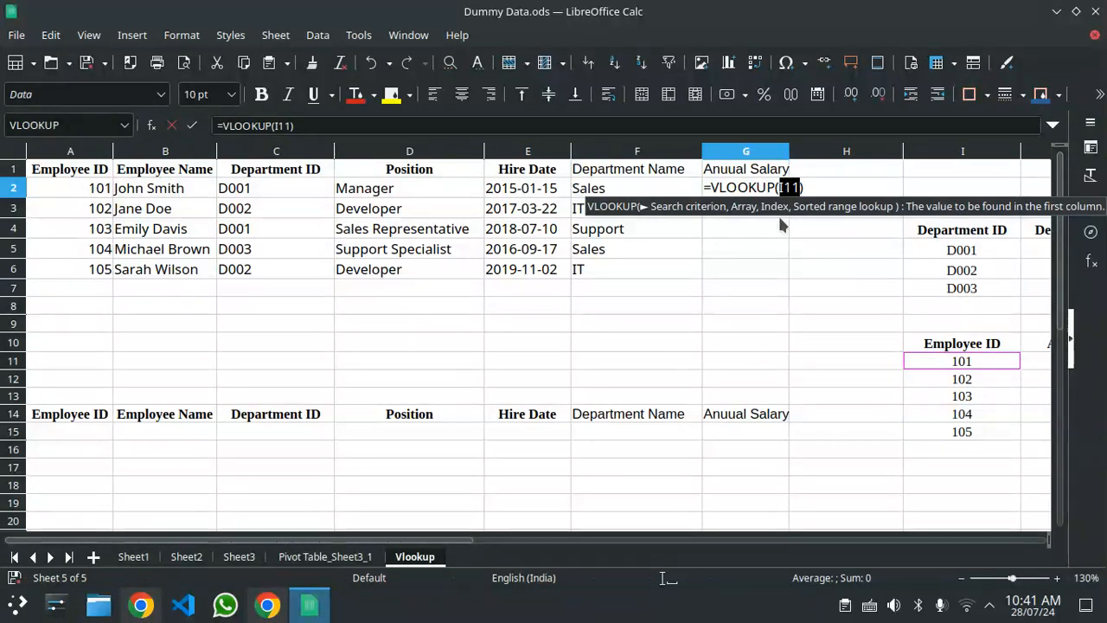
pyautogui.write(',')
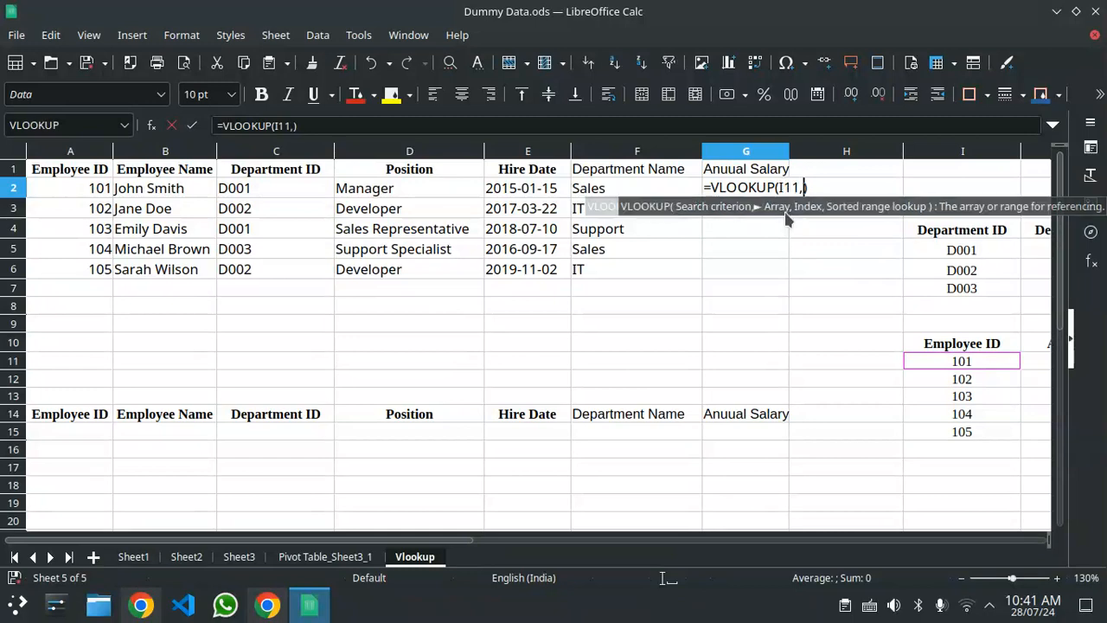
# - Complete the G2 formula with array I10:J15, column index 2 and sorted range lookup 0
pyautogui.moveTo(919, 349); pyautogui.dragTo(425, 395)
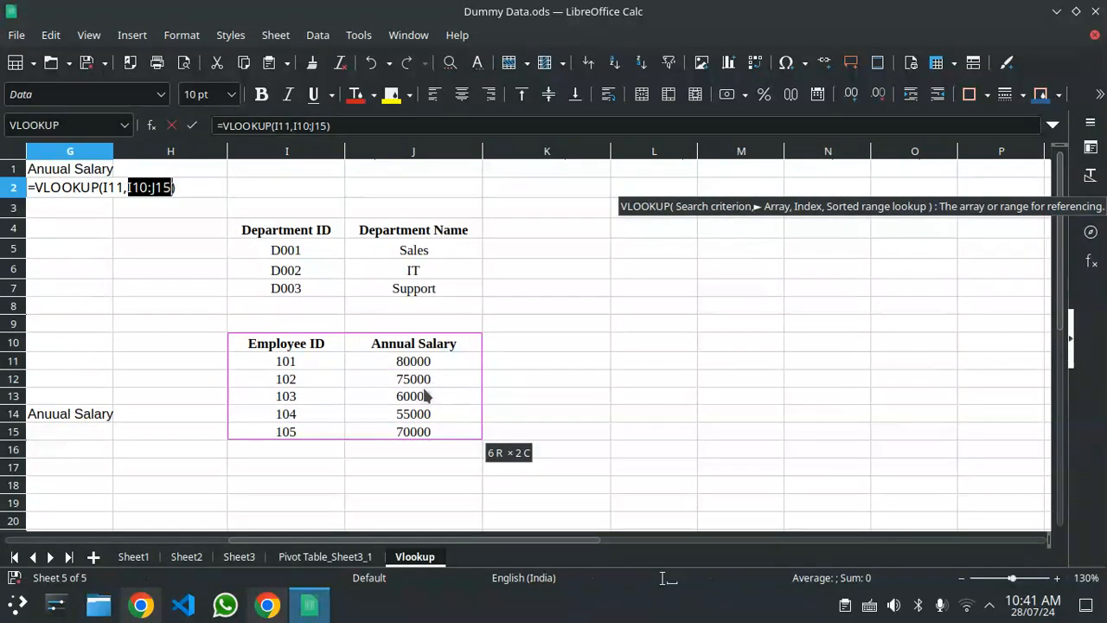
pyautogui.write(',')
pyautogui.write('2,0')
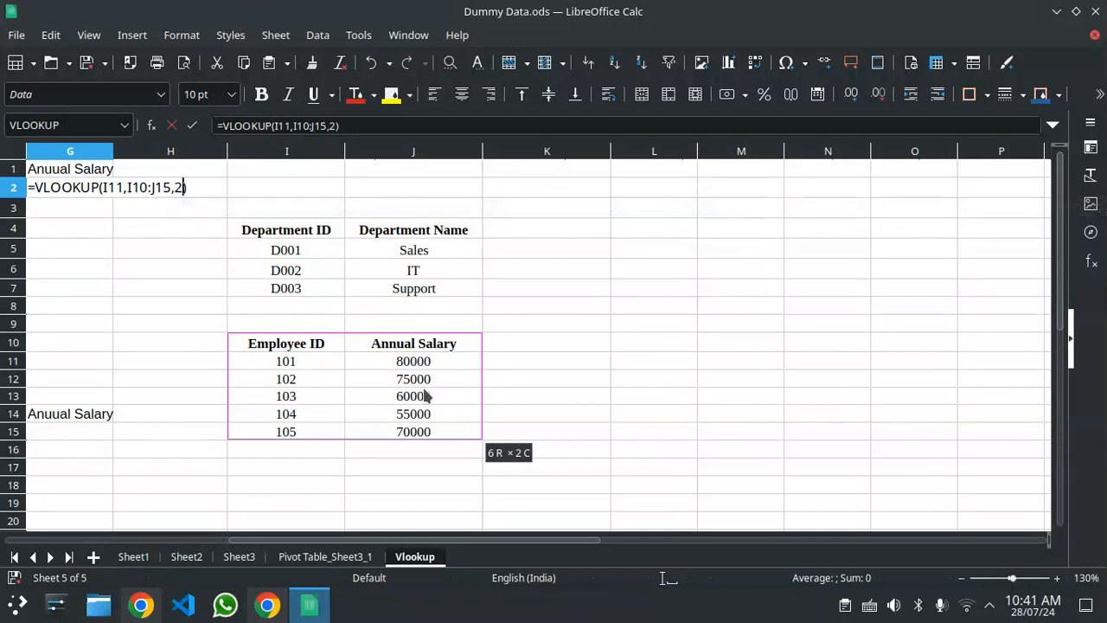
pyautogui.press('Return')
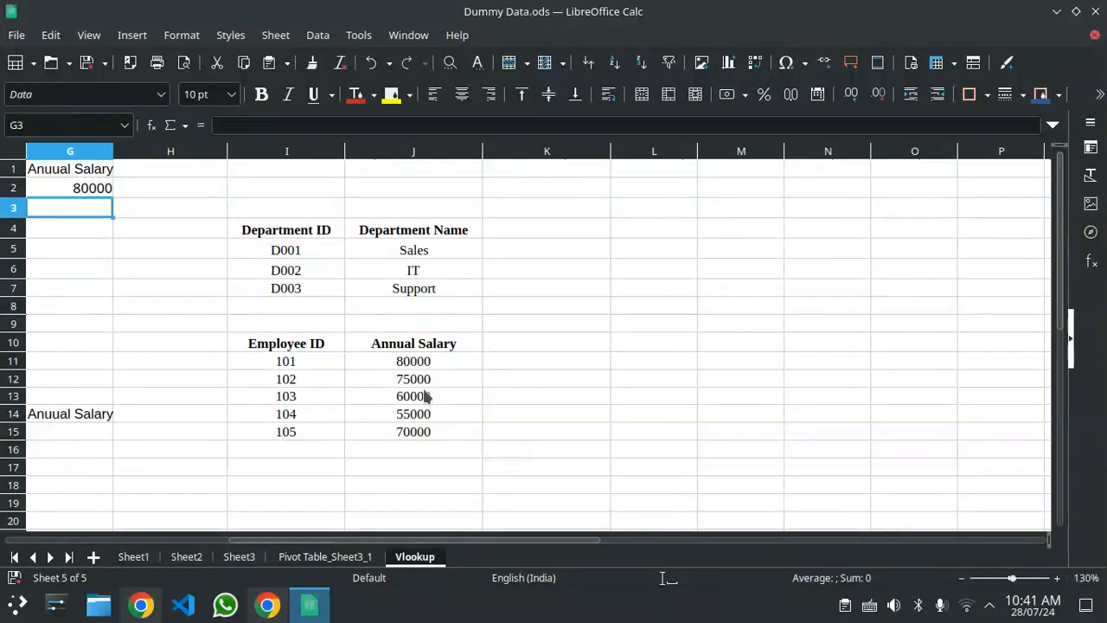
# - Fill the salary VLOOKUP formula from G2 down to G6 for the remaining employees
pyautogui.hscroll(-1, 246, 542)
pyautogui.hscroll(-1, 246, 543)
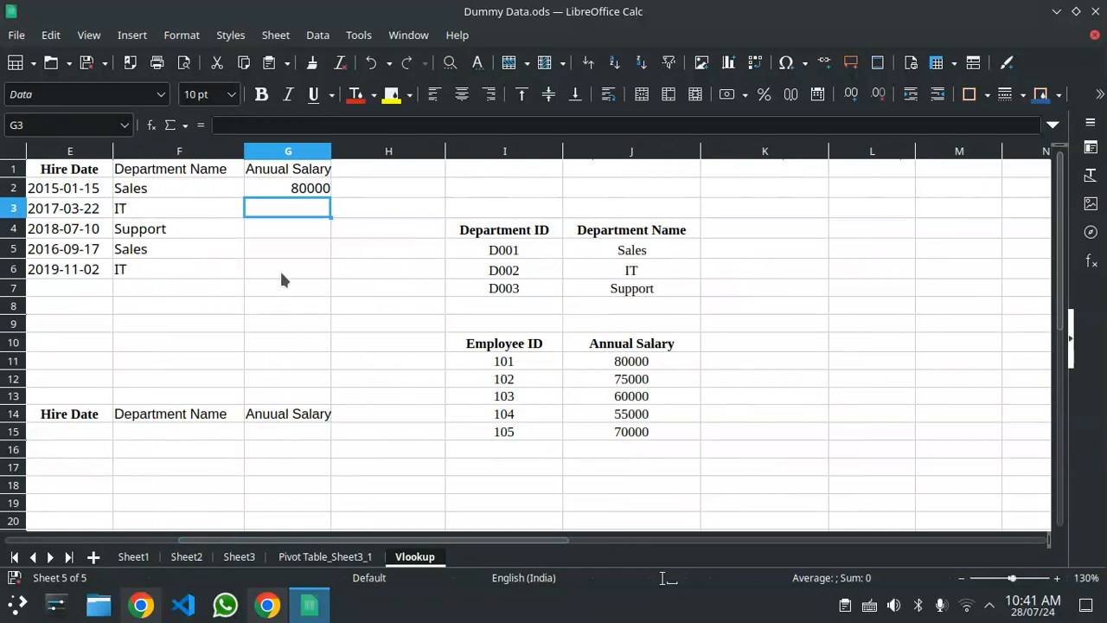
pyautogui.click(291, 192)
pyautogui.moveTo(330, 196); pyautogui.dragTo(322, 271)
pyautogui.click(408, 448)
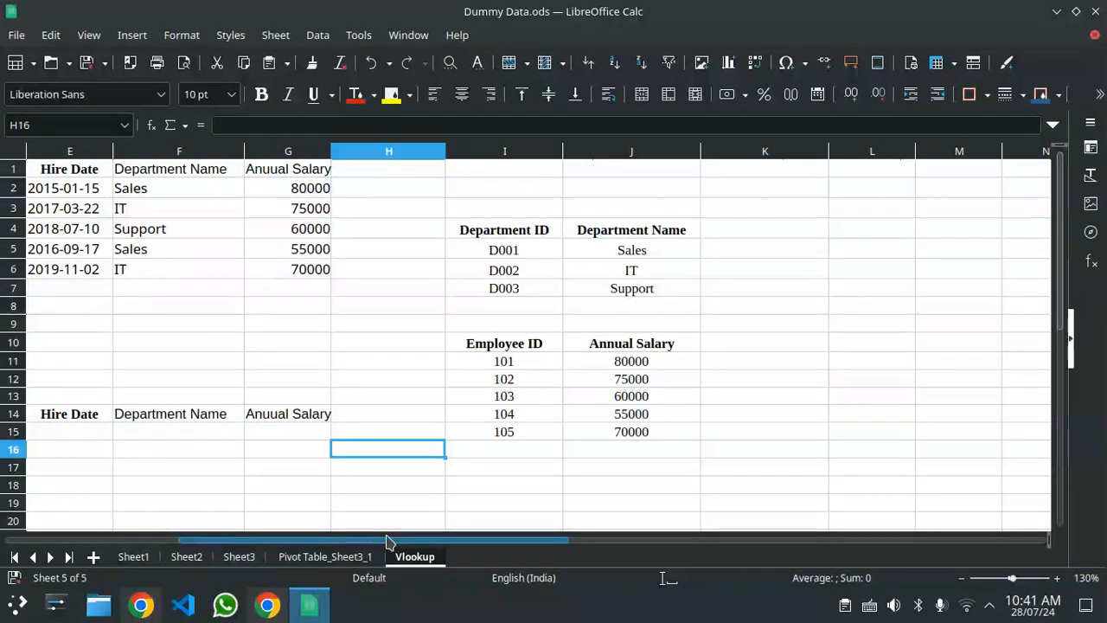
# - Start a VLOOKUP formula in B15 under Employee Name with A15 as the search criterion
pyautogui.hscroll(-4, 388, 541)
pyautogui.click(84, 434)
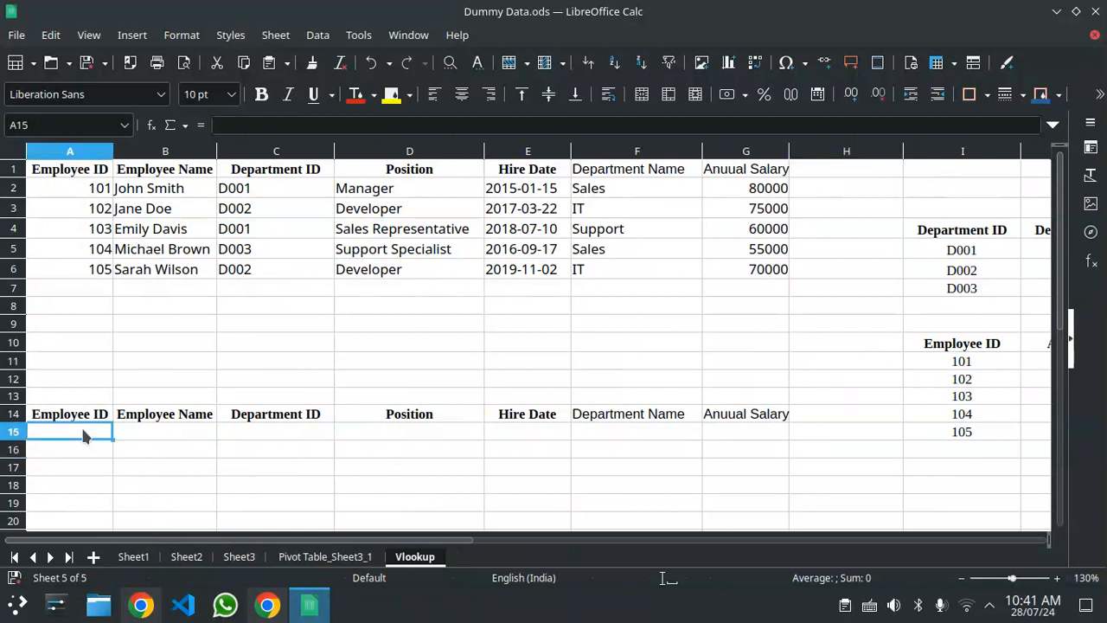
pyautogui.click(165, 435)
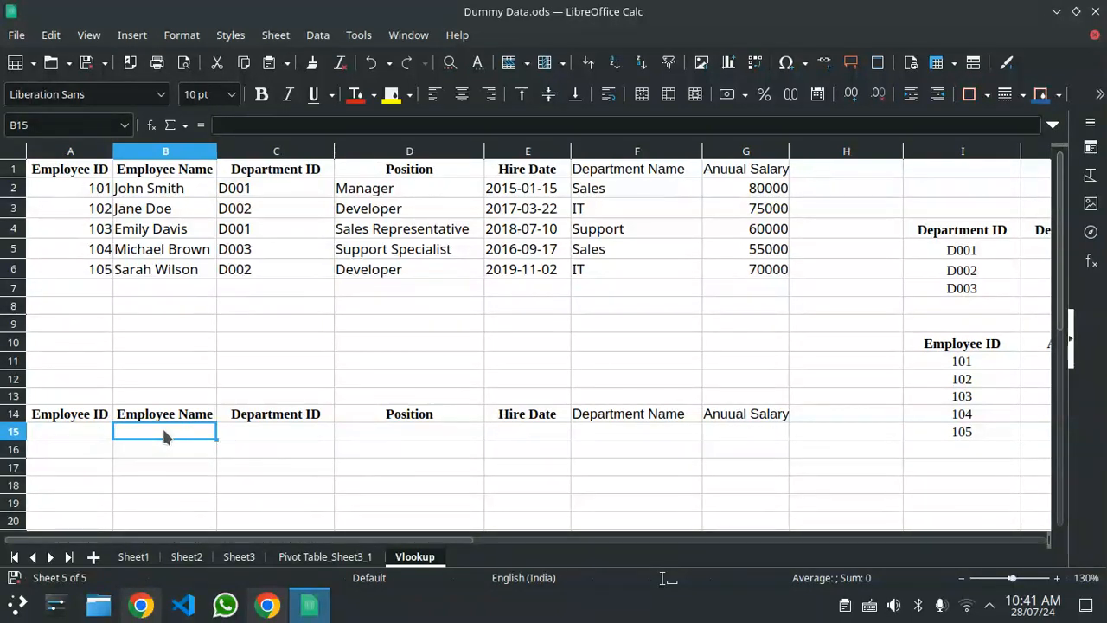
pyautogui.write('=vlo')
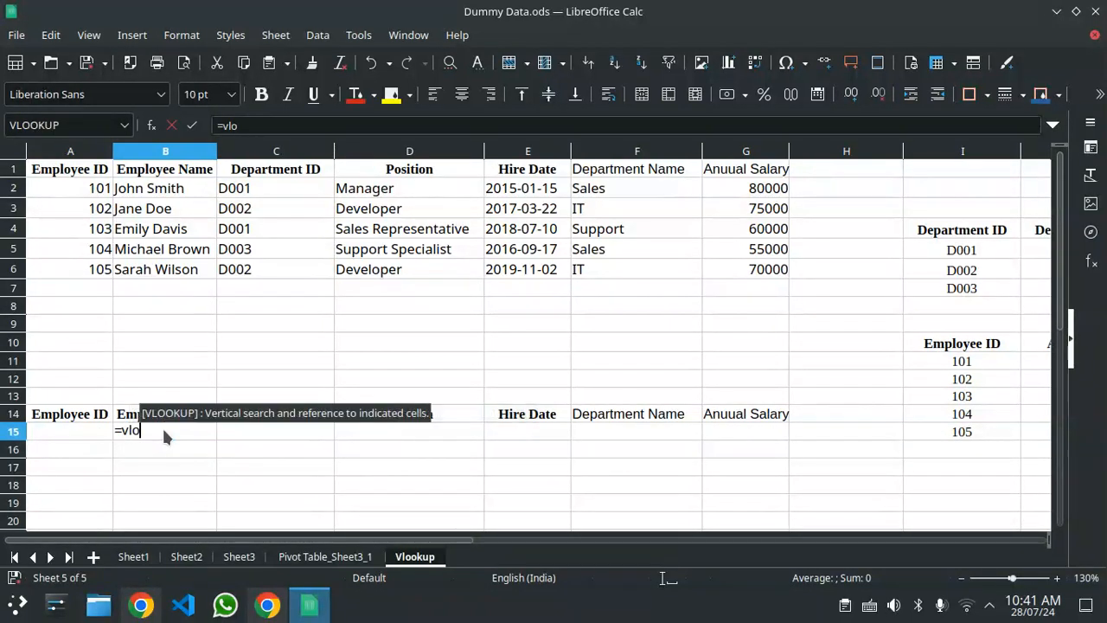
pyautogui.press('Return')
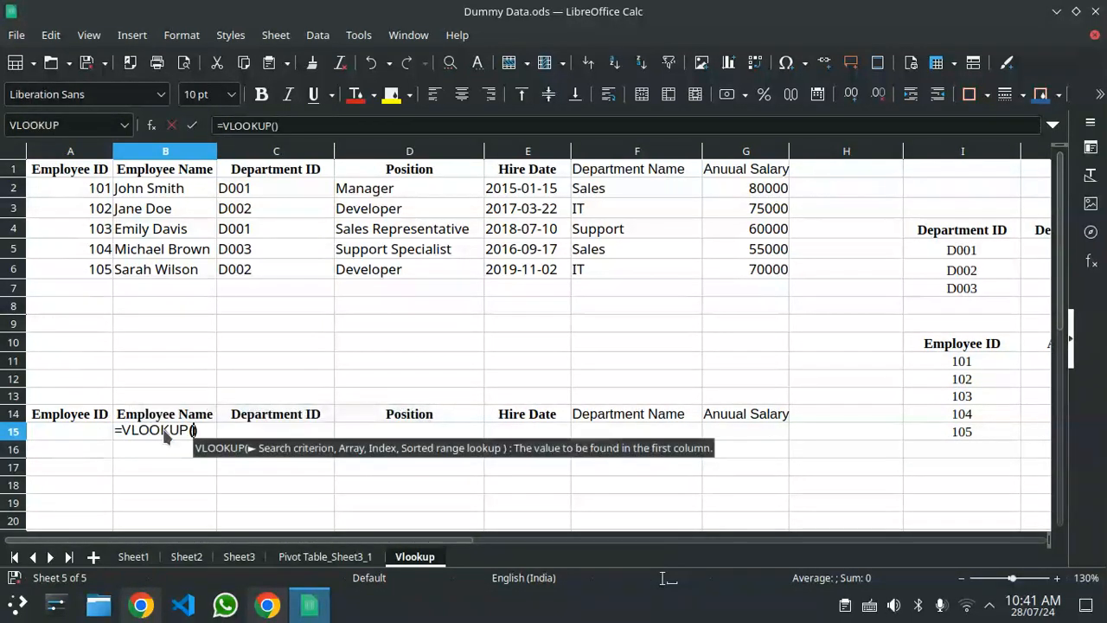
pyautogui.click(64, 430)
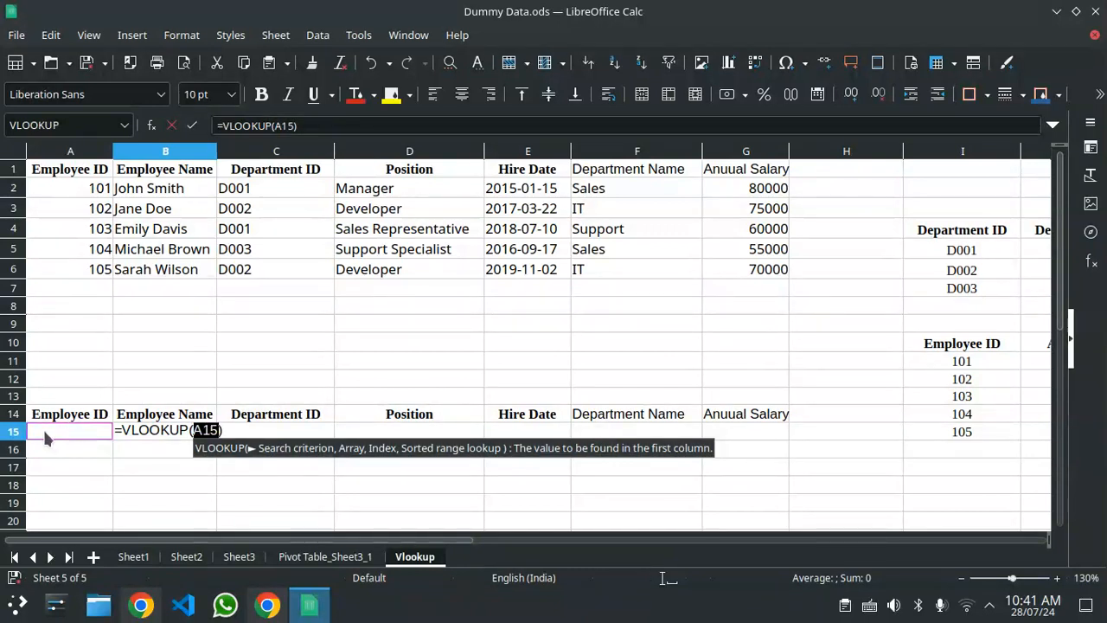
pyautogui.write(',')
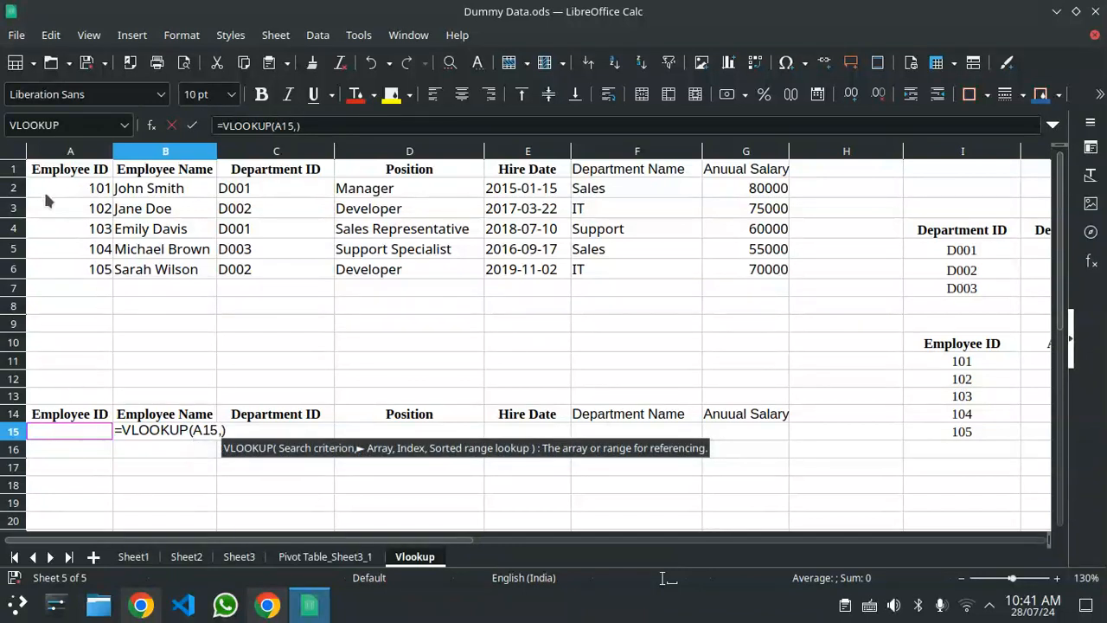
# - Select A1:G6 as the VLOOKUP array in B15 and replace that reference with the name MyData, without function parentheses
pyautogui.moveTo(41, 172); pyautogui.dragTo(764, 276)
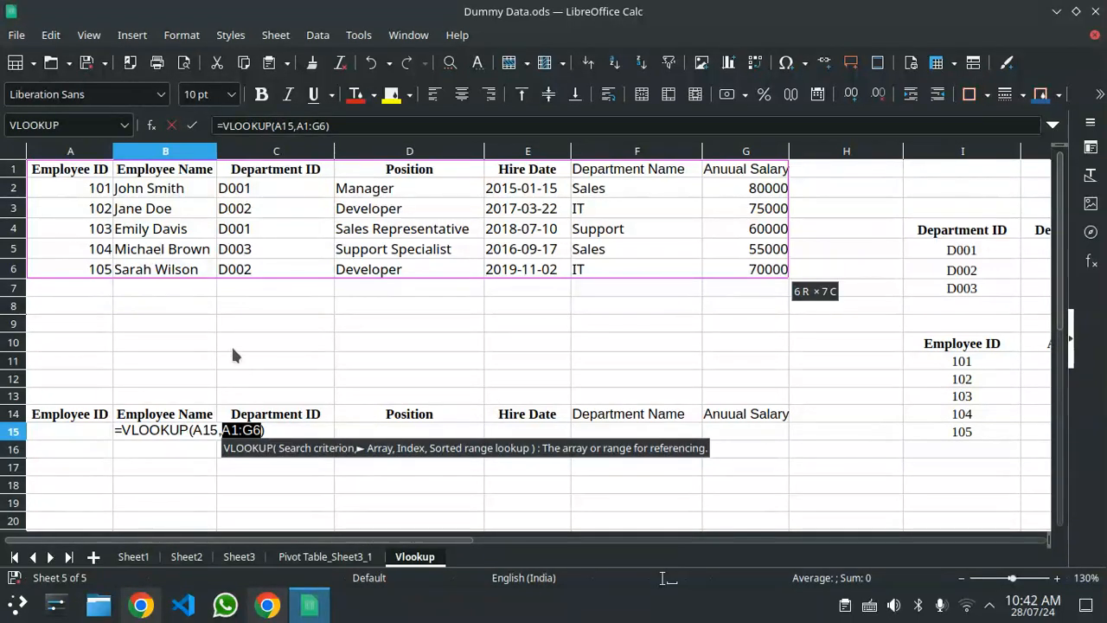
pyautogui.click(72, 127)
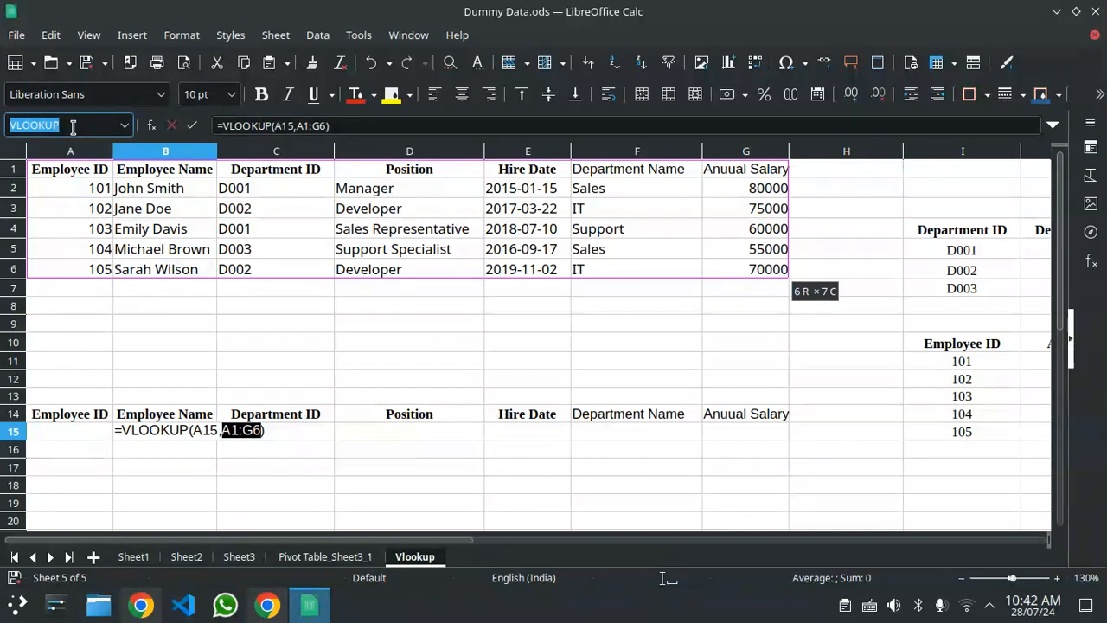
pyautogui.press('BackSpace')
pyautogui.write('Myd')
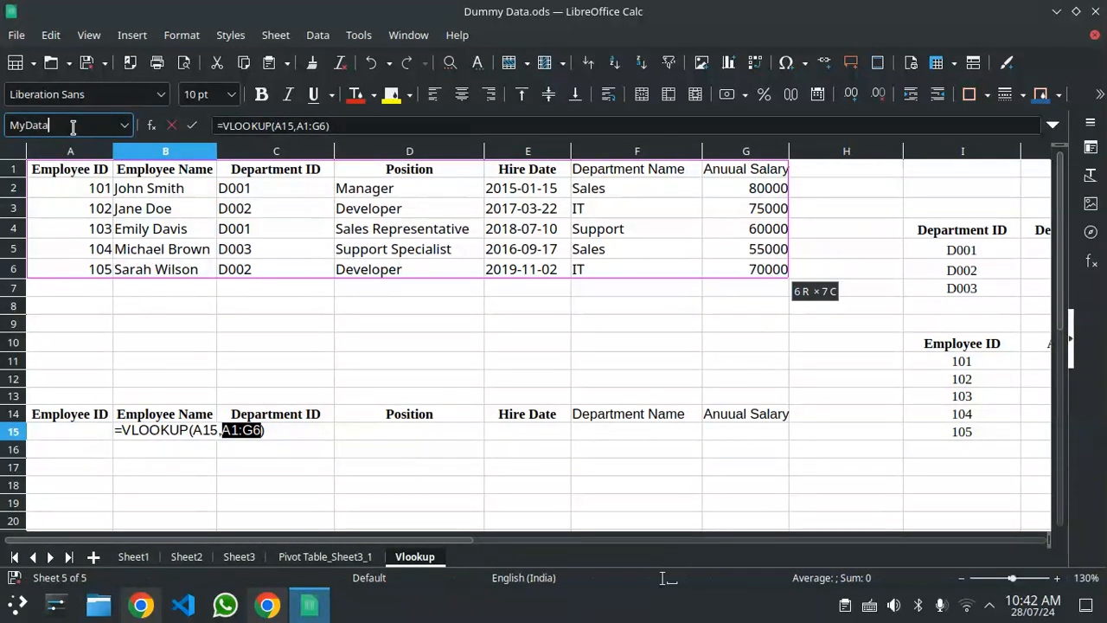
pyautogui.write('ata')
pyautogui.press('Return')
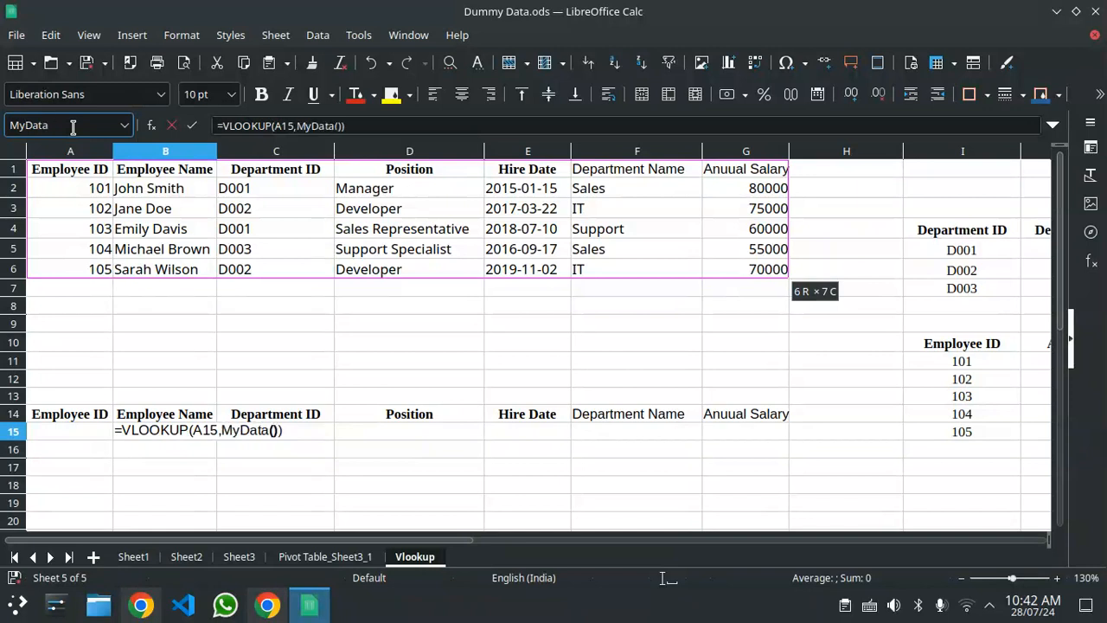
pyautogui.click(279, 427)
pyautogui.press('BackSpace')
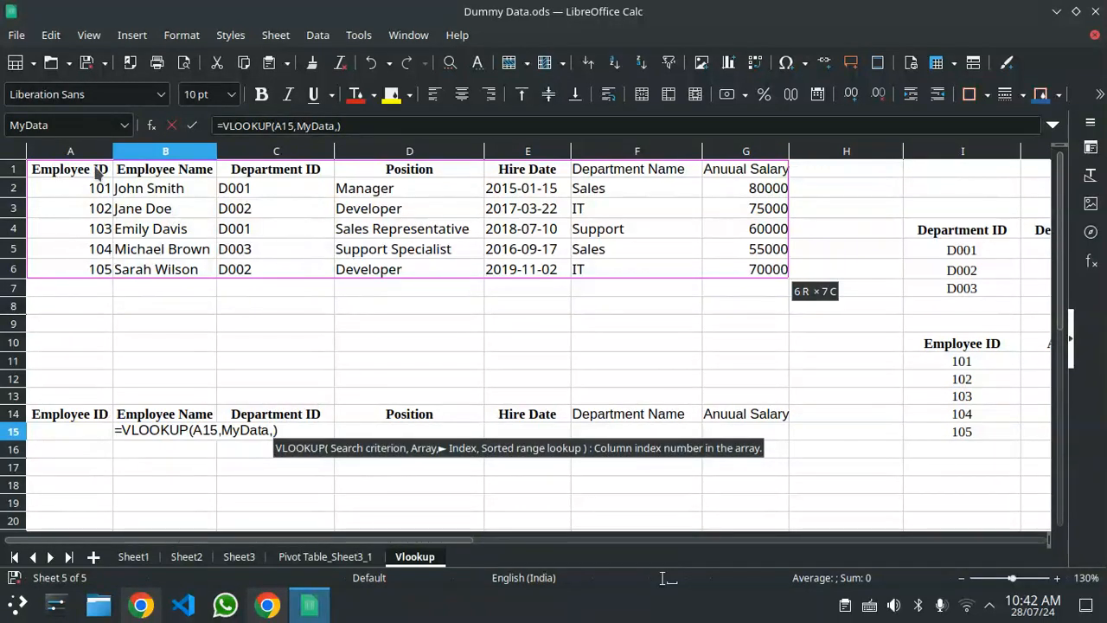
# - Complete the B15 formula with column index 2 and sorted range lookup 0
pyautogui.write('2')
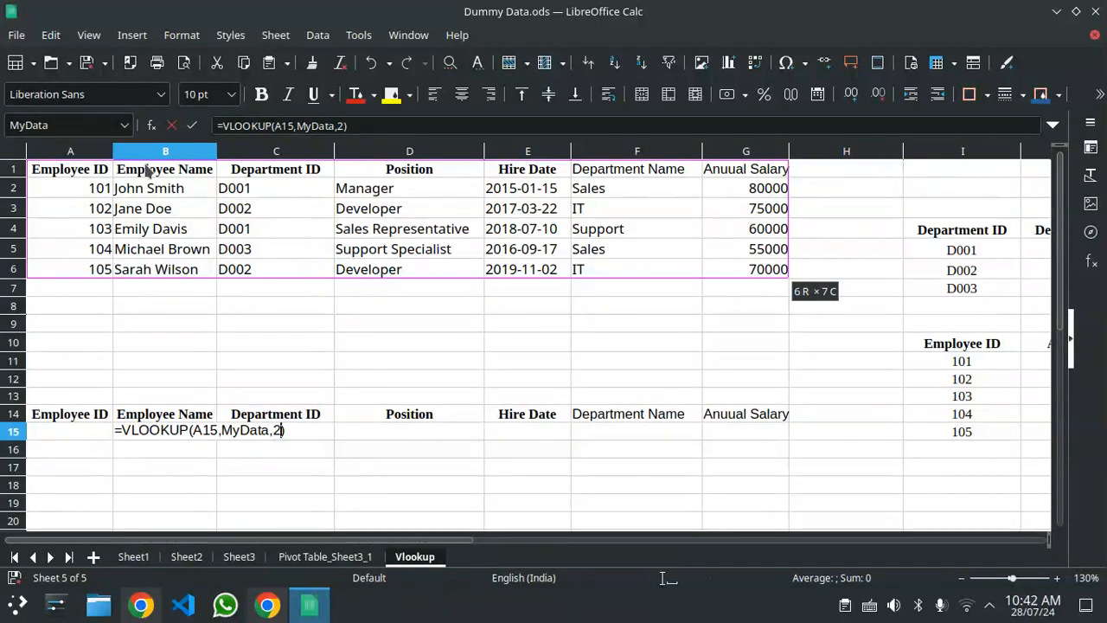
pyautogui.write(',')
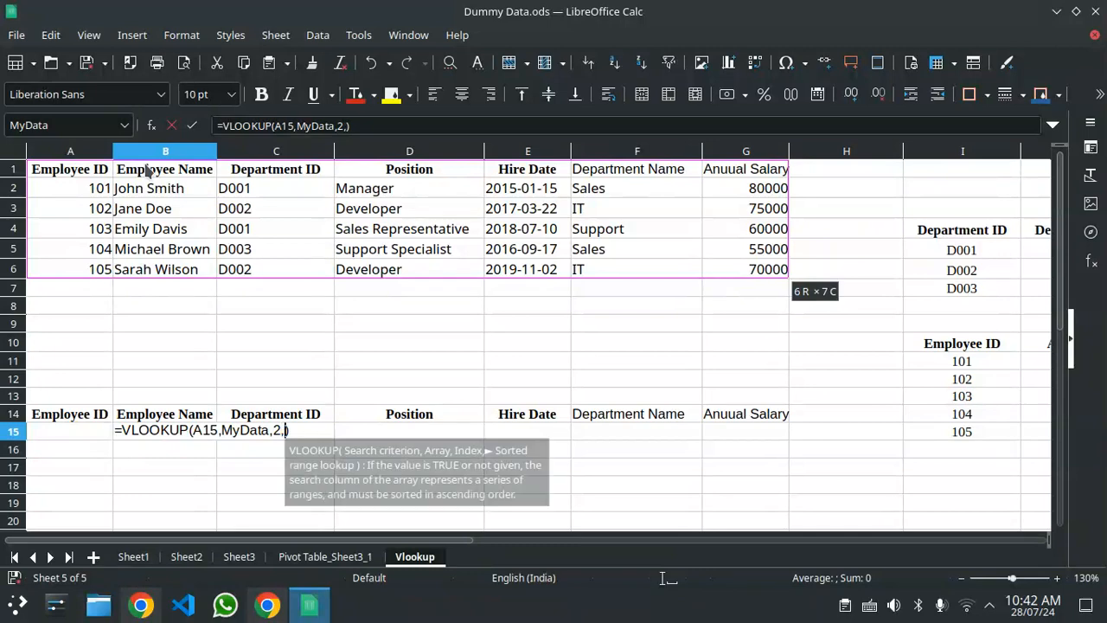
pyautogui.write('0')
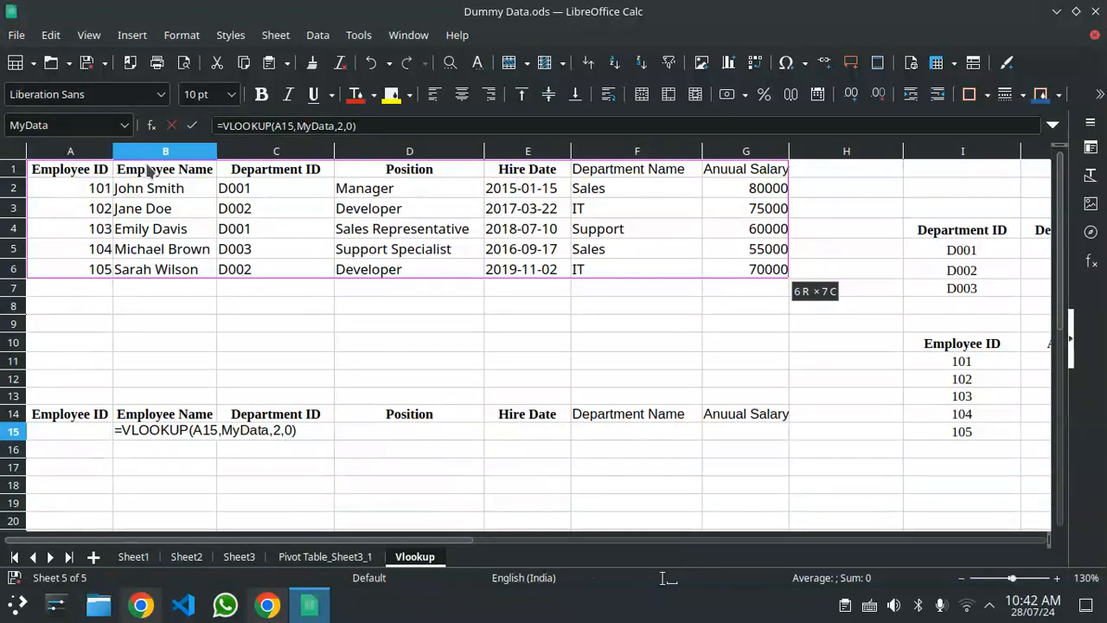
pyautogui.press('Return')
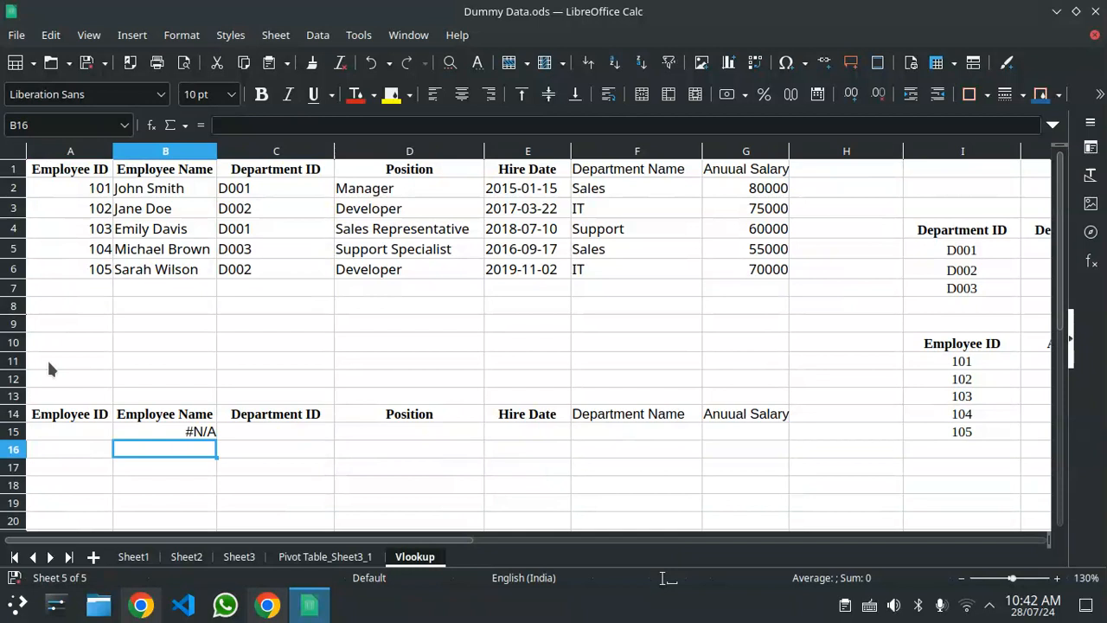
# - Enter the fourth listed employee's ID in A15 as the lookup value
pyautogui.click(77, 435)
pyautogui.write('104')
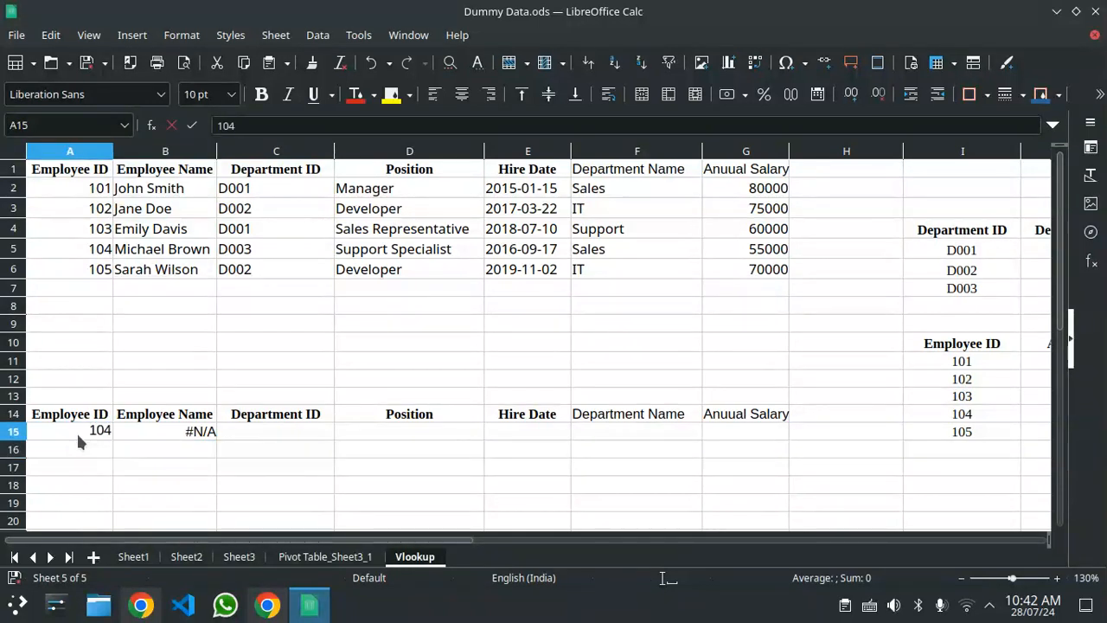
pyautogui.press('Return')
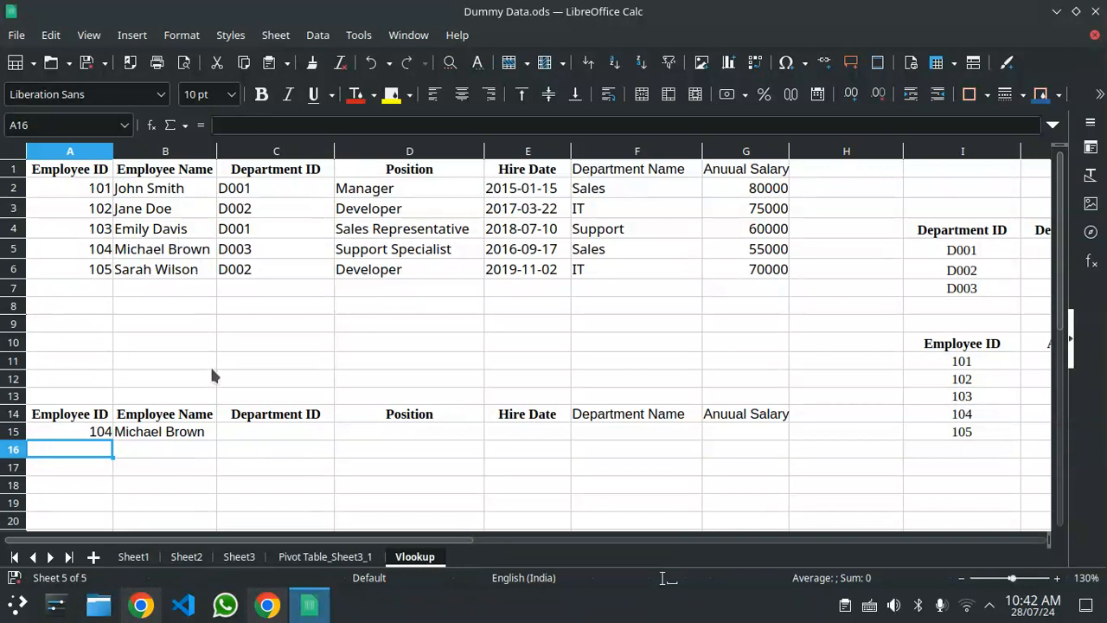
# - Make the A15 search criterion in the B15 formula absolute as $A$15
pyautogui.click(160, 437)
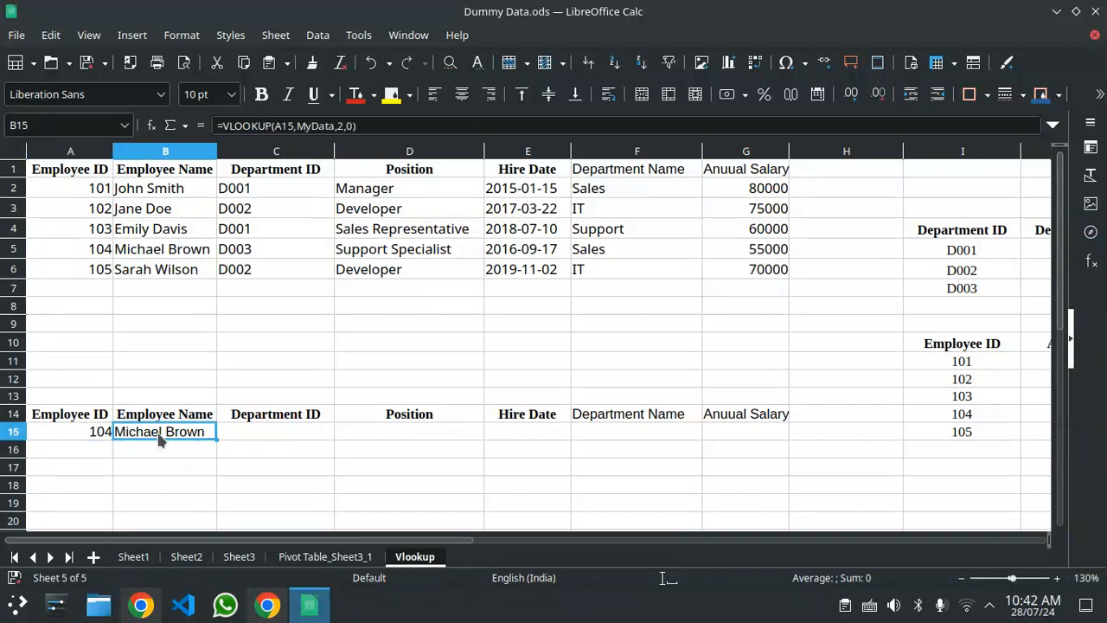
pyautogui.click(235, 432)
pyautogui.click(381, 430)
pyautogui.click(246, 435)
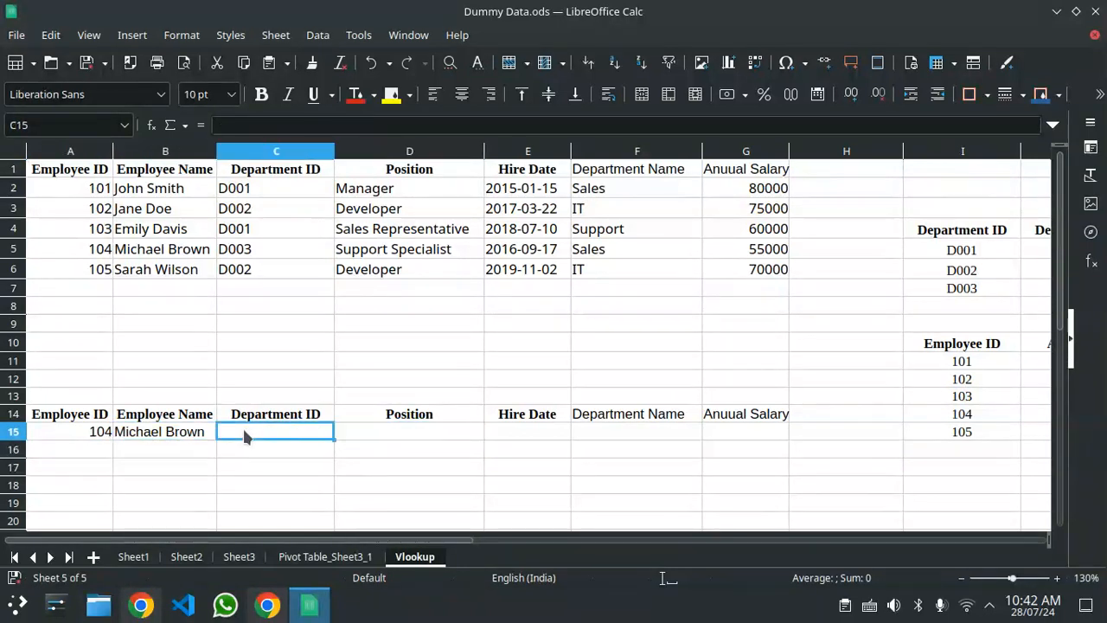
pyautogui.click(180, 437)
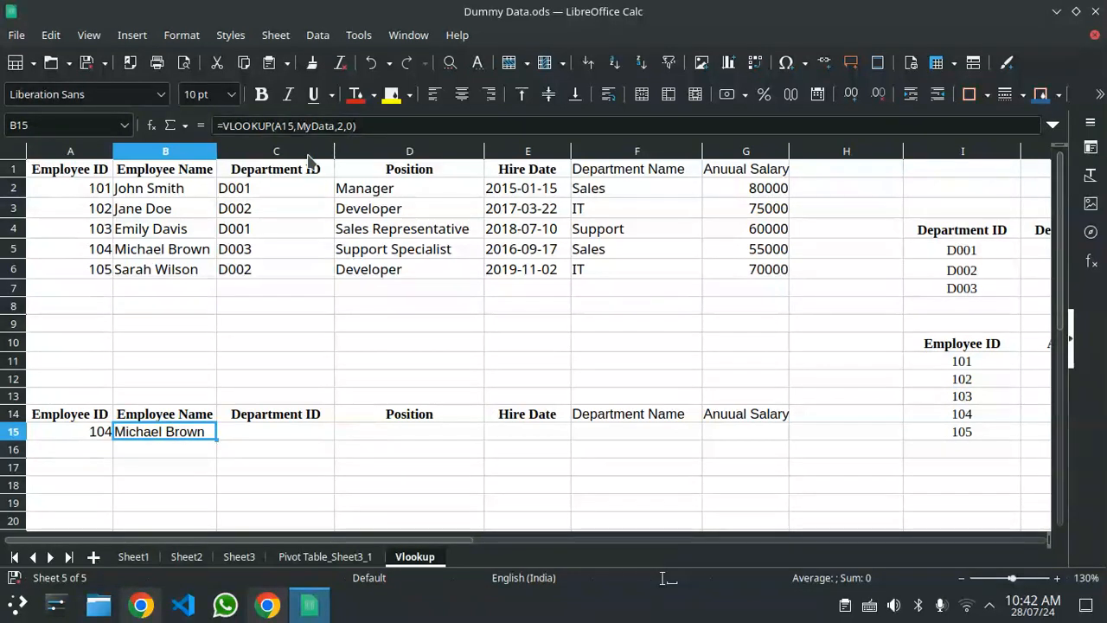
pyautogui.click(288, 126)
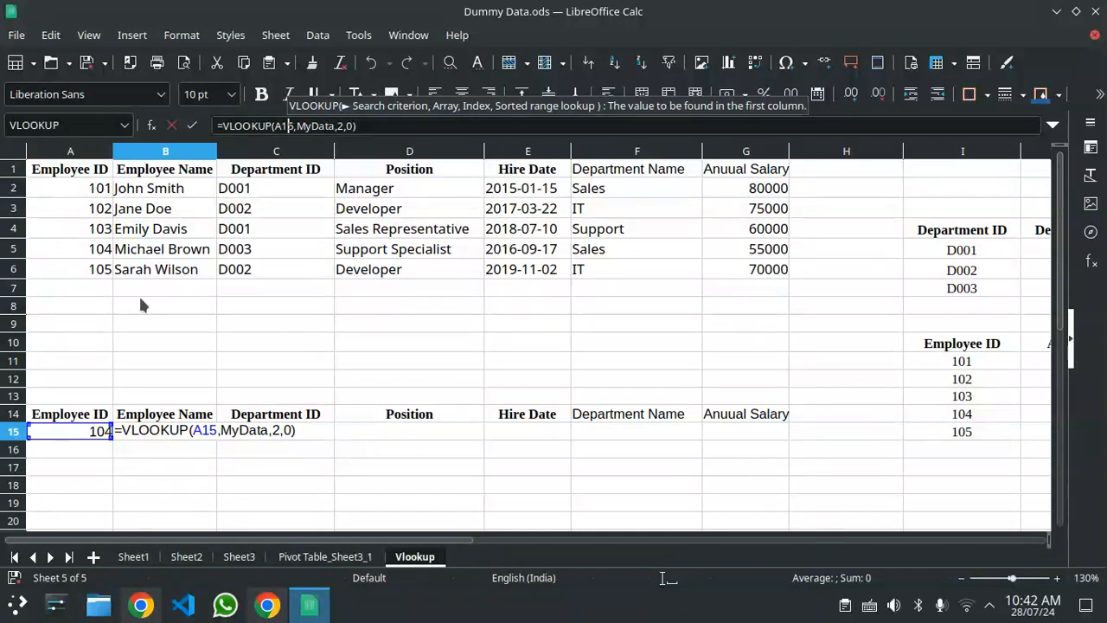
pyautogui.doubleClick(278, 125)
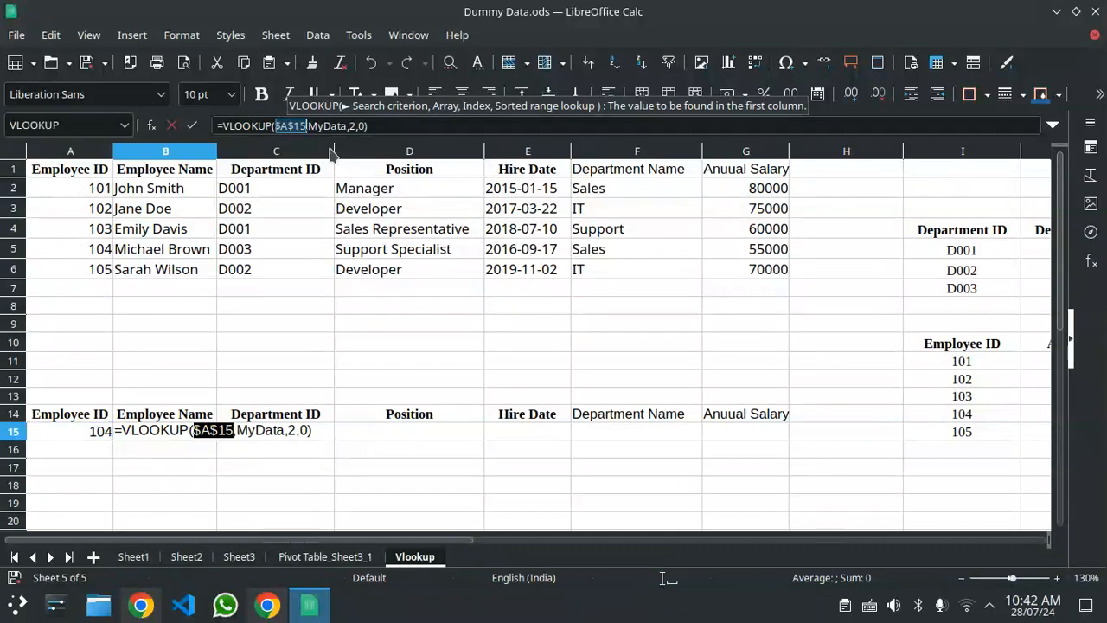
pyautogui.hotkey('shift', 'F4')
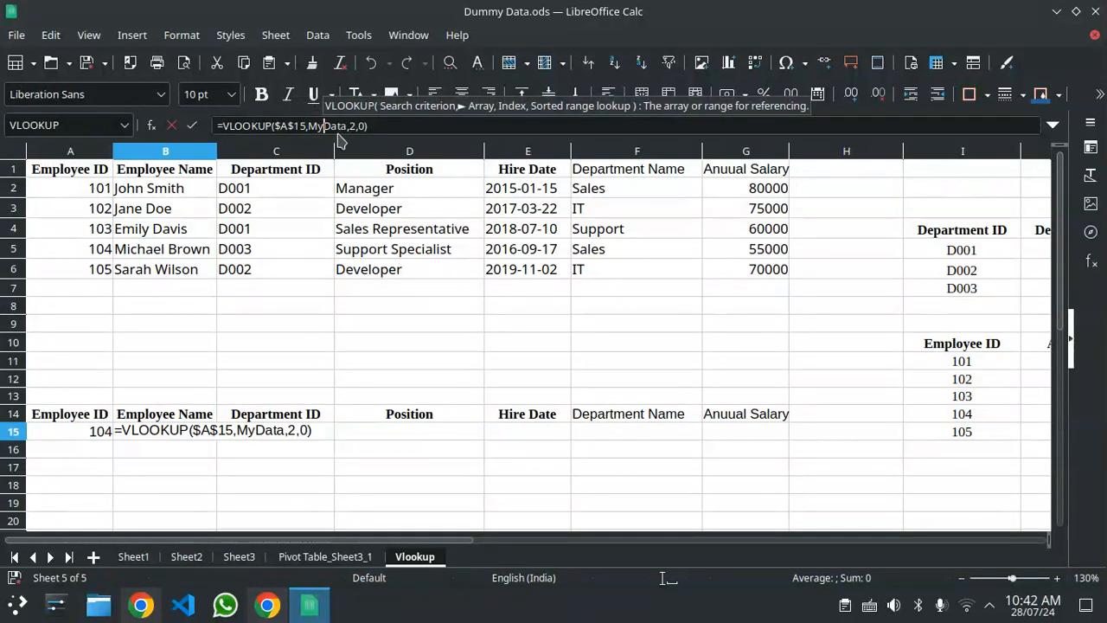
# - Remove the column index argument after MyData from the B15 VLOOKUP formula
pyautogui.moveTo(347, 127); pyautogui.dragTo(309, 128)
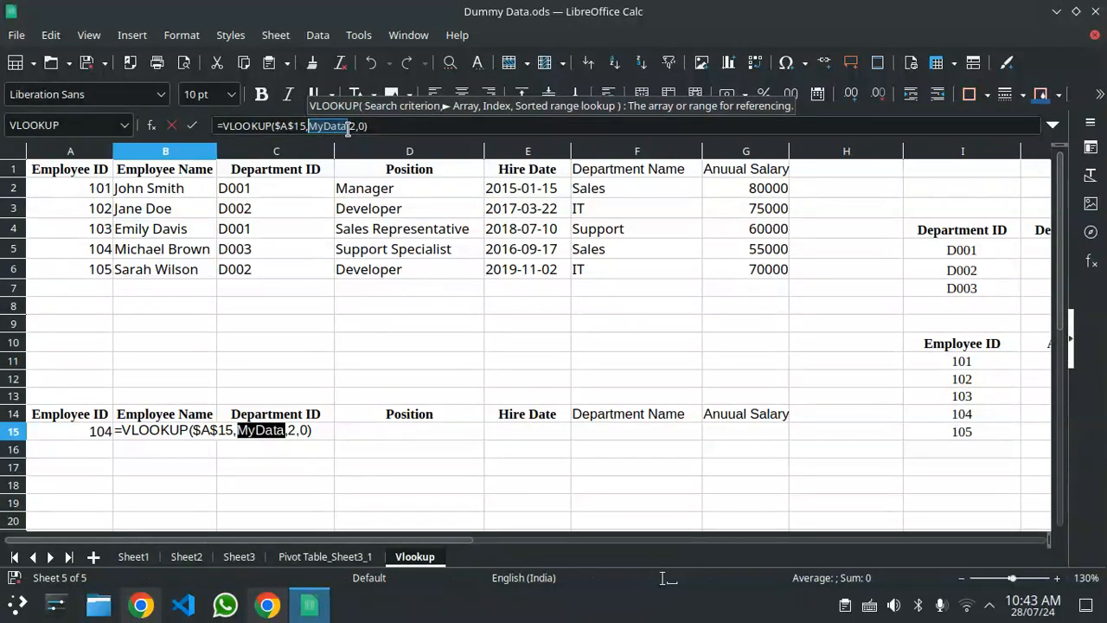
pyautogui.tripleClick(333, 128)
pyautogui.click(333, 128)
pyautogui.doubleClick(333, 128)
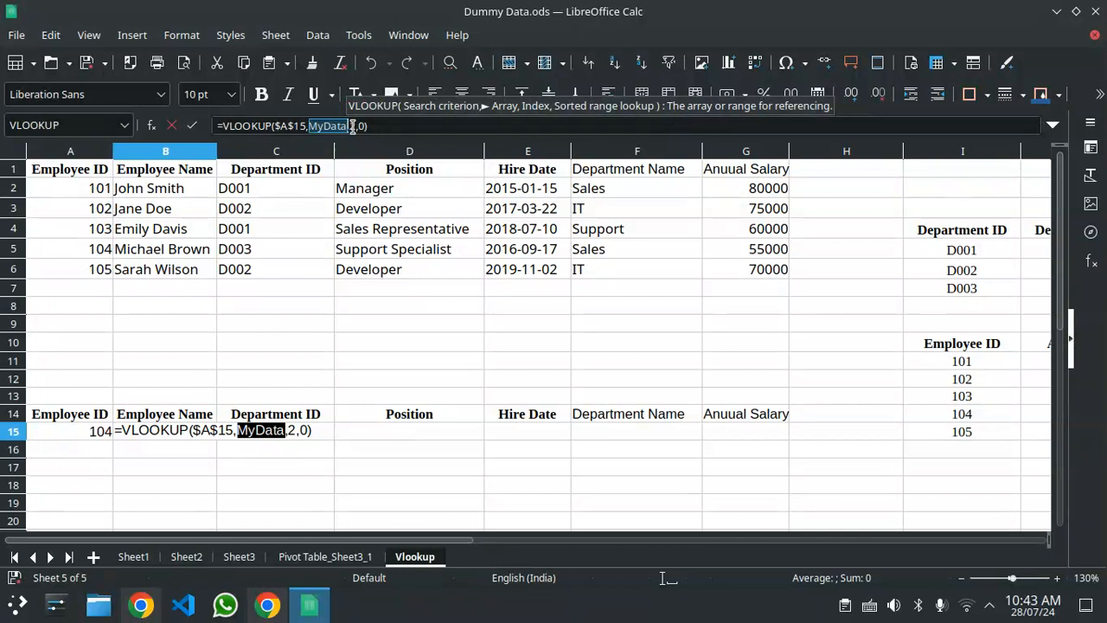
pyautogui.click(356, 127)
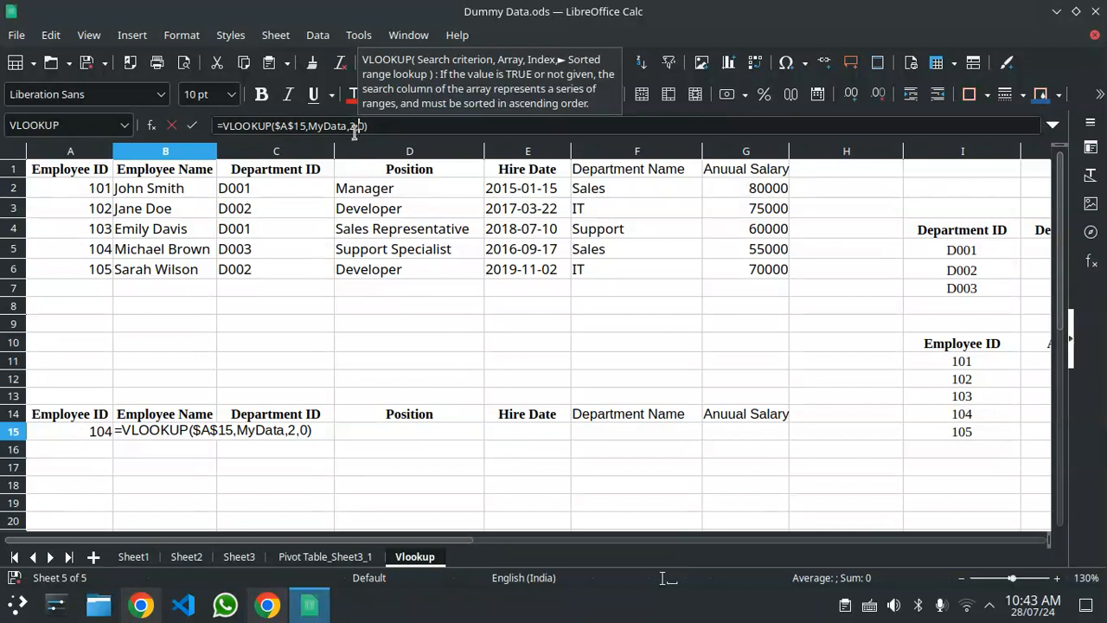
pyautogui.click(354, 126)
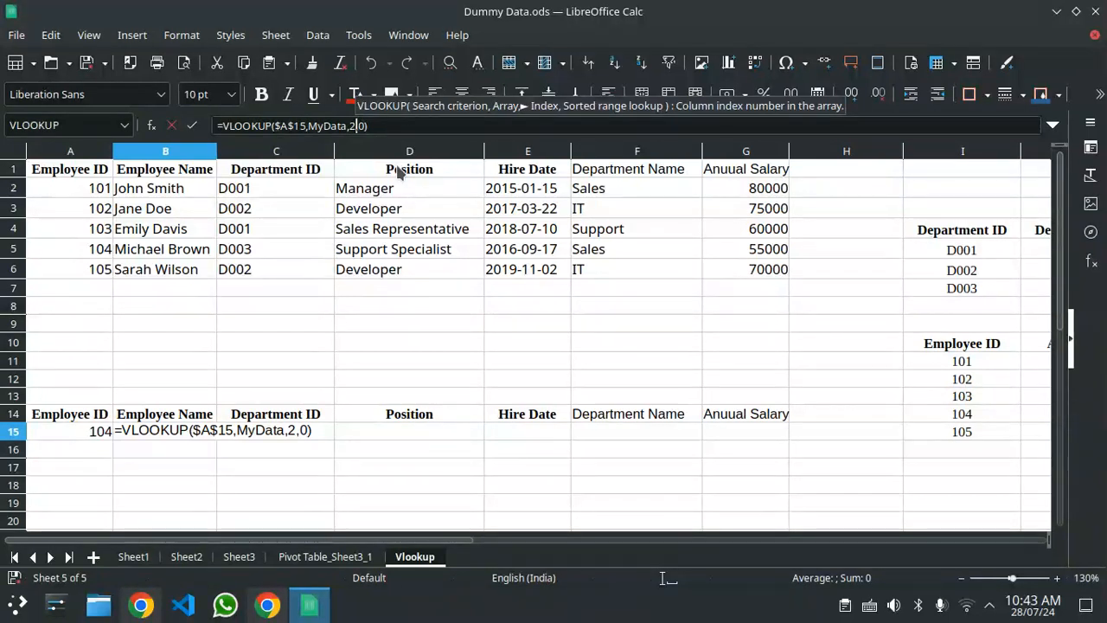
pyautogui.press('BackSpace')
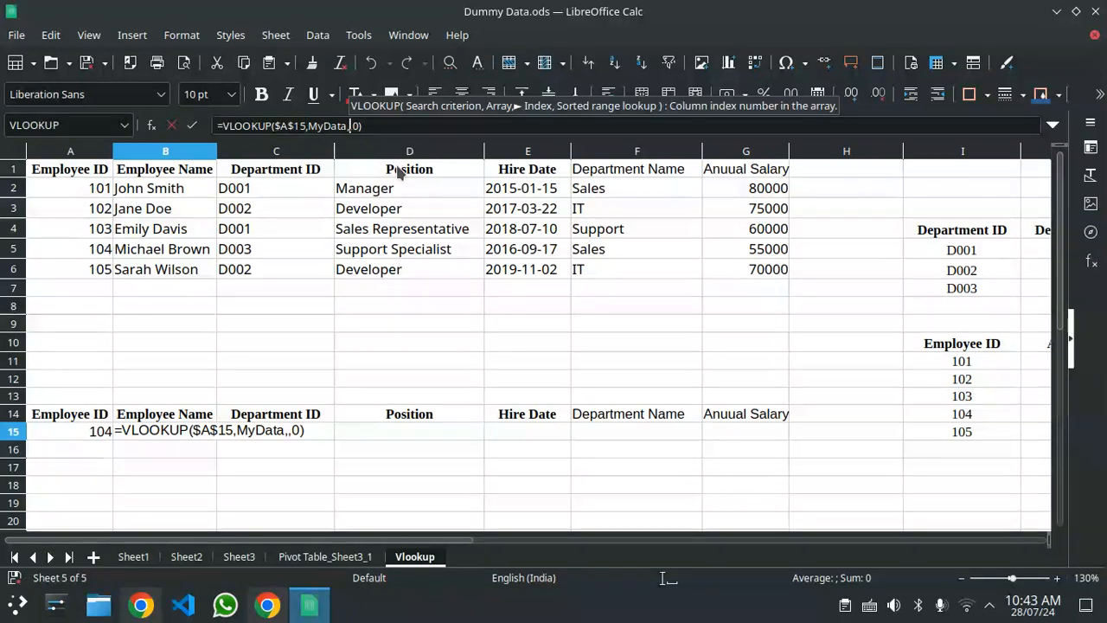
# - Switch to Chrome, open ChatGPT in a new tab and load the Learn Excel Fast conversation, then return to the screen recorder tab
pyautogui.click(143, 606)
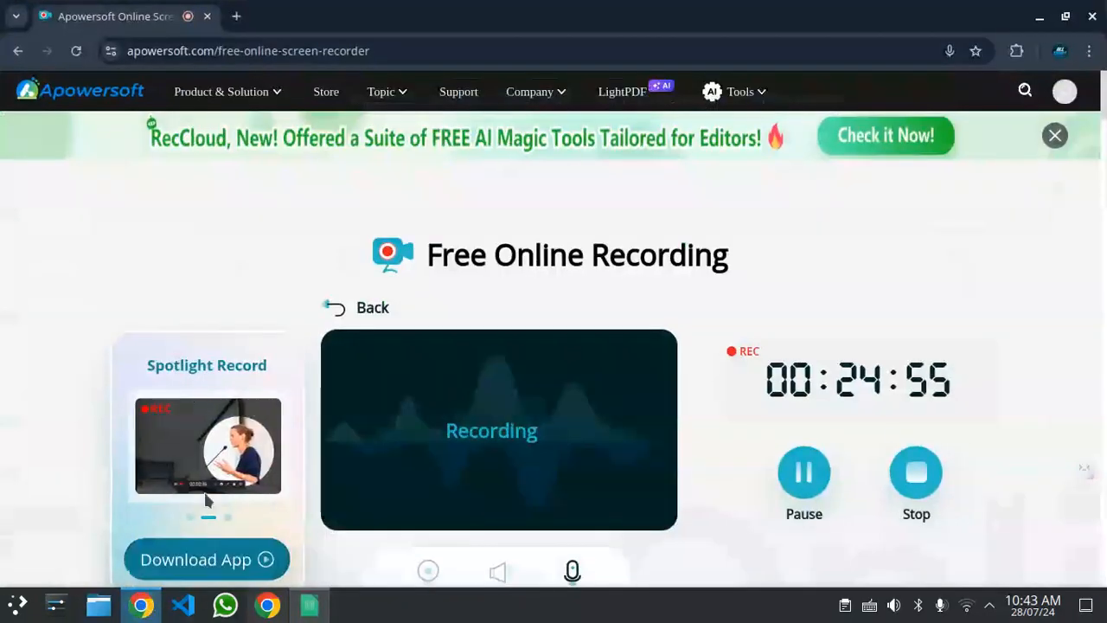
pyautogui.click(237, 17)
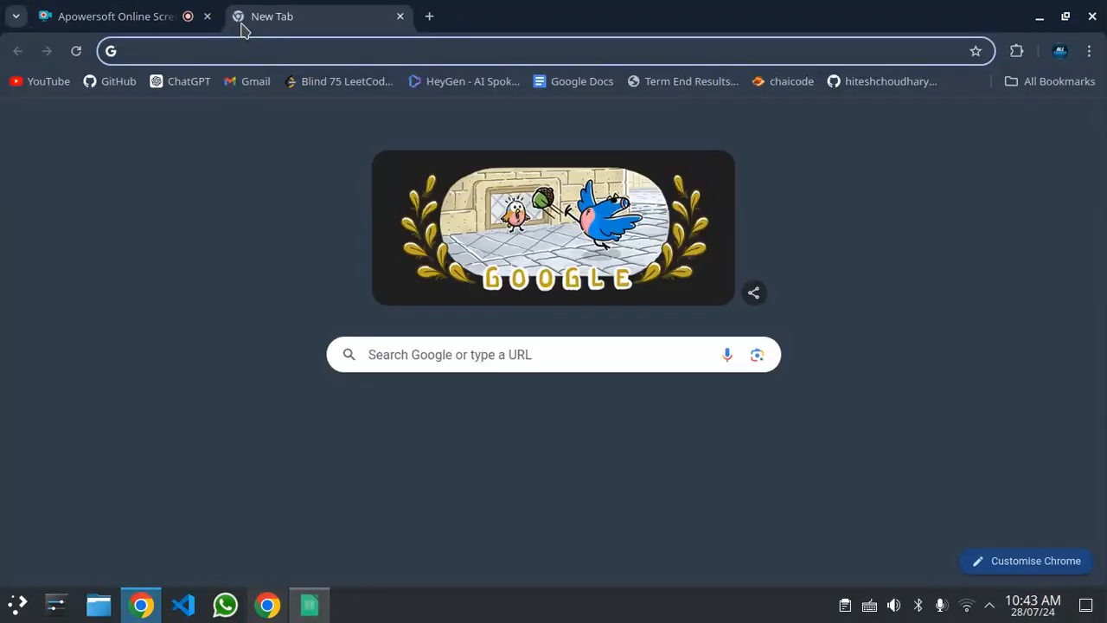
pyautogui.write('chatgpt')
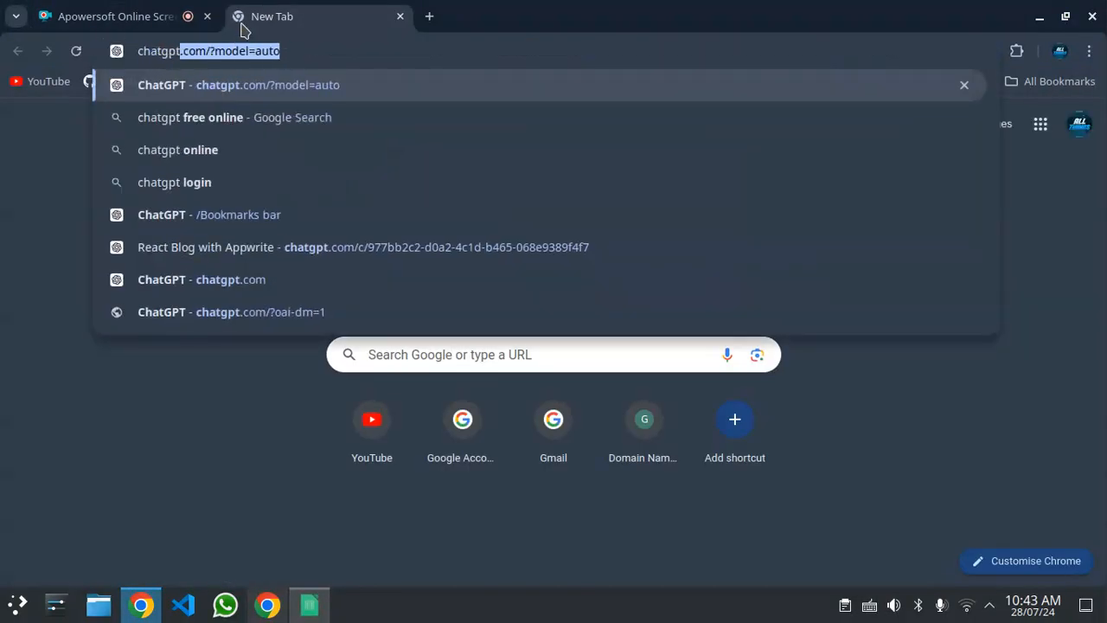
pyautogui.press('Return')
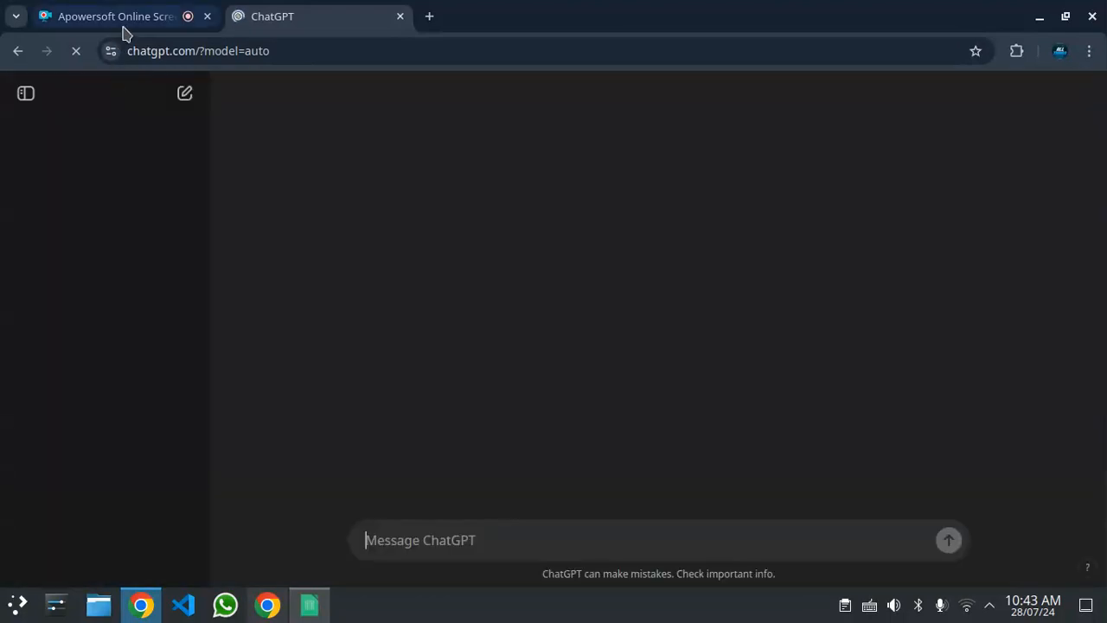
pyautogui.moveTo(124, 30)
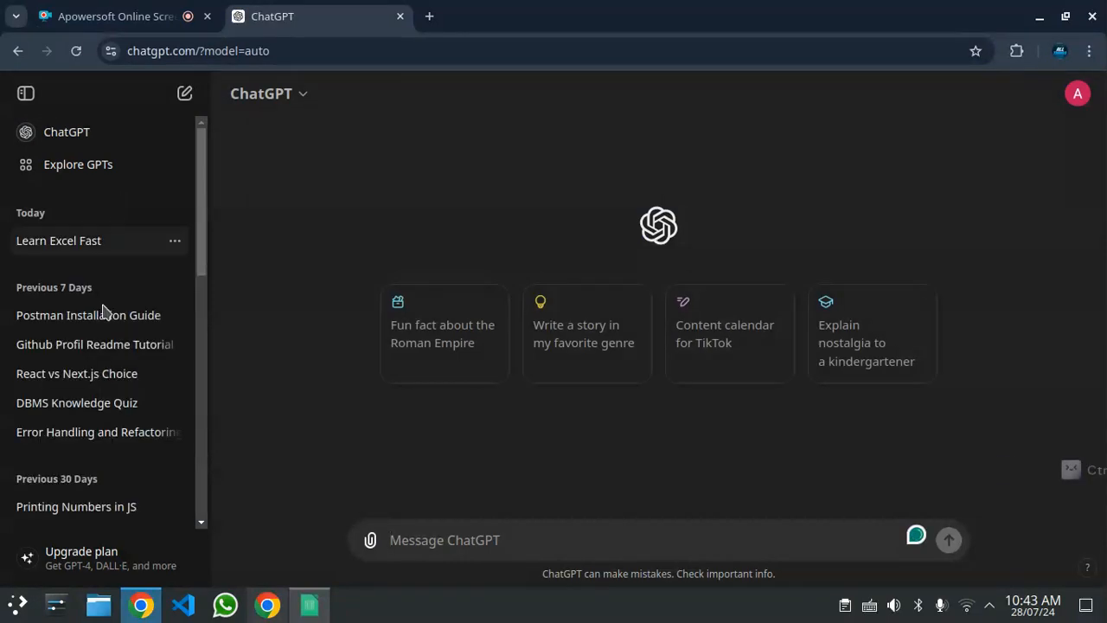
pyautogui.click(98, 246)
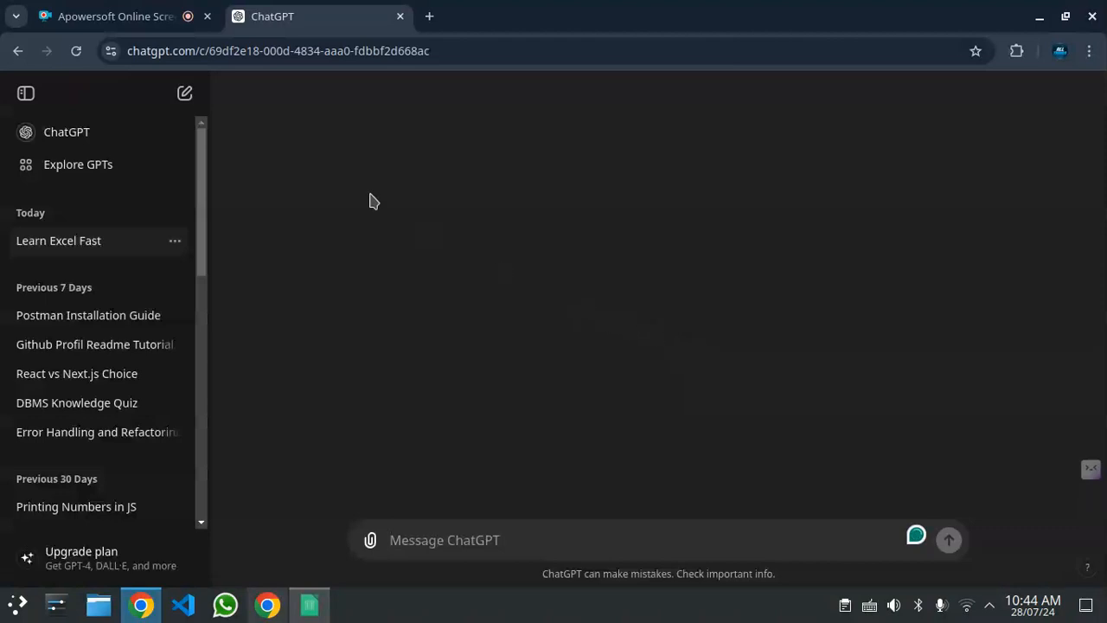
pyautogui.click(119, 16)
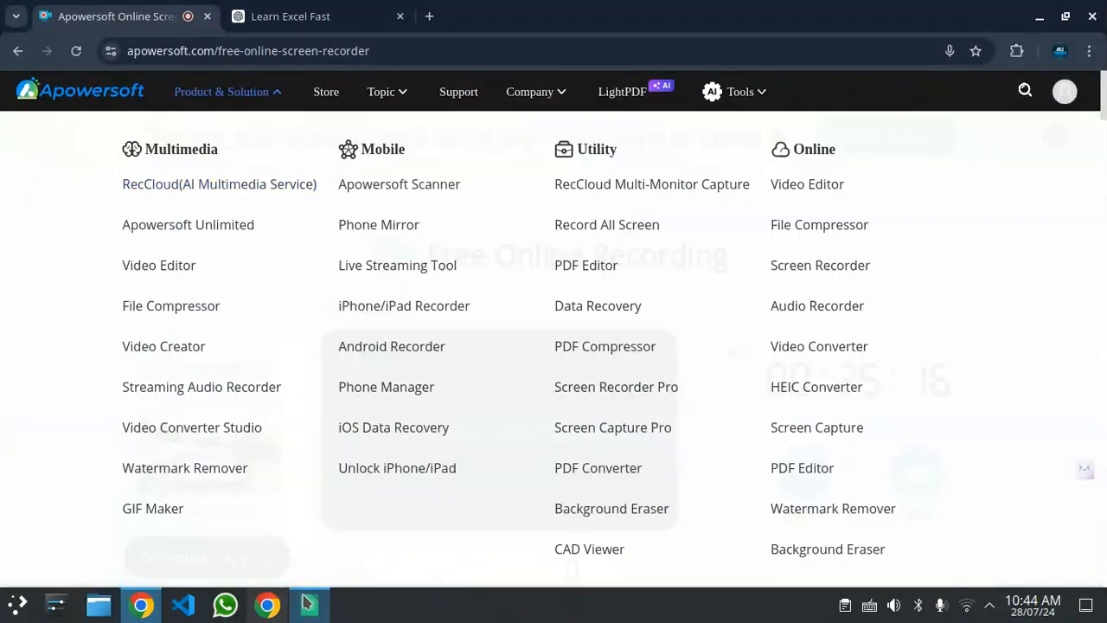
pyautogui.click(309, 605)
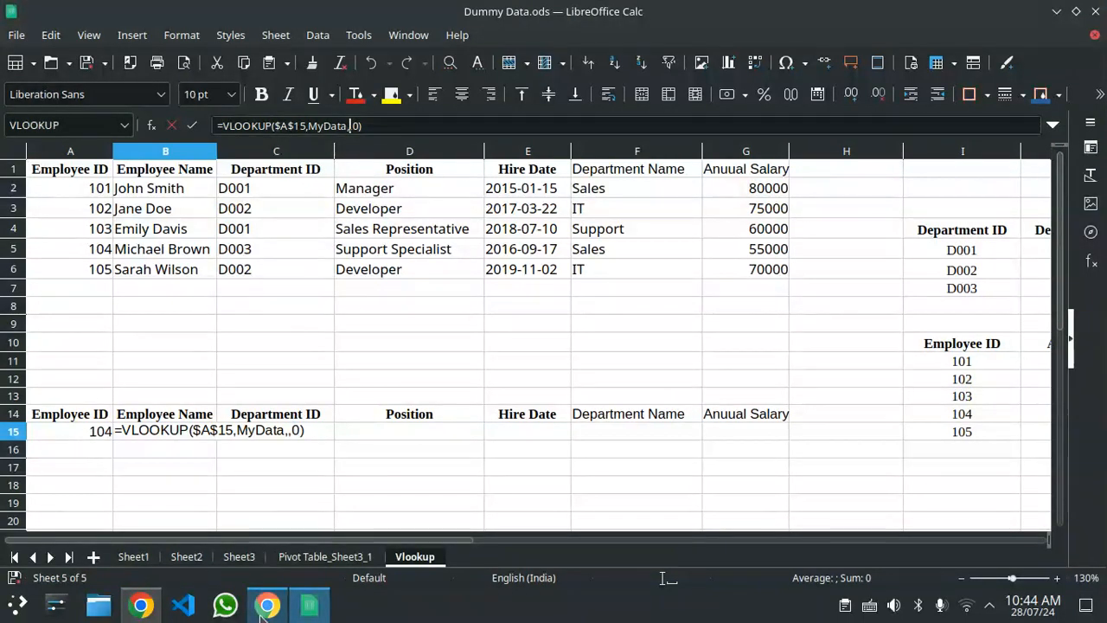
pyautogui.click(141, 605)
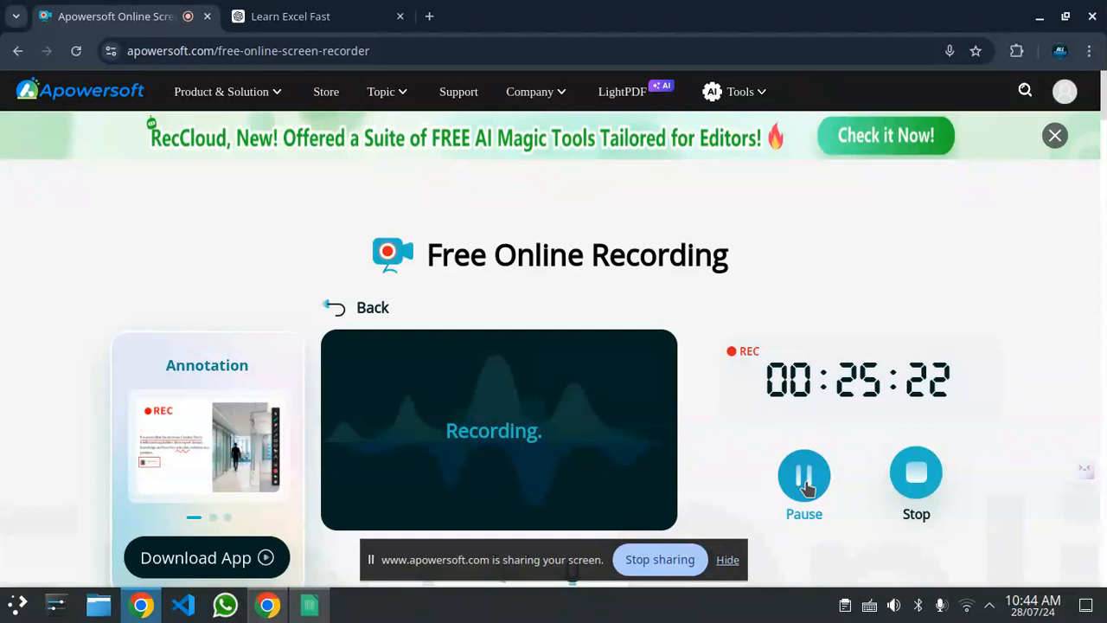
pyautogui.click(273, 610)
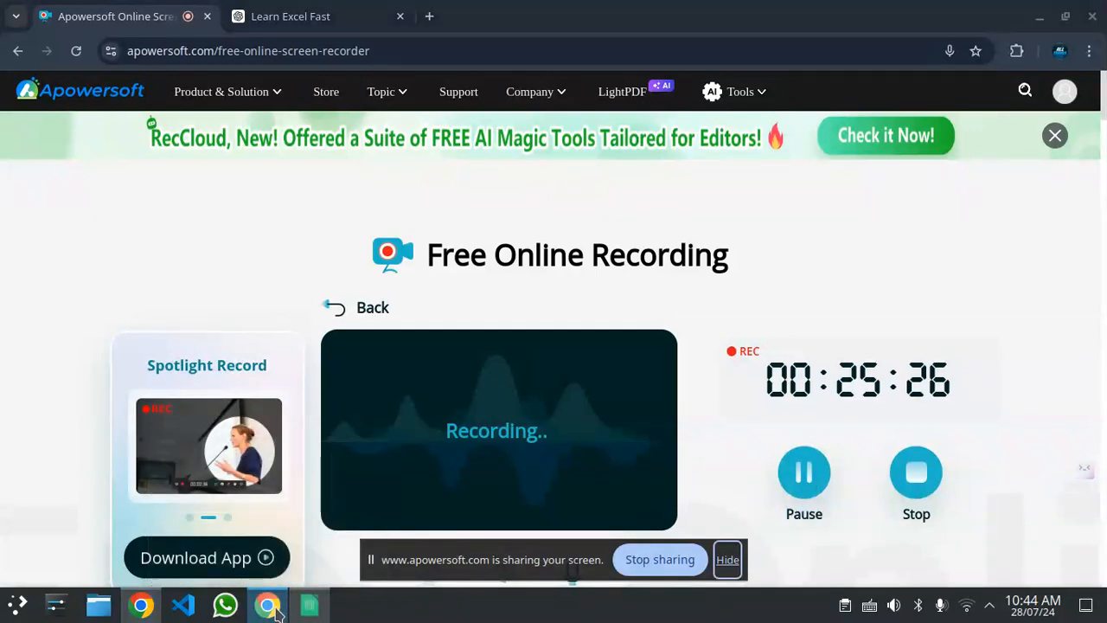
# - Switch to LibreOffice Calc and replace the column index 2 in the B15 VLOOKUP formula with a MATCH function
pyautogui.click(310, 605)
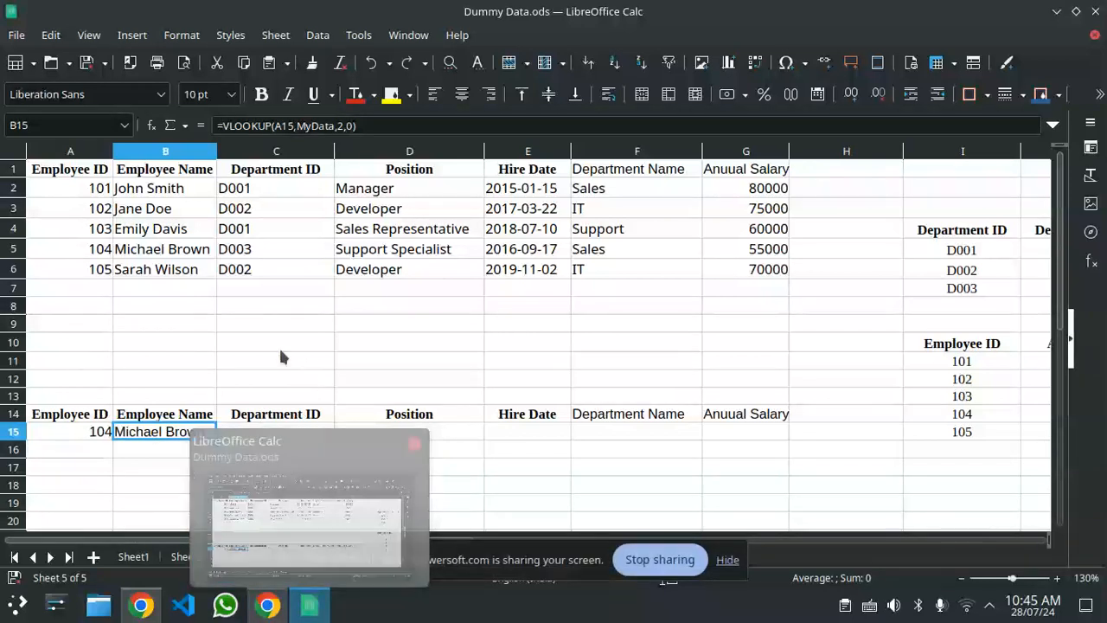
pyautogui.click(341, 127)
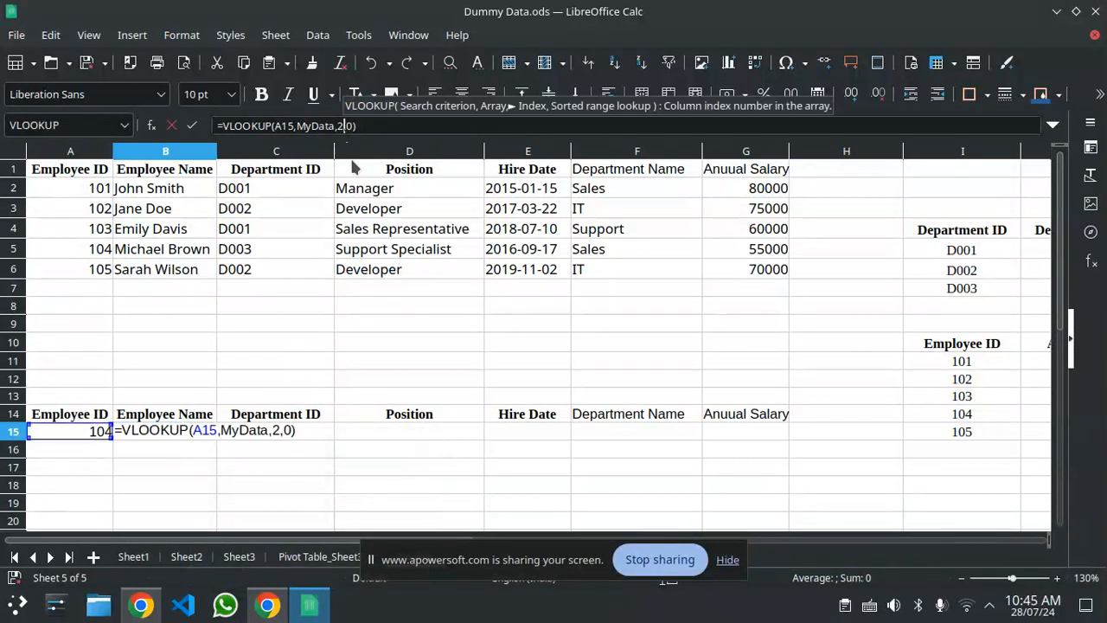
pyautogui.press('BackSpace')
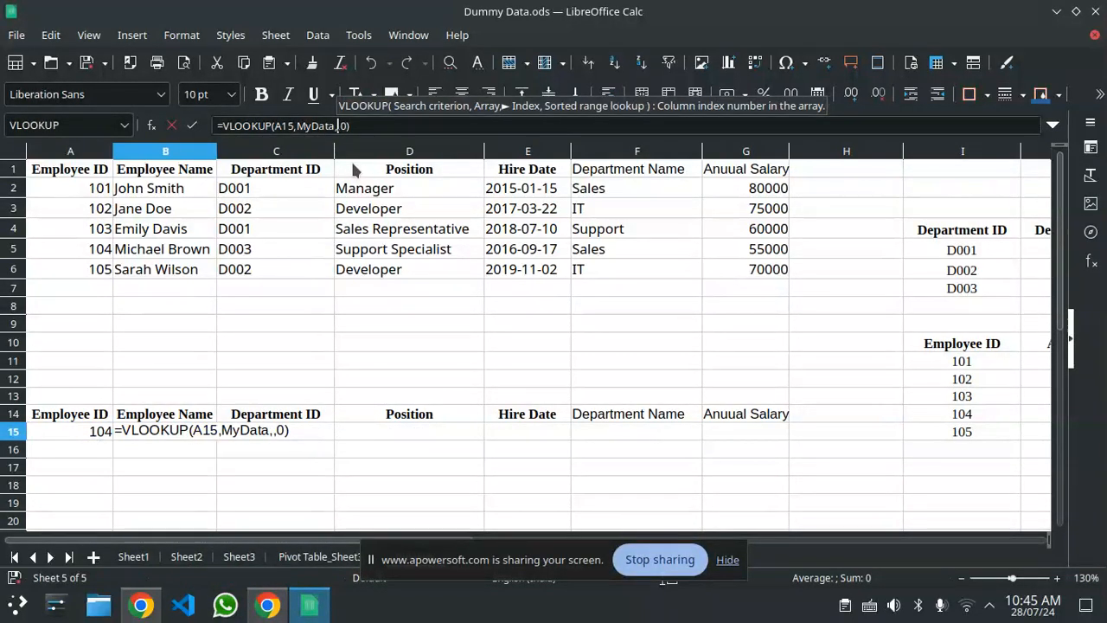
pyautogui.write('Match')
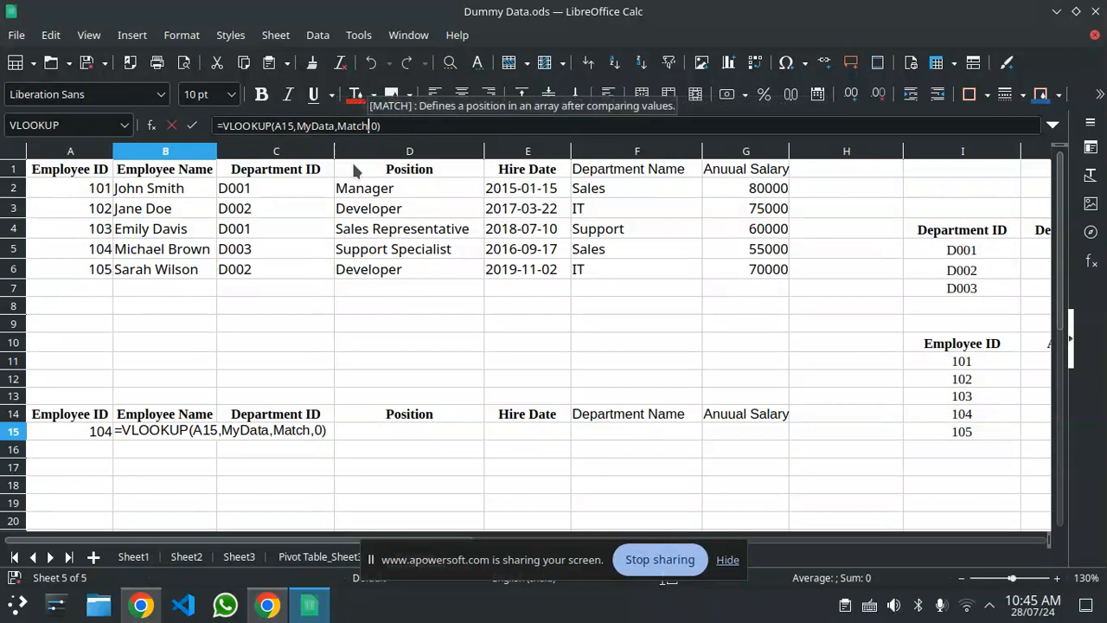
pyautogui.press('Return')
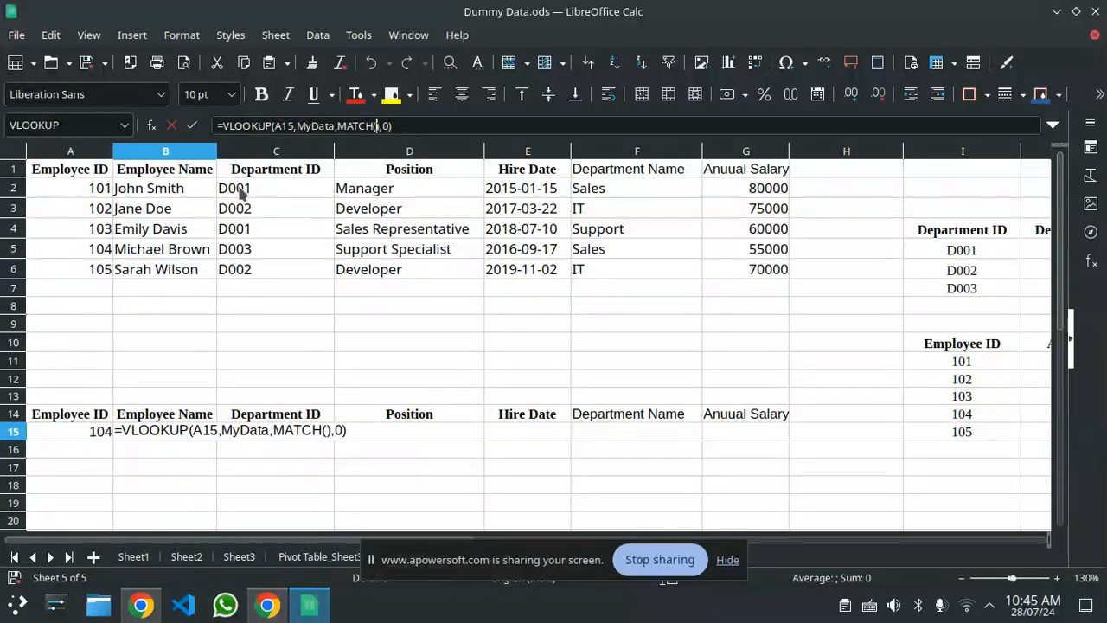
# - Give the MATCH function in B15 the search criterion B1, lookup array A1:G1 and type 0, and commit the formula
pyautogui.click(172, 196)
pyautogui.click(172, 175)
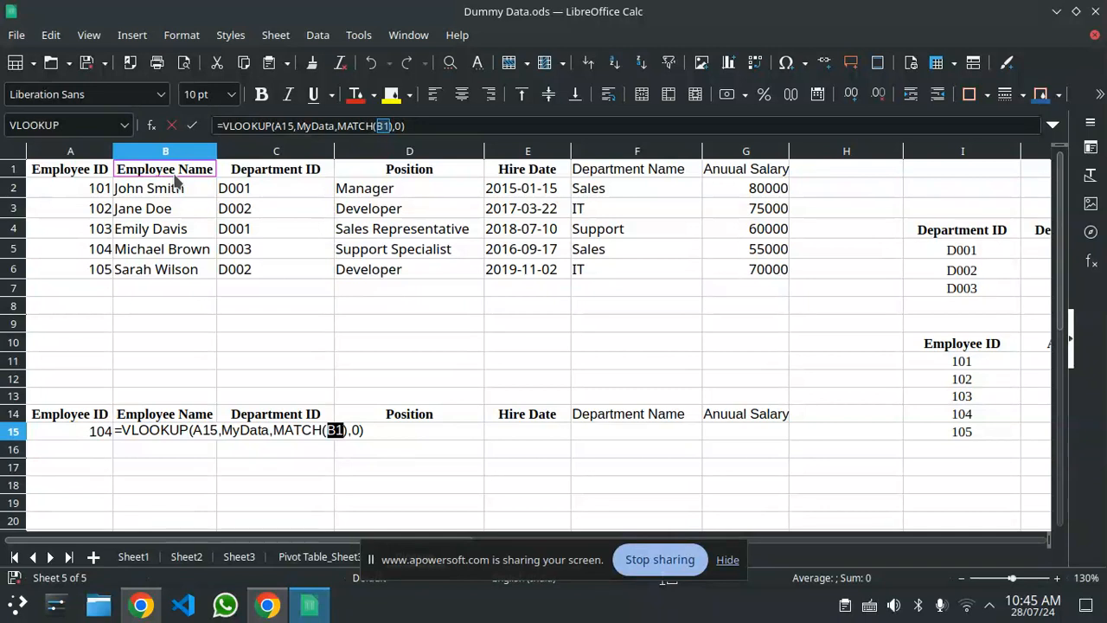
pyautogui.write(',')
pyautogui.moveTo(49, 179); pyautogui.dragTo(731, 169)
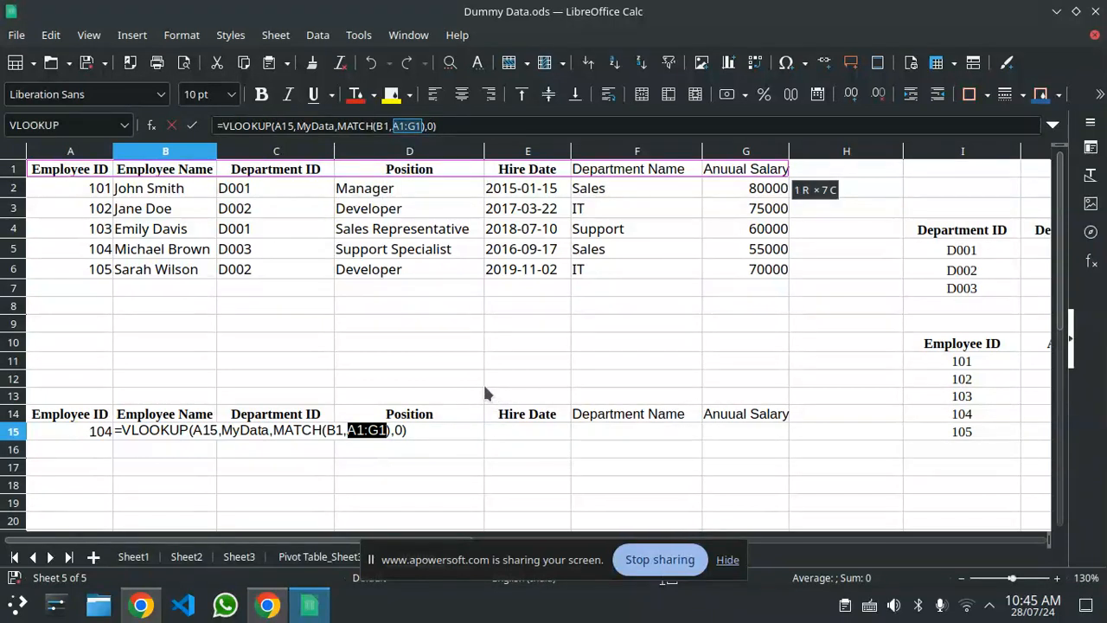
pyautogui.write(',0')
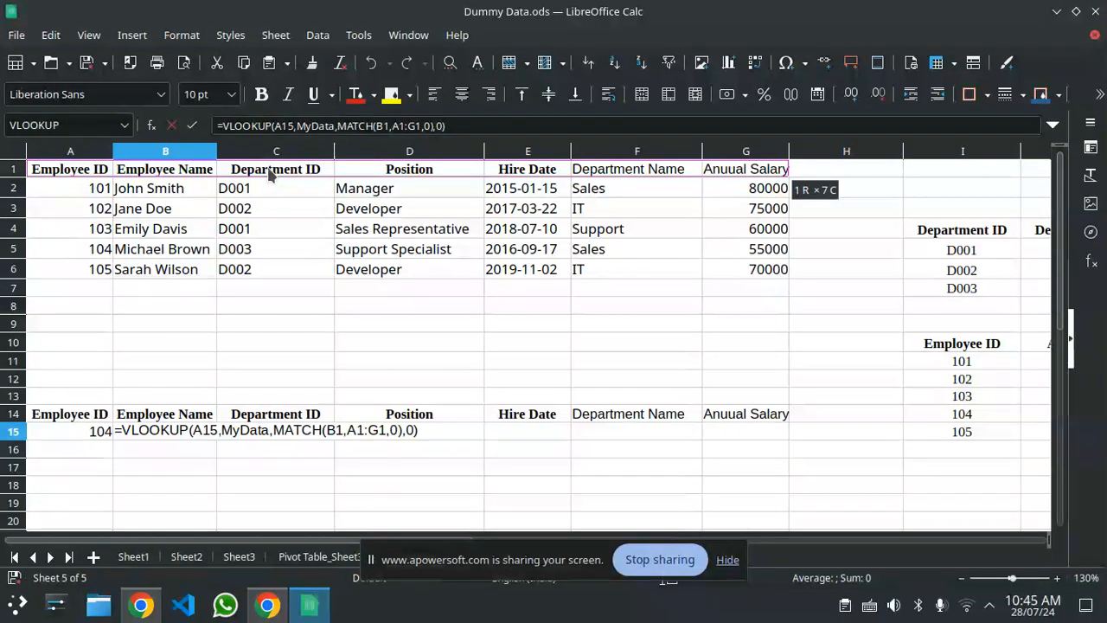
pyautogui.press('Return')
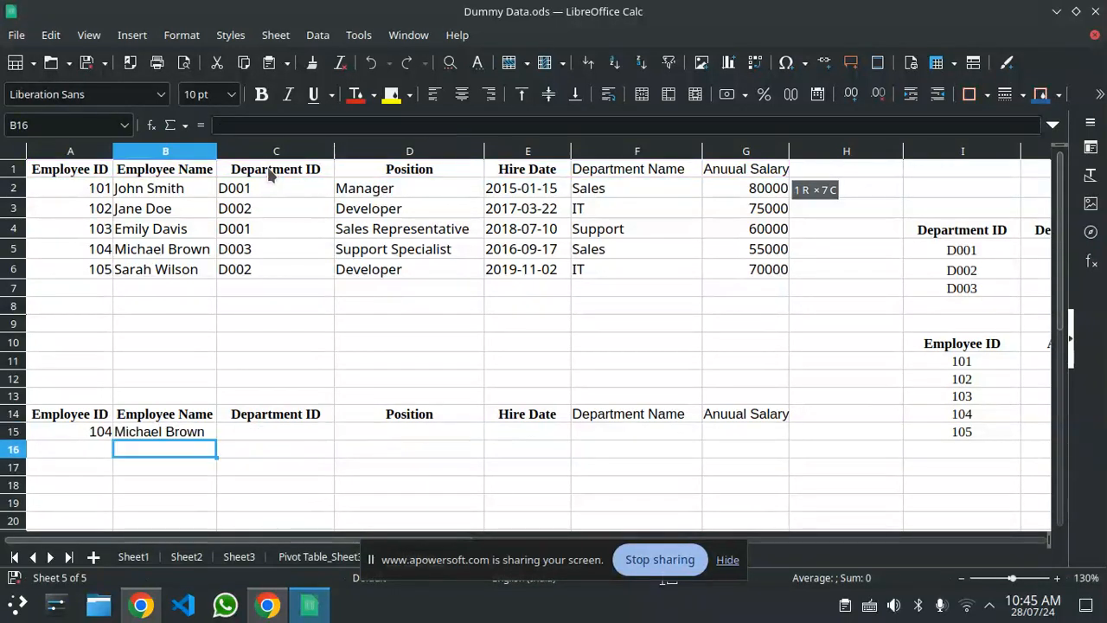
# - Make the VLOOKUP search criterion in the B15 formula absolute as $A$15
pyautogui.click(185, 432)
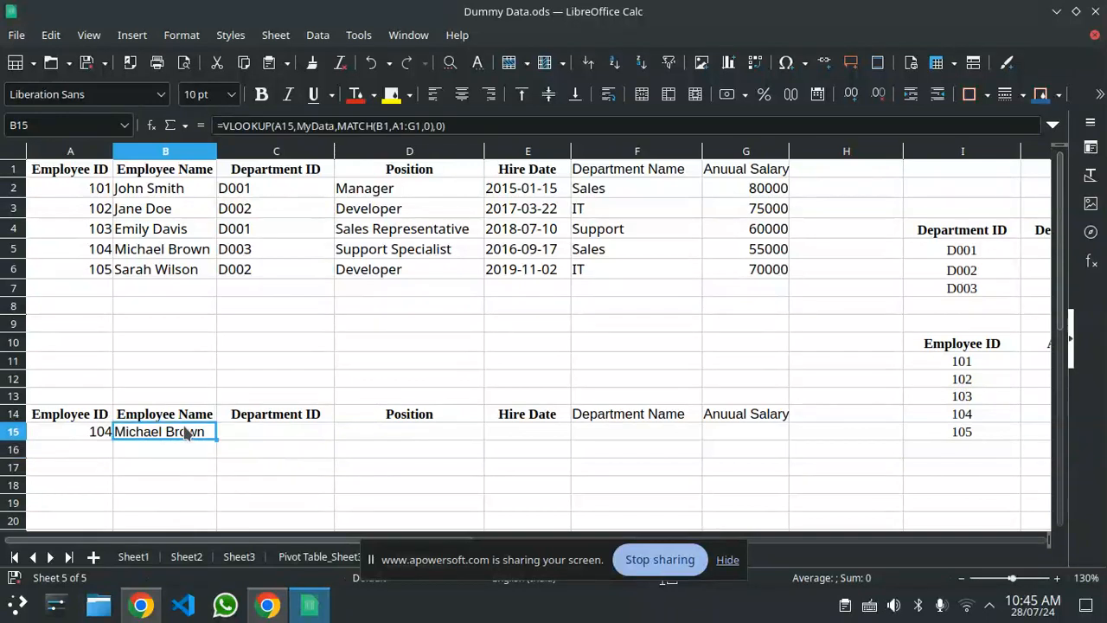
pyautogui.click(280, 126)
pyautogui.doubleClick(284, 127)
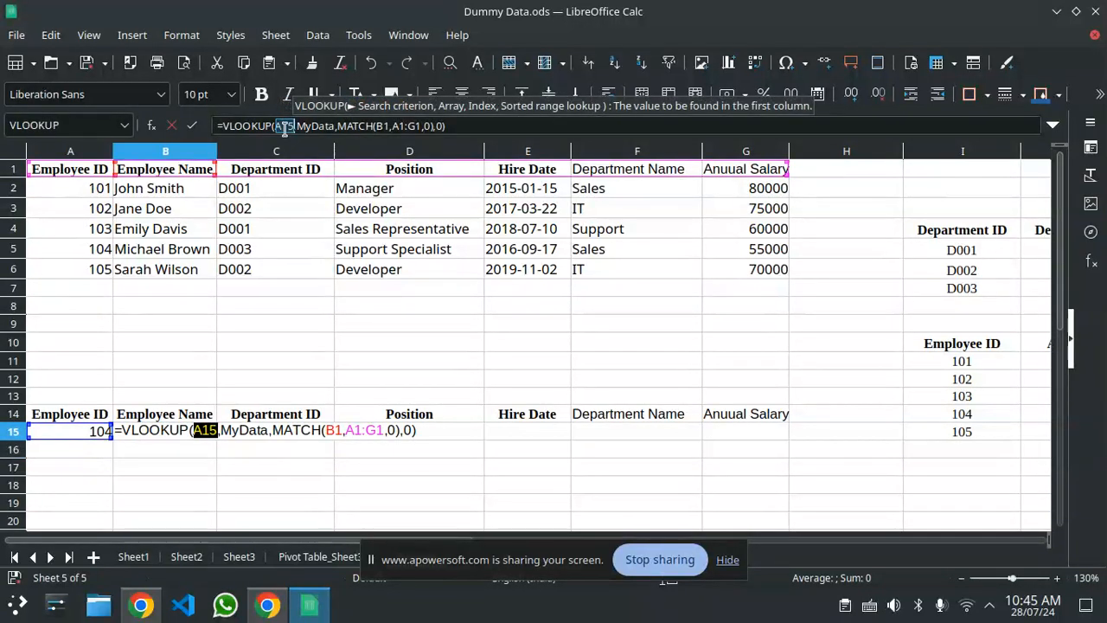
pyautogui.hotkey('shift', 'F4')
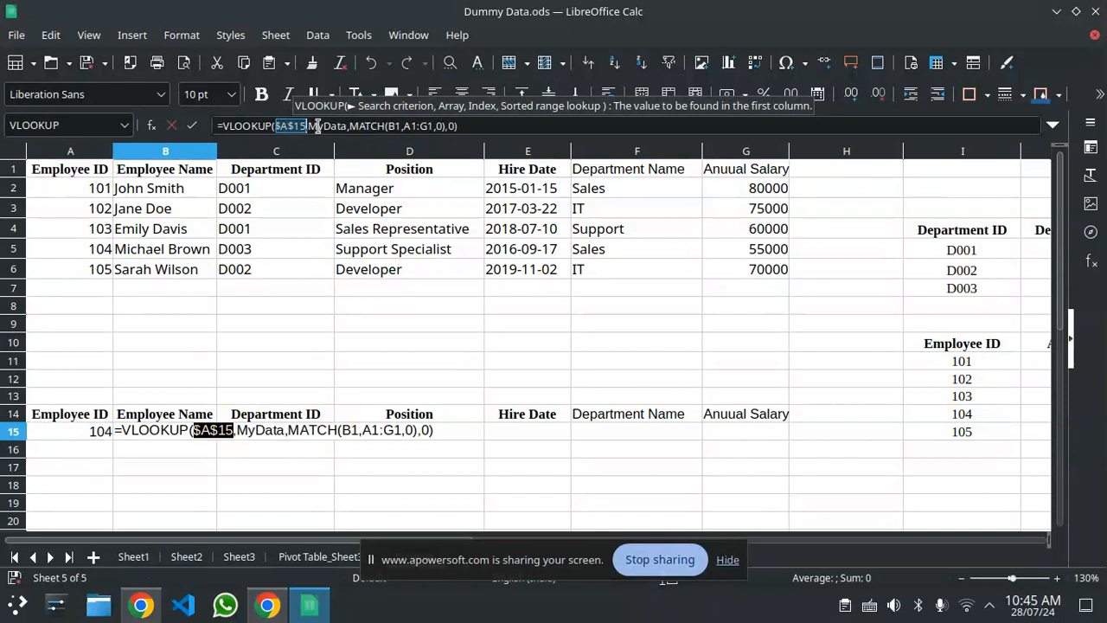
# - Make the MATCH lookup array in the B15 formula absolute as $A$1:$G$1, leaving B1 relative, and commit the formula
pyautogui.click(397, 126)
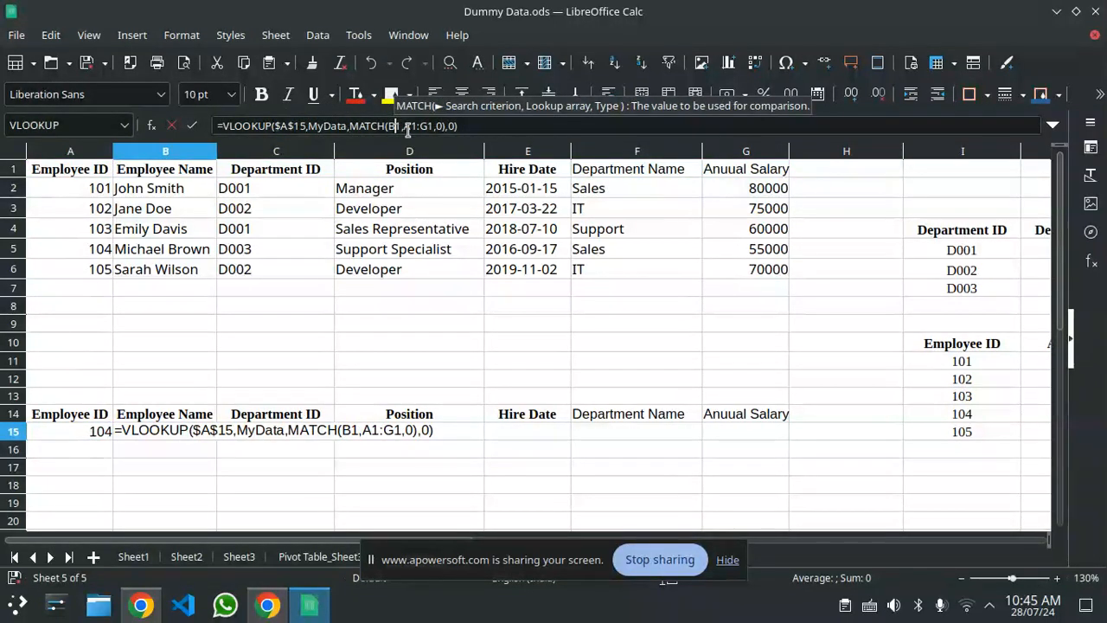
pyautogui.click(425, 127)
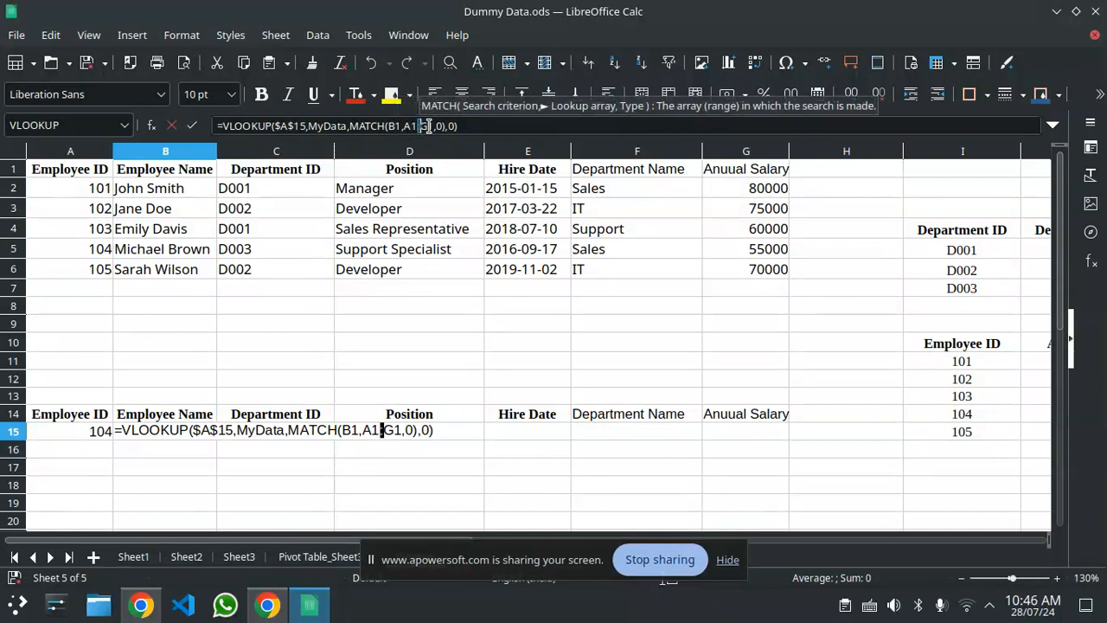
pyautogui.moveTo(430, 126); pyautogui.dragTo(404, 126)
pyautogui.press('F4')
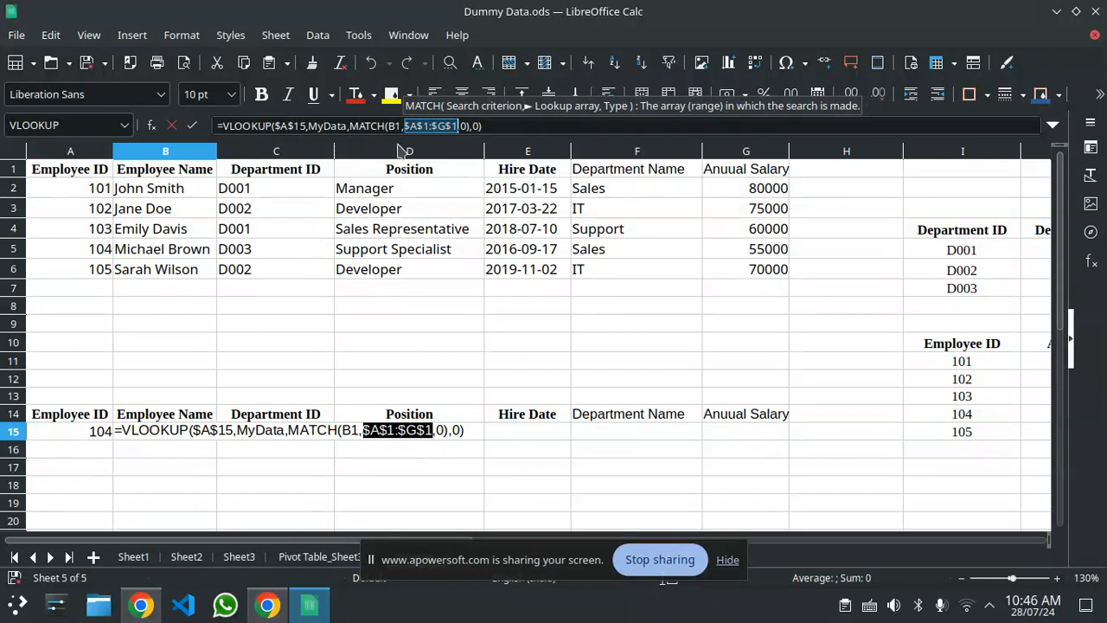
pyautogui.click(394, 126)
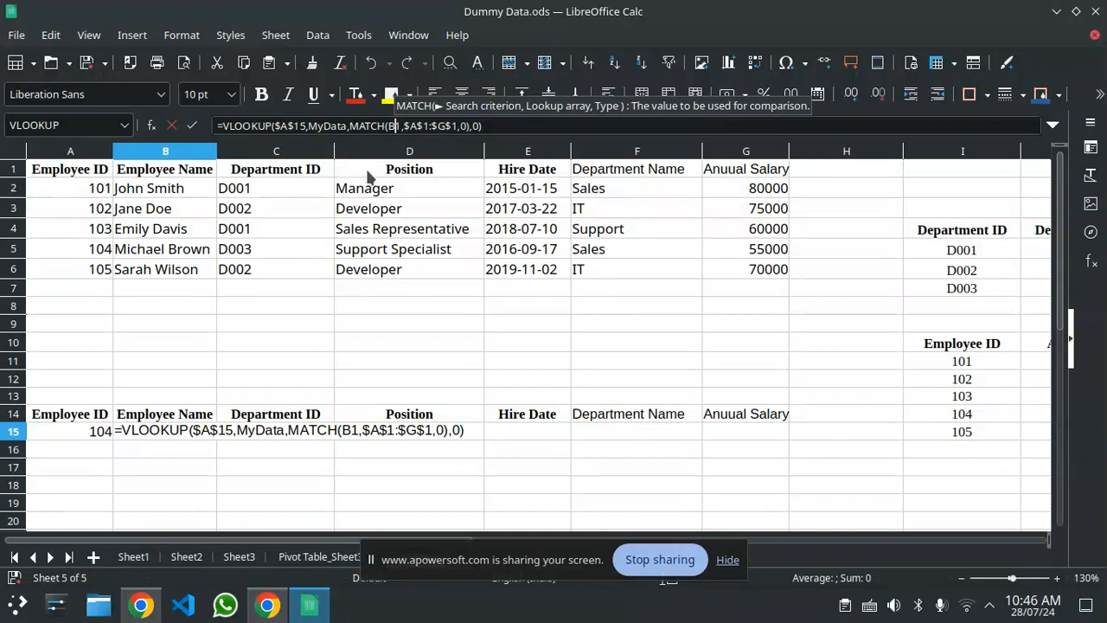
pyautogui.press('Return')
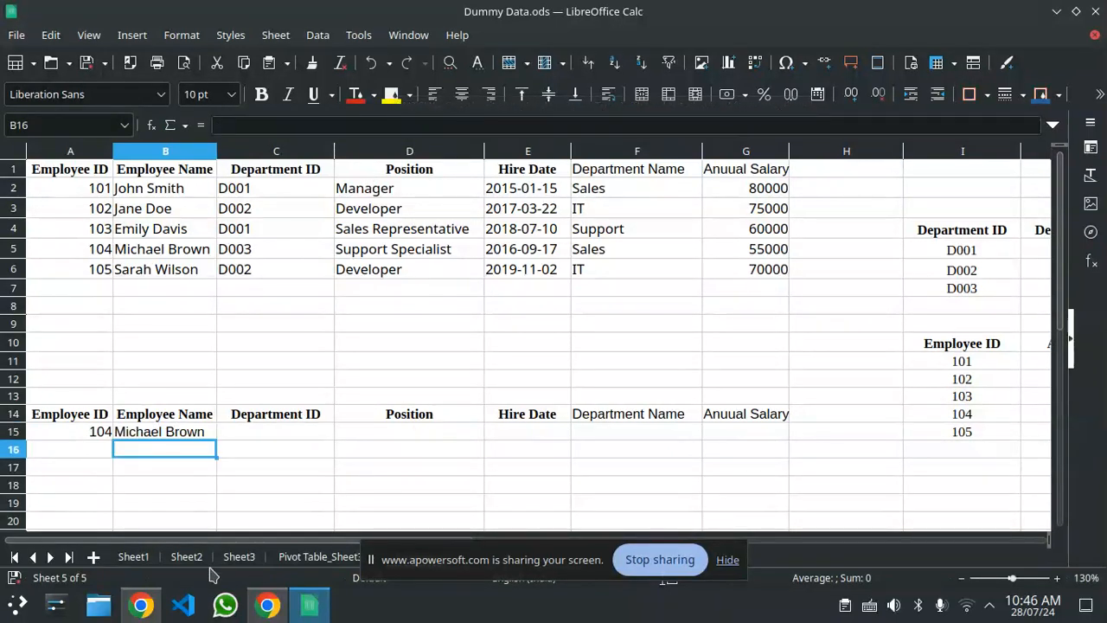
# - Fill the B15 formula across row 15 through the Anuual Salary column, G15
pyautogui.click(170, 435)
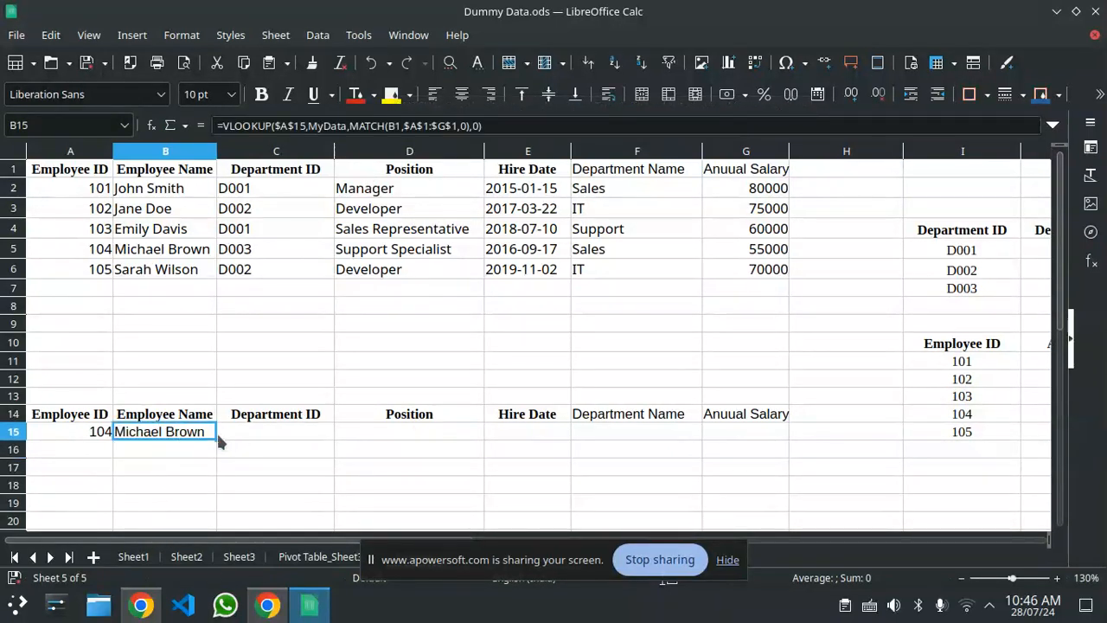
pyautogui.moveTo(218, 435); pyautogui.dragTo(758, 428)
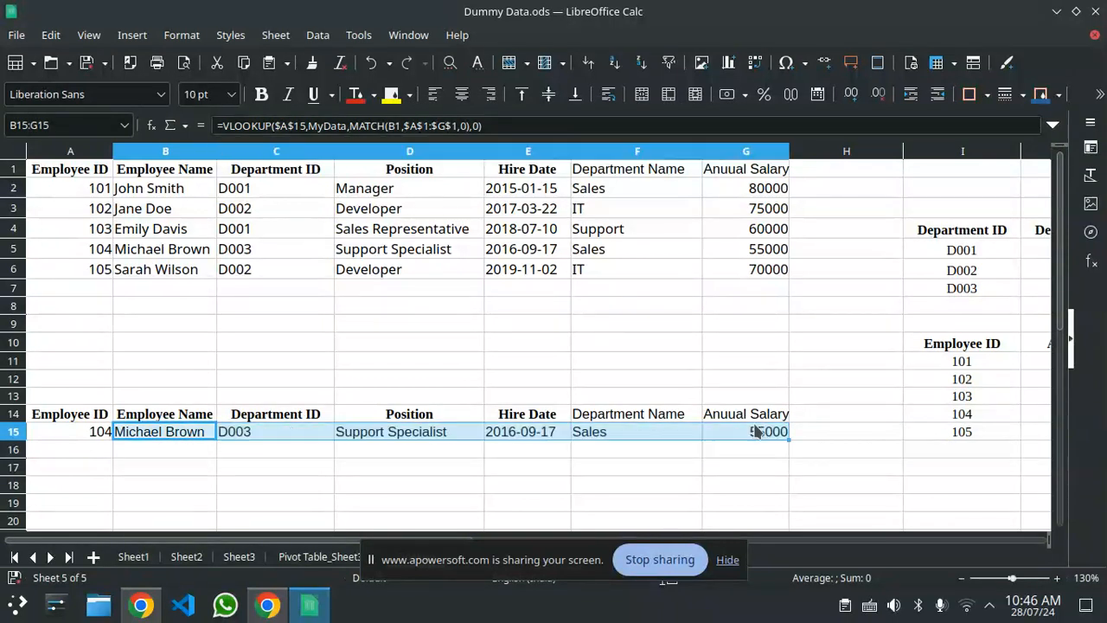
pyautogui.click(447, 342)
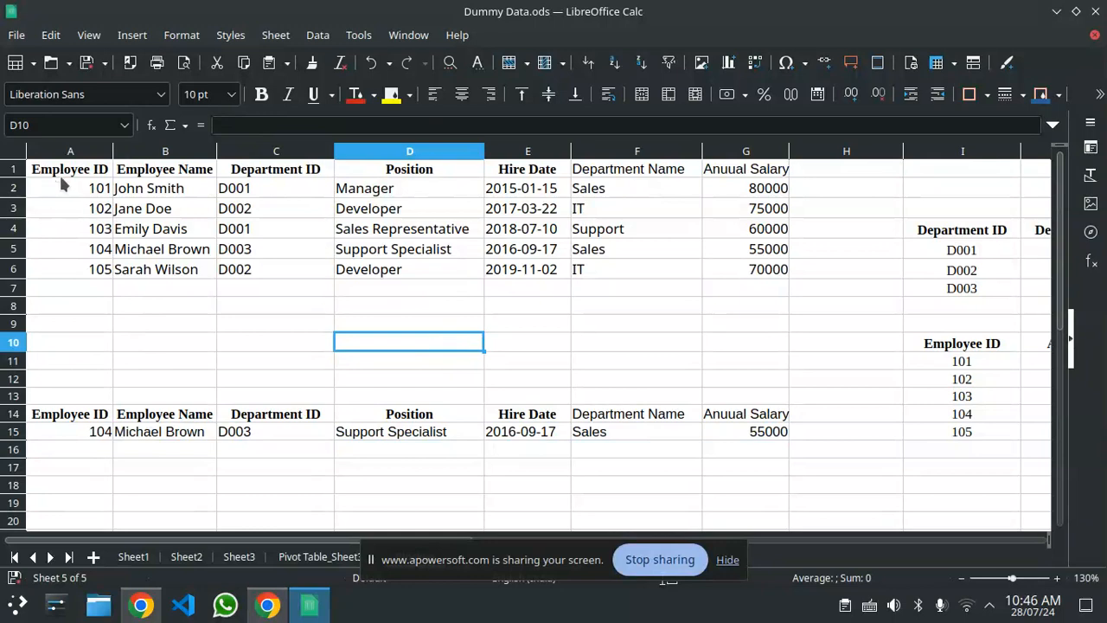
# - Copy the Employee IDs in A2:A6 and select the lookup cell A15
pyautogui.moveTo(68, 186); pyautogui.dragTo(104, 248)
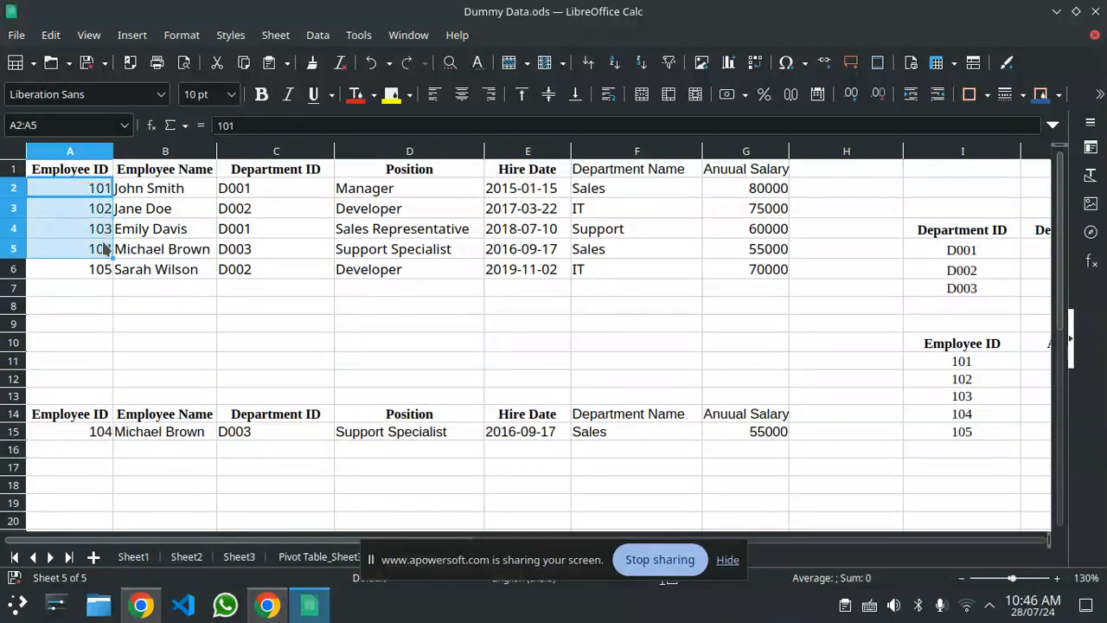
pyautogui.rightClick(102, 276)
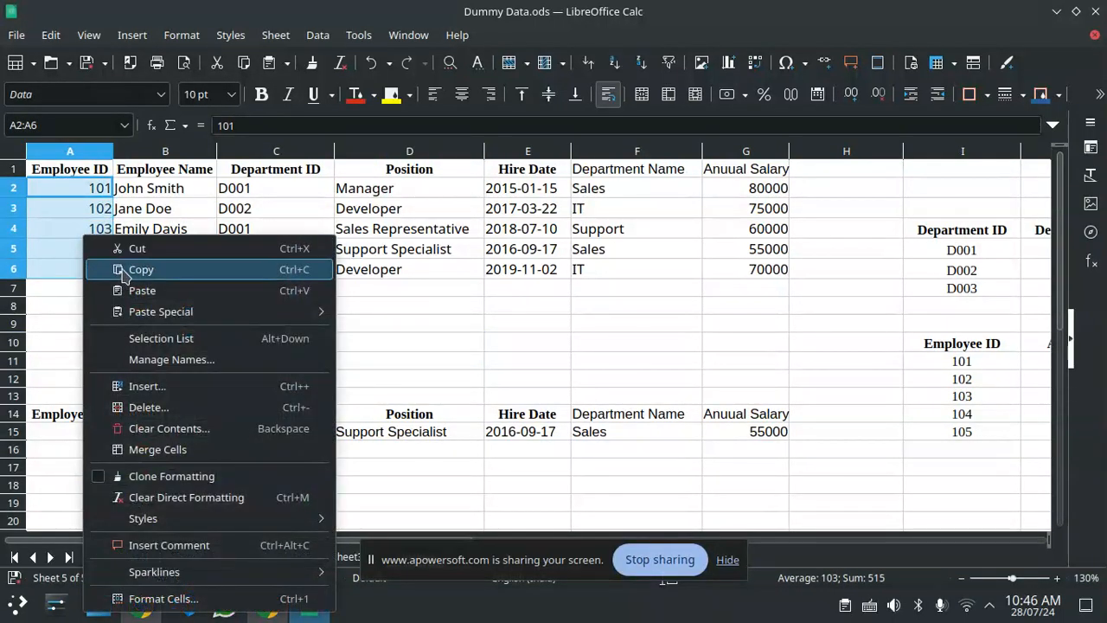
pyautogui.click(122, 271)
pyautogui.click(102, 432)
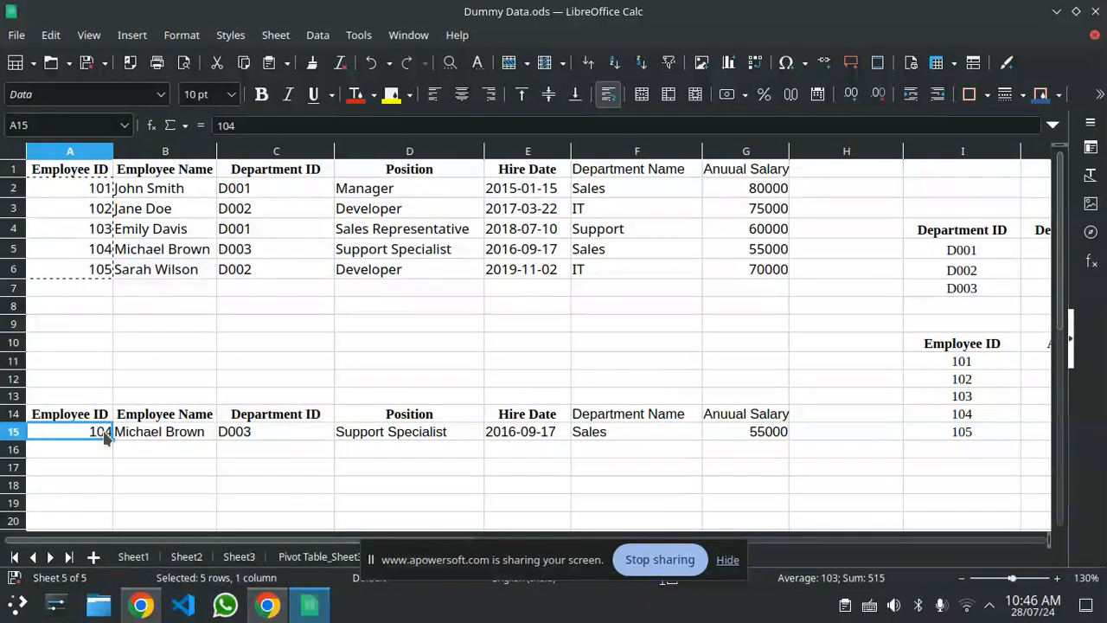
pyautogui.click(317, 36)
pyautogui.moveTo(367, 151)
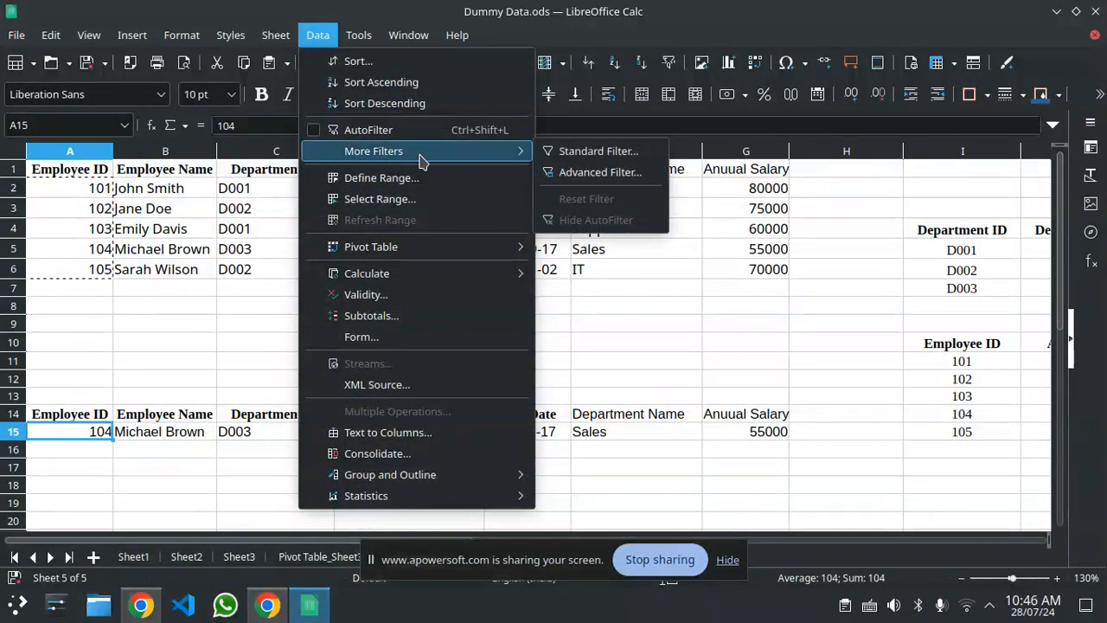
pyautogui.click(410, 297)
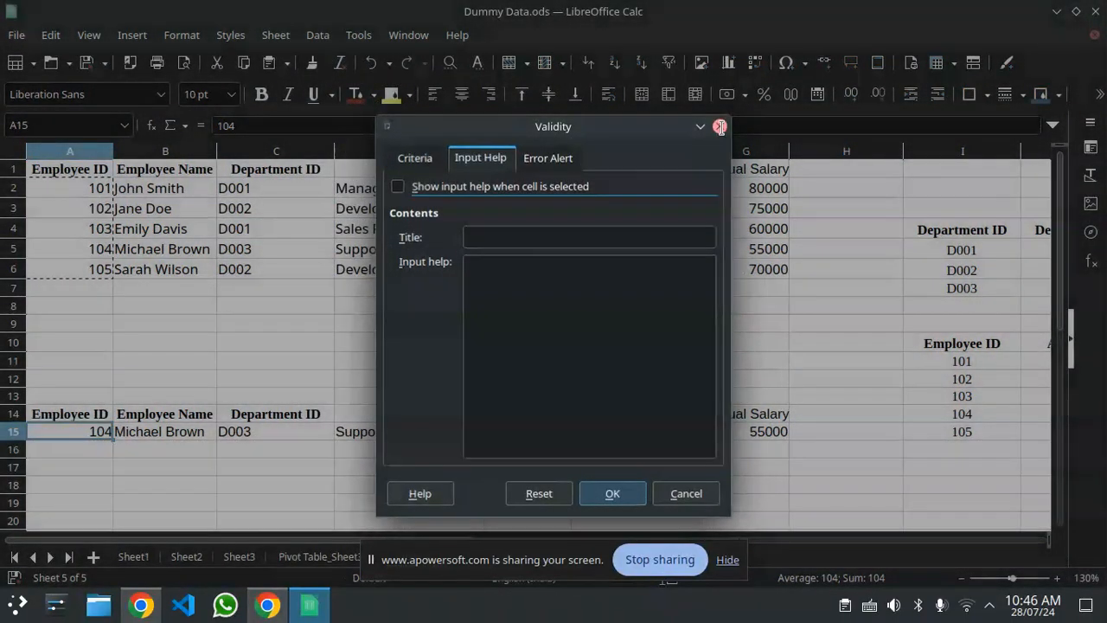
pyautogui.click(720, 125)
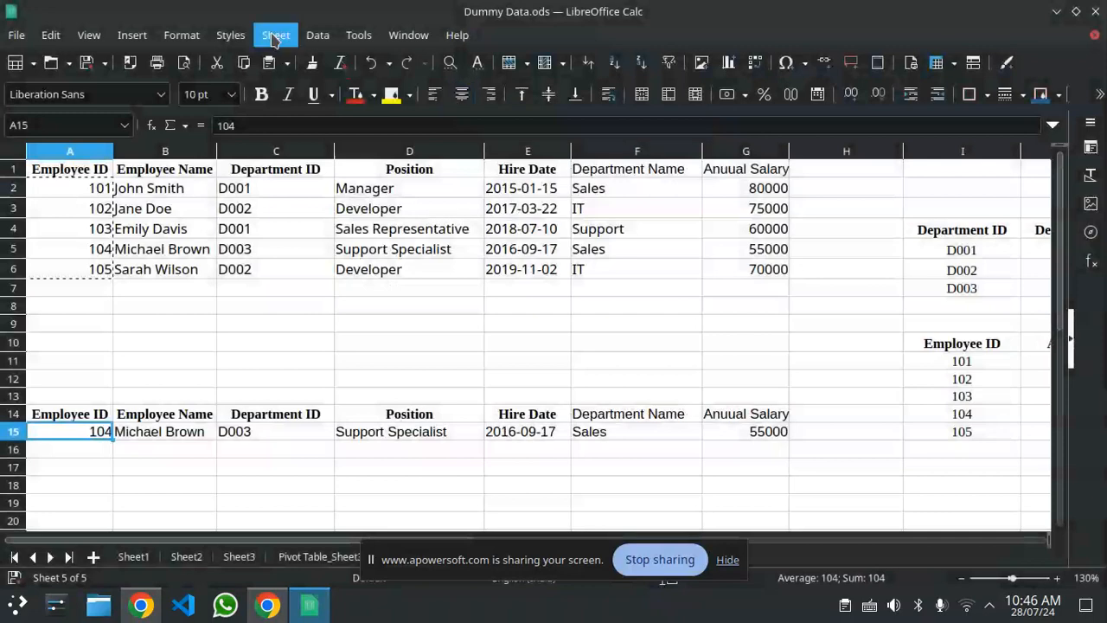
pyautogui.click(130, 35)
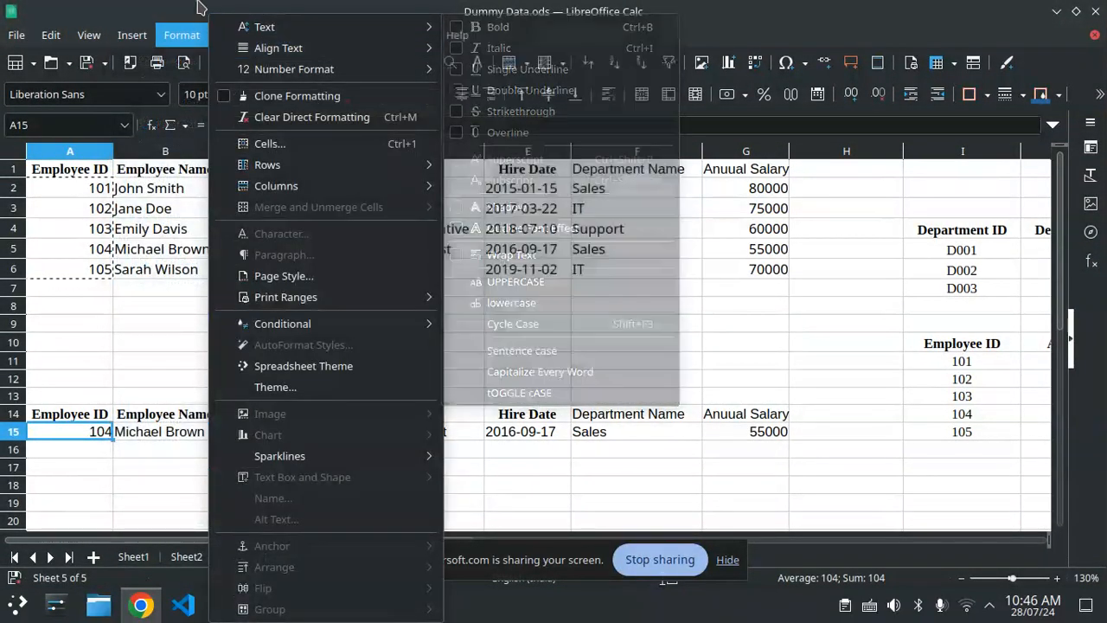
pyautogui.click(198, 7)
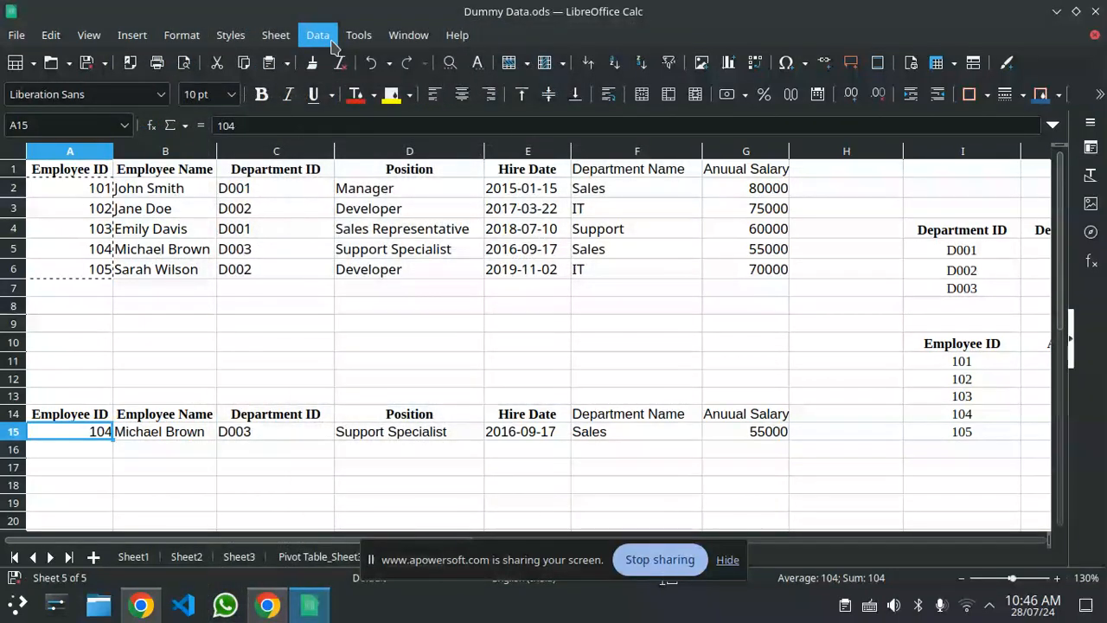
pyautogui.click(317, 35)
pyautogui.moveTo(367, 156)
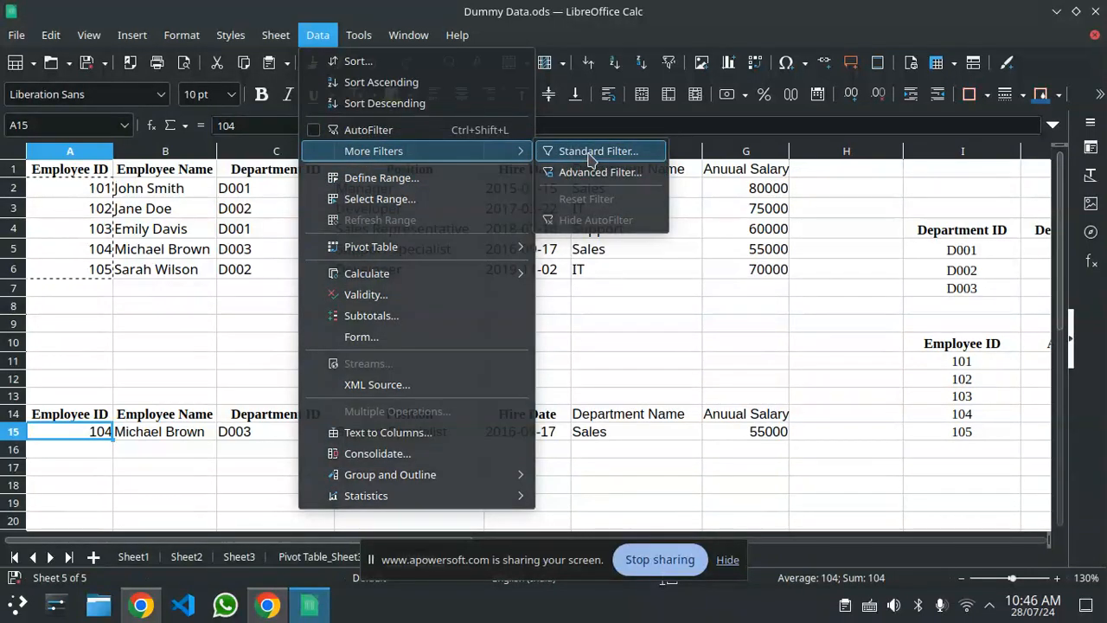
pyautogui.click(586, 152)
pyautogui.click(447, 342)
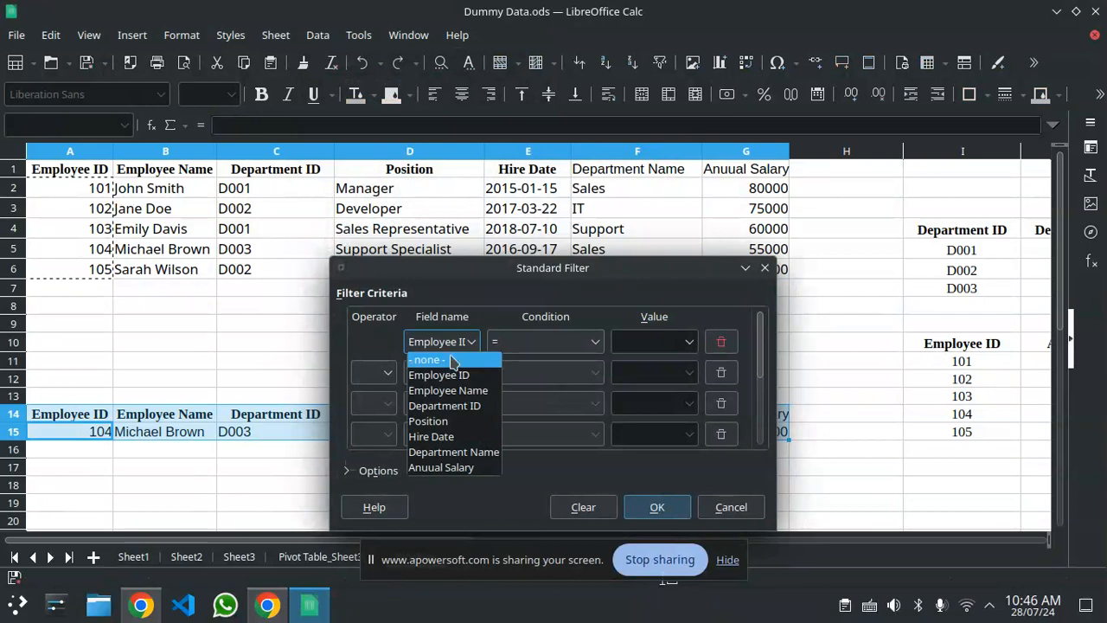
pyautogui.click(765, 267)
# - Inspect the Student ID selection list in N3 on Sheet2 and return to the Vlookup sheet
pyautogui.click(184, 557)
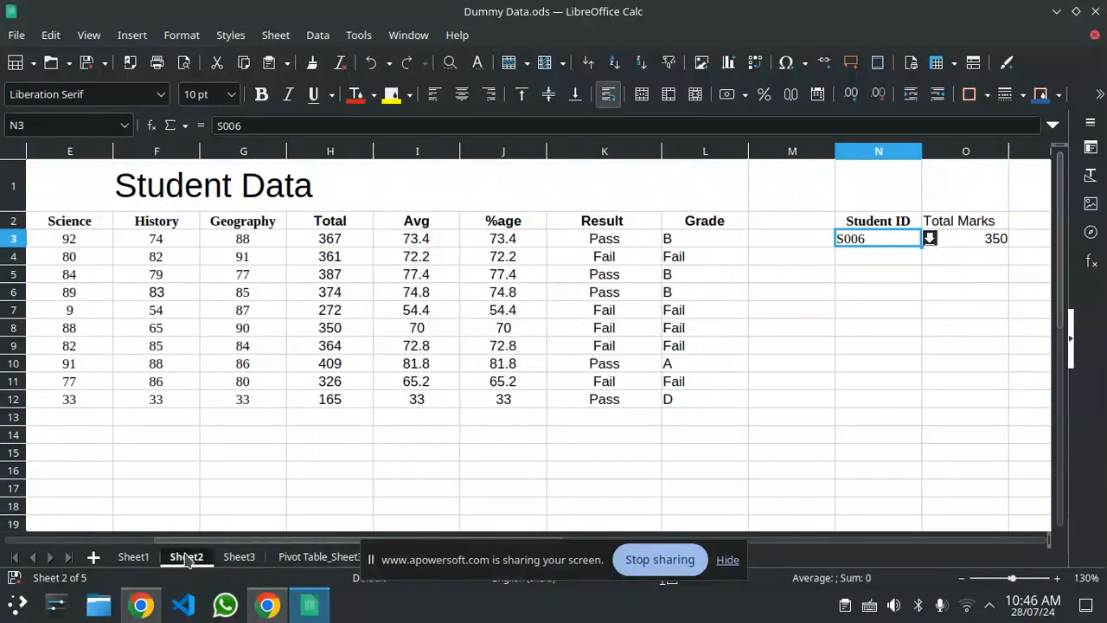
pyautogui.click(929, 239)
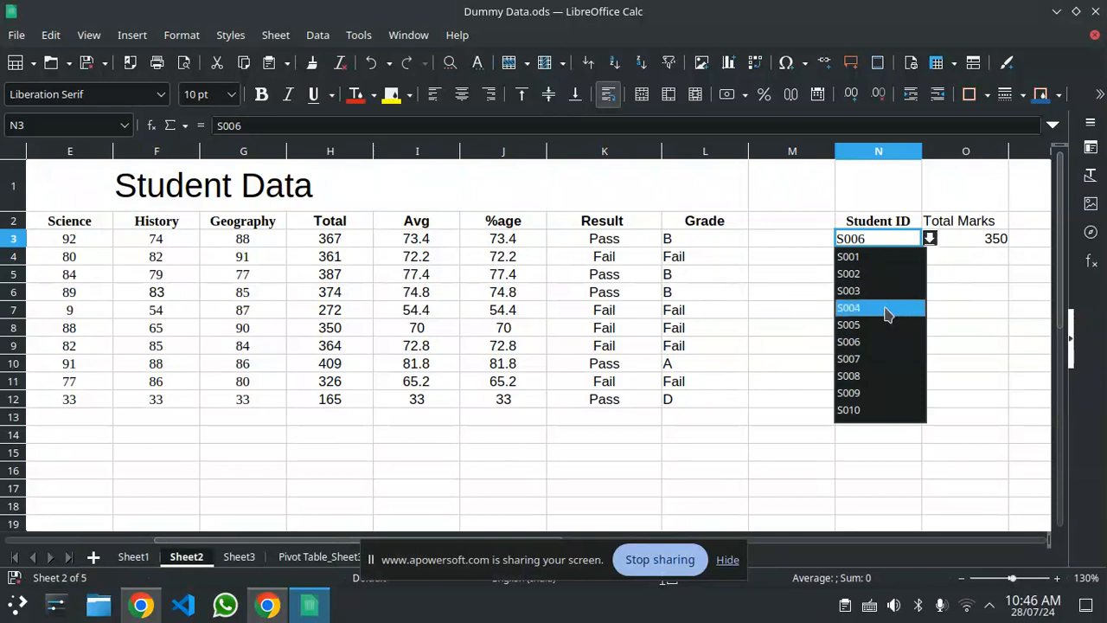
pyautogui.click(700, 436)
pyautogui.click(728, 560)
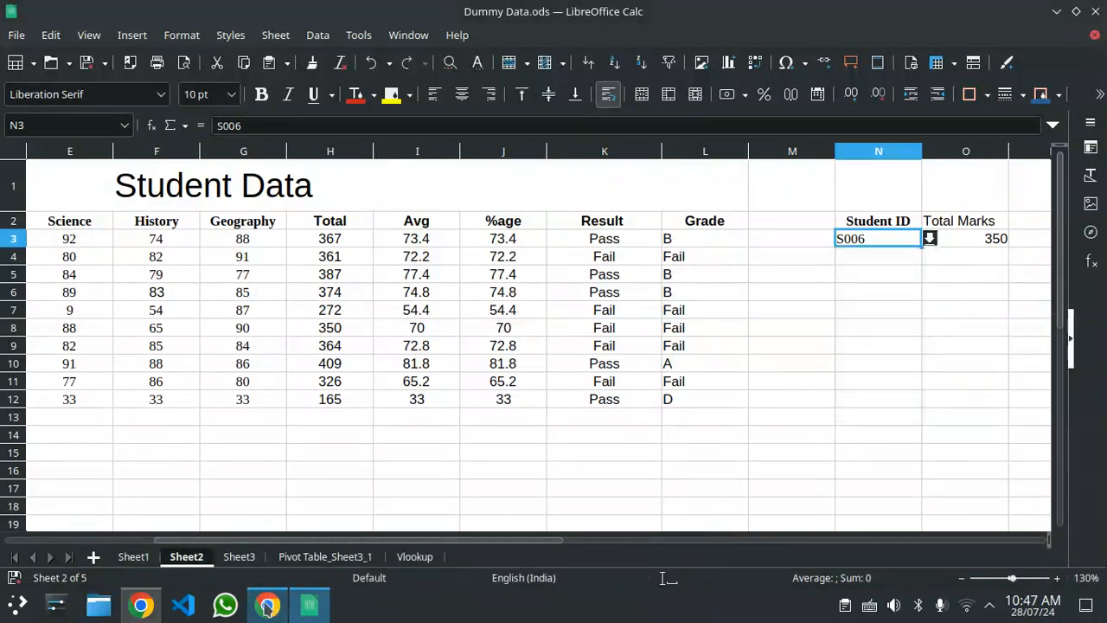
pyautogui.click(415, 557)
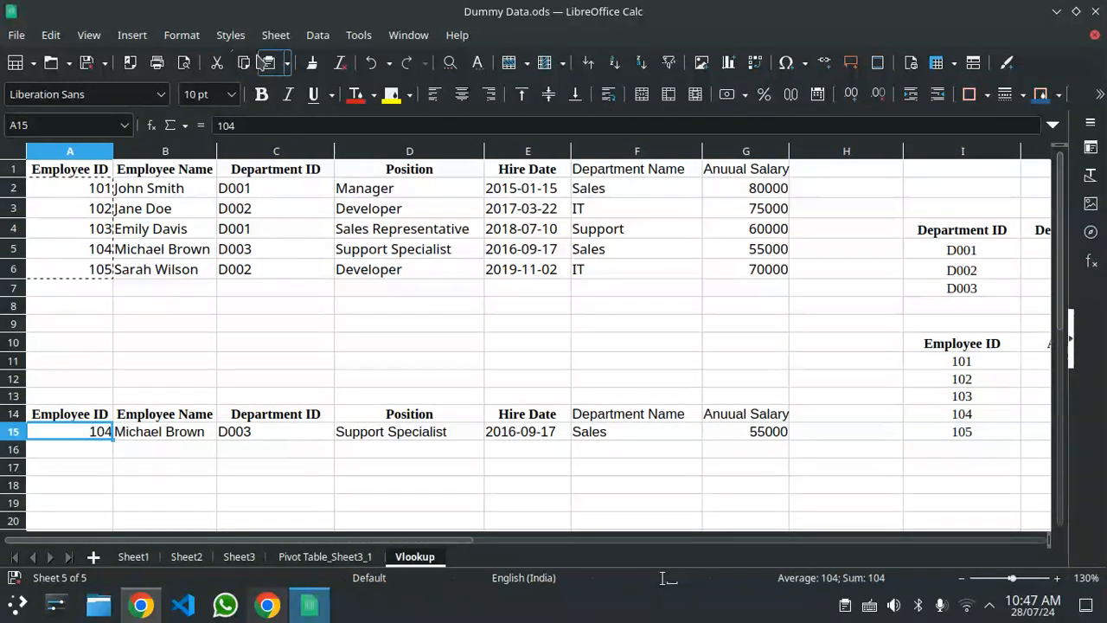
pyautogui.rightClick(101, 439)
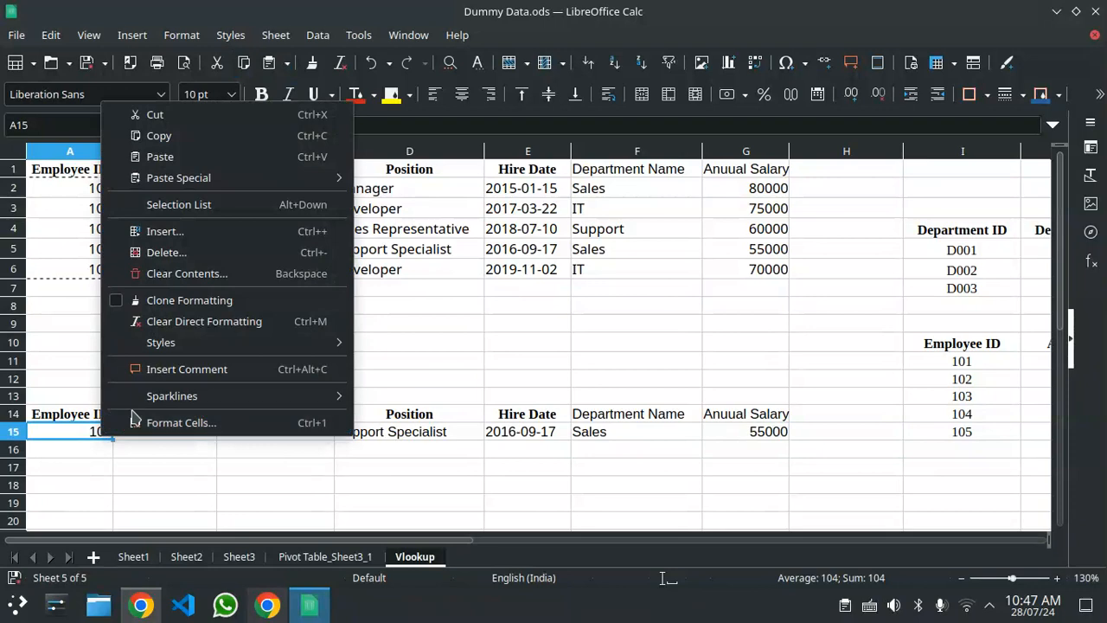
pyautogui.click(437, 318)
pyautogui.click(346, 36)
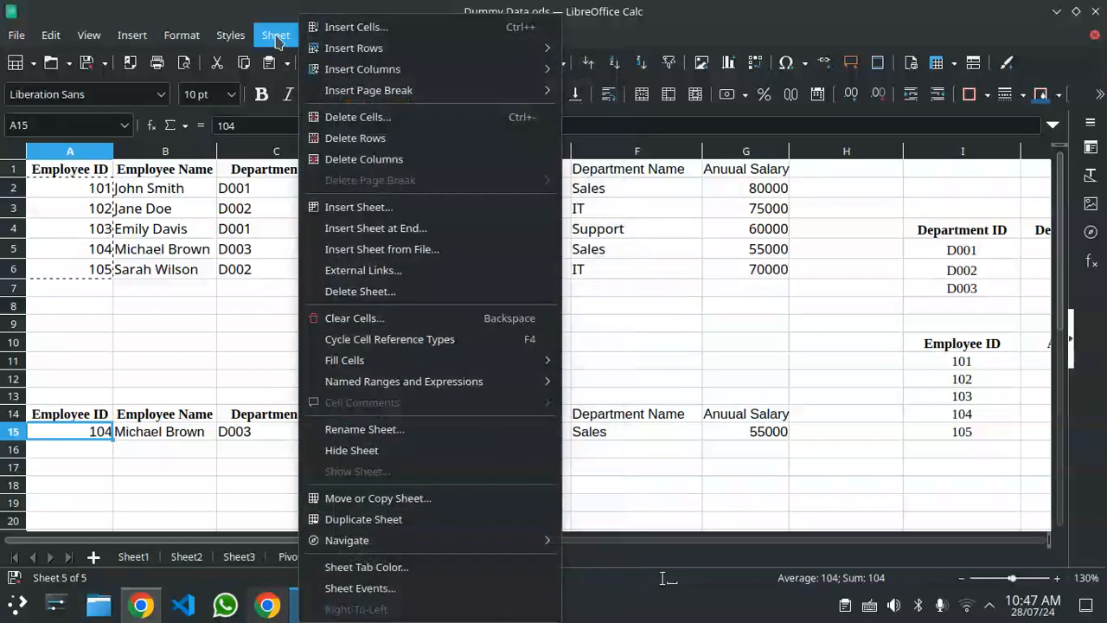
pyautogui.click(237, 38)
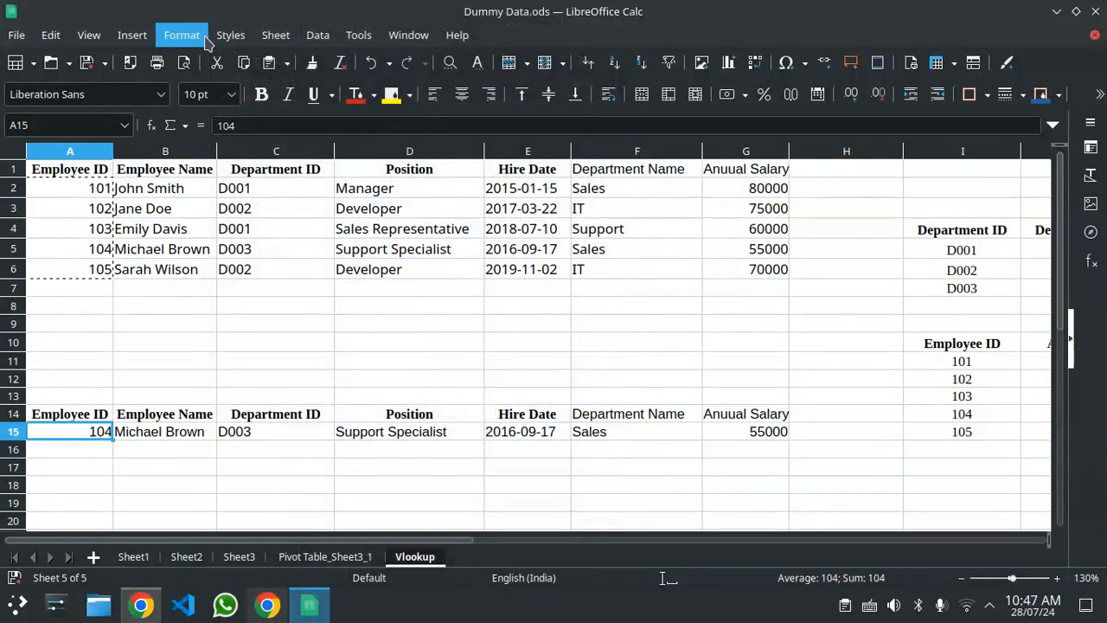
pyautogui.click(202, 38)
pyautogui.moveTo(125, 37)
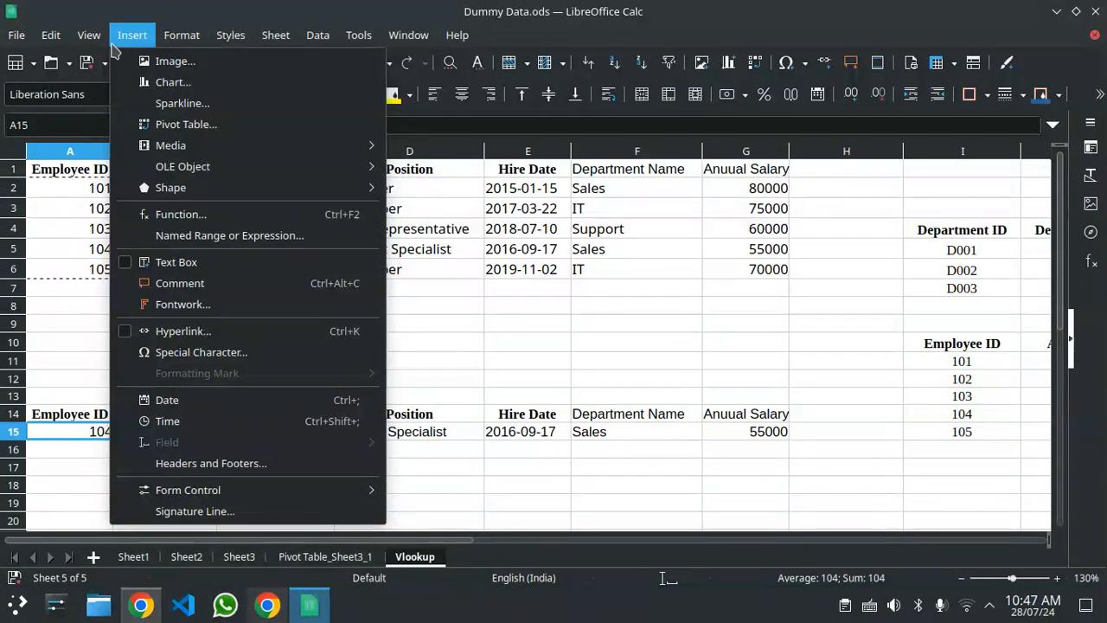
pyautogui.moveTo(182, 35)
pyautogui.moveTo(264, 27)
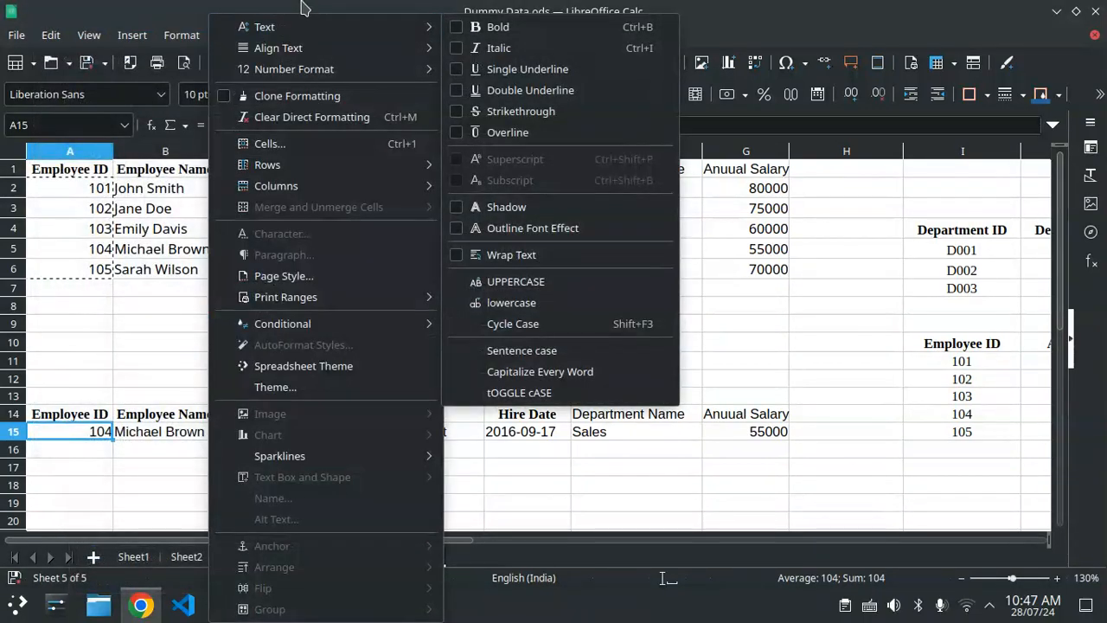
# - Add a List validity to A15 with the entries 101, 102, 103, 104 and 105, and choose 104 from it
pyautogui.click(317, 34)
pyautogui.click(394, 297)
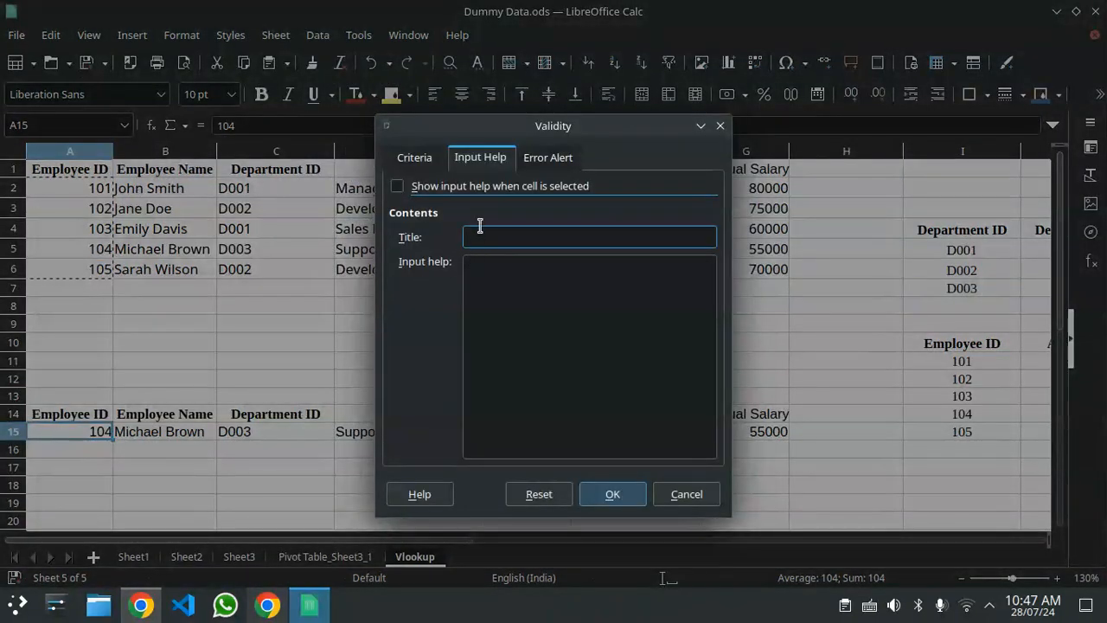
pyautogui.click(406, 158)
pyautogui.click(459, 189)
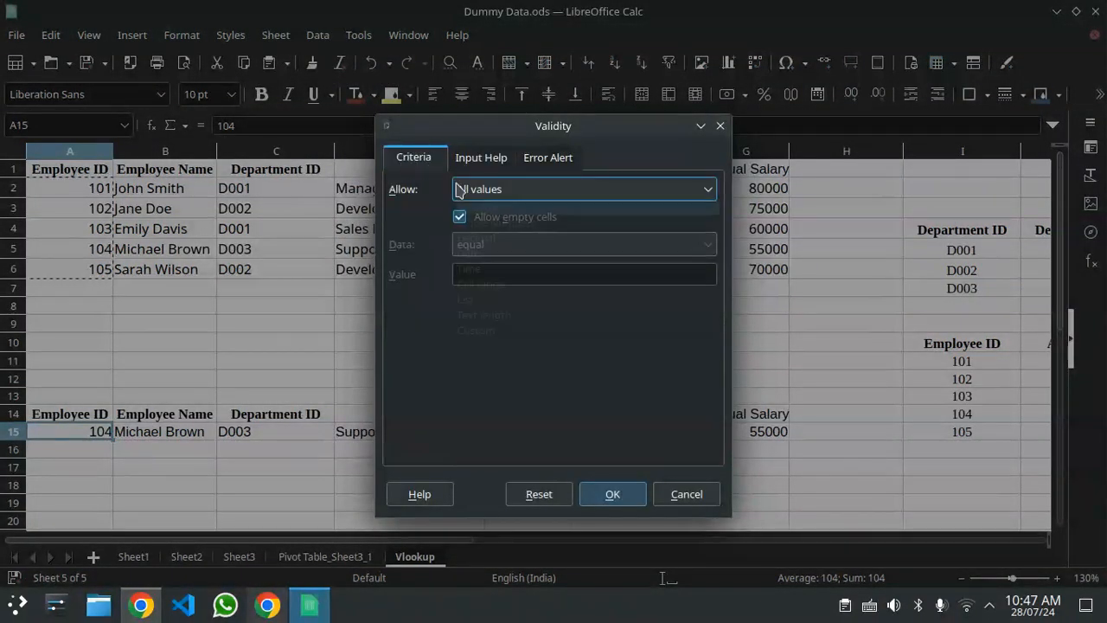
pyautogui.click(493, 297)
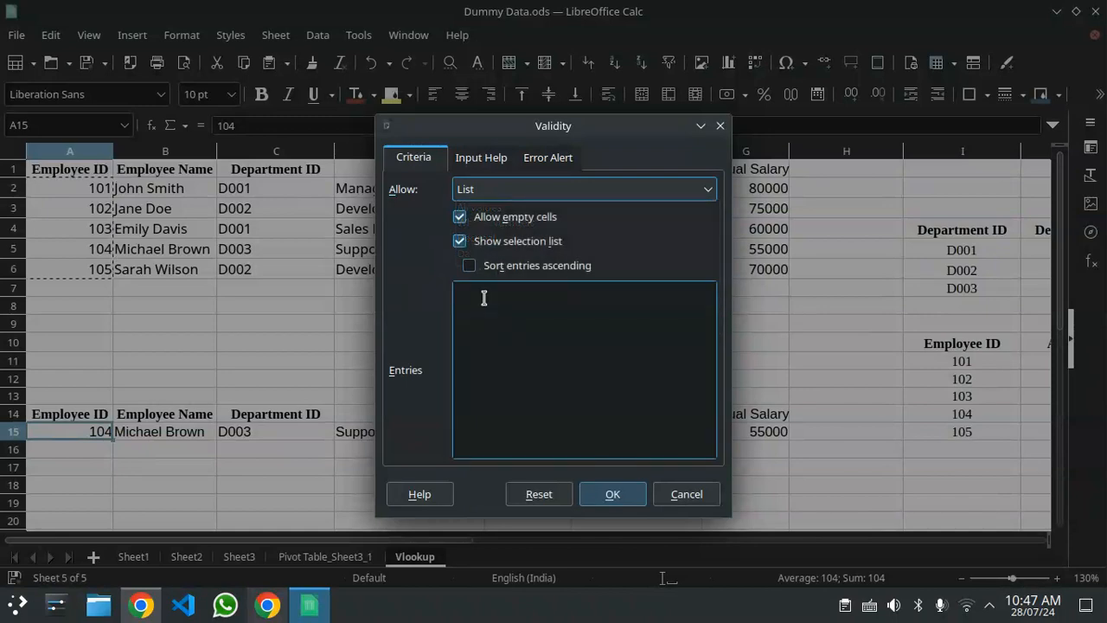
pyautogui.click(483, 299)
pyautogui.hotkey('ctrl', 'v')
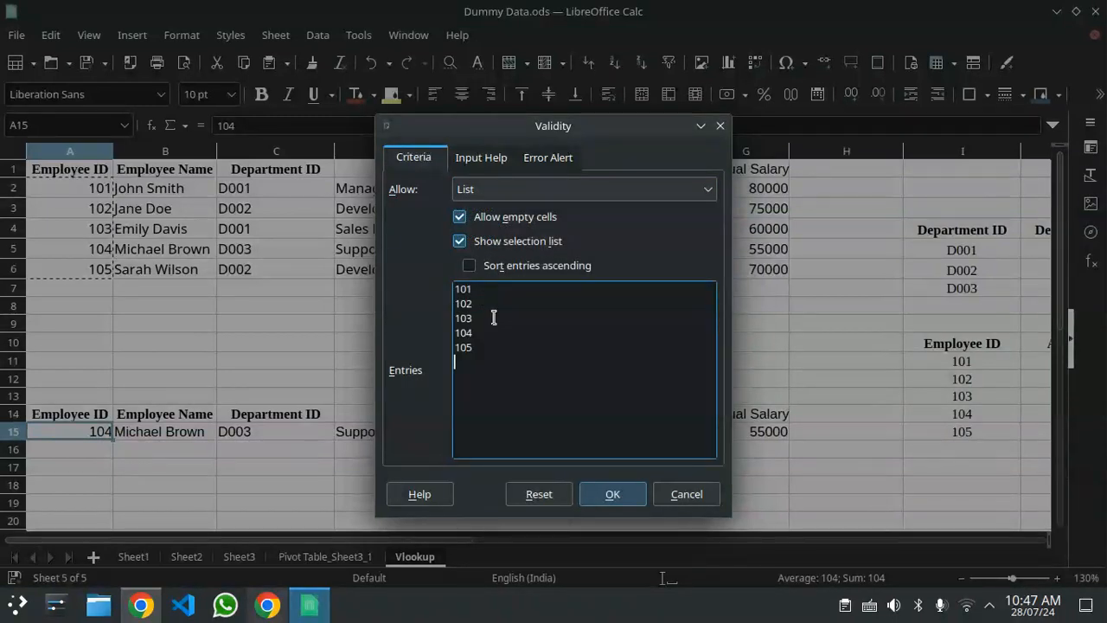
pyautogui.click(603, 497)
pyautogui.click(121, 437)
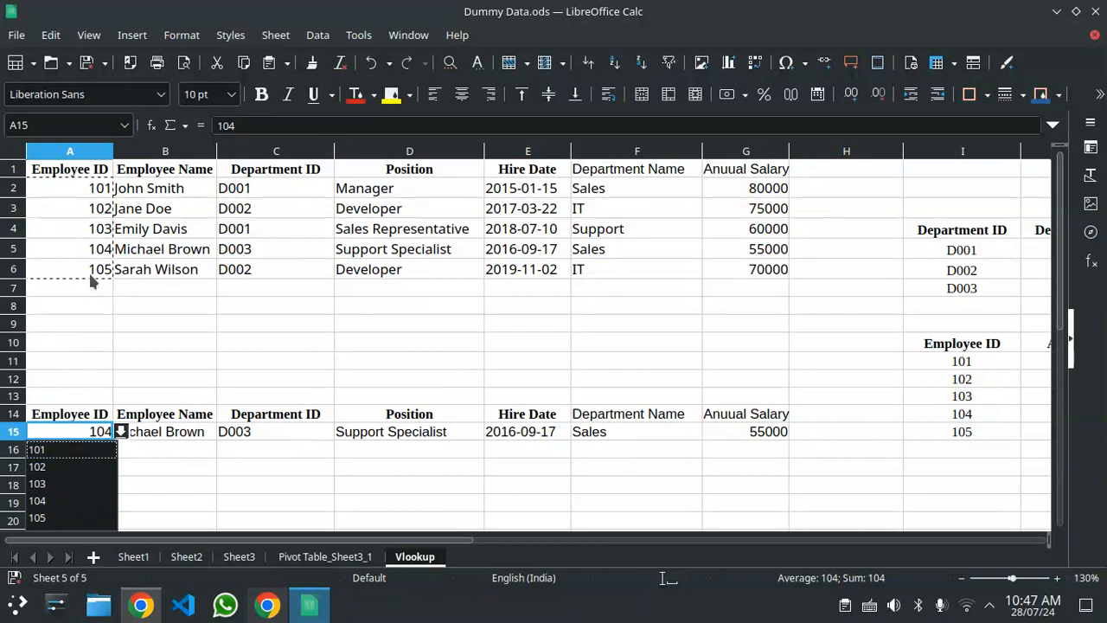
pyautogui.click(75, 504)
pyautogui.hotkey('ctrl', 'v')
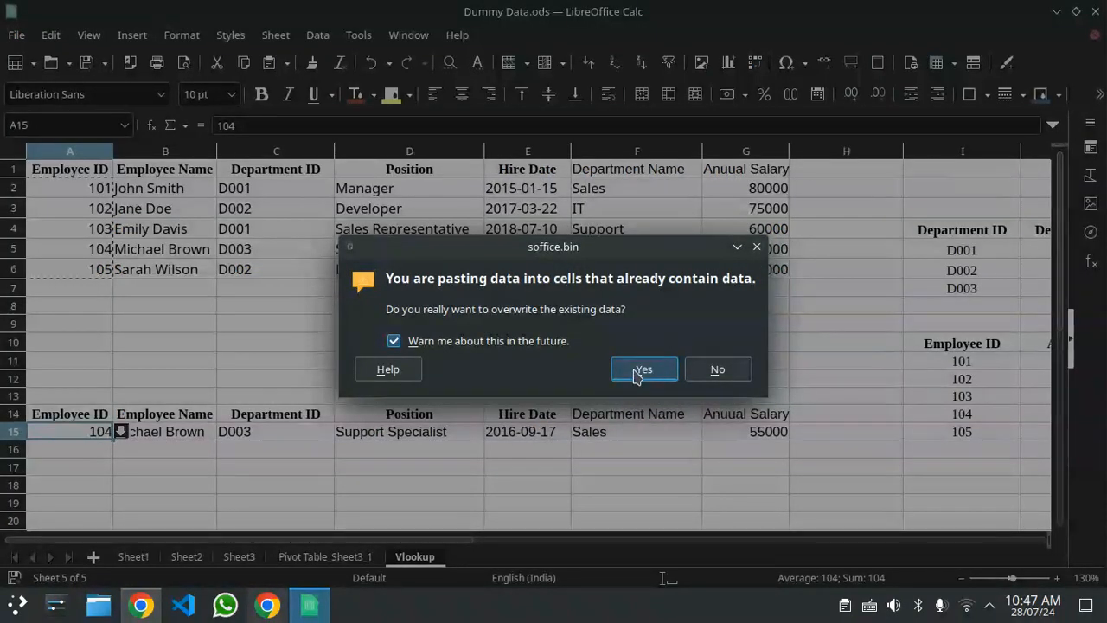
pyautogui.click(642, 369)
pyautogui.click(247, 471)
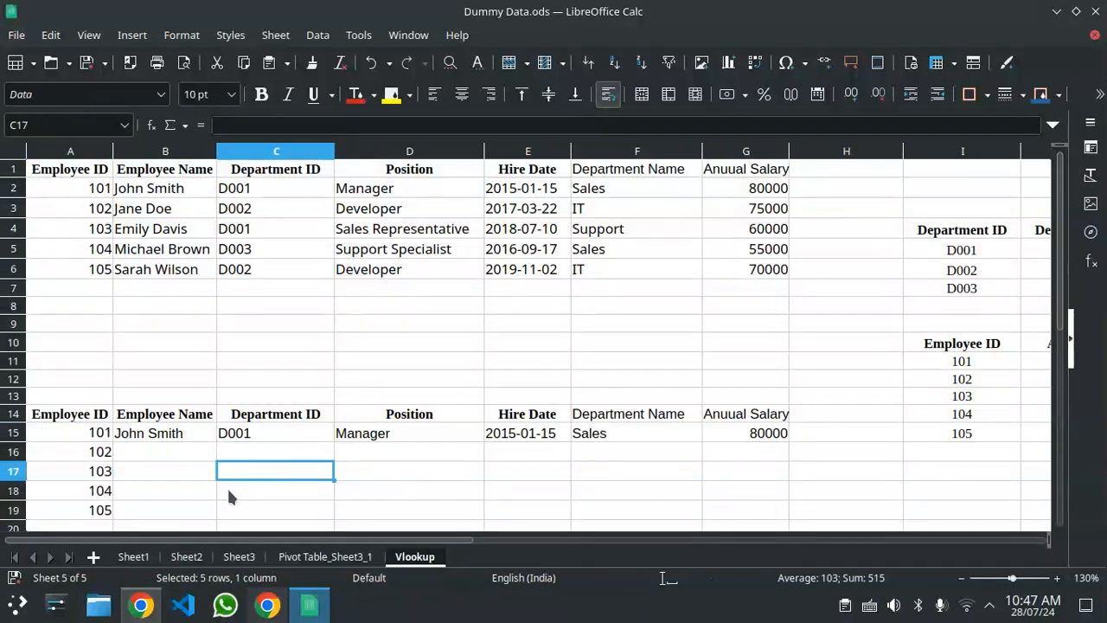
pyautogui.hotkey('ctrl', 'z')
pyautogui.click(145, 477)
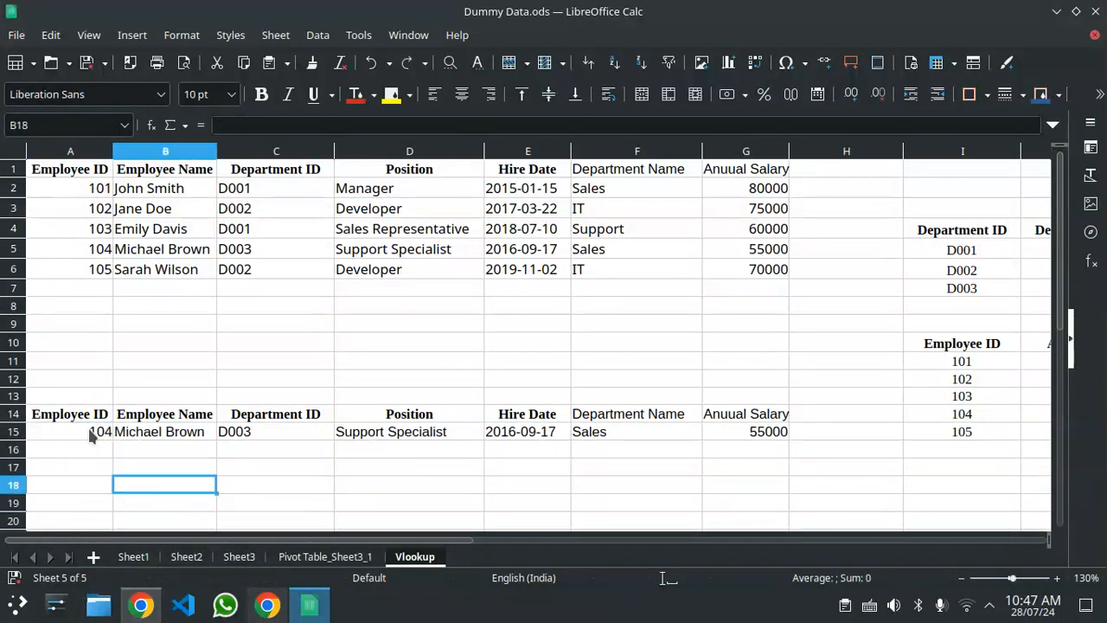
# - Test the lookup row by choosing Employee ID 101, 102 and 103 in turn from the selection list in A15
pyautogui.click(92, 435)
pyautogui.click(121, 431)
pyautogui.click(95, 453)
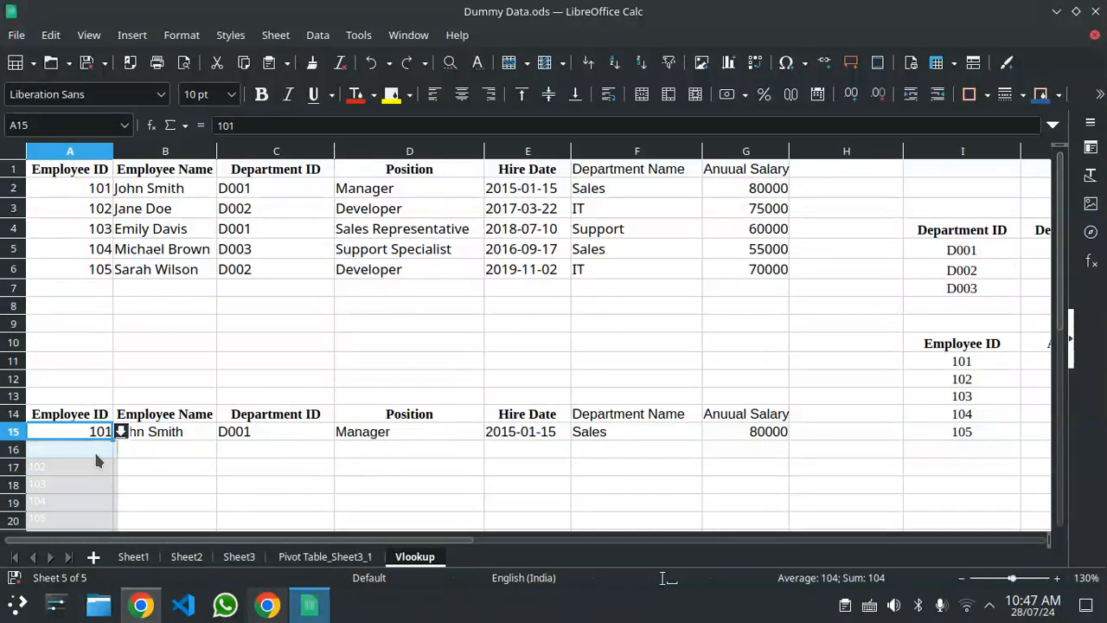
pyautogui.click(121, 431)
pyautogui.click(83, 467)
pyautogui.click(121, 431)
pyautogui.click(82, 481)
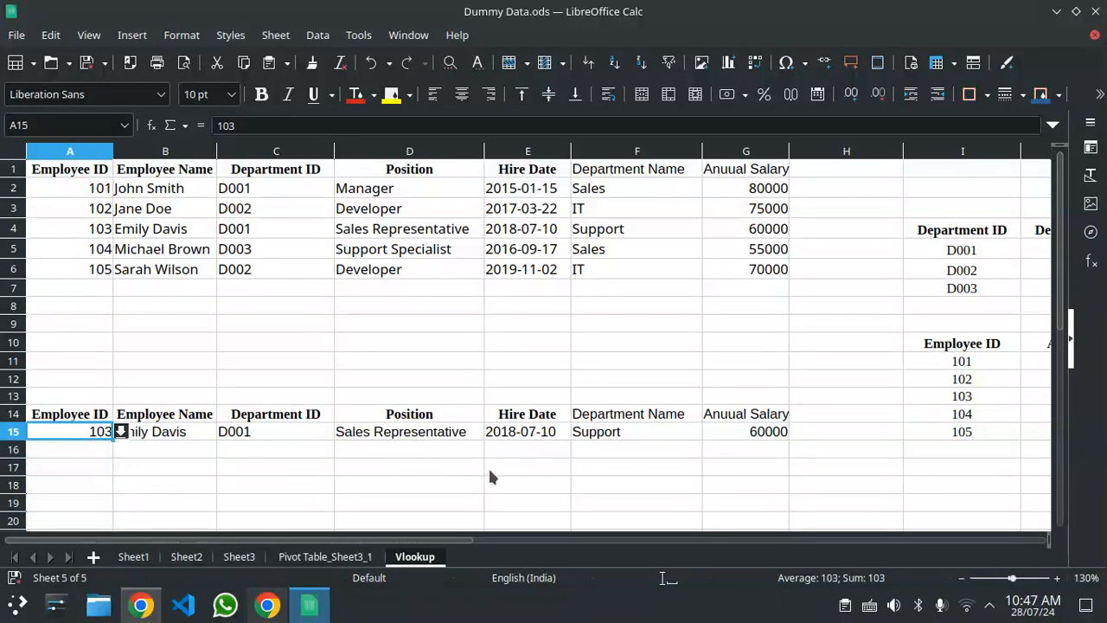
pyautogui.click(586, 474)
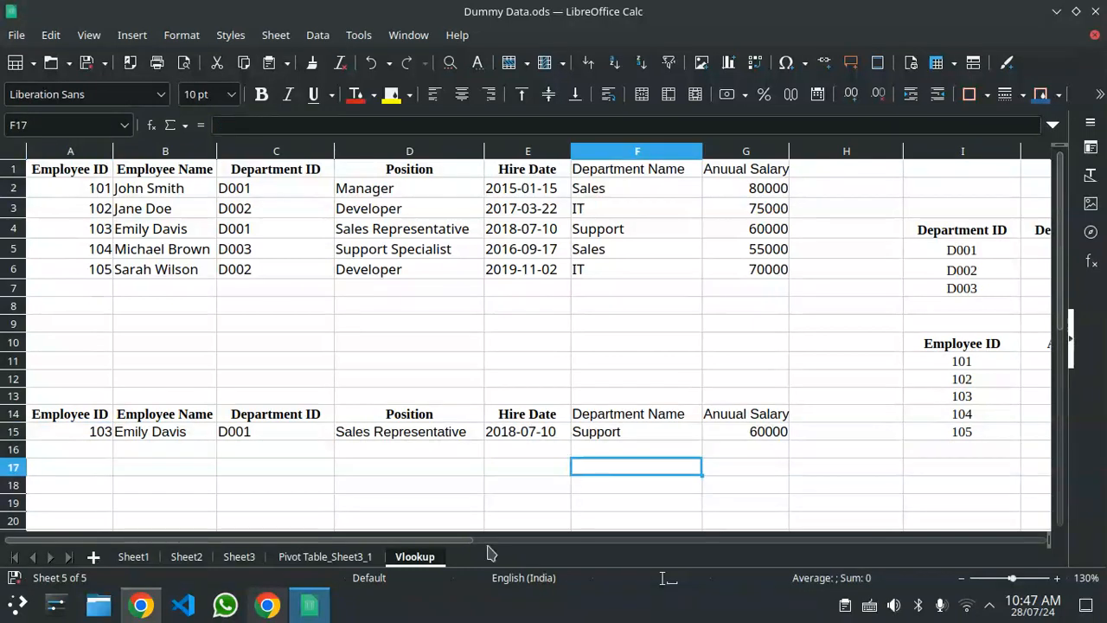
# - Review the Pivot Table_Sheet3_1, Sheet3 and Sheet1 sheets of the workbook
pyautogui.click(346, 557)
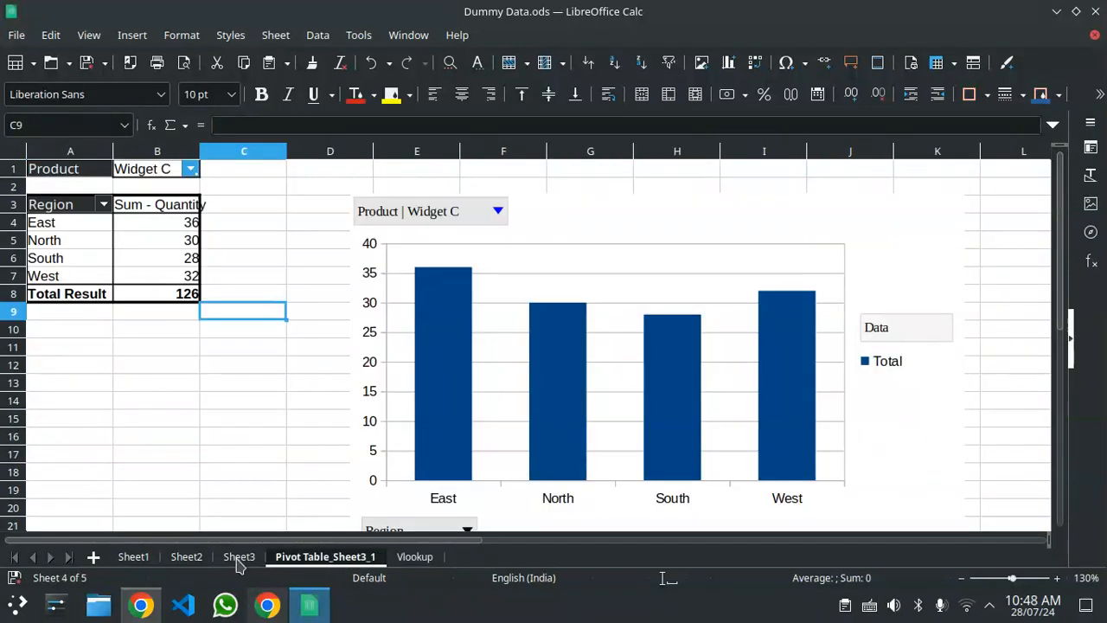
pyautogui.click(240, 558)
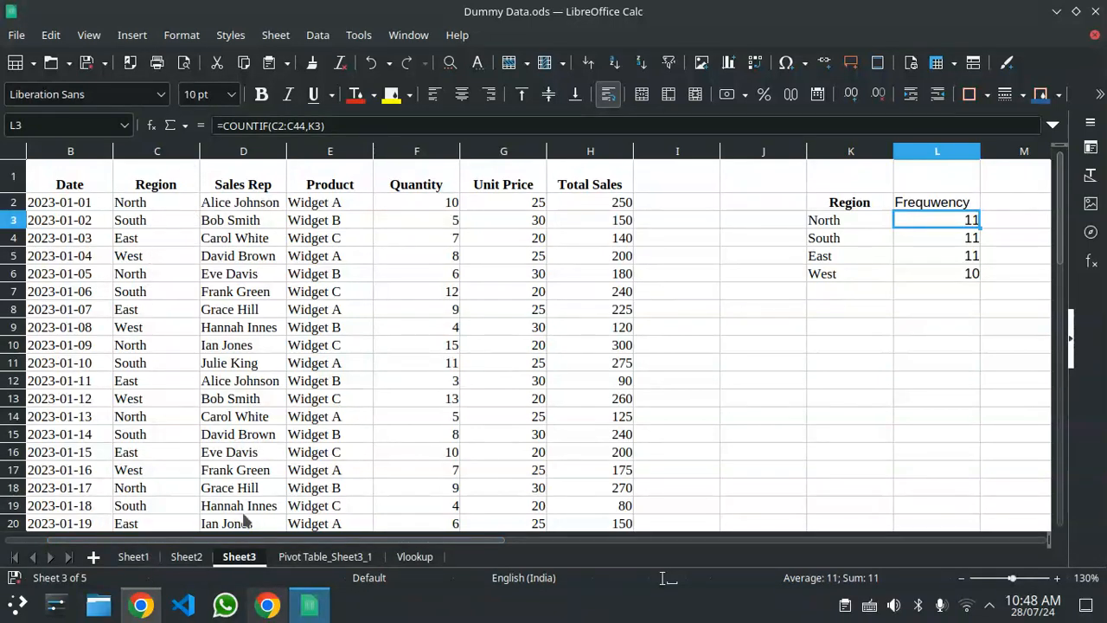
pyautogui.click(140, 557)
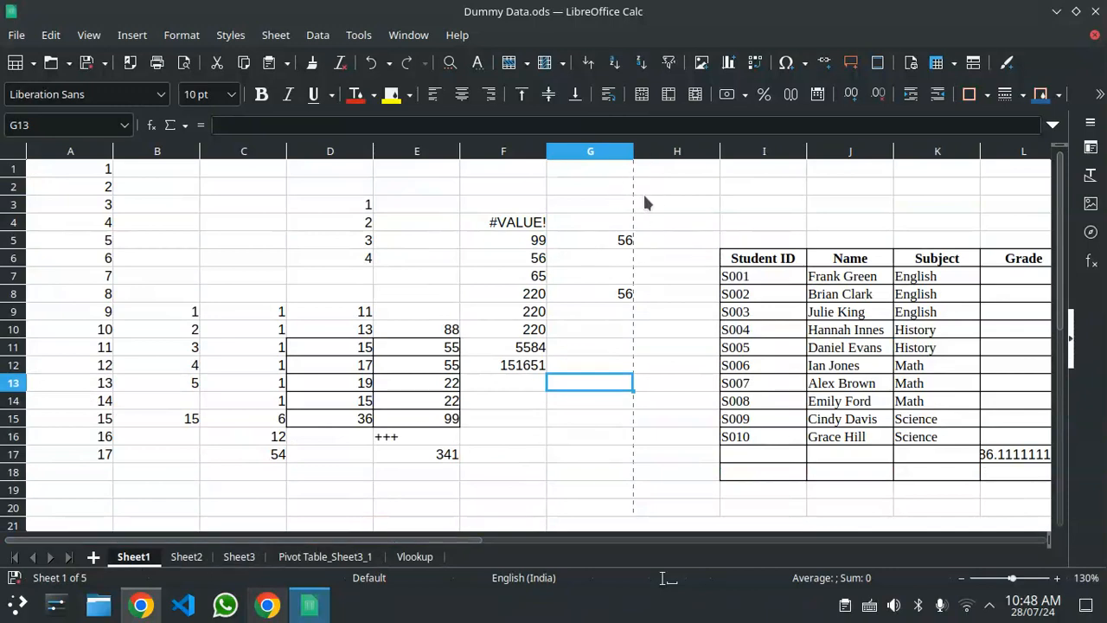
pyautogui.rightClick(128, 274)
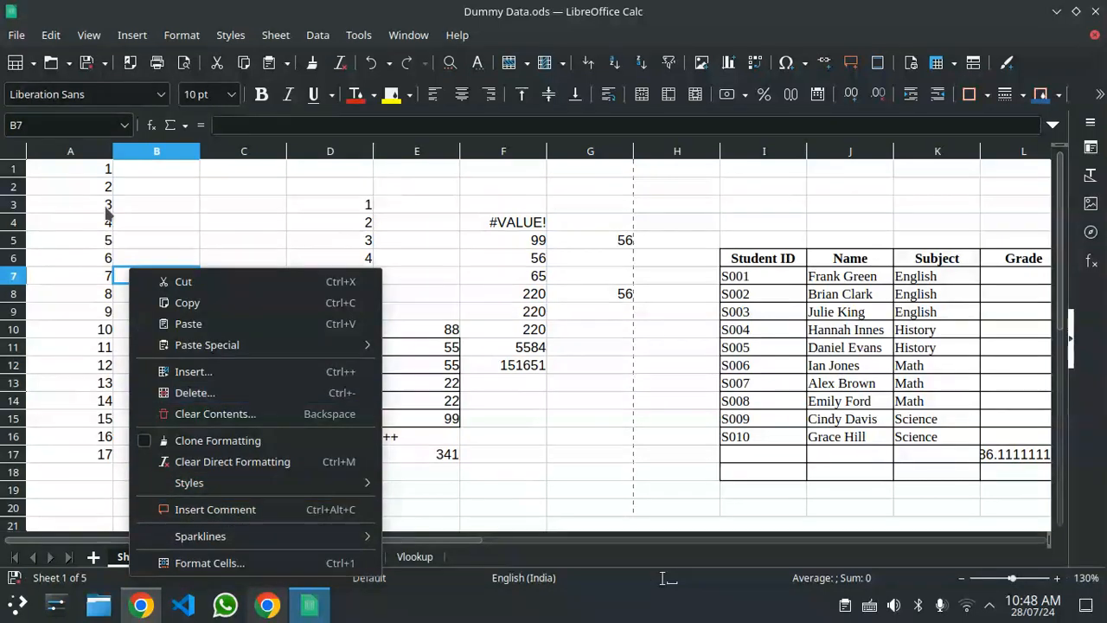
pyautogui.click(13, 40)
# - View the print settings and page preview for Sheet1 and close them without printing
pyautogui.click(15, 38)
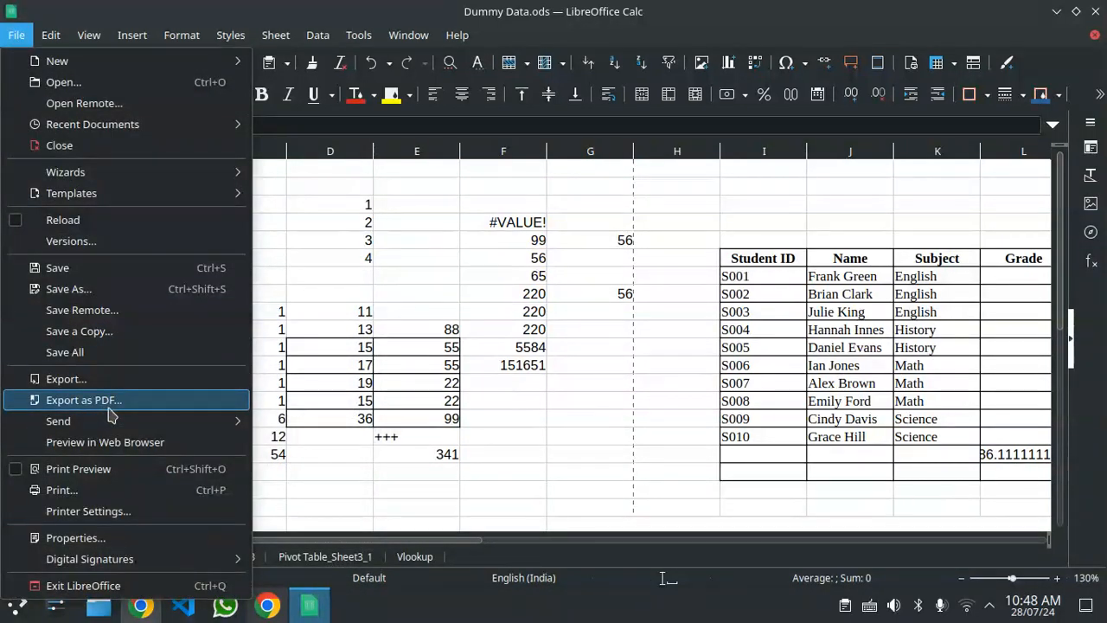
pyautogui.click(95, 491)
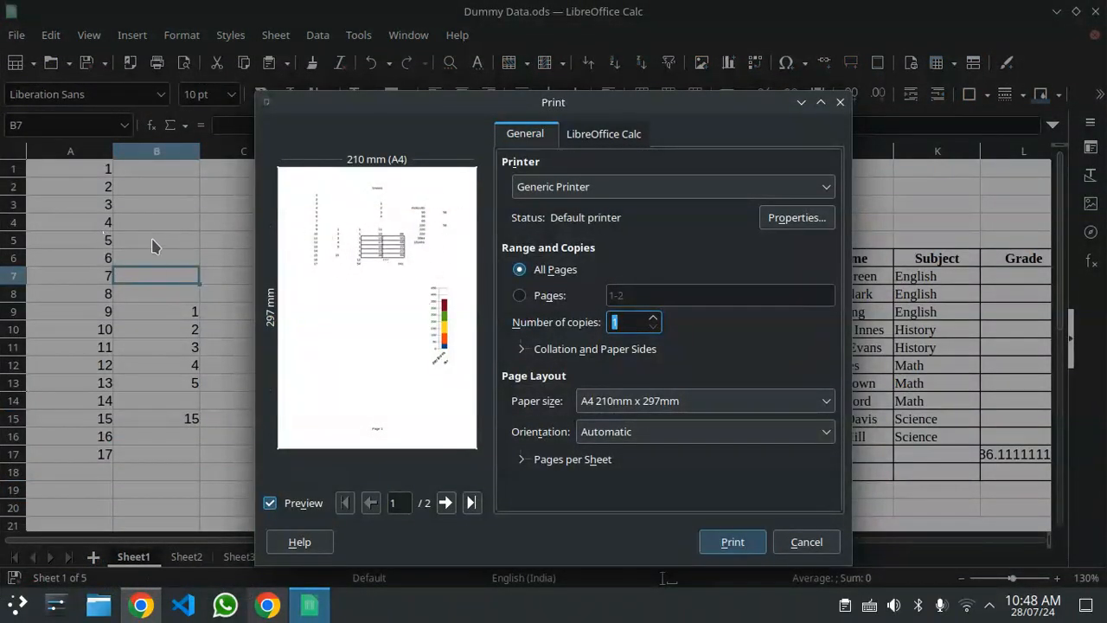
pyautogui.click(839, 103)
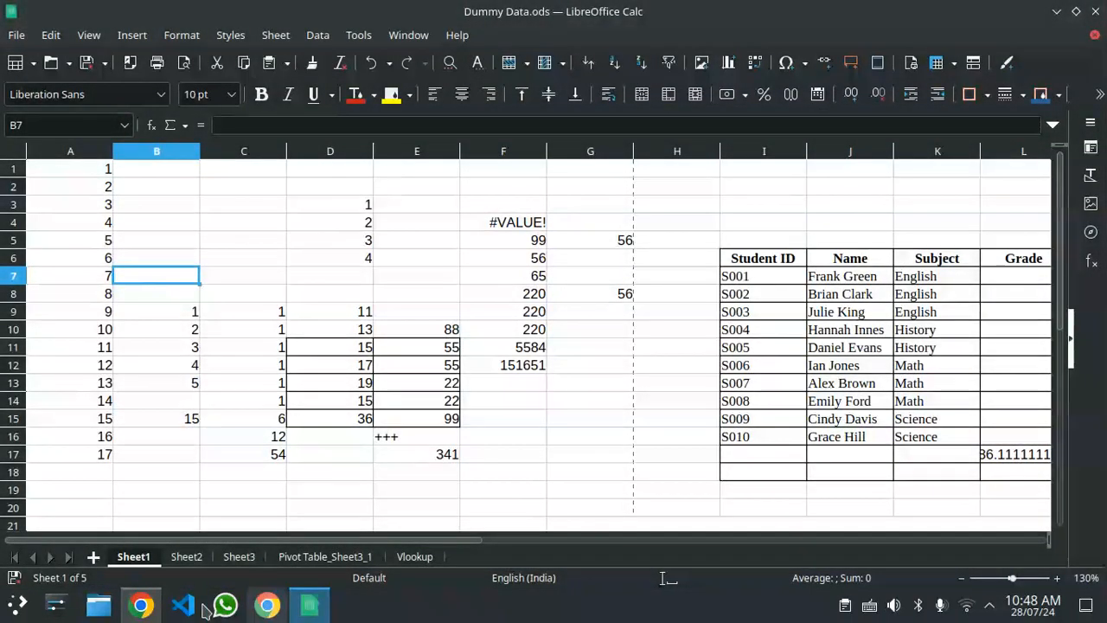
pyautogui.click(268, 608)
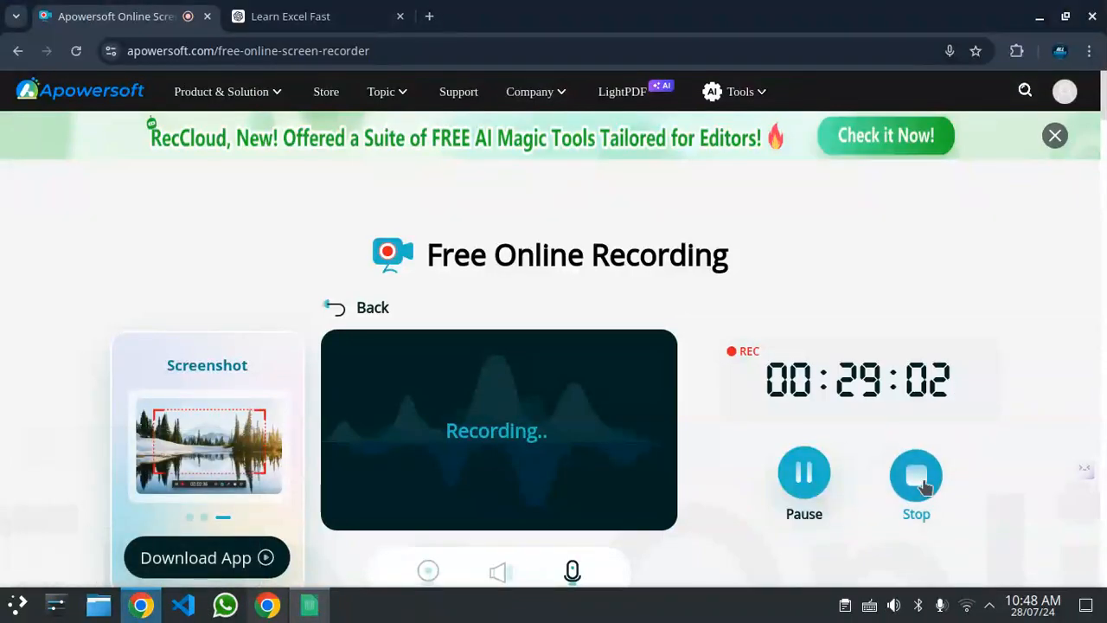